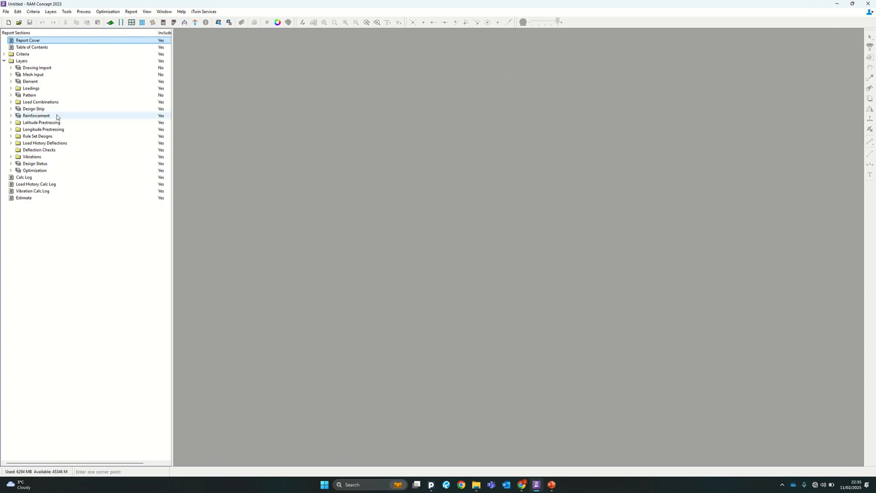
Examine the contents of the Drawing Import, Mesh Input, Element, Loadings and Load Combinations layers
left_click(11, 68)
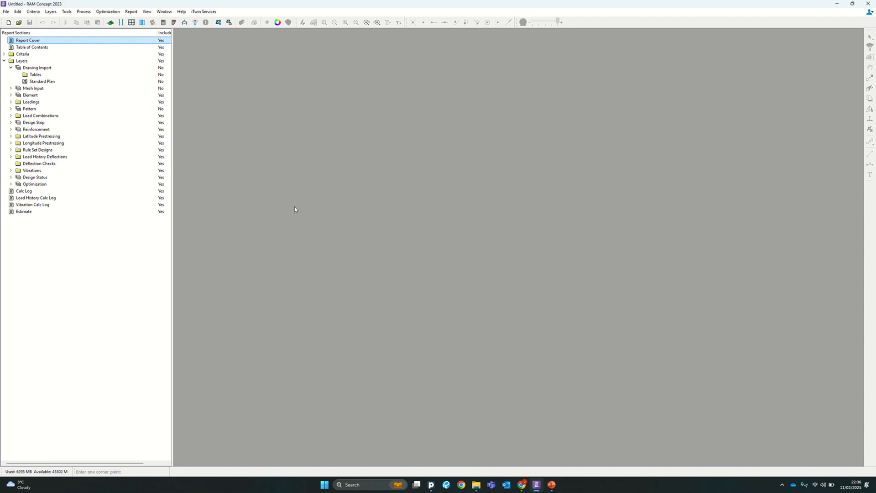
left_click(11, 88)
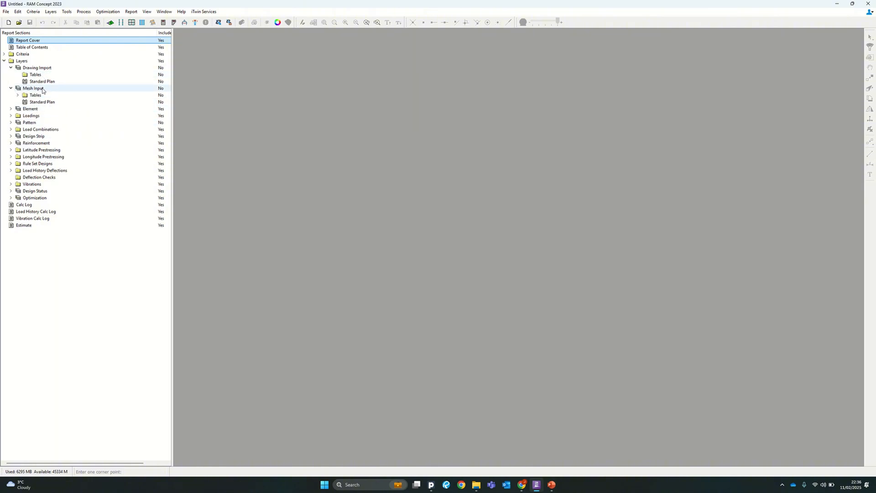
left_click(11, 108)
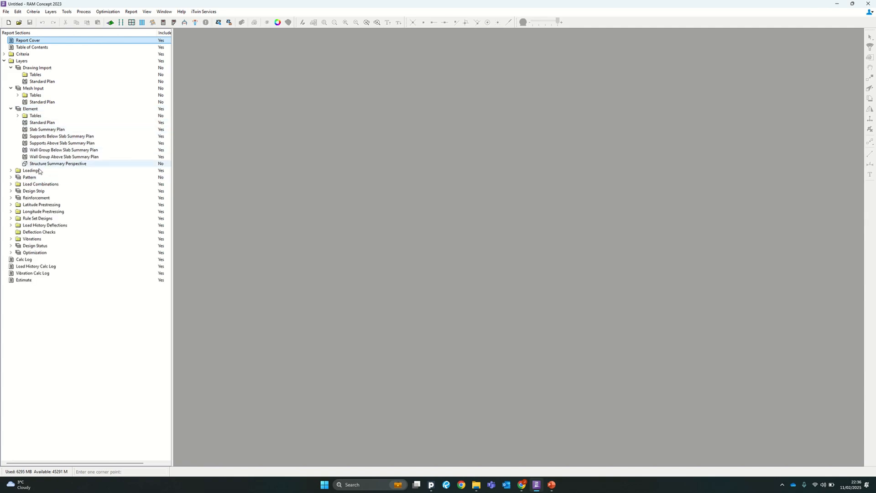
left_click(11, 171)
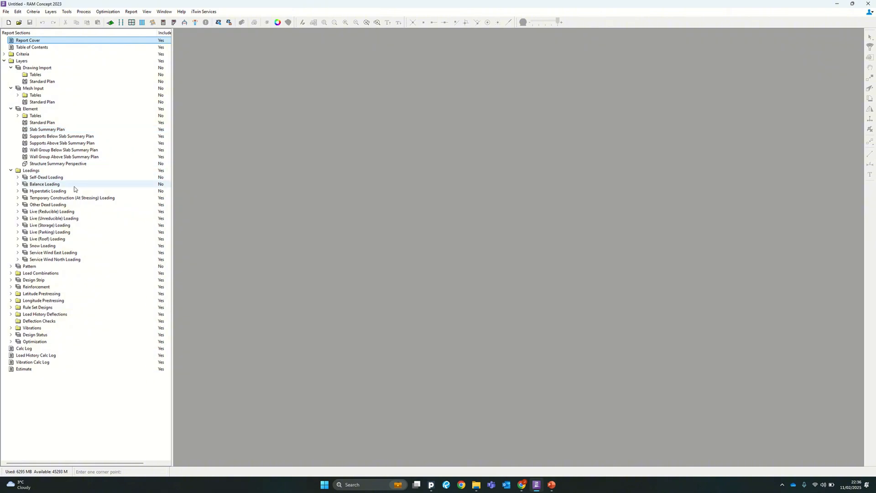
left_click(11, 273)
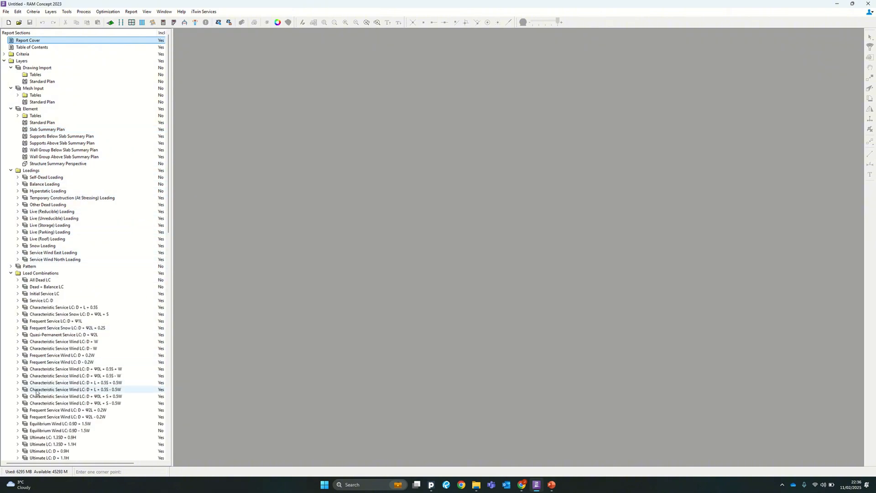
scroll(64, 361, "down", 1)
scroll(64, 361, "down", 1)
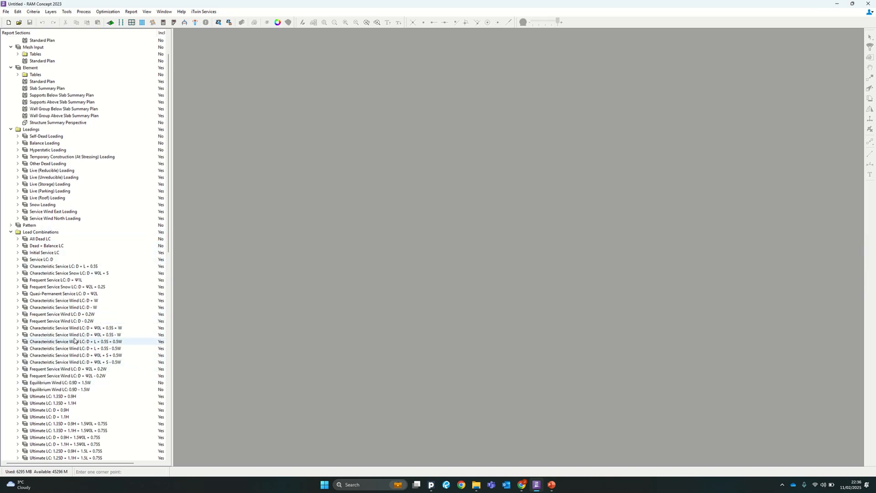
left_click(11, 232)
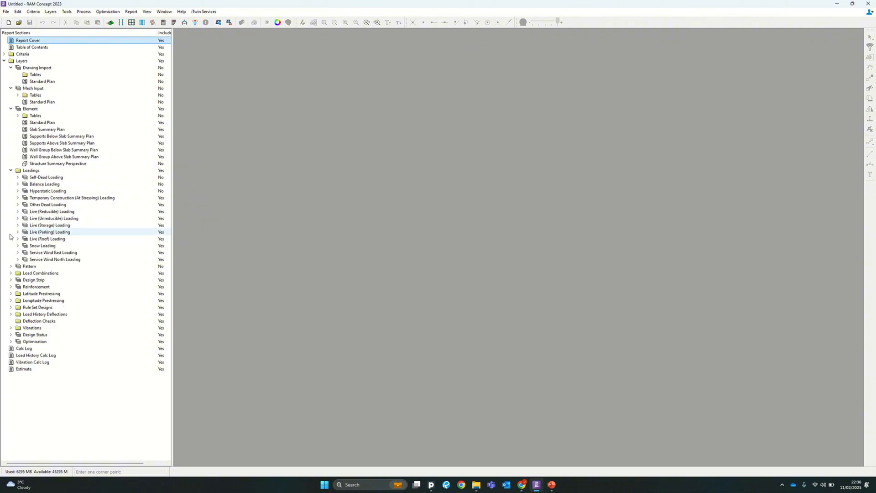
left_click(11, 170)
left_click(10, 109)
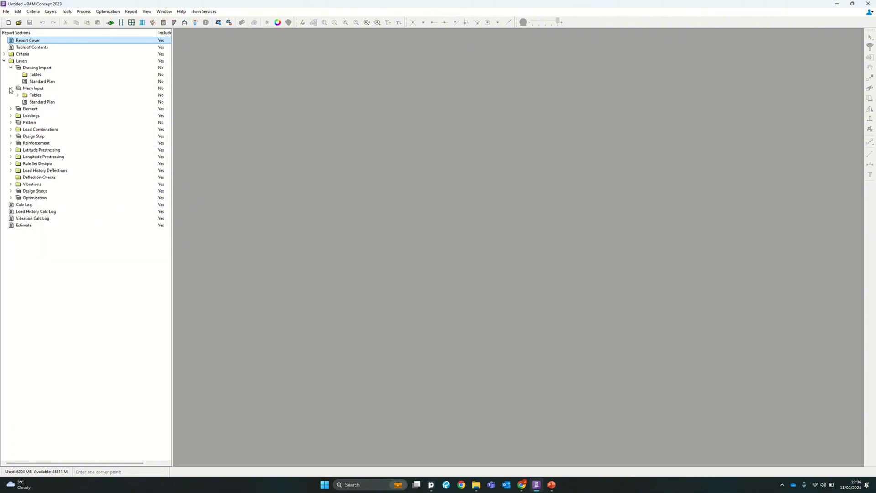
left_click(10, 88)
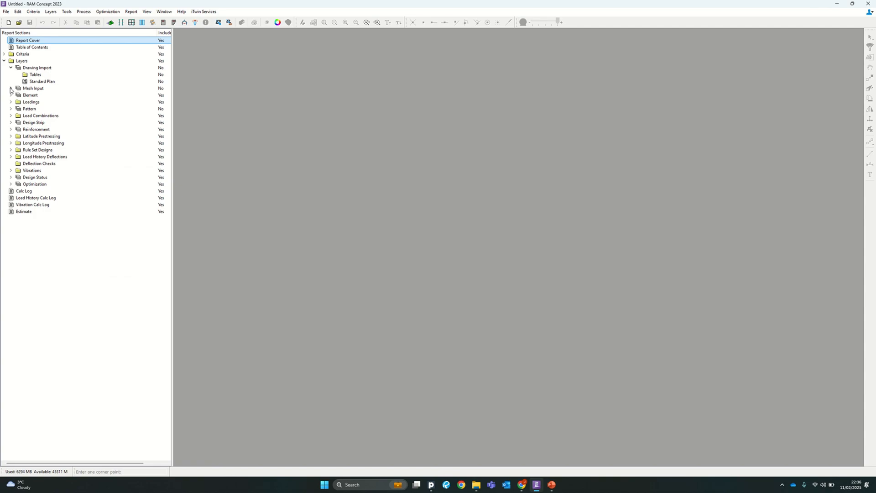
Open the Standard Plan of the Drawing Import layer
double_click(46, 83)
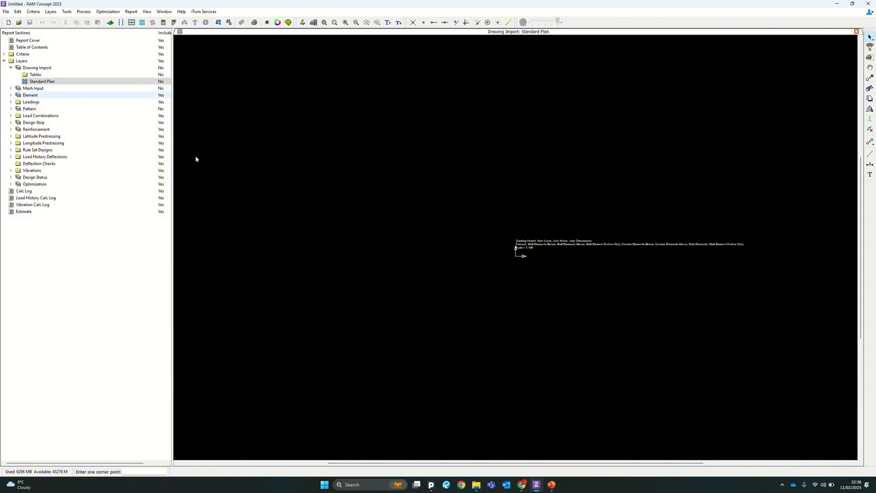
mouse_move(497, 192)
middle_mouse_down()
mouse_move(334, 235)
mouse_move(301, 275)
middle_mouse_up()
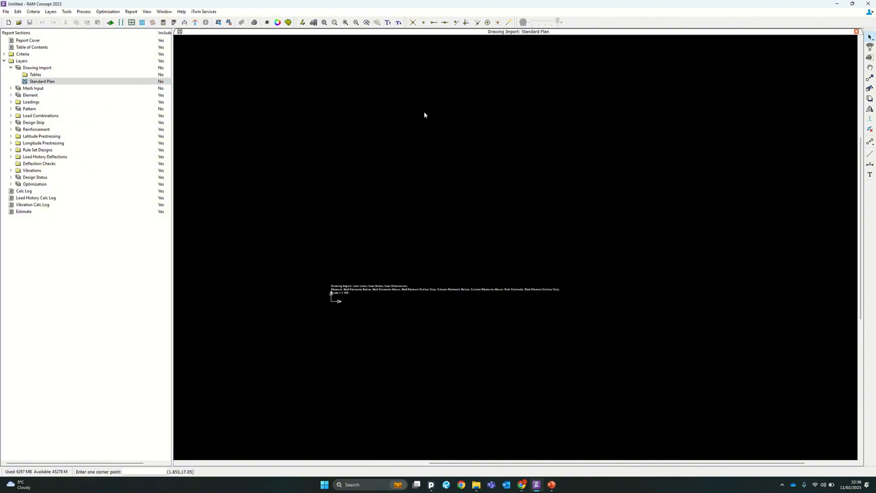
middle_click_drag(574, 242, 565, 270)
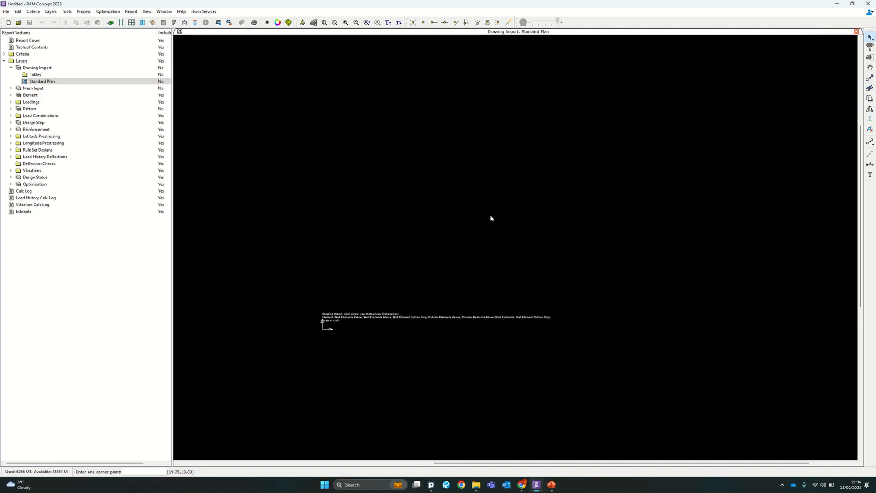
mouse_move(490, 215)
middle_mouse_down()
mouse_move(470, 245)
mouse_move(484, 255)
middle_mouse_up()
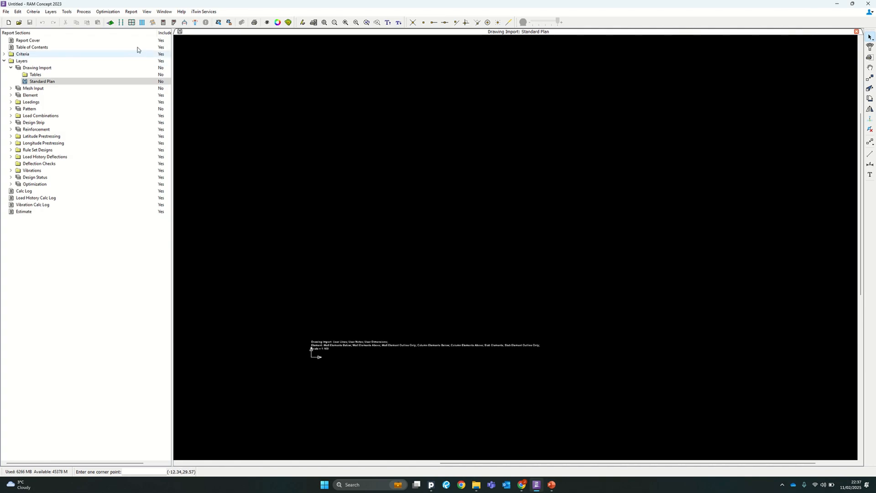
Import the drawing file Ref.dwg into the model and inspect the foundation plan and section
left_click(7, 12)
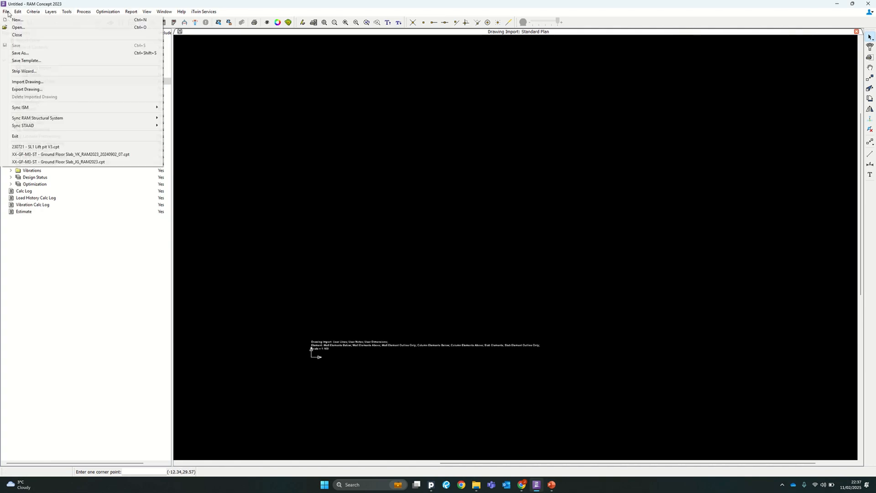
left_click(27, 81)
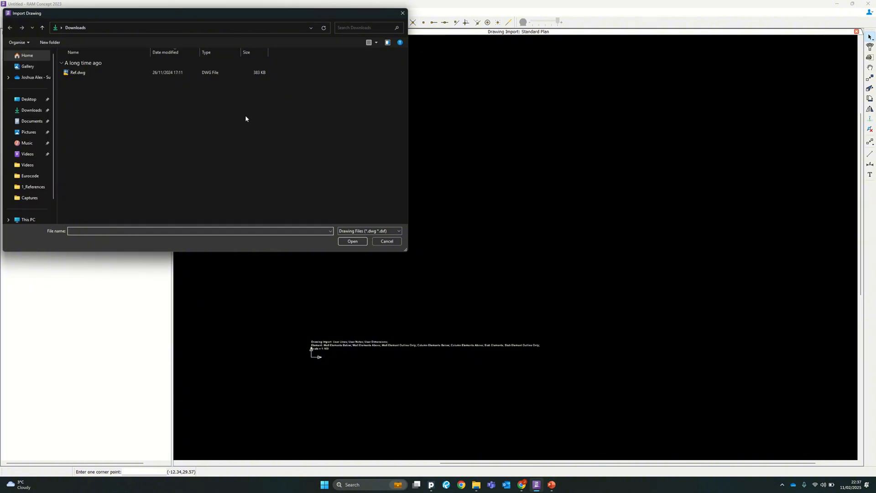
double_click(104, 73)
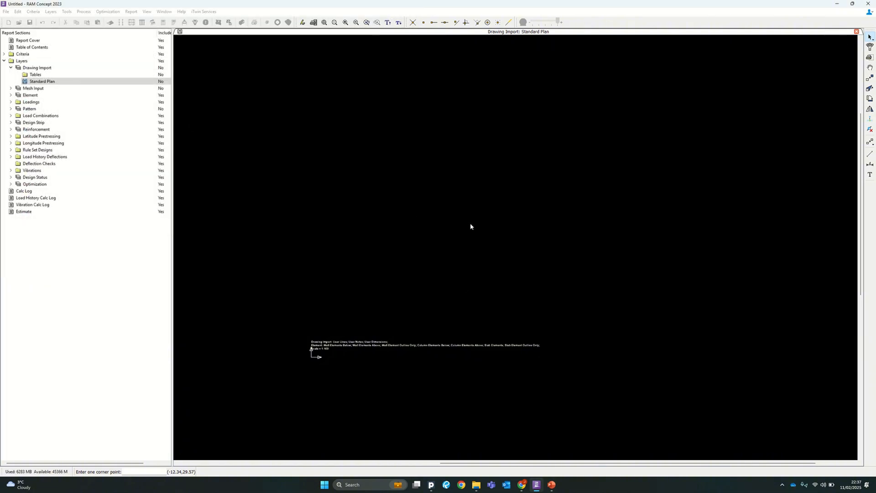
middle_click_drag(492, 325, 587, 311)
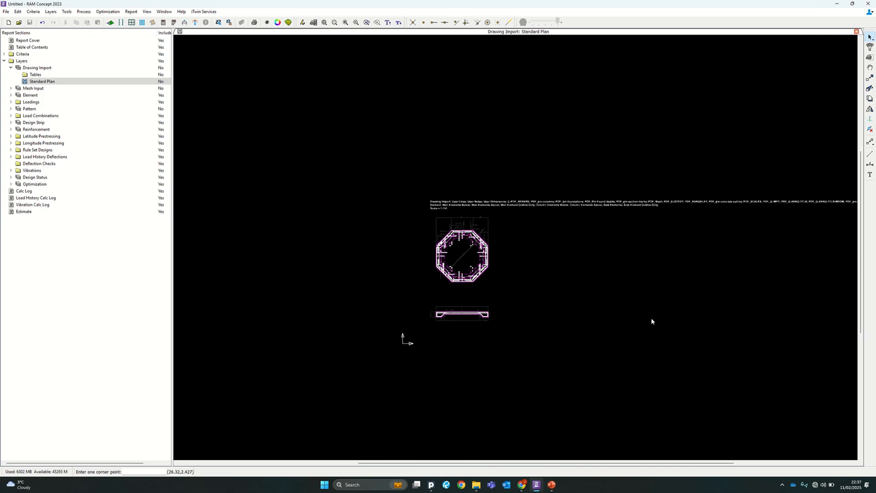
middle_click_drag(664, 316, 545, 310)
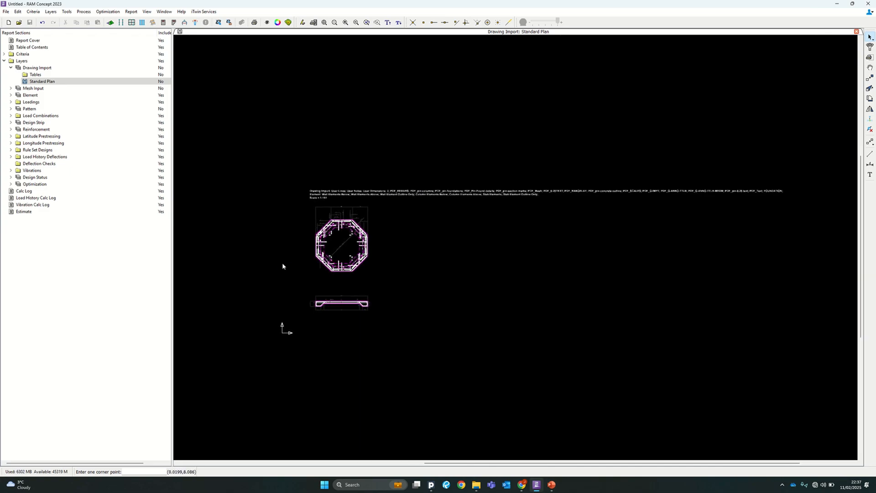
scroll(251, 290, "up", 2)
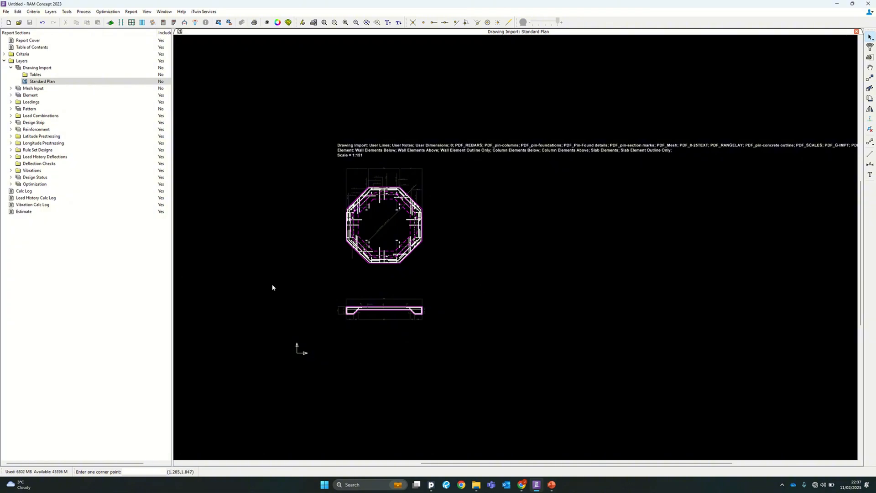
scroll(393, 261, "up", 1)
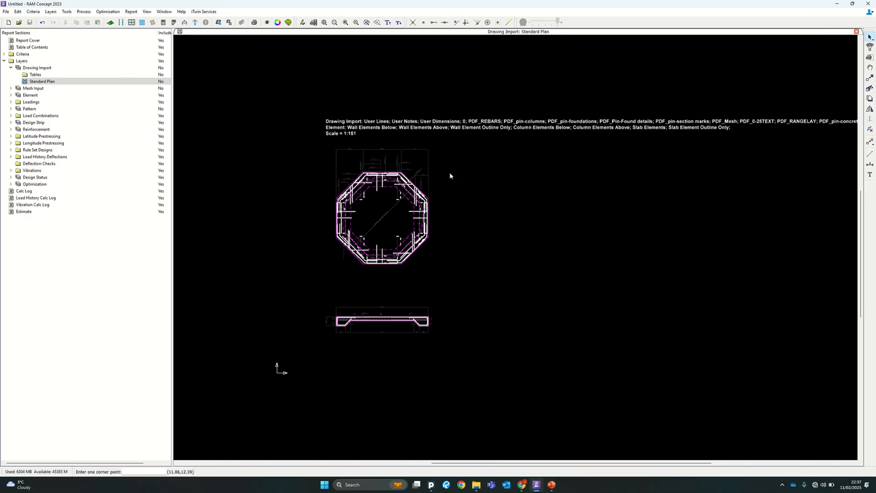
scroll(388, 252, "up", 1)
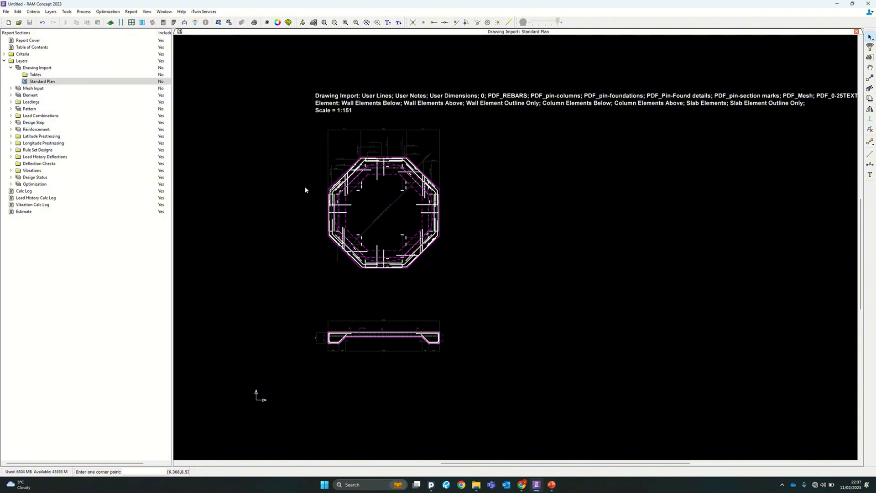
scroll(293, 153, "down", 1)
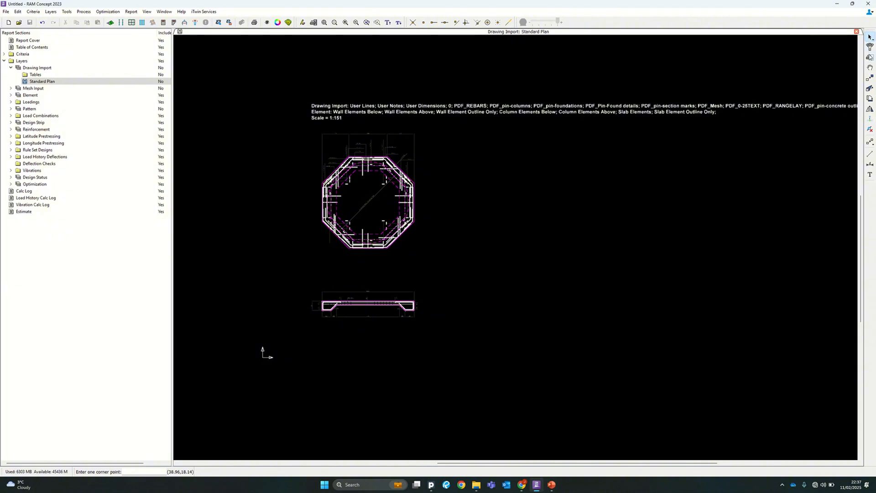
left_click(870, 69)
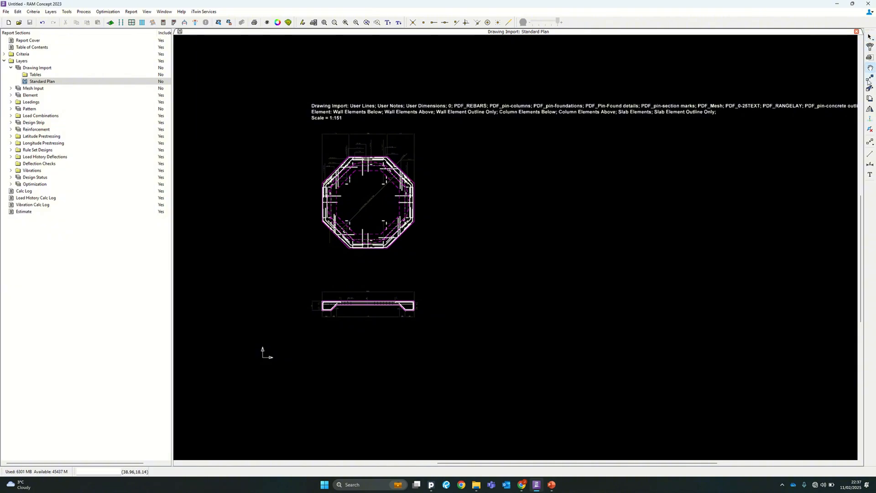
left_click(870, 88)
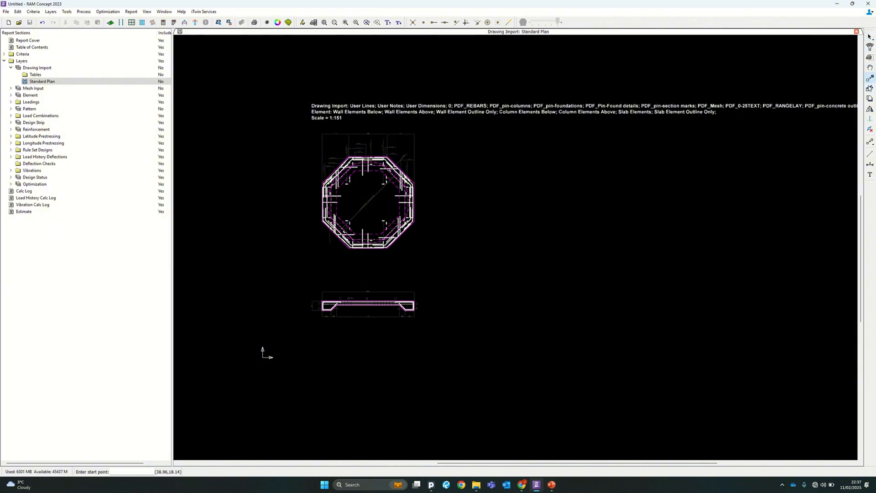
left_click(870, 98)
left_click(870, 109)
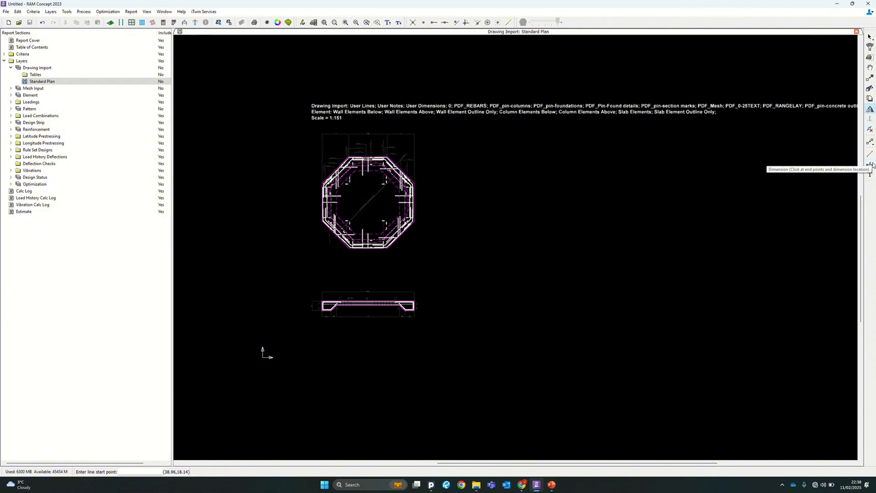
left_click(870, 38)
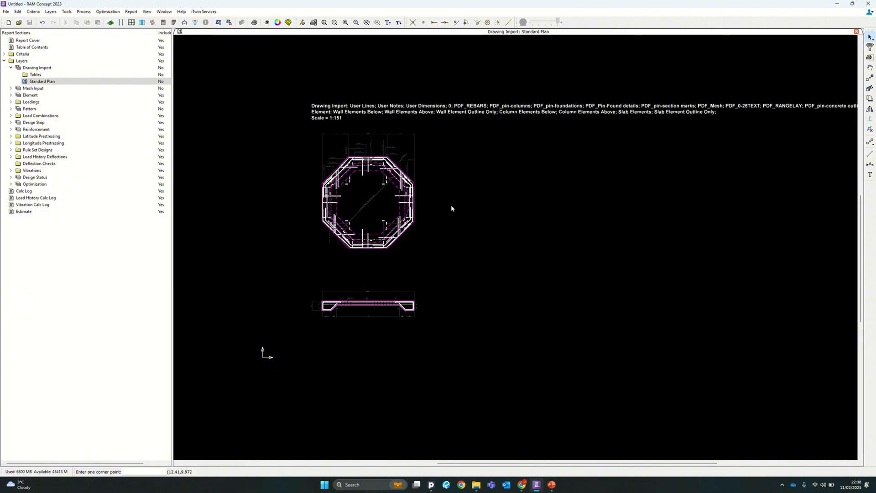
Measure the foundation section's overall width with a temporary dimension and compare it with the drawing's own overall dimension
scroll(451, 207, "up", 1)
middle_click_drag(451, 207, 471, 211)
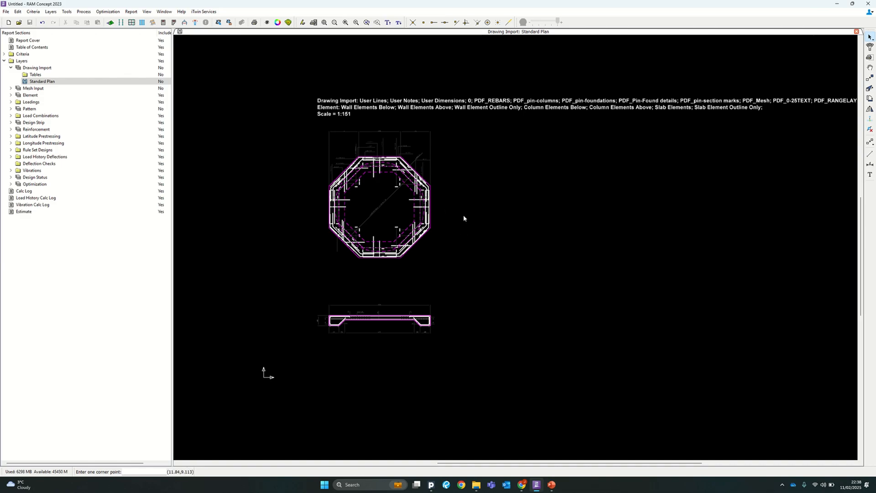
left_click(870, 164)
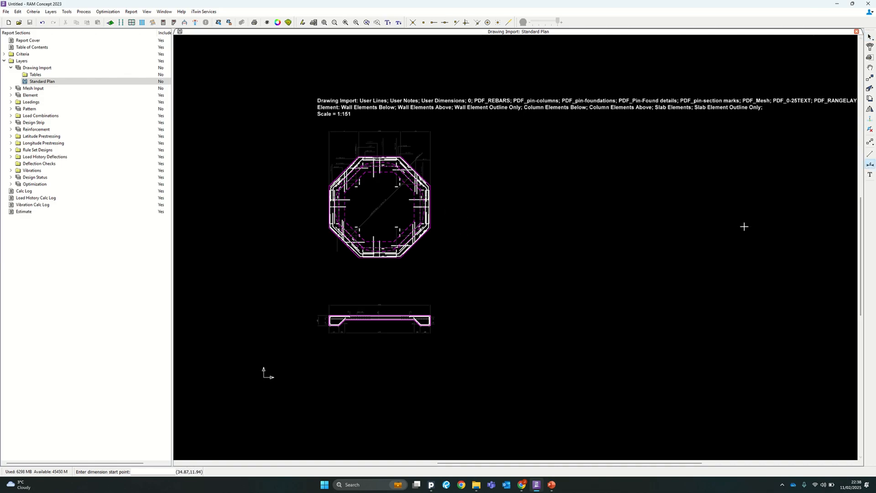
scroll(379, 334, "up", 3)
left_click(289, 282)
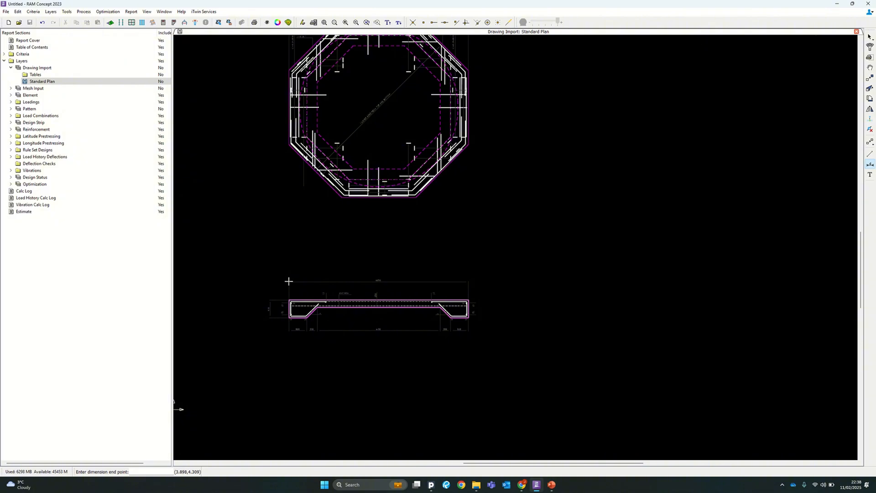
left_click(466, 282)
left_click(467, 258)
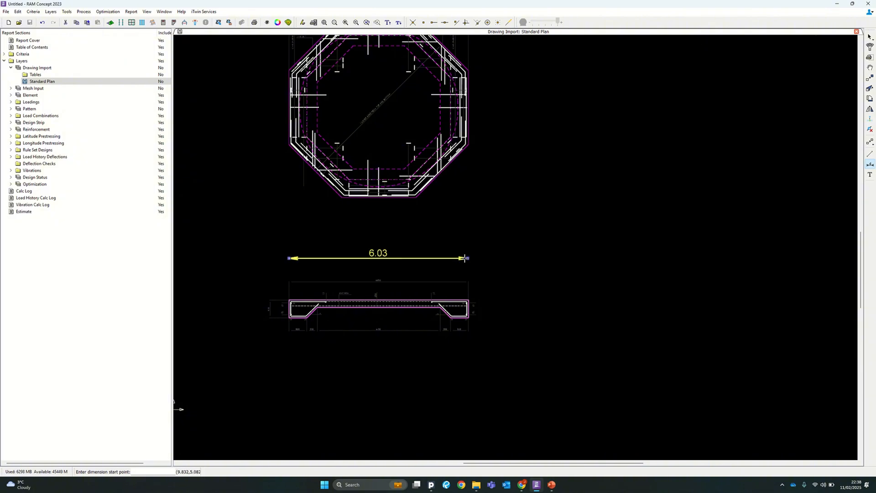
key("Delete")
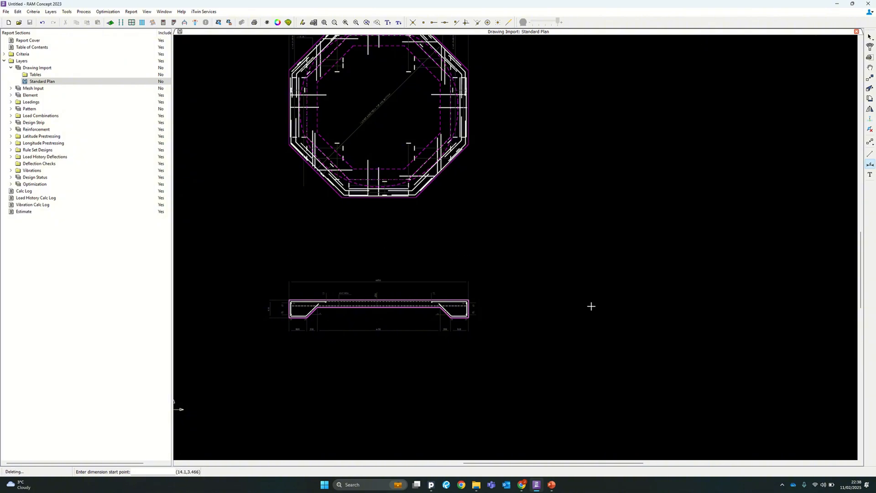
scroll(397, 262, "down", 1)
scroll(390, 285, "up", 5)
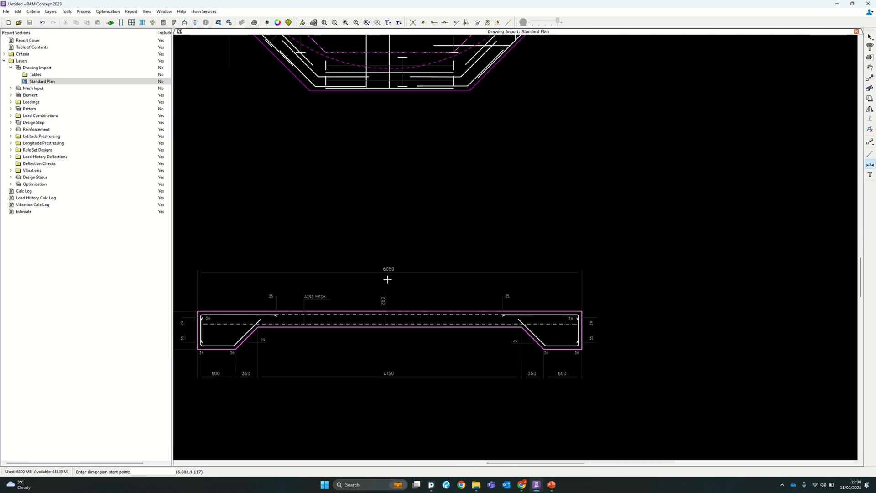
scroll(387, 279, "down", 4)
middle_click_drag(462, 299, 443, 290)
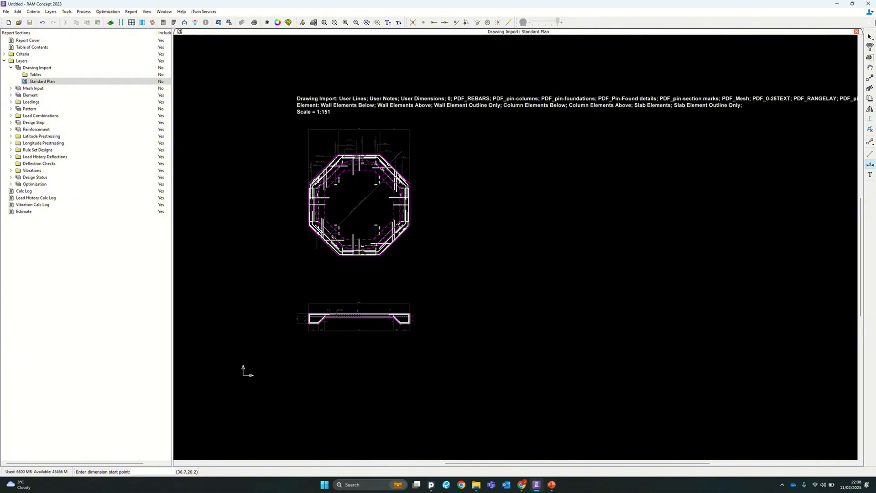
left_click(870, 36)
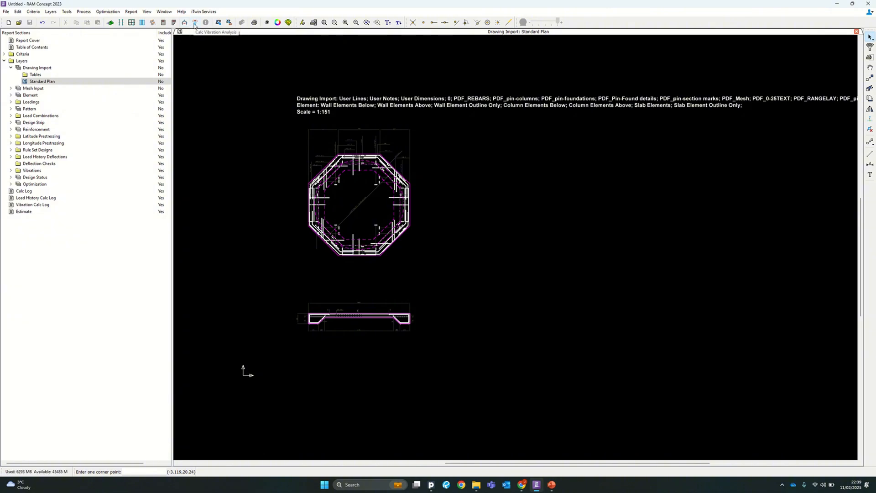
left_click(288, 23)
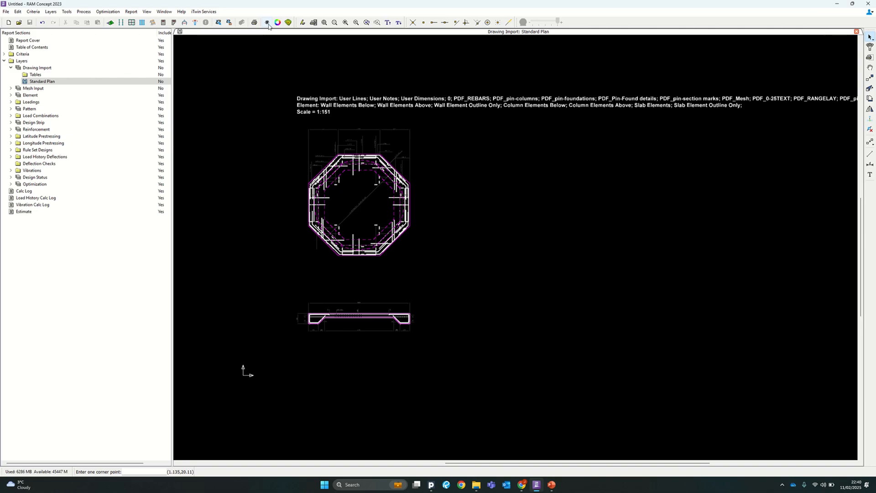
Examine the visible object options for the Standard Plan, covering DWG import, mesh input, element, static loadings, pattern and load combos
left_click(268, 22)
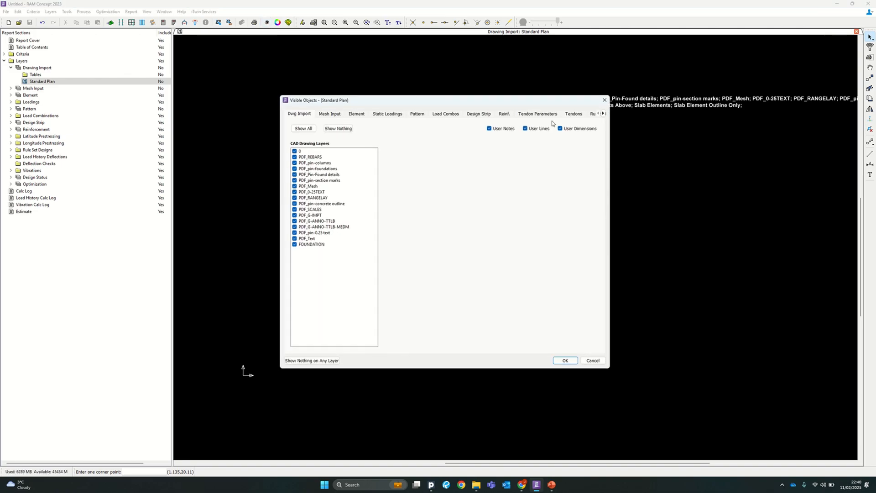
mouse_move(532, 102)
left_mouse_down()
mouse_move(723, 95)
mouse_move(714, 116)
left_mouse_up()
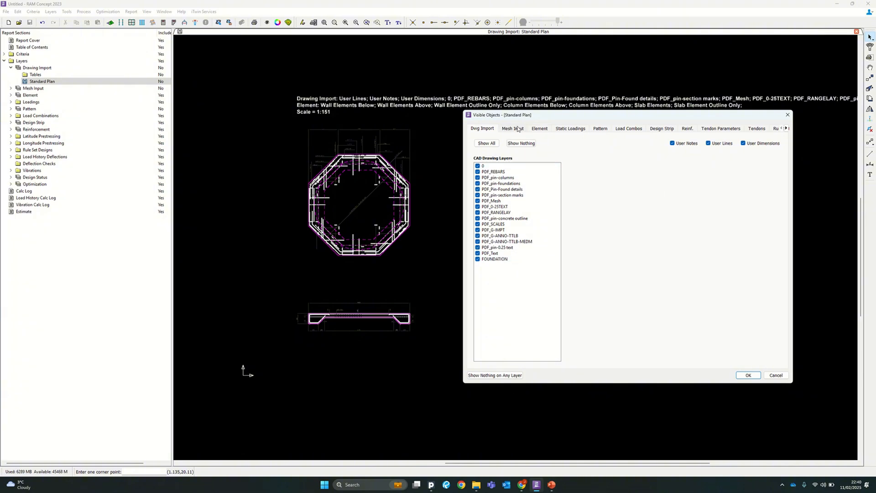
left_click(519, 130)
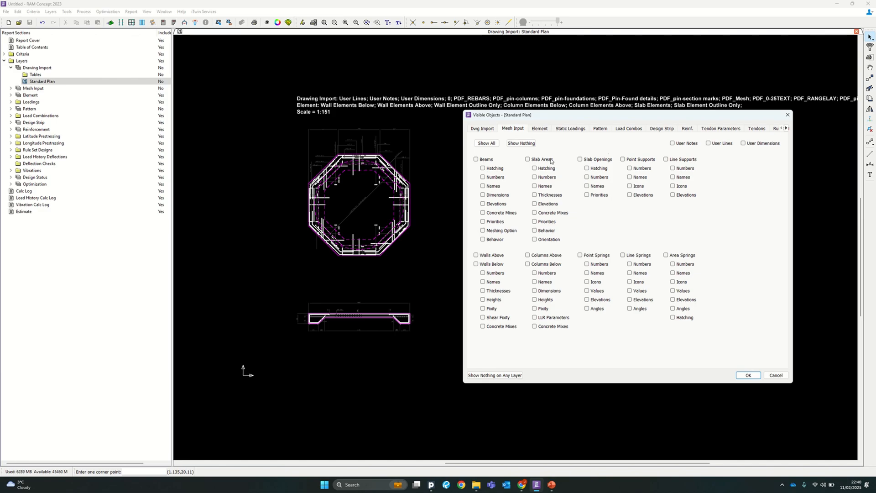
left_click(539, 130)
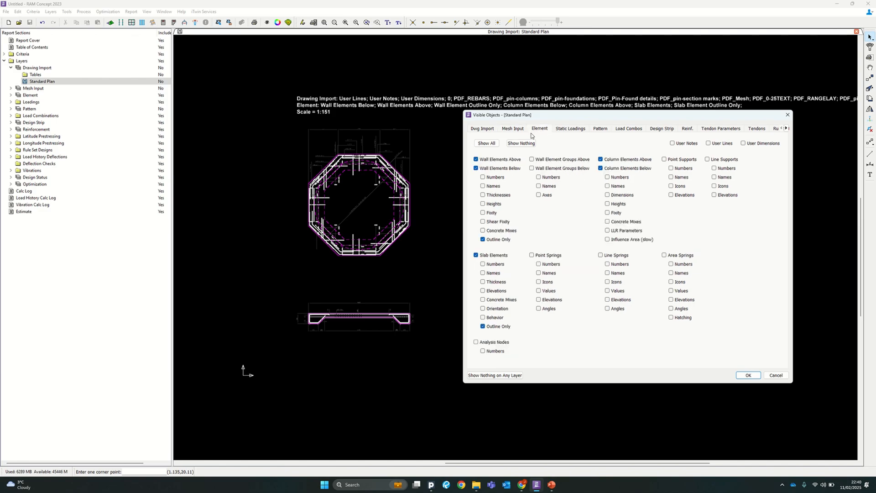
left_click(573, 129)
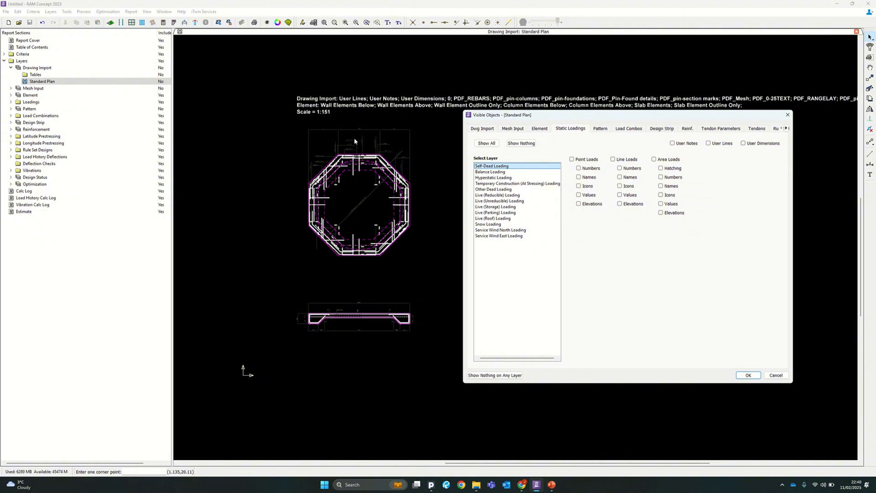
left_click(483, 129)
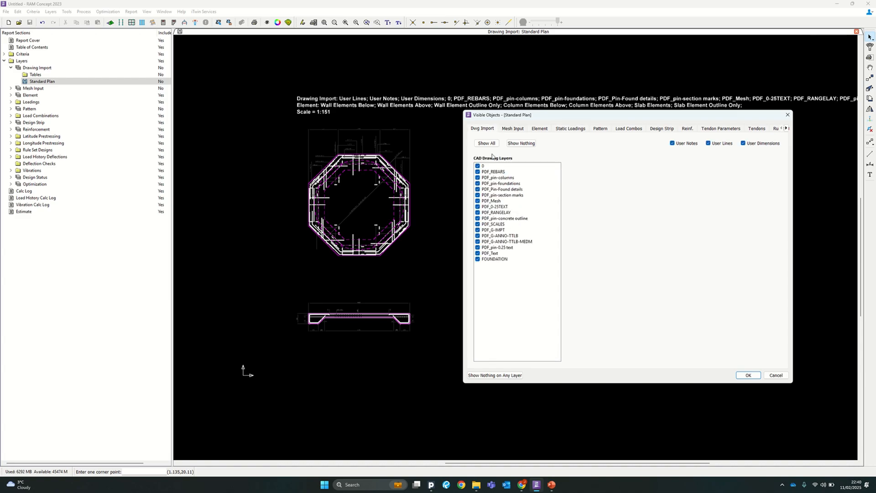
left_click(520, 132)
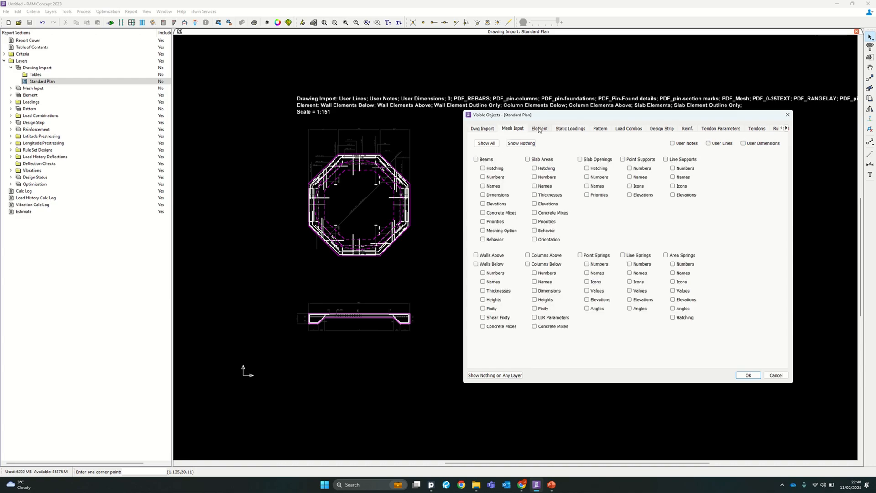
left_click(539, 130)
left_click(570, 129)
left_click(601, 129)
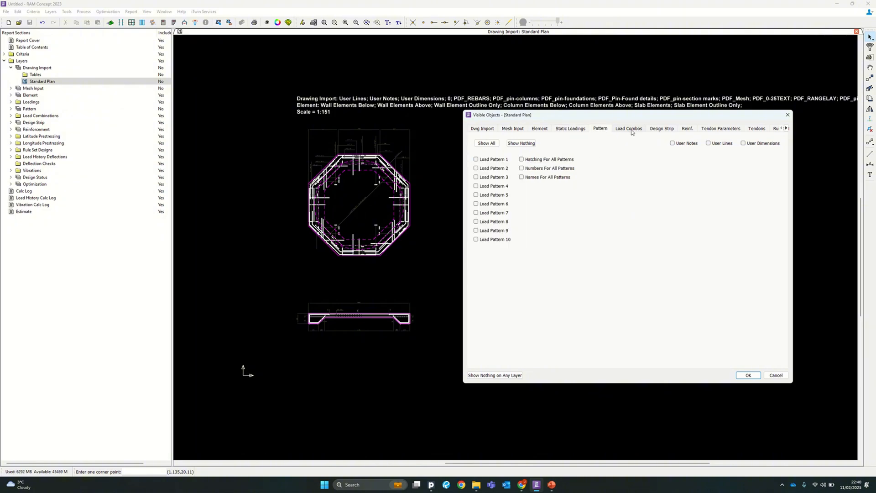
left_click(628, 129)
left_click(788, 114)
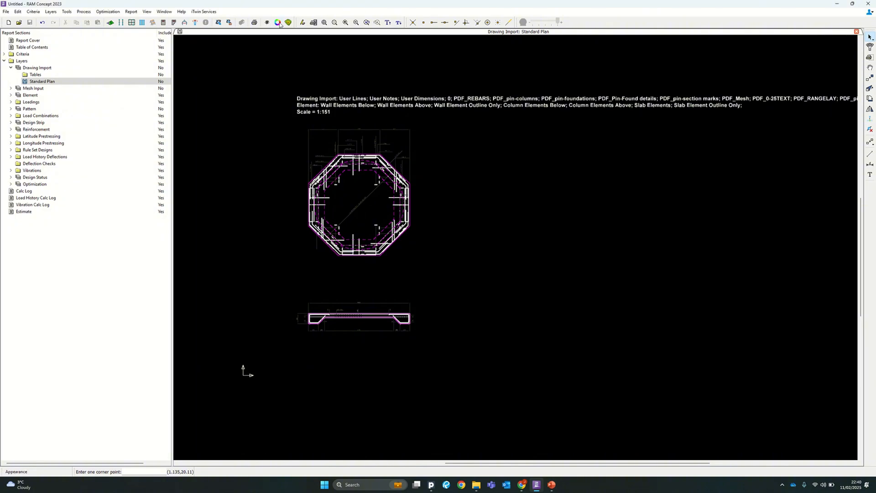
Examine the plan's appearance settings and the plot layer and difference layer choices in the plot settings
left_click(278, 22)
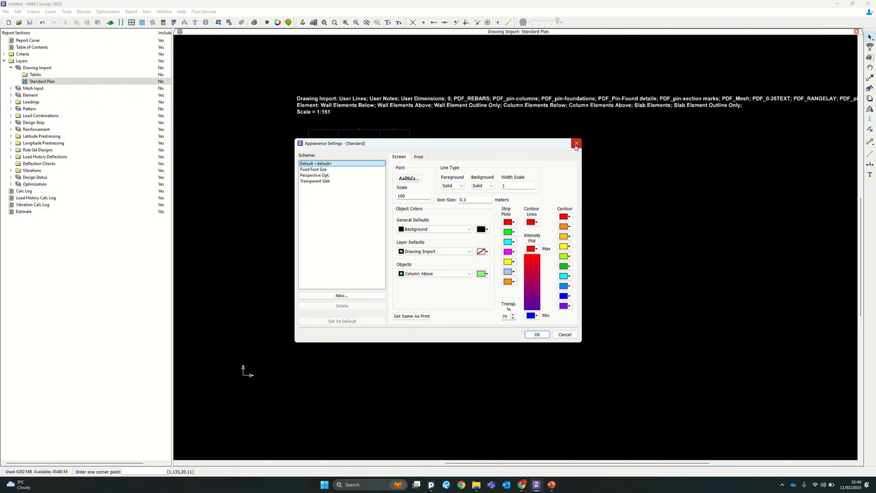
left_click(575, 144)
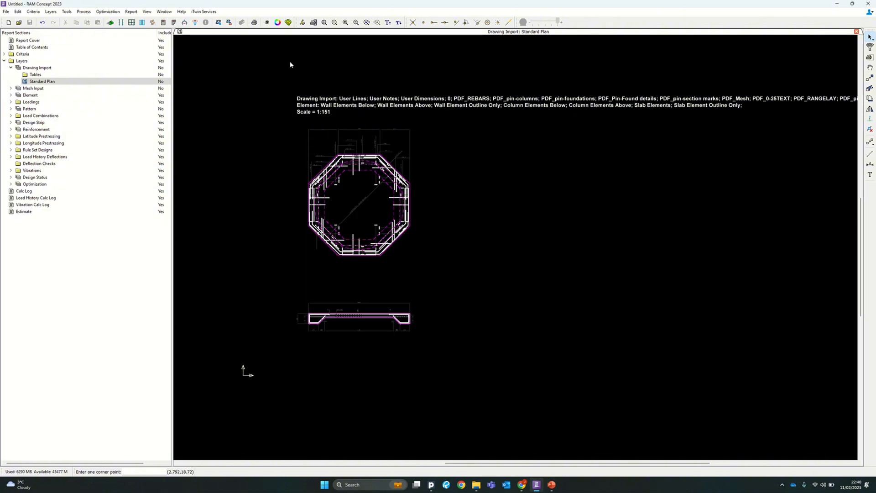
left_click(288, 22)
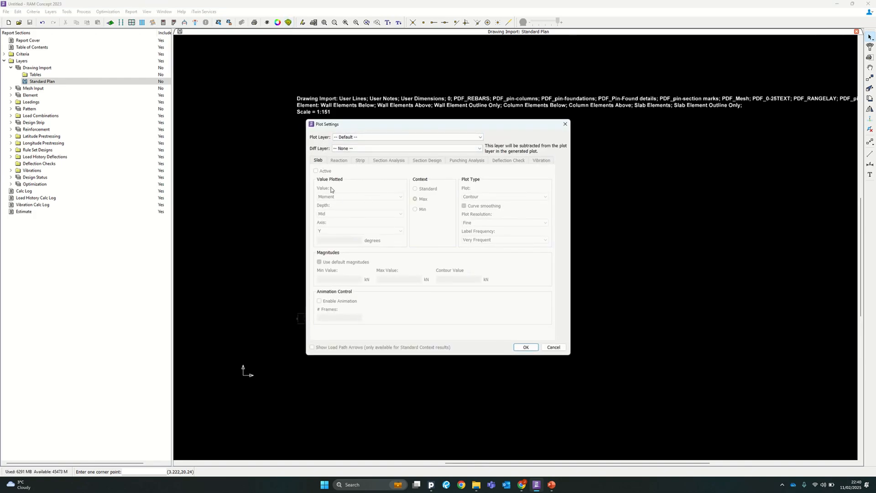
left_click(378, 137)
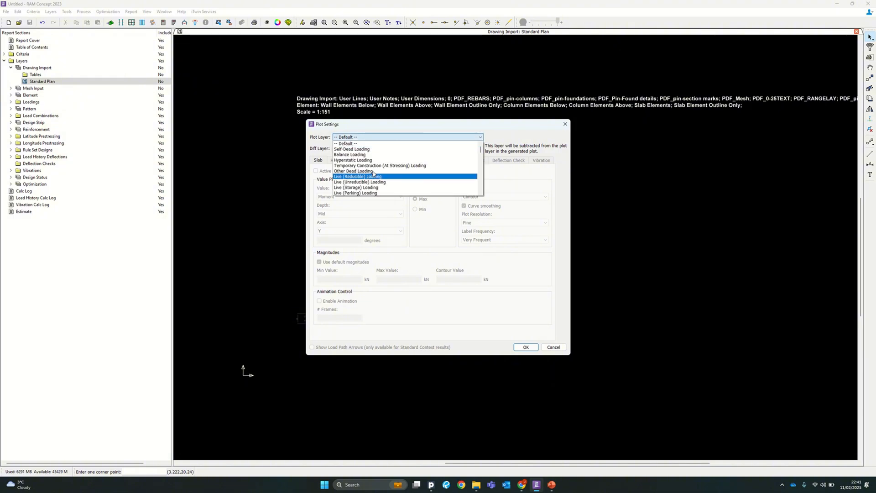
left_click(379, 143)
left_click(371, 149)
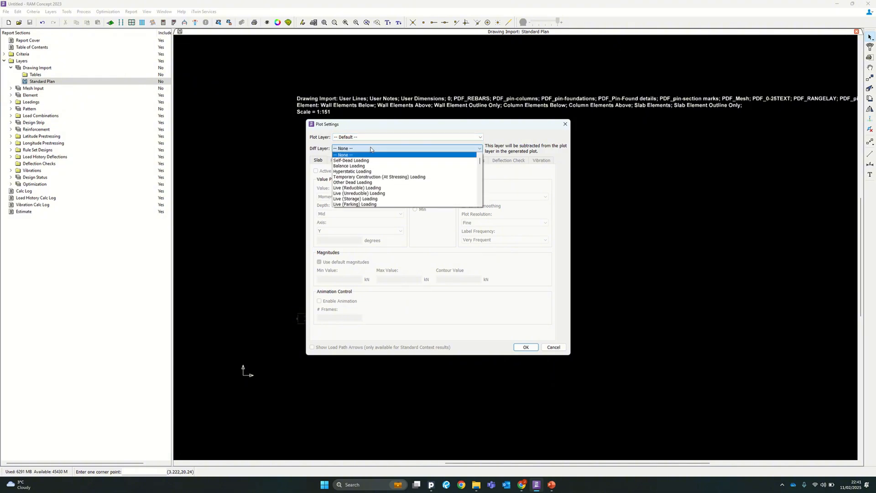
left_click(370, 150)
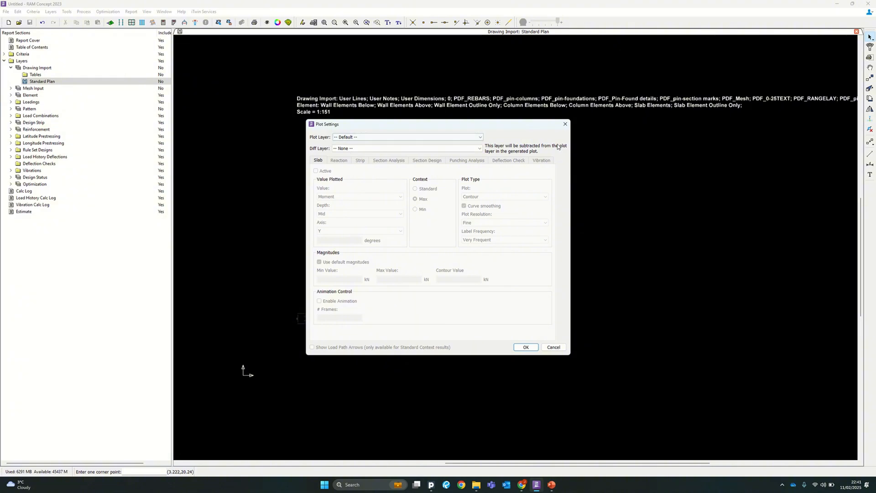
left_click(564, 125)
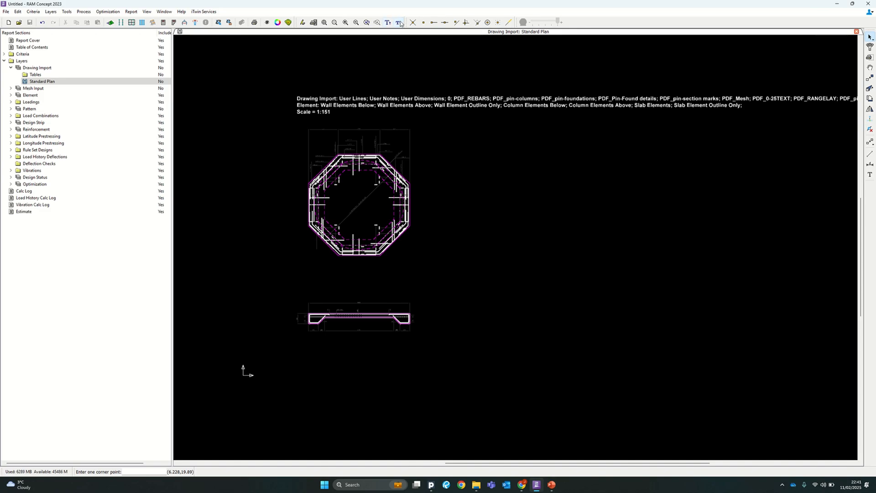
Open the Standard Plan of the Mesh Input layer
middle_click_drag(455, 122, 361, 152)
scroll(360, 154, "down", 3)
scroll(401, 182, "up", 2)
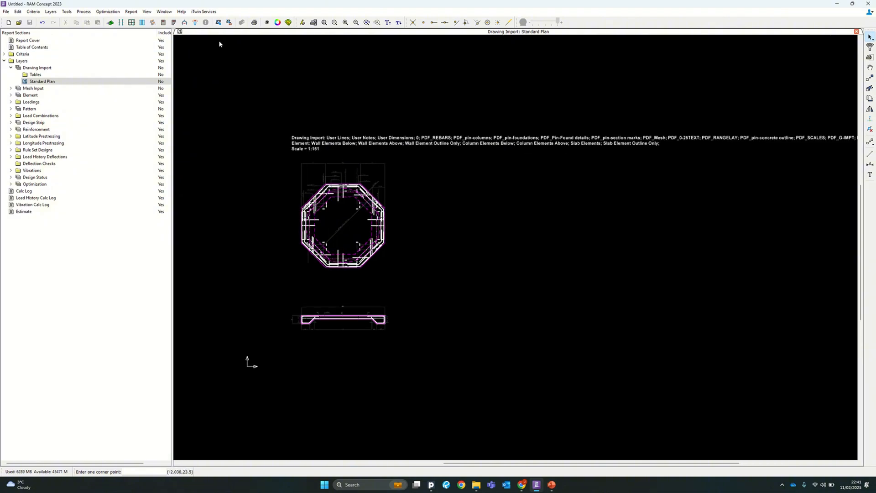
left_click(11, 68)
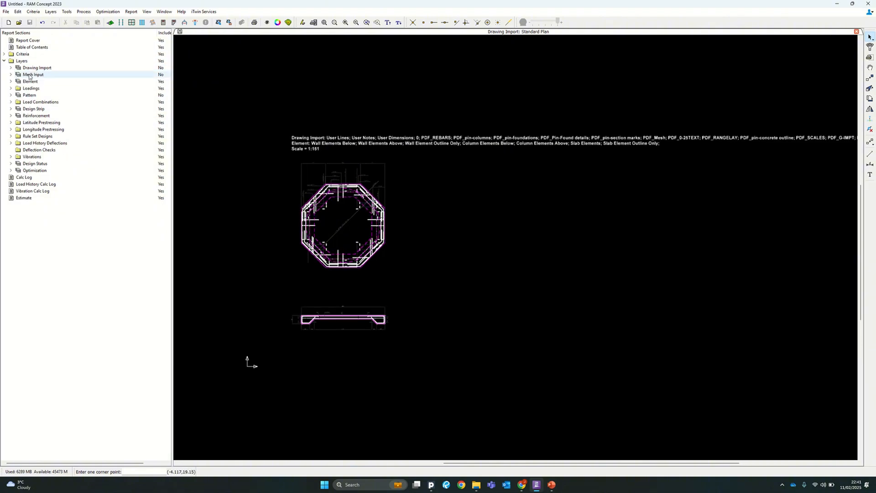
left_click(11, 74)
left_click(32, 88)
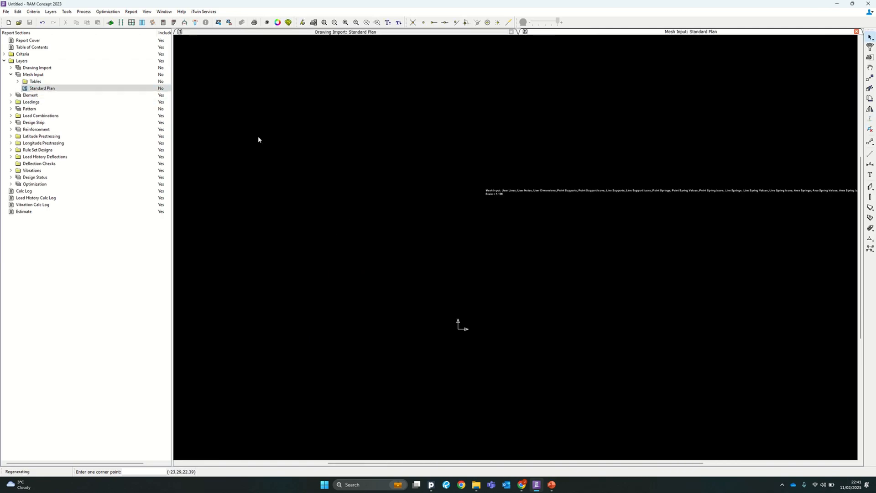
scroll(256, 138, "down", 8)
middle_click_drag(469, 165, 425, 186)
scroll(425, 186, "up", 5)
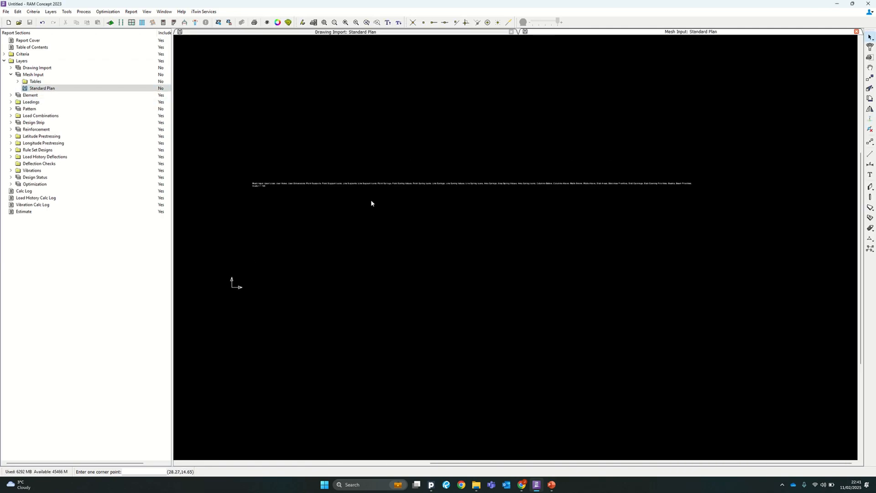
middle_click_drag(313, 72, 317, 55)
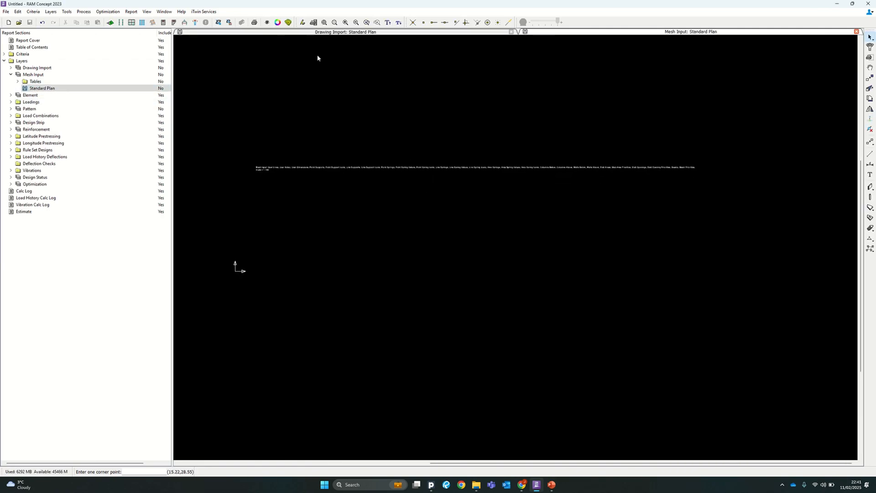
Make all imported CAD drawing layers, user notes, lines and dimensions visible on the Mesh Input Standard Plan
left_click(267, 23)
left_click(300, 120)
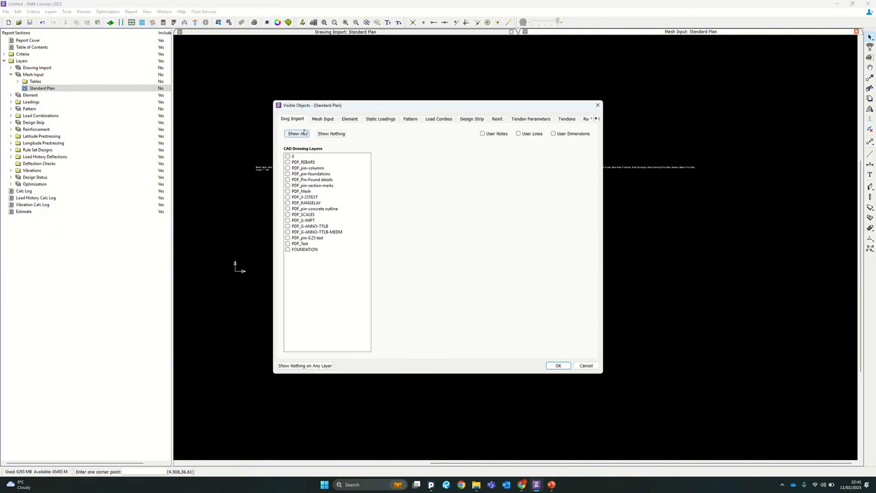
left_click(294, 134)
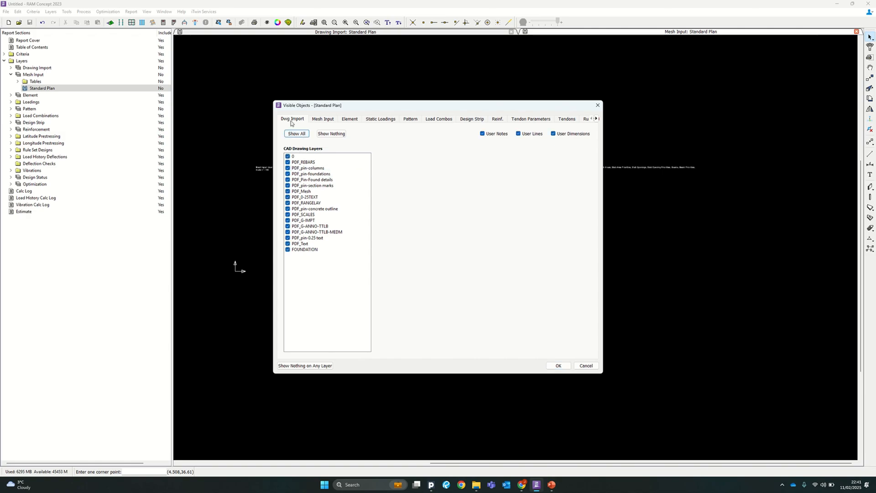
left_click(559, 365)
scroll(270, 249, "up", 3)
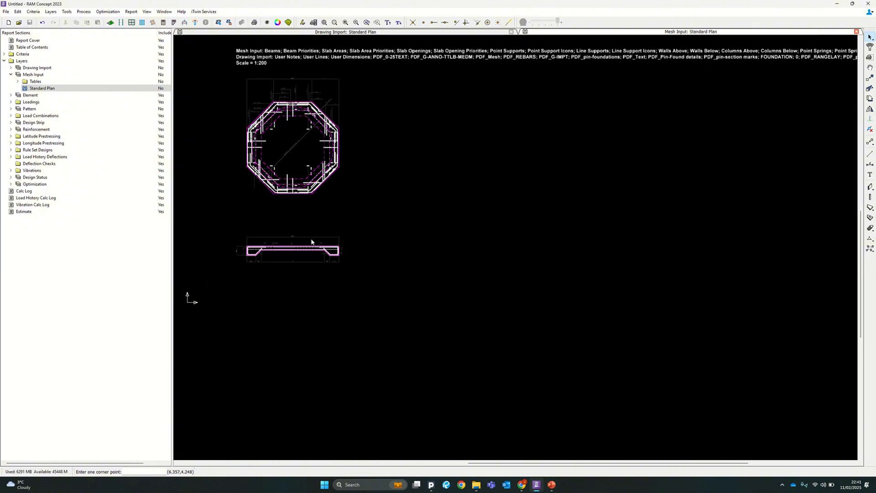
middle_click_drag(311, 241, 397, 272)
scroll(398, 273, "up", 3)
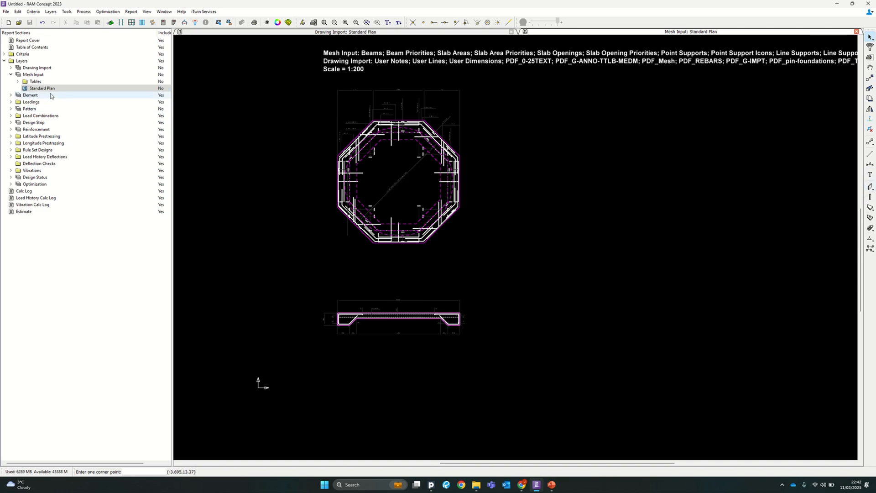
Review the default wall properties, including the concrete mix, height, support set, thickness and fixity options
double_click(870, 188)
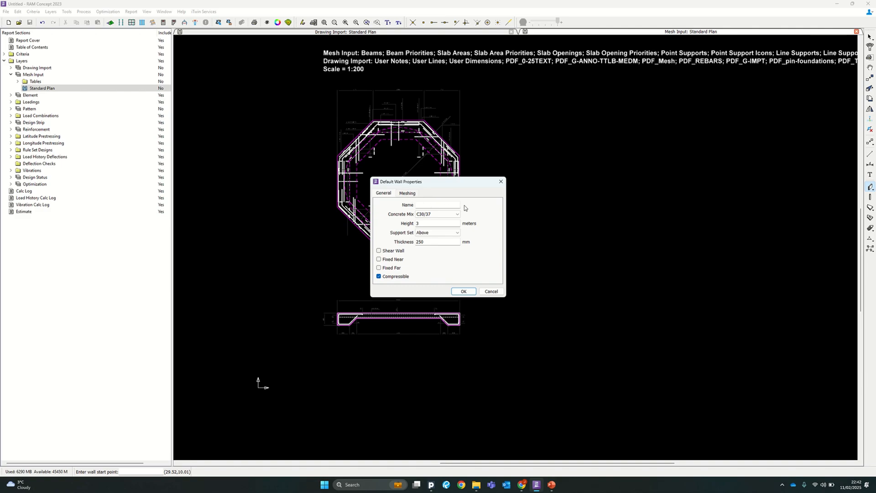
left_click(437, 214)
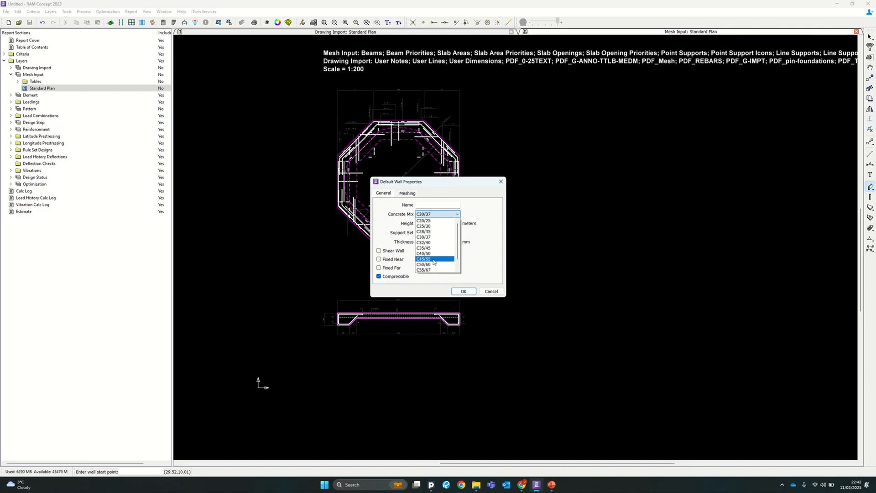
left_click(477, 215)
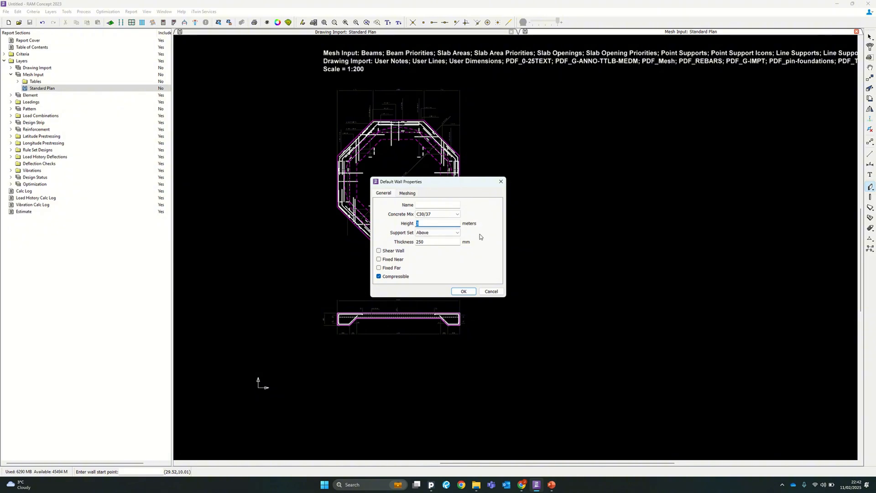
left_click(457, 234)
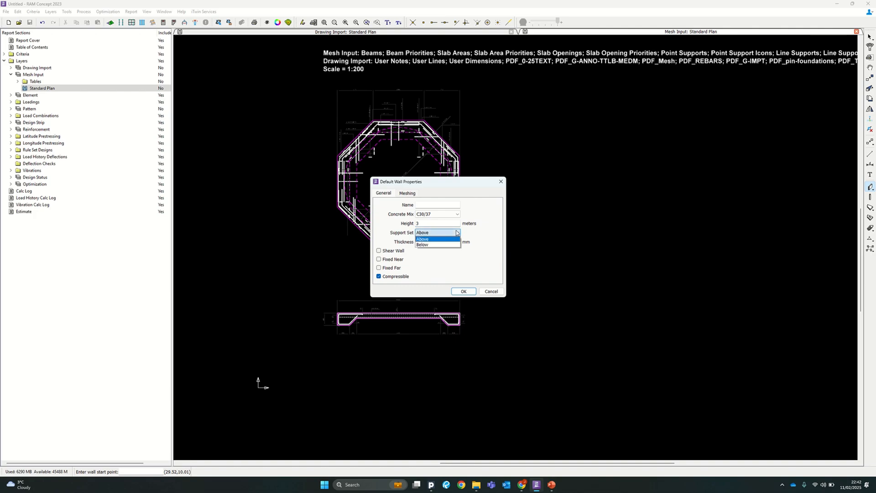
left_click(457, 233)
left_click(458, 234)
left_click(457, 234)
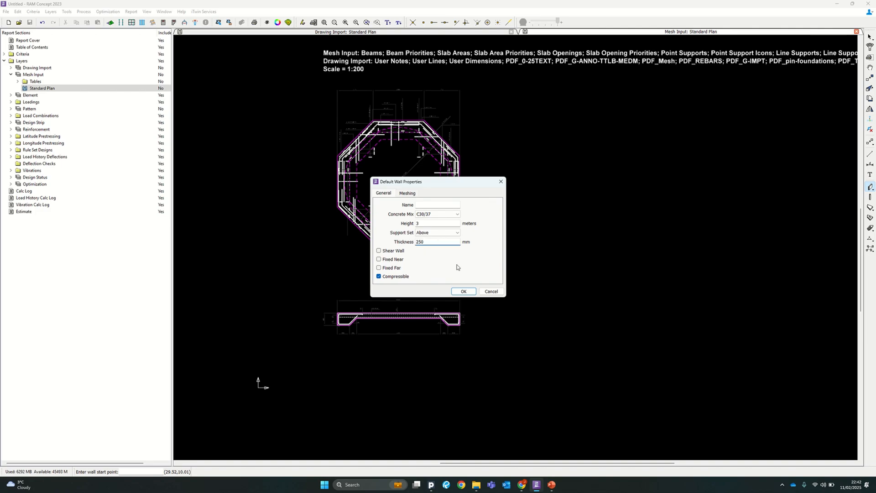
left_click(392, 260)
left_click(395, 259)
left_click(463, 291)
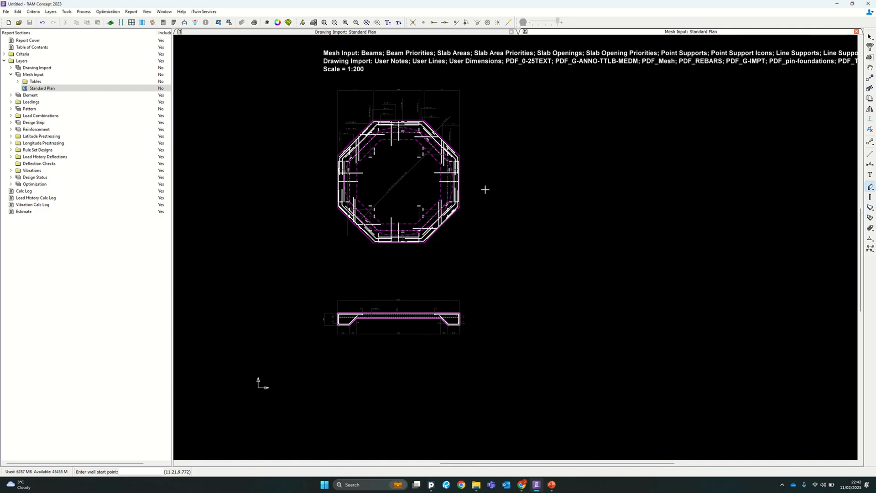
Set the concrete mix to C32/40 in the default slab area properties and review the priority setting
left_click(870, 208)
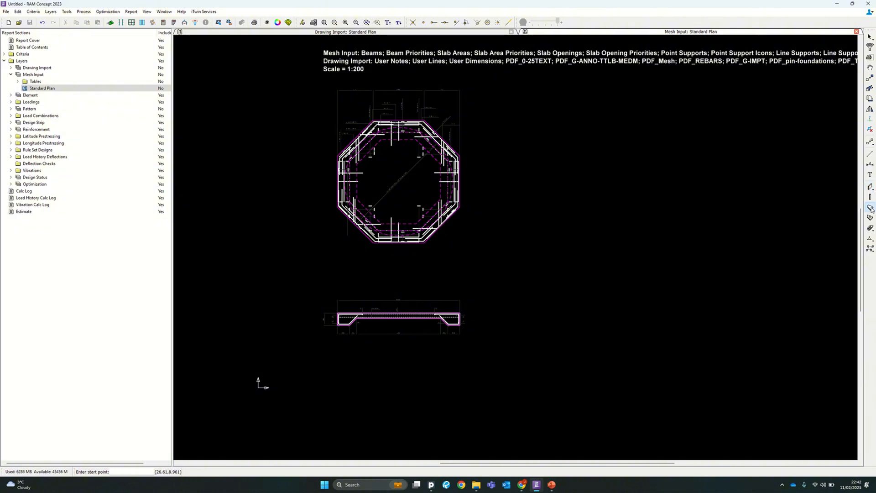
left_click(870, 208)
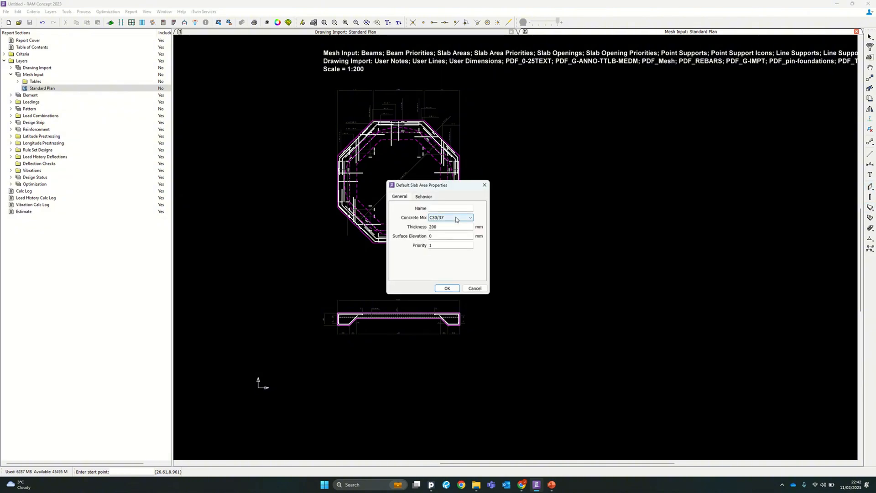
left_click(456, 218)
left_click(447, 246)
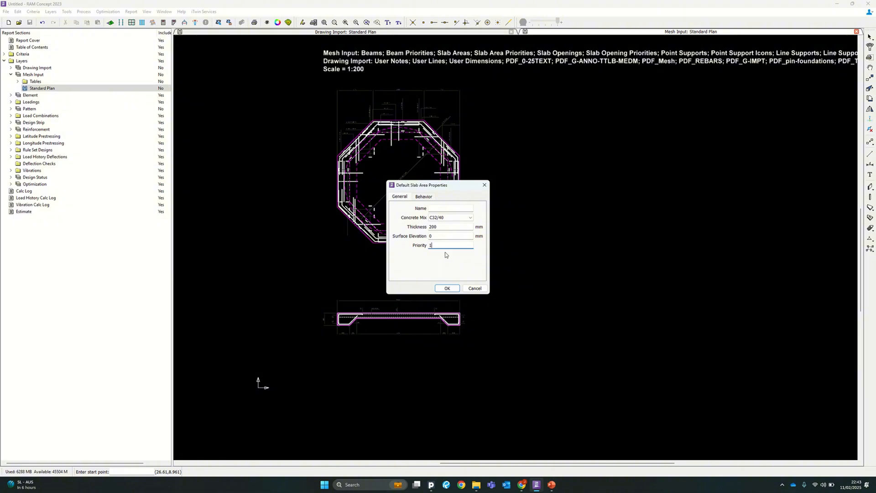
left_click(455, 246)
double_click(437, 243)
left_click(450, 289)
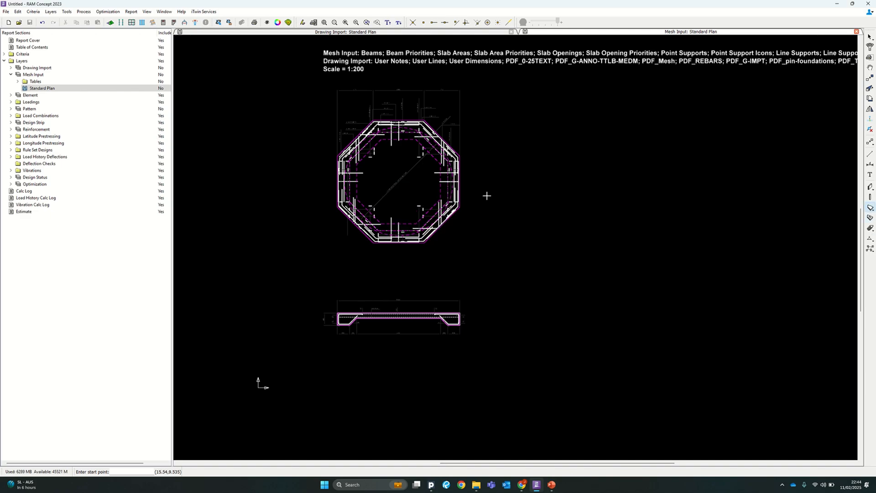
Enable intersection, point and perpendicular snapping for tracing the octagonal foundation outline, leaving nearest-snapable-point snapping off
scroll(356, 195, "up", 3)
scroll(314, 223, "up", 2)
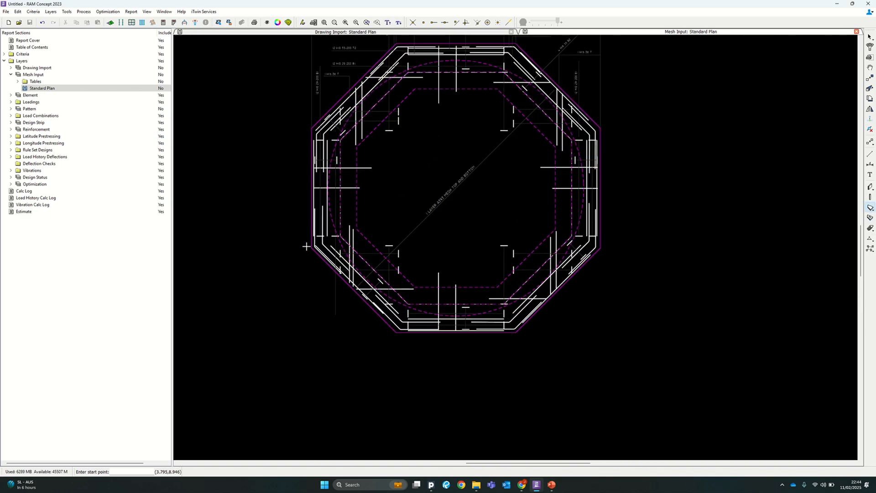
left_click(412, 26)
left_click(424, 24)
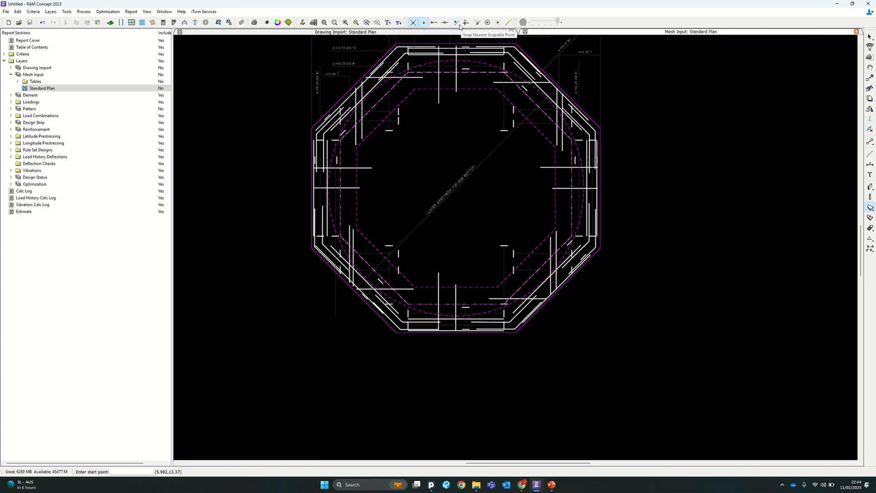
left_click(457, 23)
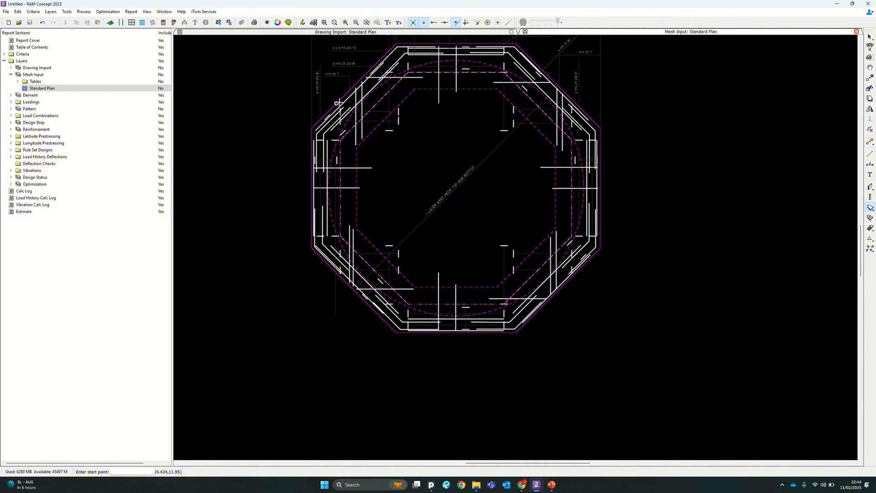
left_click(466, 24)
left_click(478, 25)
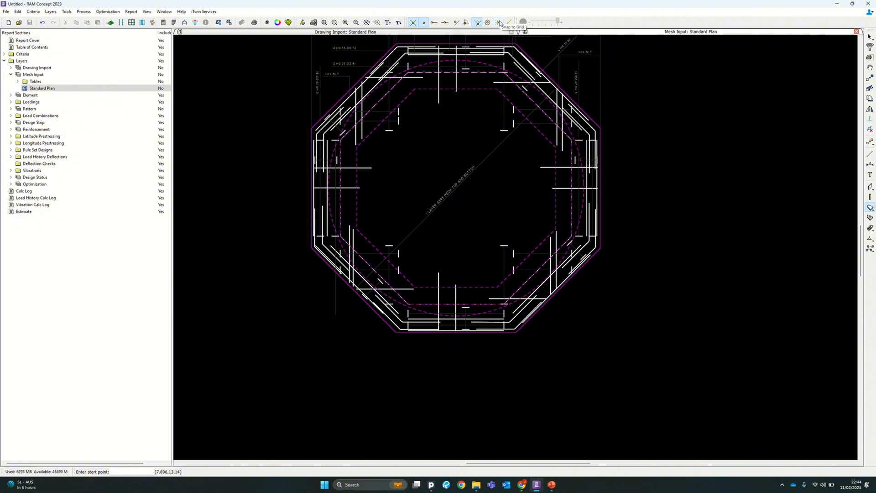
Draw a closed octagonal slab area through the eight outer corners of the reference foundation plan
middle_click_drag(319, 124, 301, 173)
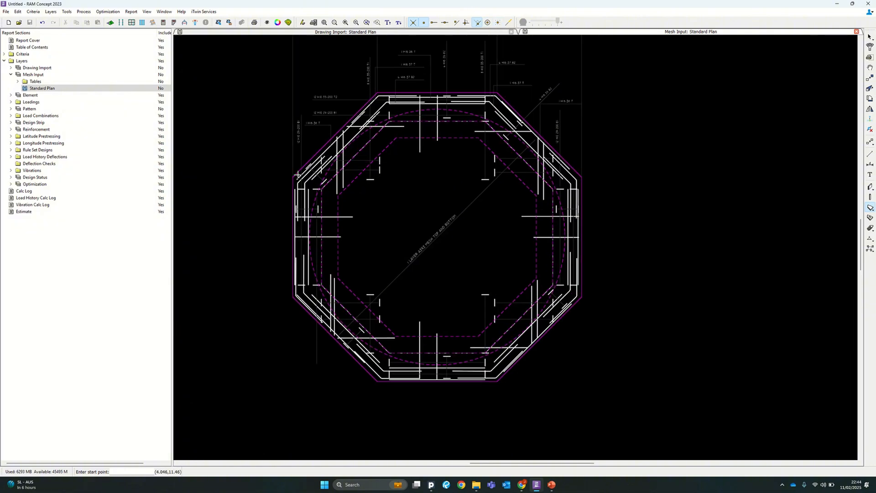
left_click(292, 176)
left_click(377, 93)
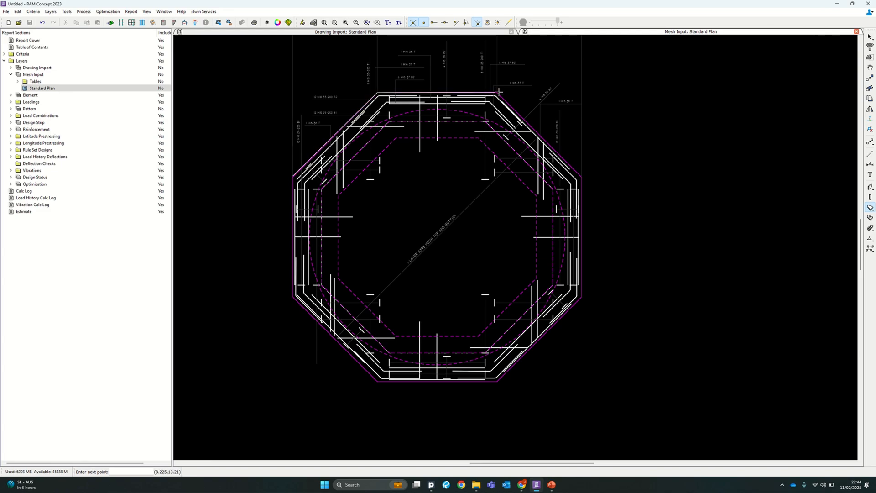
left_click(497, 93)
left_click(581, 177)
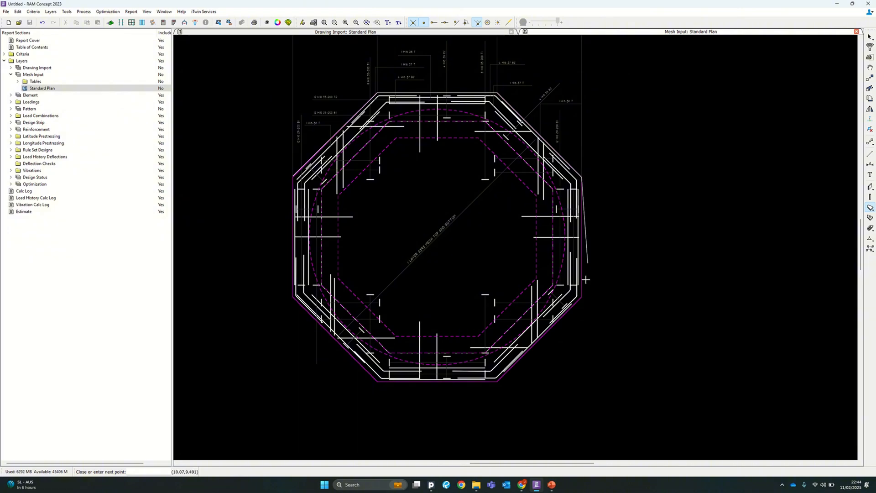
left_click(581, 297)
left_click(499, 380)
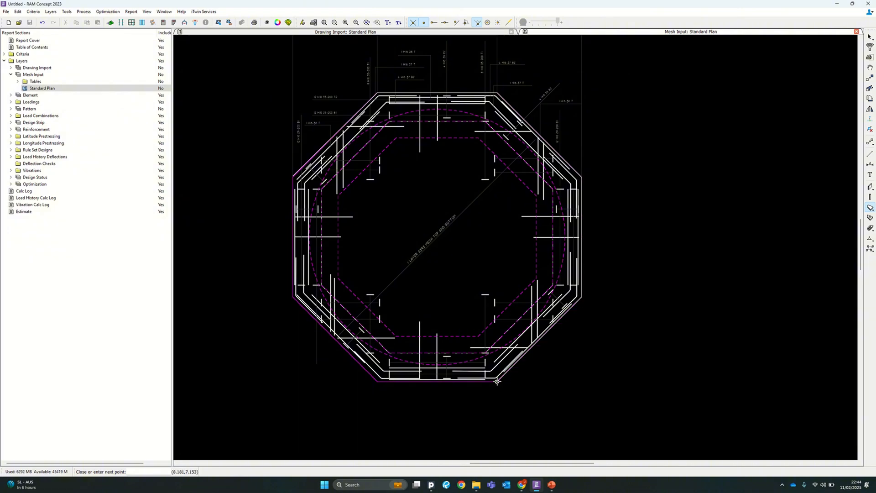
left_click(376, 380)
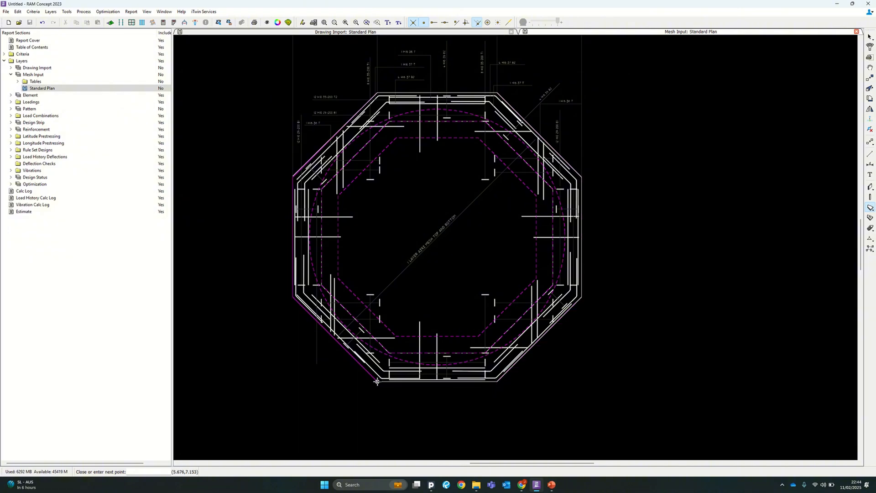
left_click(294, 297)
double_click(292, 176)
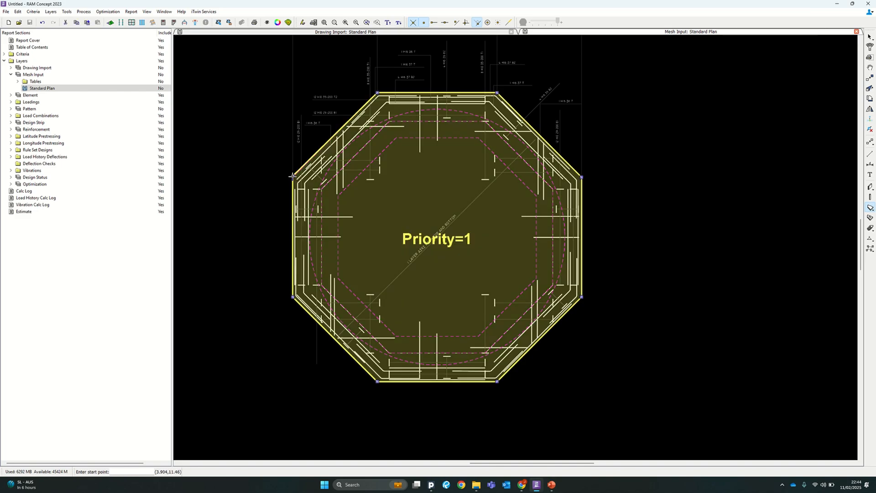
Stretch the slab's misaligned upper-left vertex onto the corner of the imported reference outline
scroll(311, 207, "up", 5)
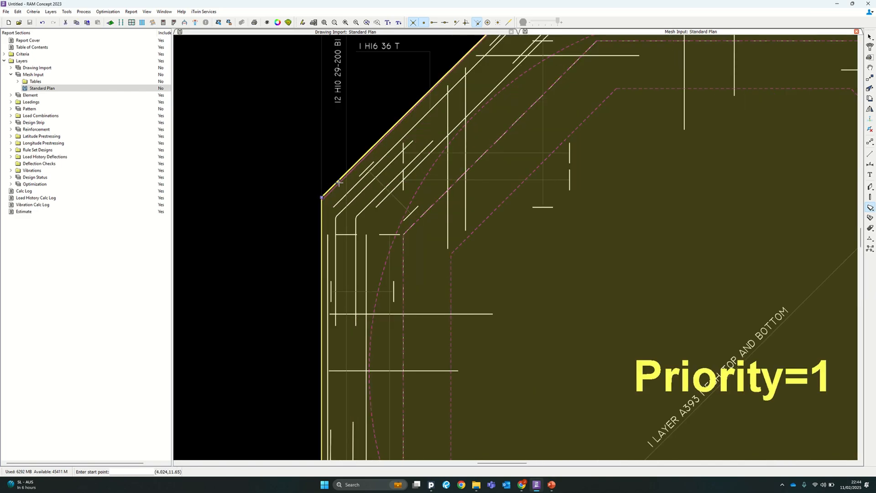
scroll(312, 206, "up", 5)
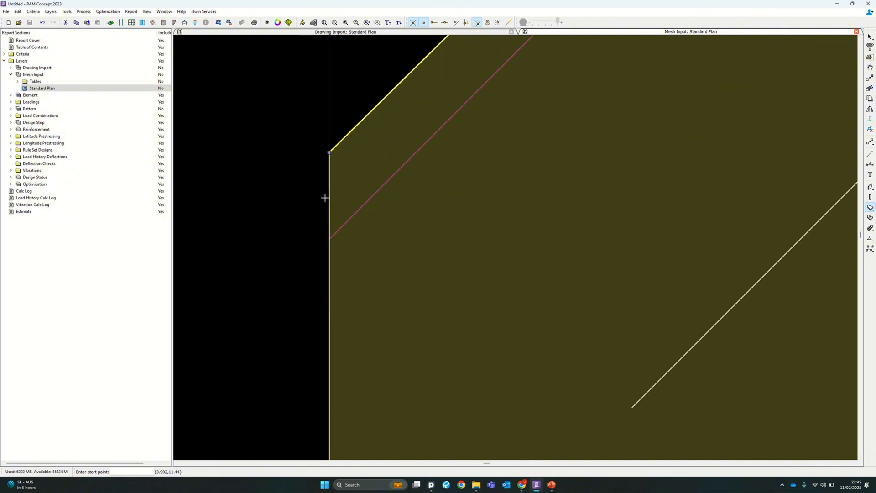
scroll(327, 247, "up", 3)
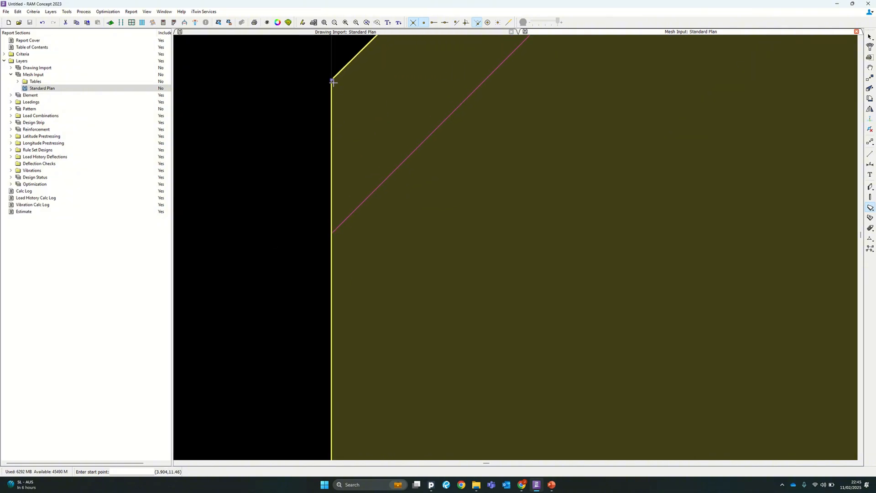
left_click(869, 89)
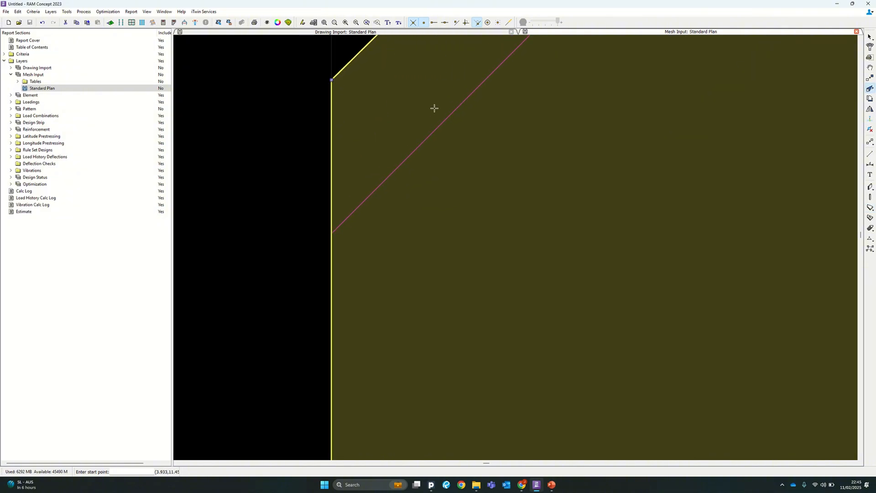
left_click(331, 80)
left_click(332, 233)
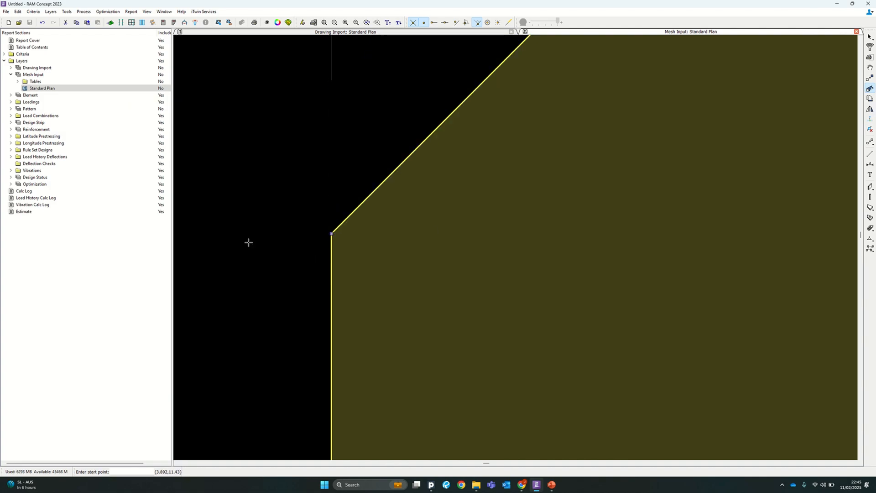
Check the remaining slab corners against the reference outline, and deselect the slab area
scroll(315, 294, "down", 3)
scroll(310, 297, "down", 5)
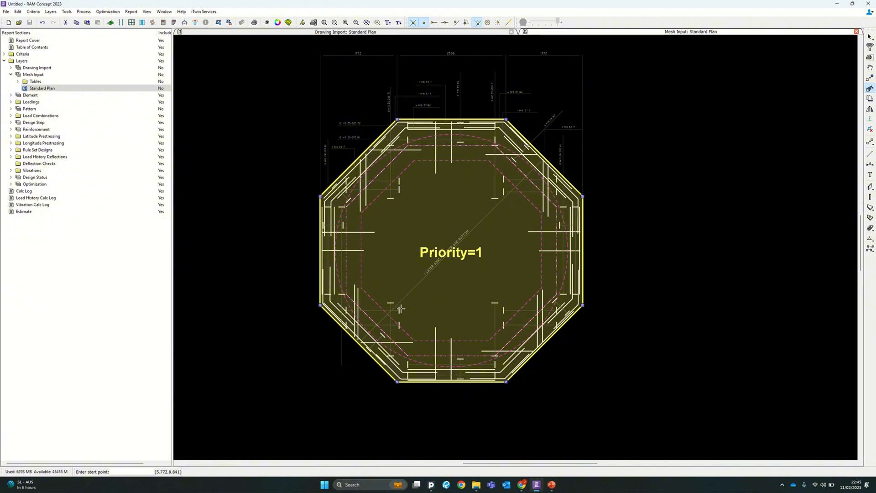
scroll(568, 267, "up", 2)
scroll(657, 239, "up", 1)
middle_click_drag(595, 258, 636, 265)
scroll(657, 240, "down", 2)
scroll(600, 237, "down", 2)
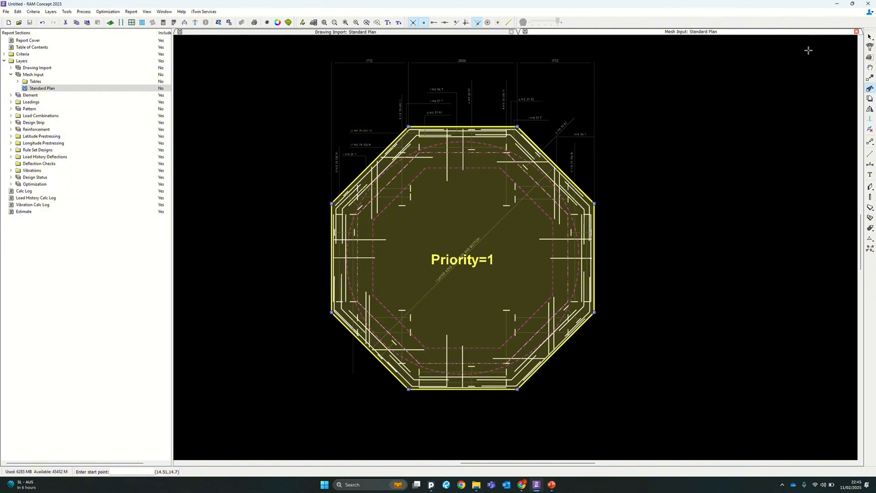
left_click(869, 36)
left_click(658, 161)
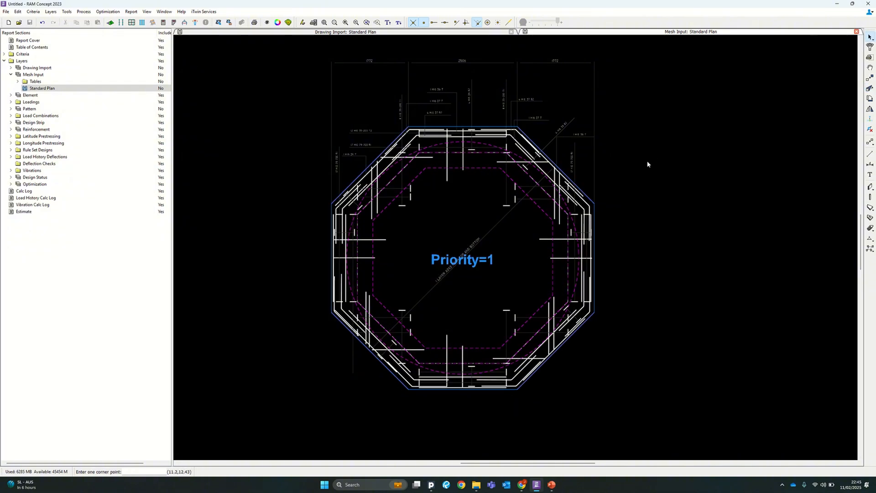
scroll(531, 233, "down", 3)
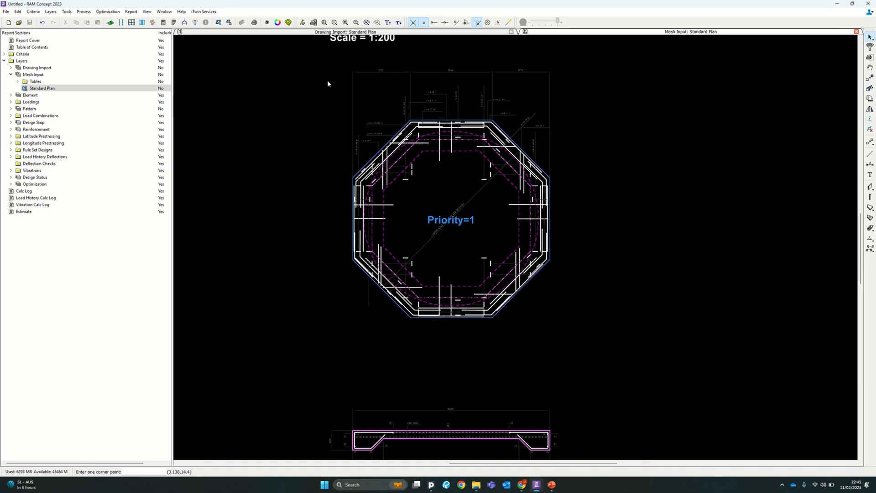
Generate the mesh with a snapping distance of 0.05 m and an element size of 1 m
left_click(111, 23)
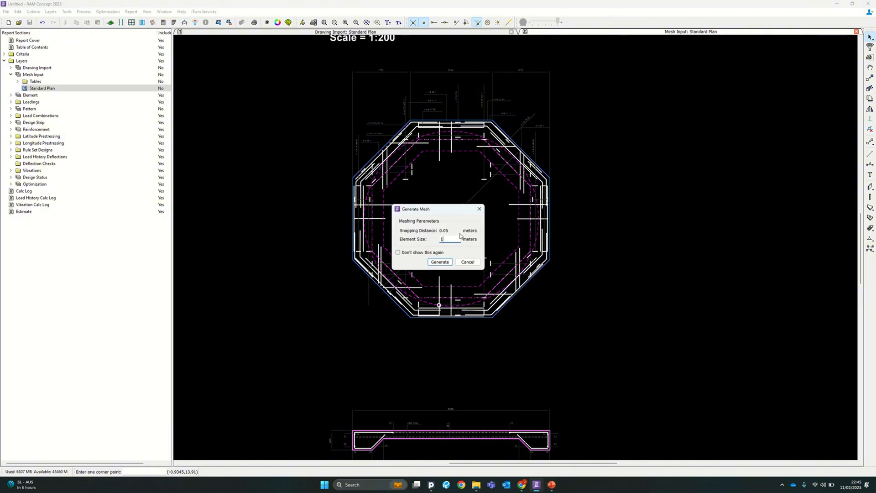
left_click(435, 260)
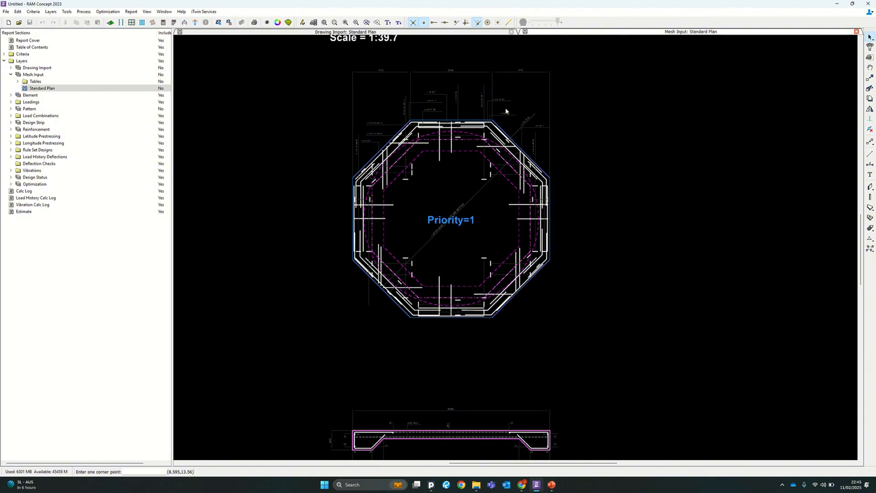
scroll(666, 119, "down", 3)
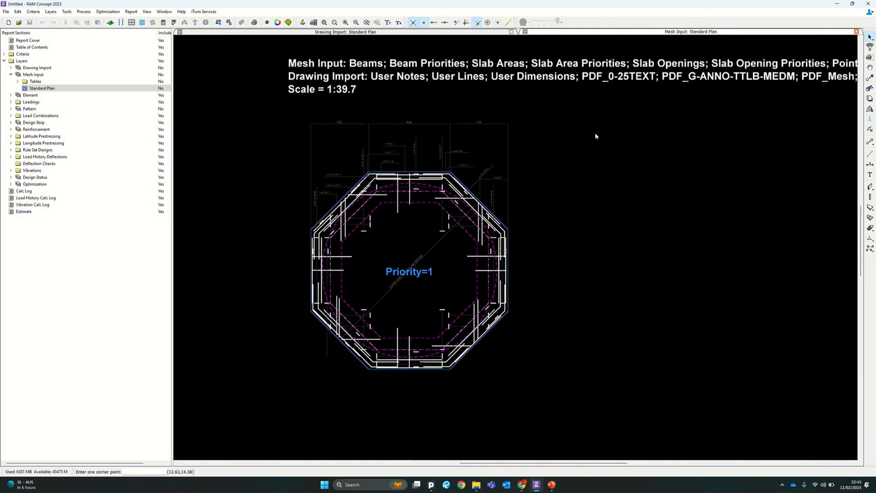
middle_click_drag(663, 175, 558, 162)
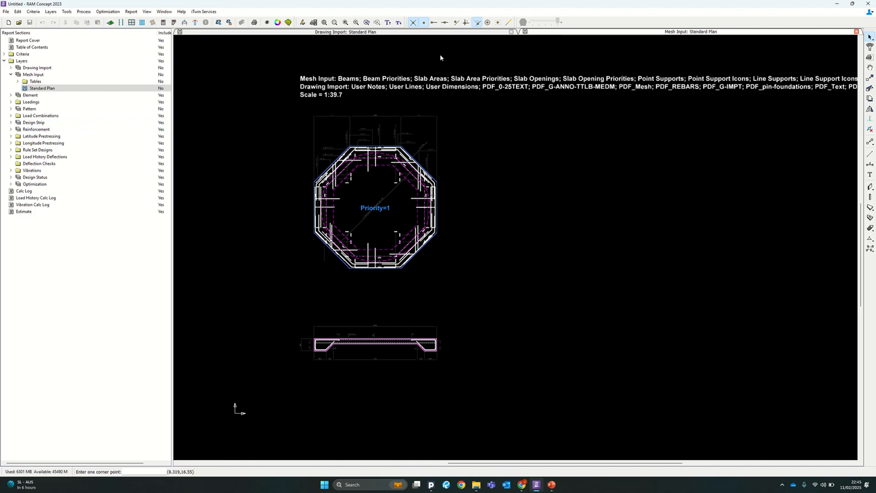
Examine the octagonal slab in 3D in the Element layer's Structure Summary Perspective and return to the Mesh Input plan
double_click(30, 95)
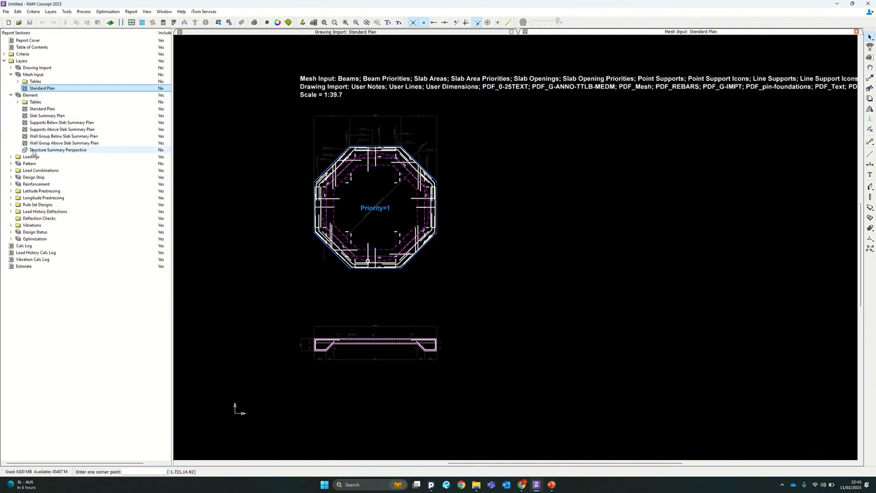
double_click(83, 150)
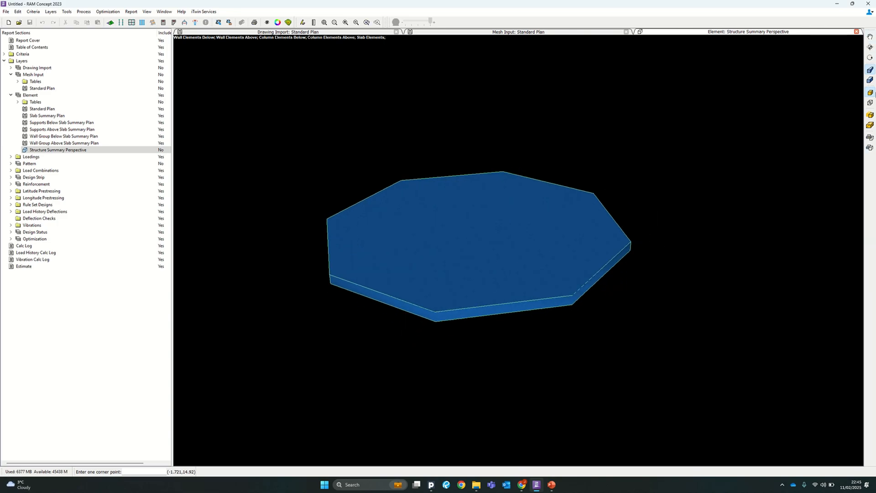
left_click(869, 48)
mouse_move(761, 172)
left_mouse_down()
mouse_move(710, 117)
mouse_move(745, 175)
left_mouse_up()
left_click(869, 58)
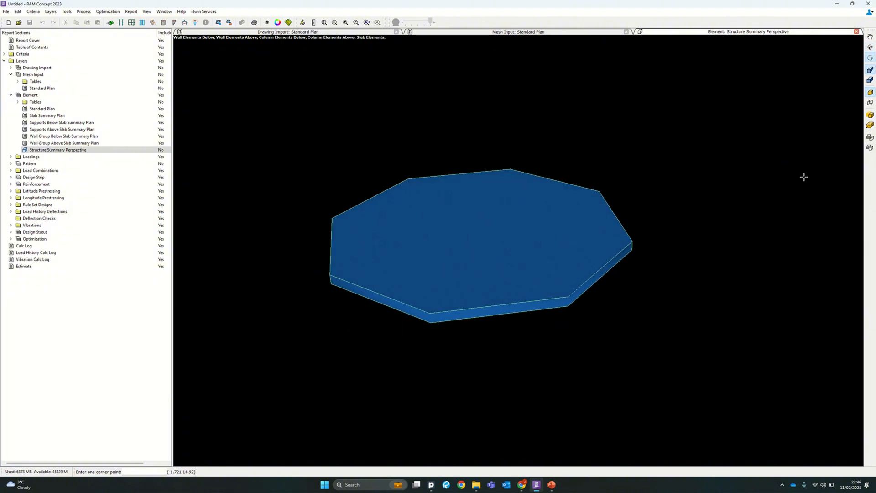
left_click_drag(803, 178, 746, 179)
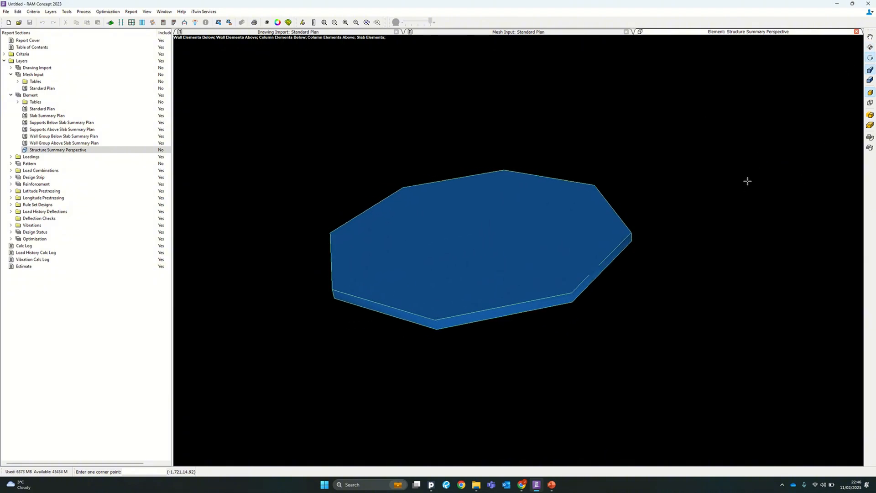
left_click(870, 36)
left_click_drag(415, 304, 451, 261)
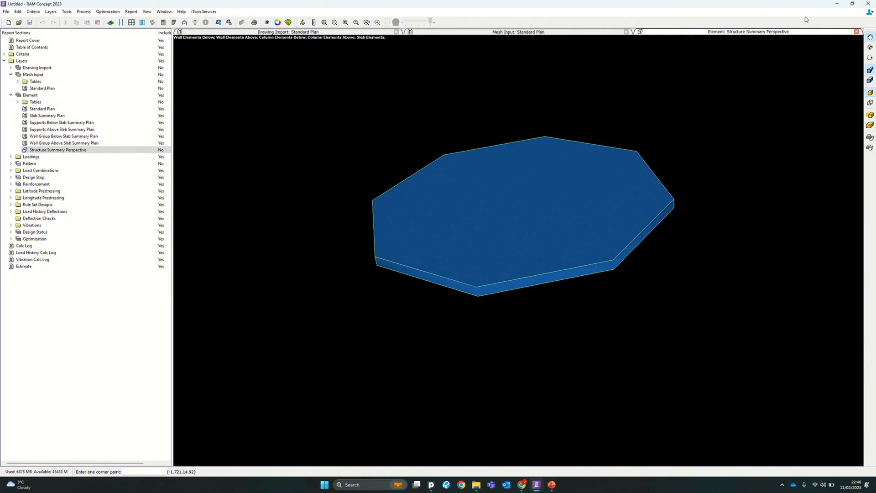
left_click(856, 32)
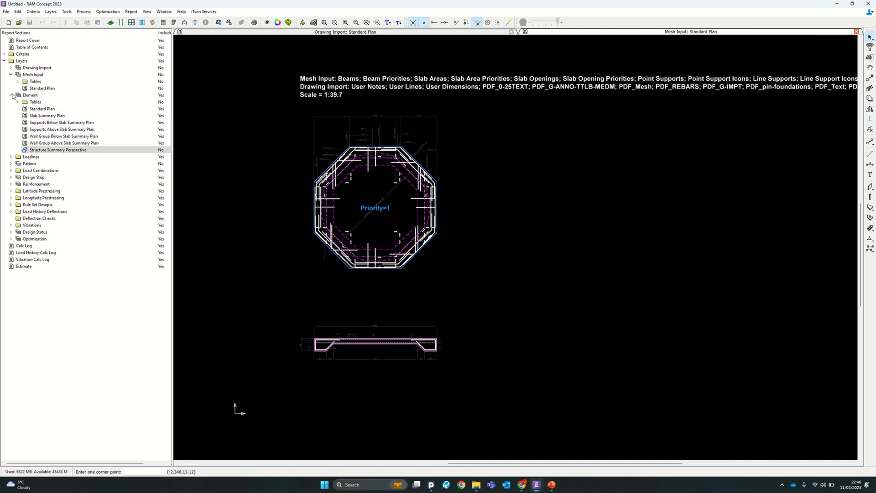
left_click(11, 95)
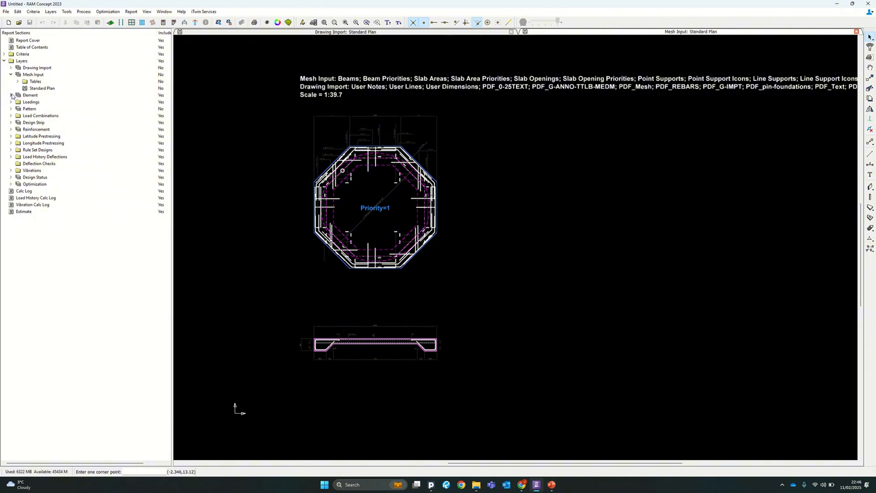
Set the Z Force Constant to 100 N/mm³ in the default area spring properties
scroll(303, 177, "up", 2)
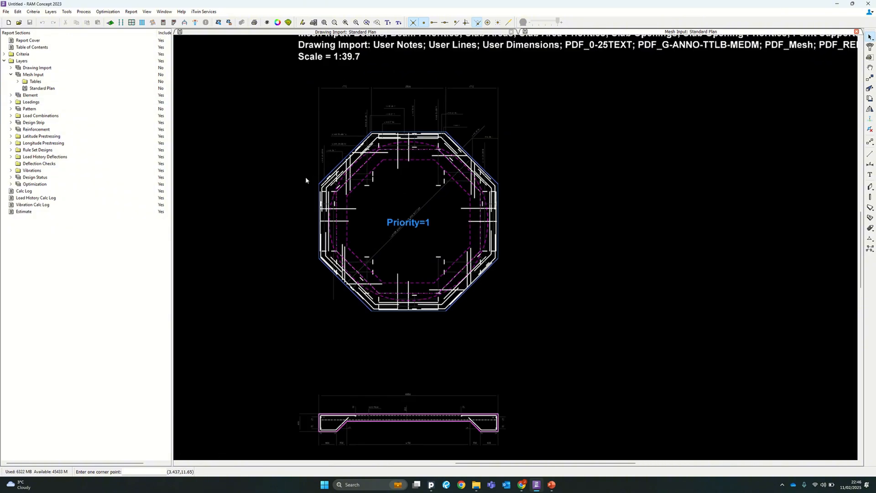
scroll(315, 221, "down", 1)
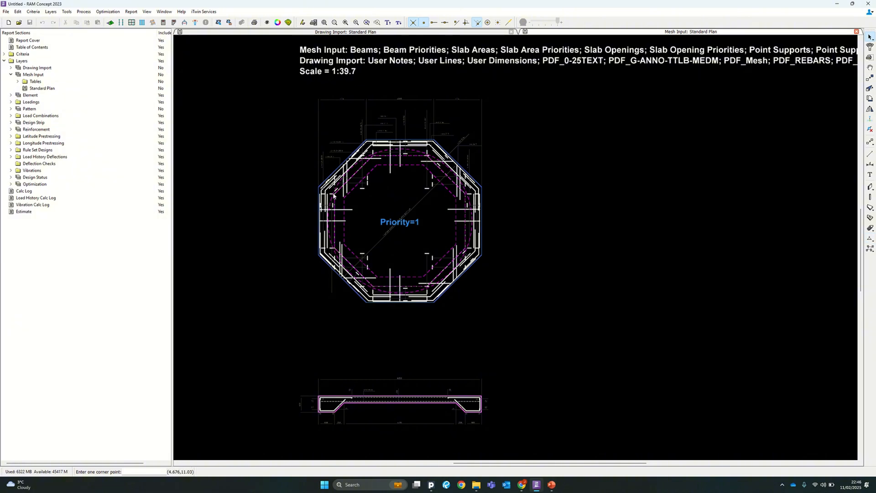
double_click(870, 249)
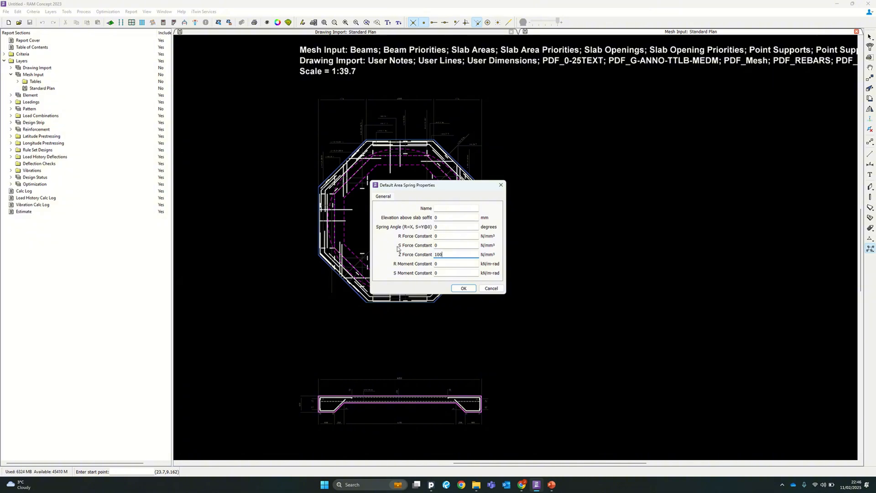
left_click(464, 288)
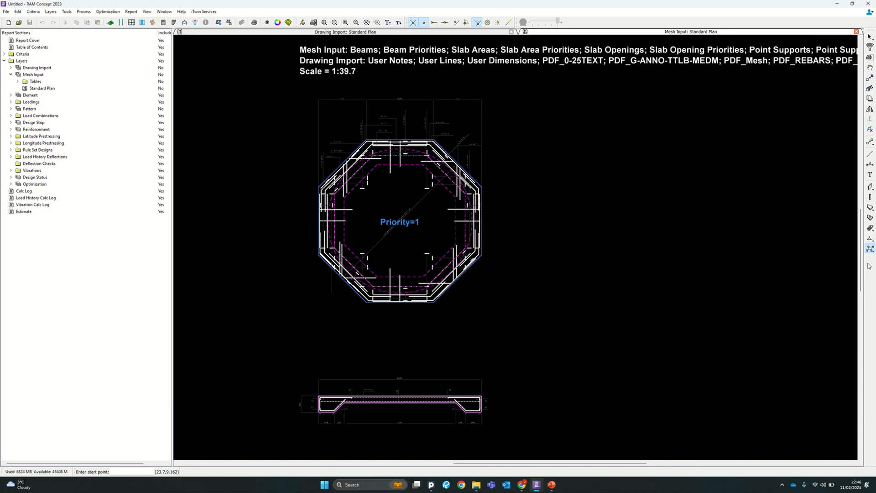
Draw the area spring over the whole octagonal slab, following the outline corner by corner and closing it at the start
scroll(337, 251, "up", 1)
left_click(312, 254)
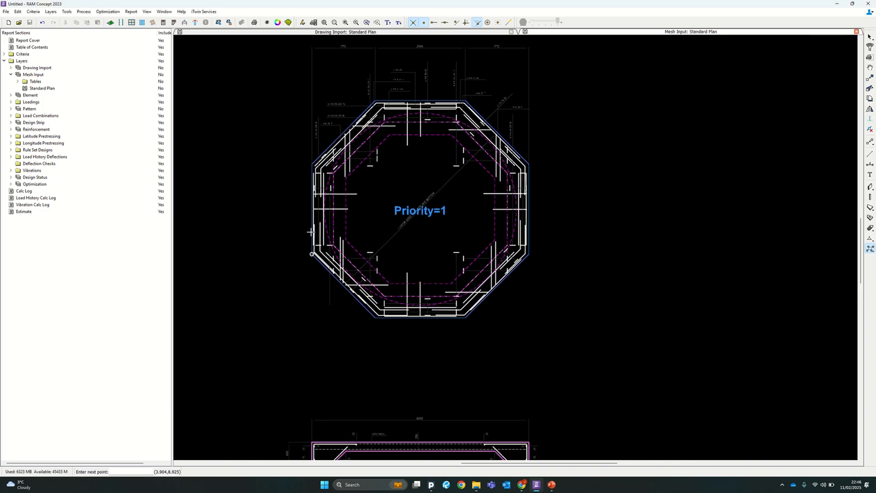
left_click(312, 163)
left_click(375, 95)
left_click(468, 97)
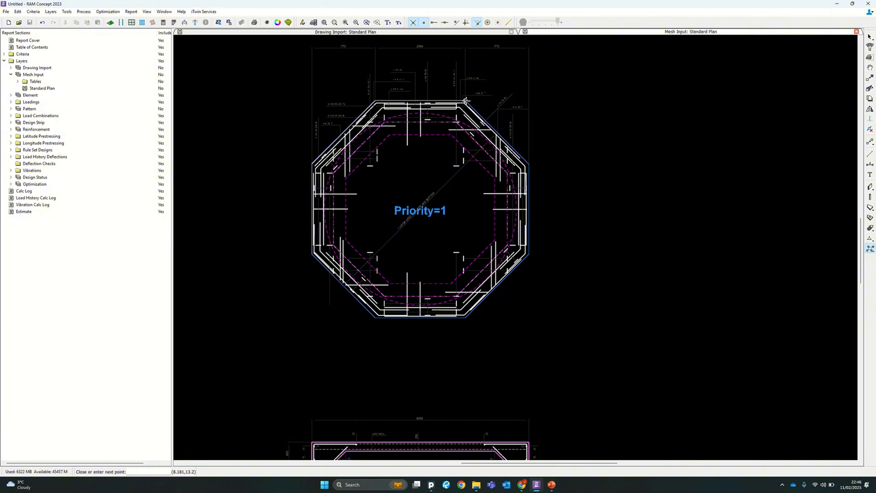
left_click(528, 163)
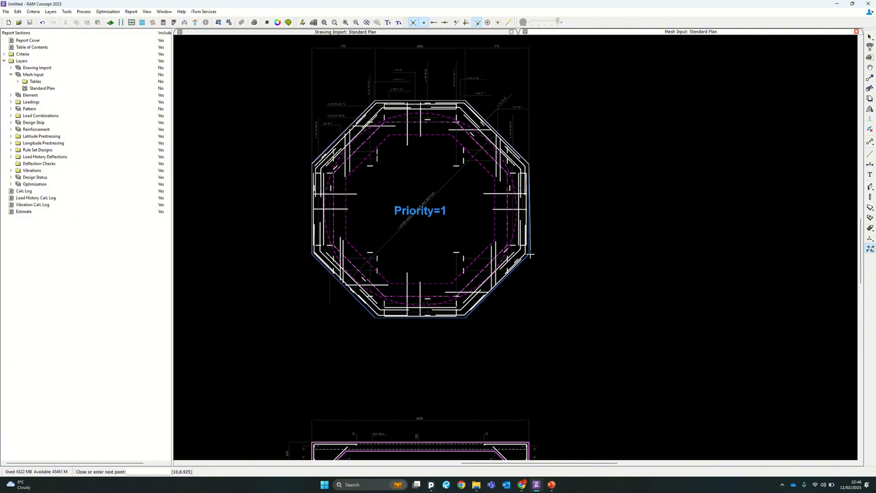
left_click(528, 255)
left_click(466, 317)
left_click(375, 318)
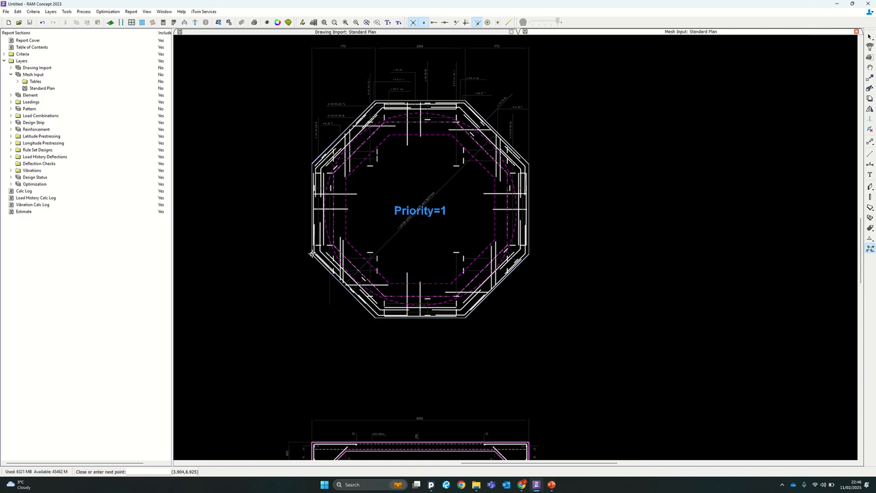
left_click(312, 254)
Check the area spring's corners against the slab outline, and deselect the spring
scroll(309, 259, "up", 3)
scroll(293, 268, "up", 3)
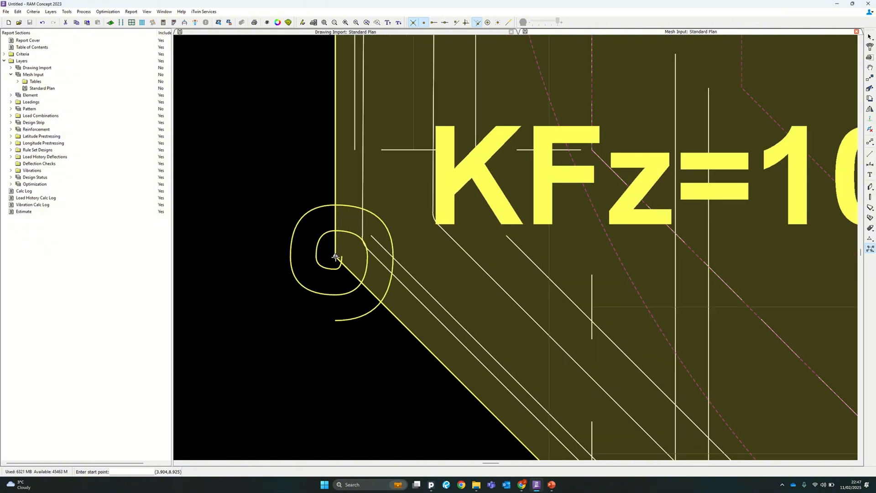
scroll(285, 338, "down", 5)
scroll(297, 110, "up", 5)
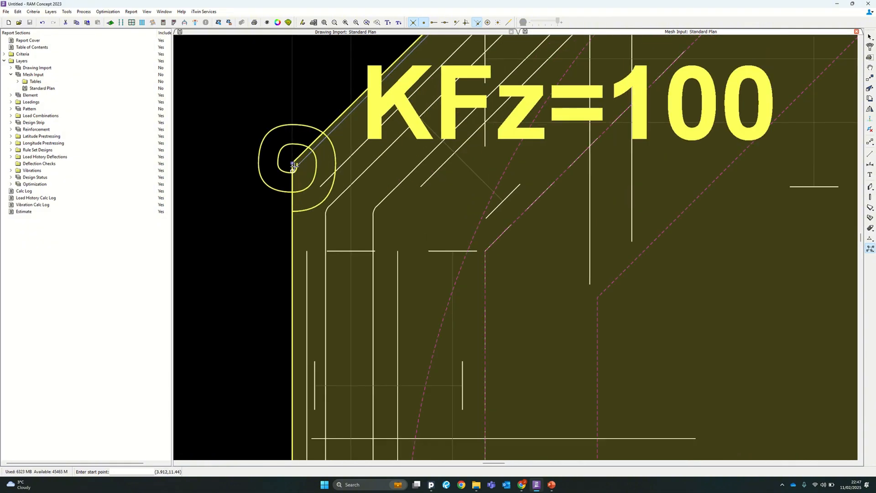
left_click(870, 88)
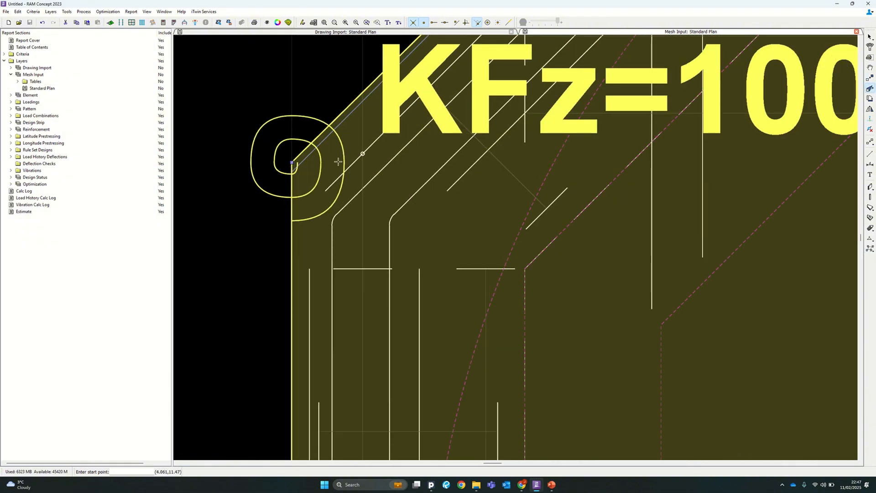
scroll(293, 162, "down", 5)
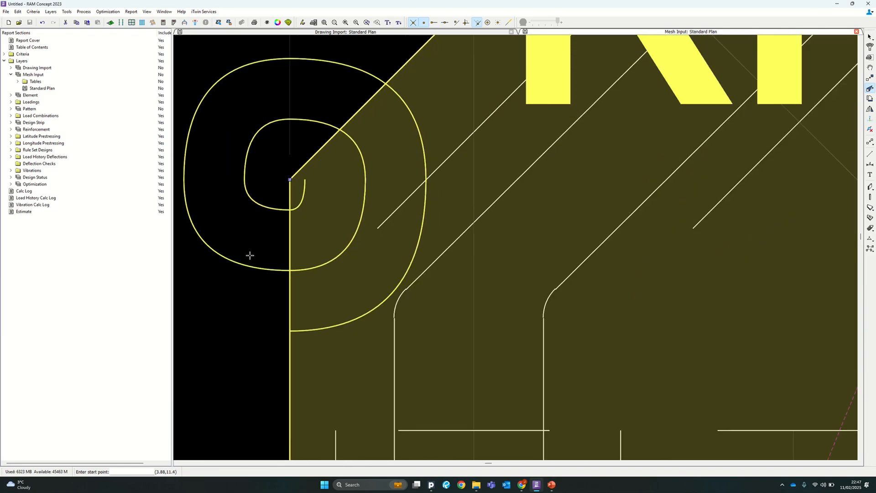
scroll(455, 52, "up", 2)
scroll(455, 52, "down", 5)
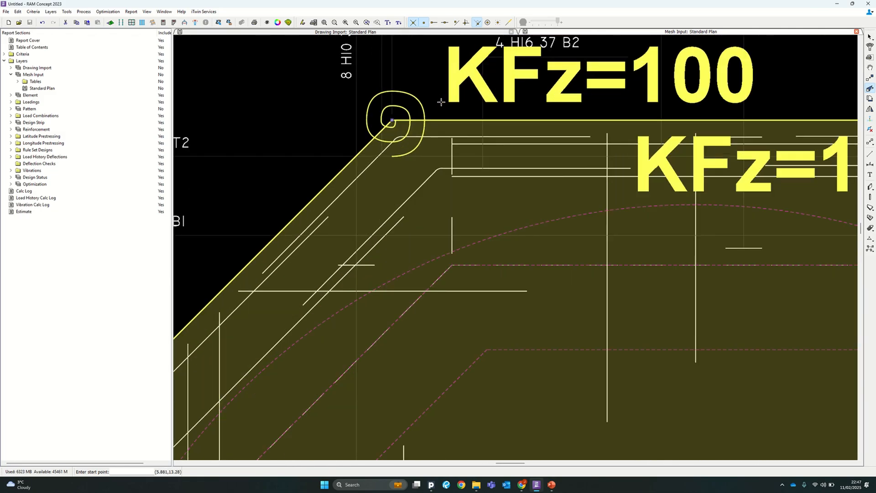
middle_click_drag(458, 146, 464, 179)
left_click(870, 38)
left_click(717, 165)
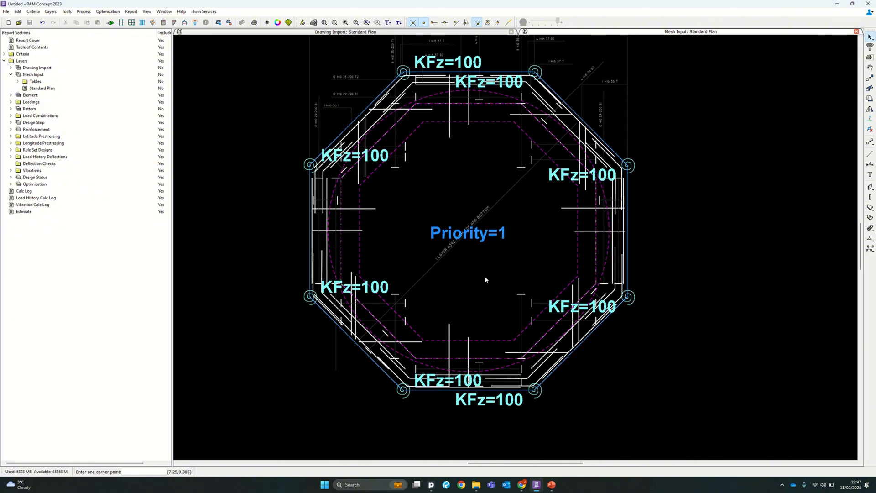
scroll(486, 275, "down", 2)
middle_click_drag(590, 270, 576, 237)
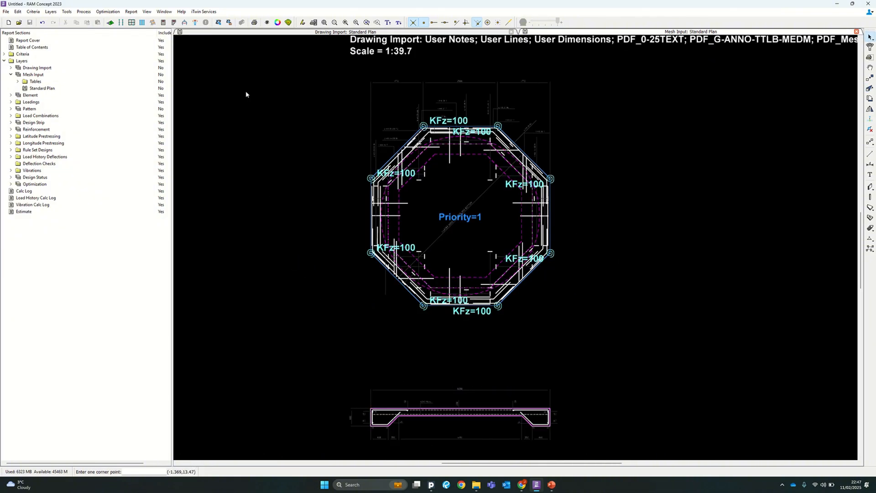
middle_click_drag(619, 157, 608, 173)
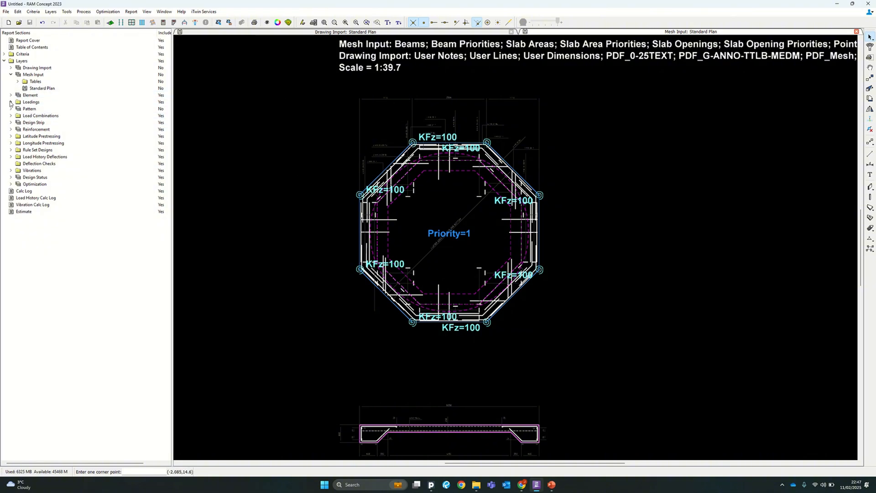
Collapse the Mesh Input layer and close the Mesh Input and Drawing Import plans
left_click(11, 74)
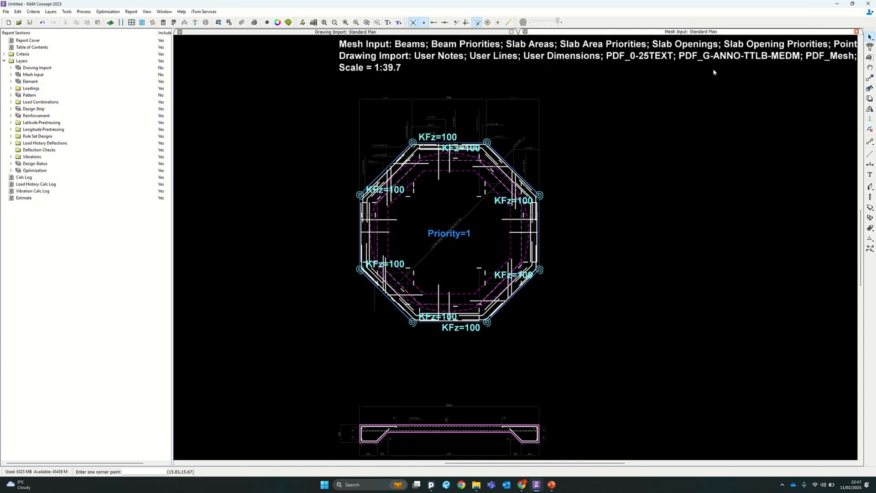
left_click(857, 32)
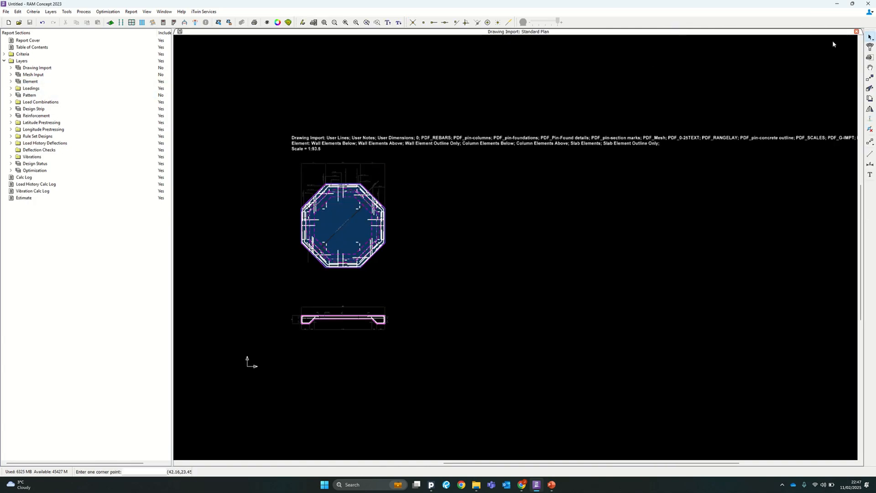
left_click(855, 32)
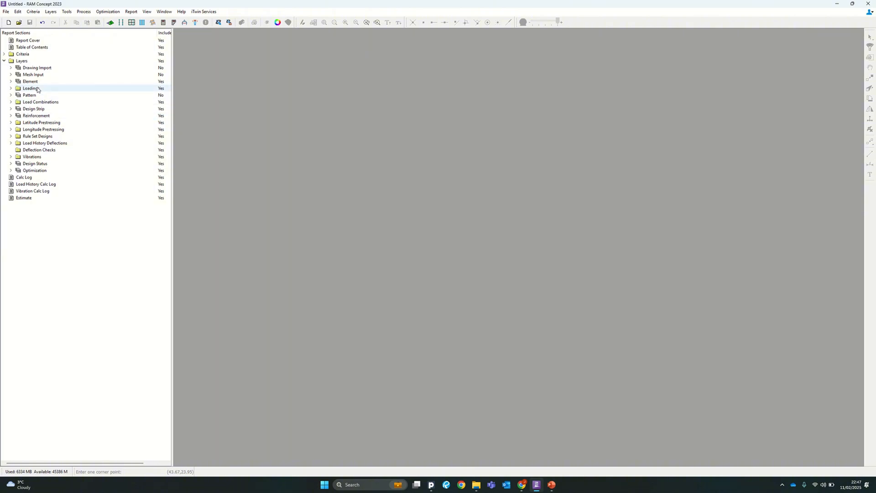
Review the loading layers and the full list of default load combinations
left_click(11, 89)
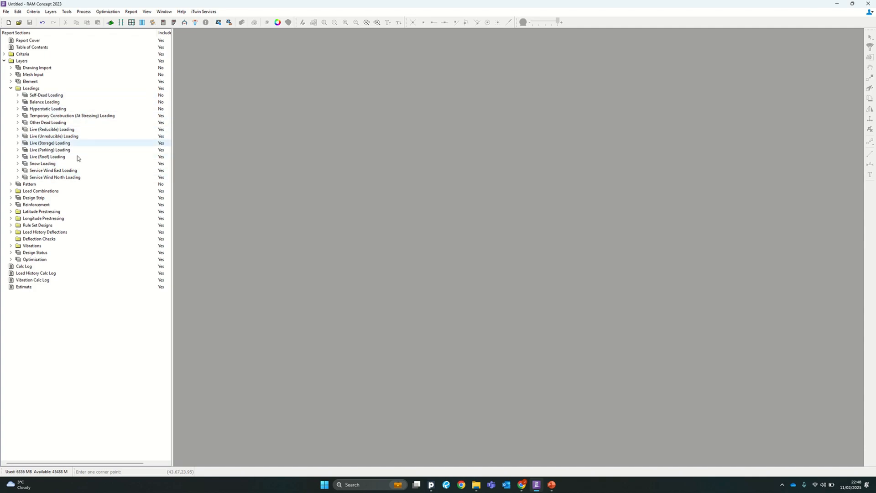
left_click(11, 191)
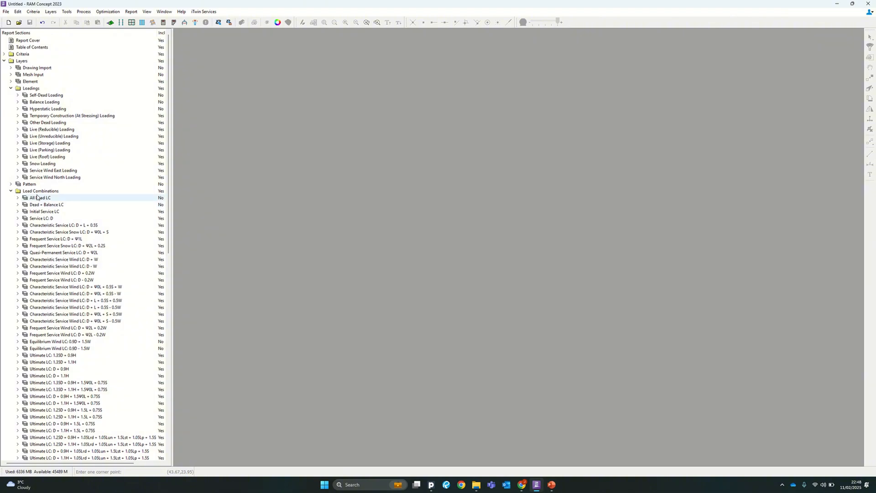
scroll(57, 224, "down", 3)
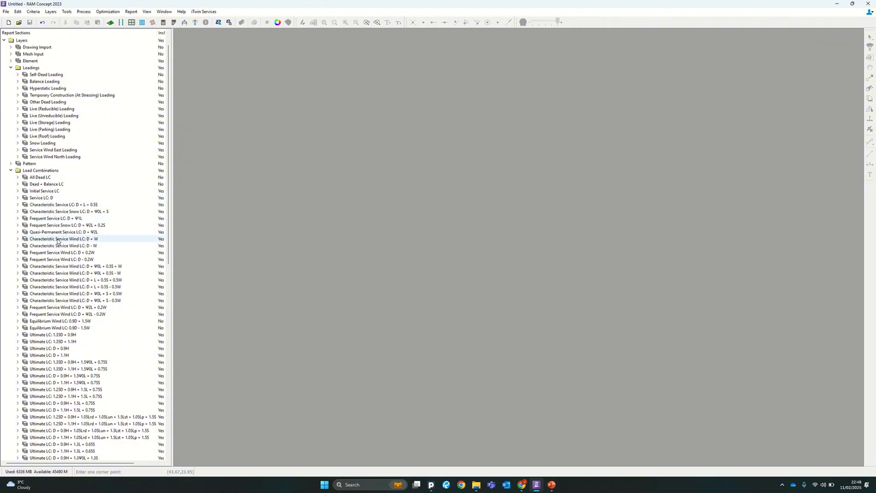
scroll(51, 139, "down", 14)
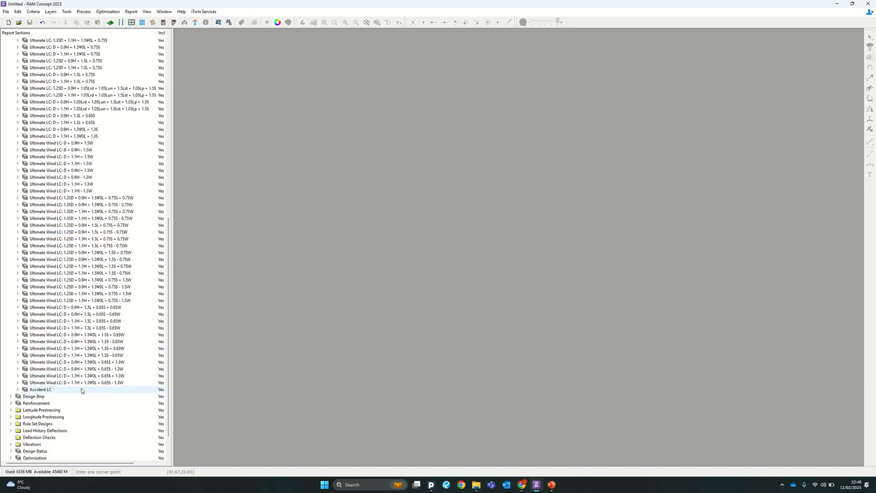
scroll(82, 388, "up", 14)
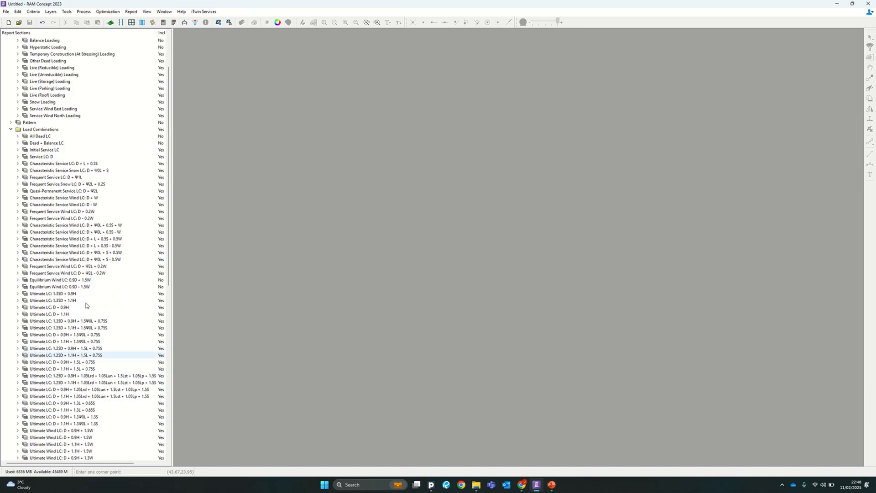
left_click(11, 129)
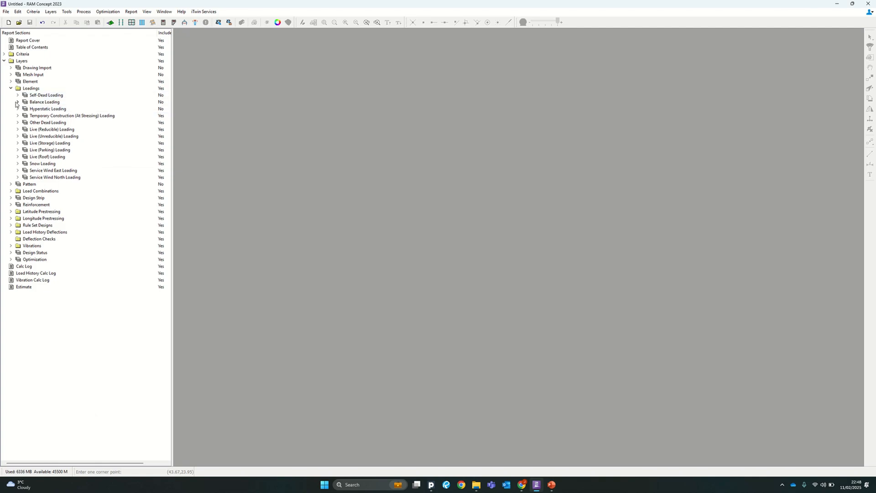
Open the All Loads Plan of the Live (Reducible) Loading
left_click(18, 130)
left_click(49, 142)
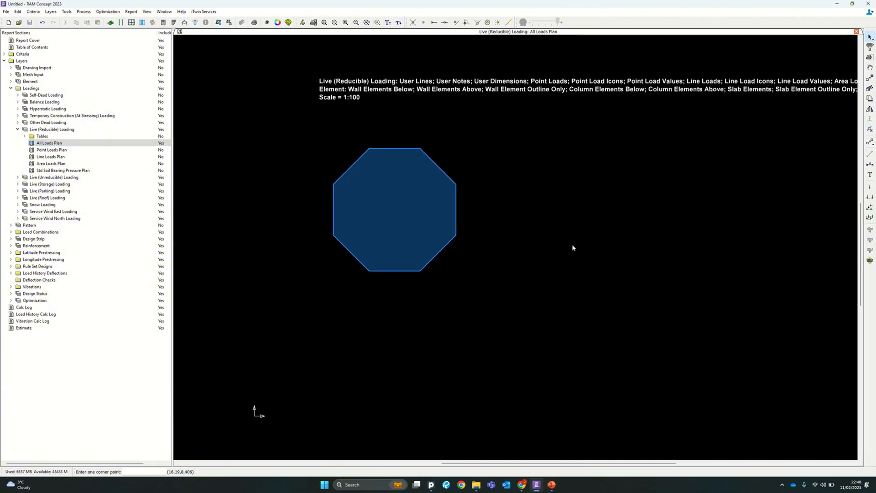
middle_click_drag(574, 247, 599, 260)
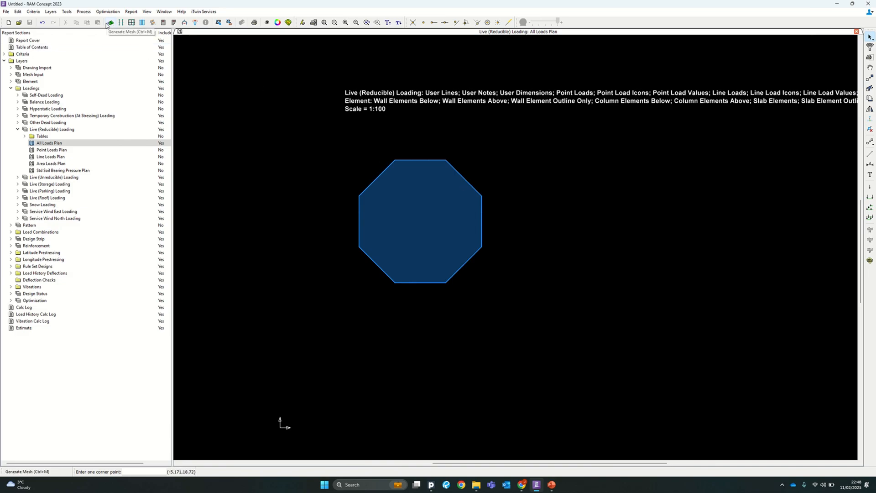
middle_click_drag(566, 228, 545, 224)
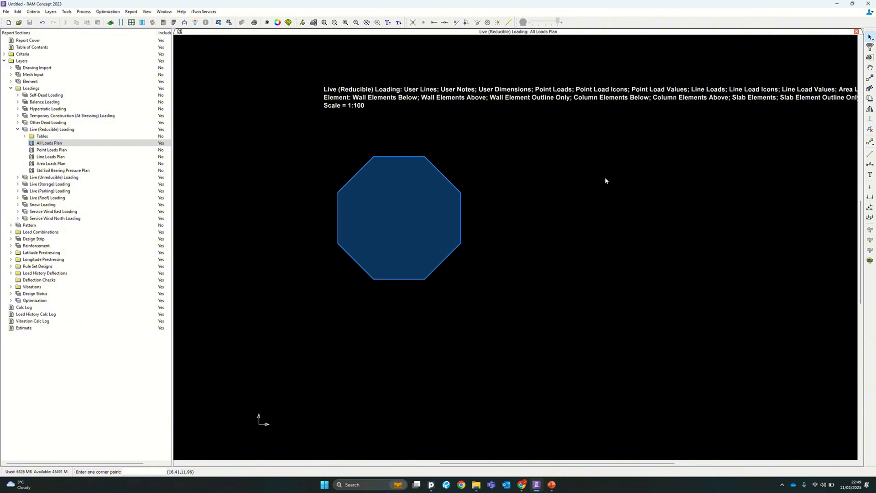
Set Fz to 2 kN/m² in the default area load properties
left_click(870, 219)
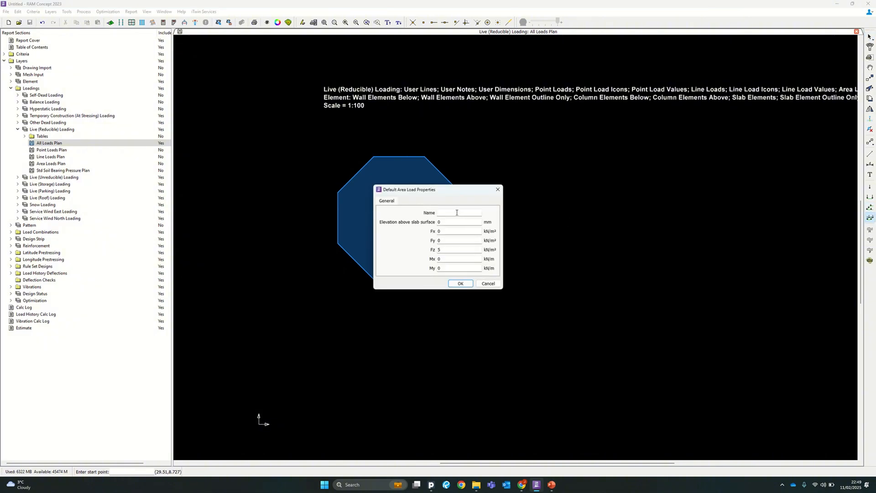
left_click(437, 212)
double_click(453, 247)
left_click(438, 249)
left_click(457, 283)
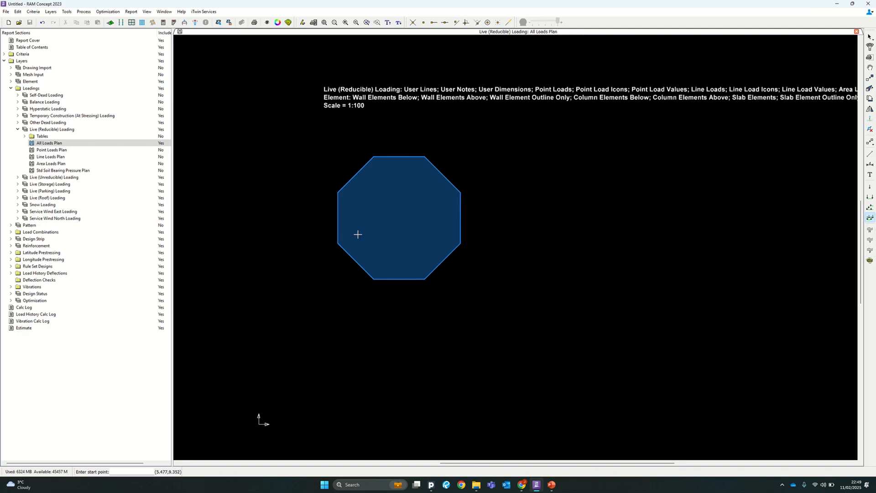
Enable object snaps and draw the area load over the whole octagonal slab, corner by corner
left_click(423, 23)
left_click(456, 22)
left_click(477, 23)
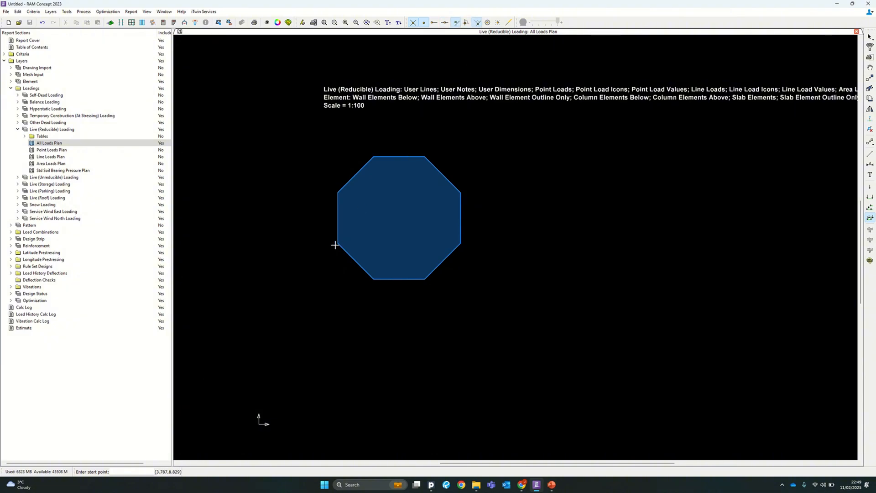
left_click(338, 240)
left_click(338, 192)
left_click(374, 156)
left_click(424, 157)
left_click(460, 192)
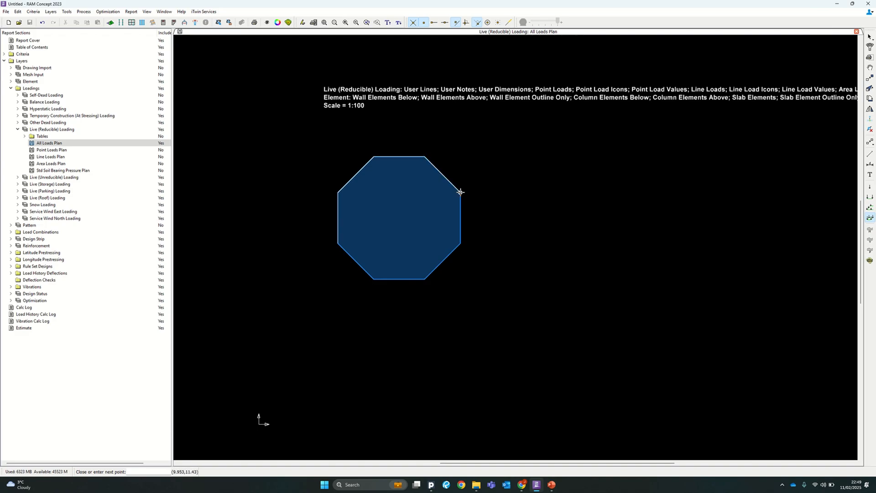
left_click(460, 243)
left_click(373, 278)
left_click(338, 243)
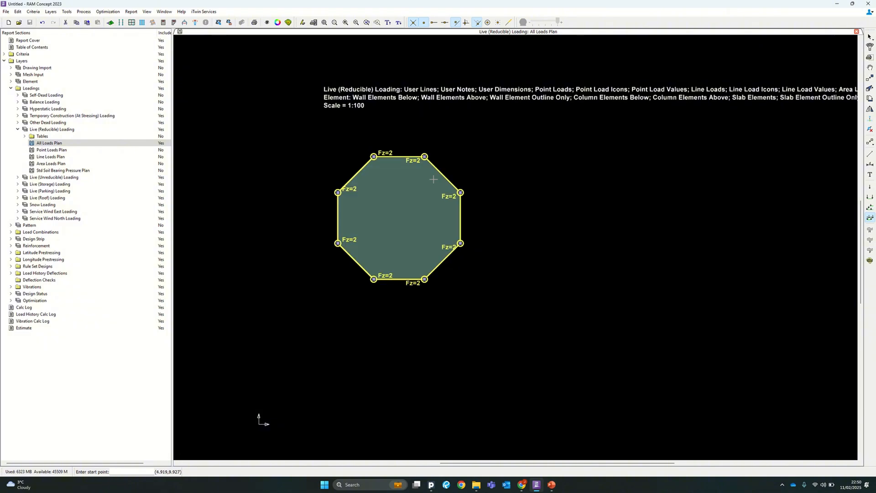
Place a point load with Fz of 1 kN at the centre of the octagonal slab, using centre snapping
scroll(406, 237, "up", 3)
middle_click_drag(758, 208, 765, 199)
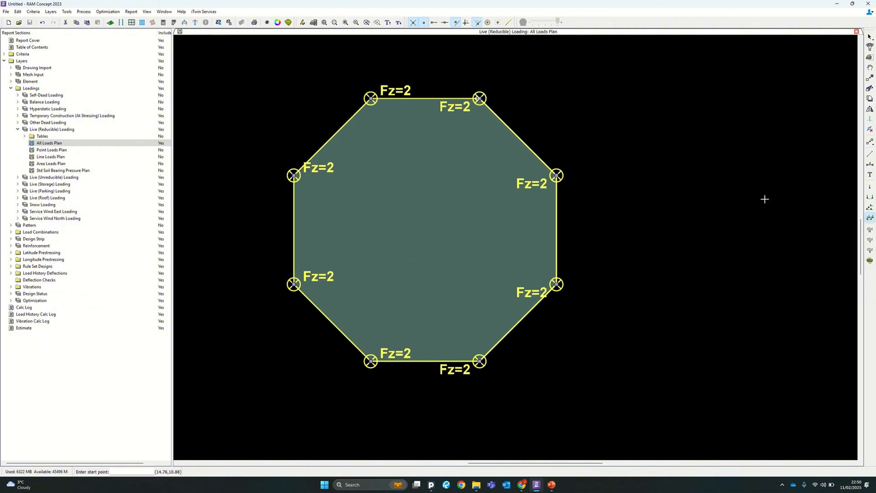
left_click(869, 187)
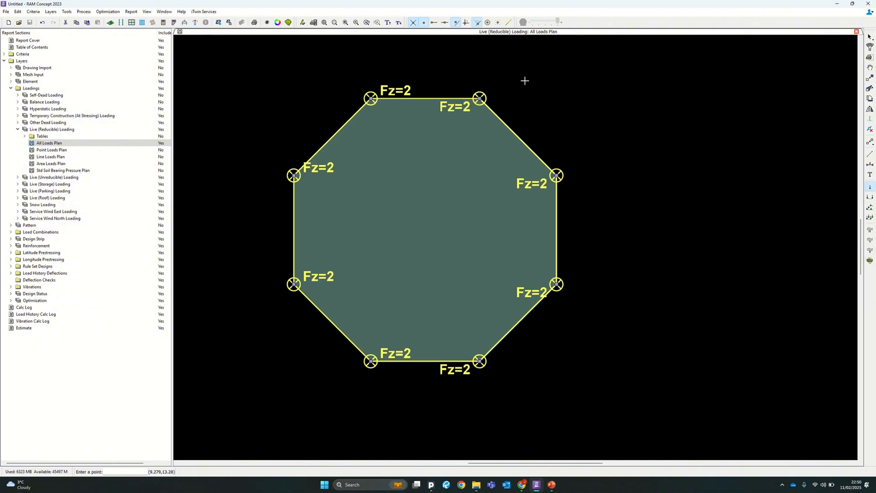
double_click(870, 188)
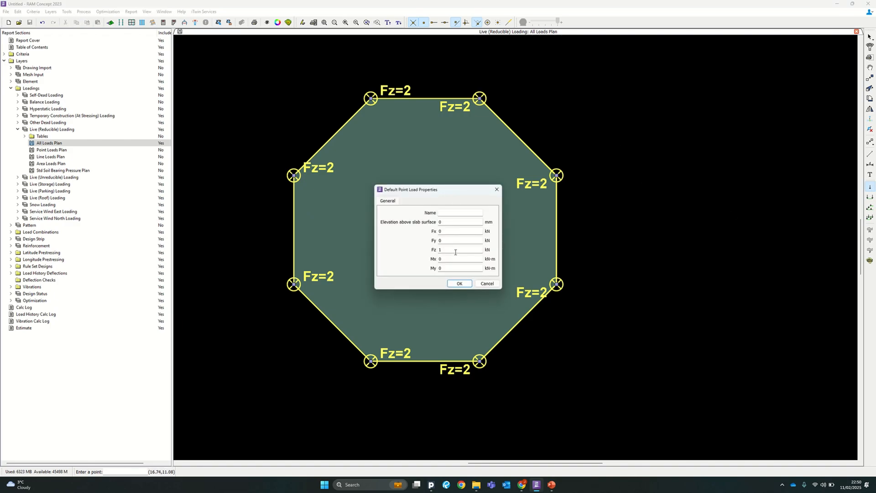
left_click(458, 284)
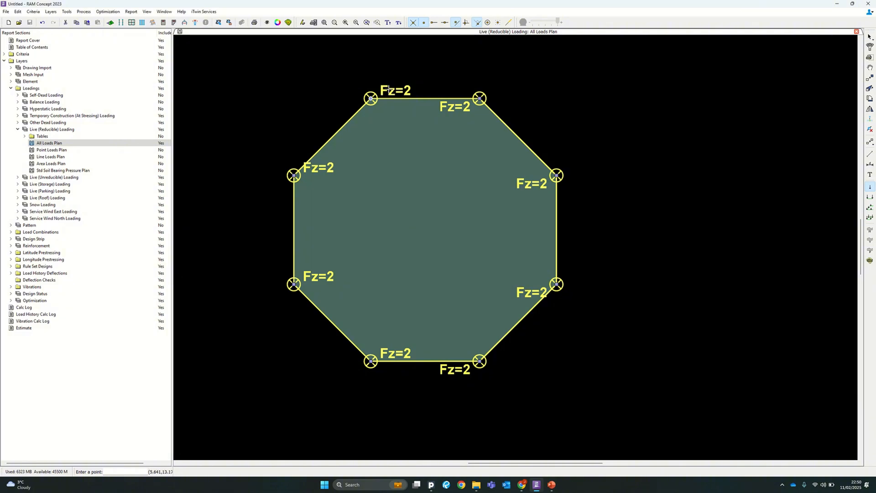
left_click(487, 22)
left_click(424, 229)
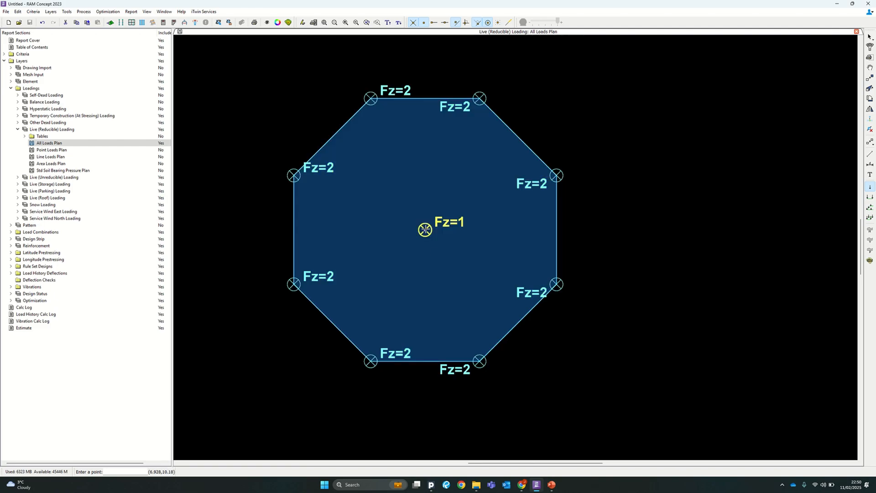
scroll(413, 206, "down", 9)
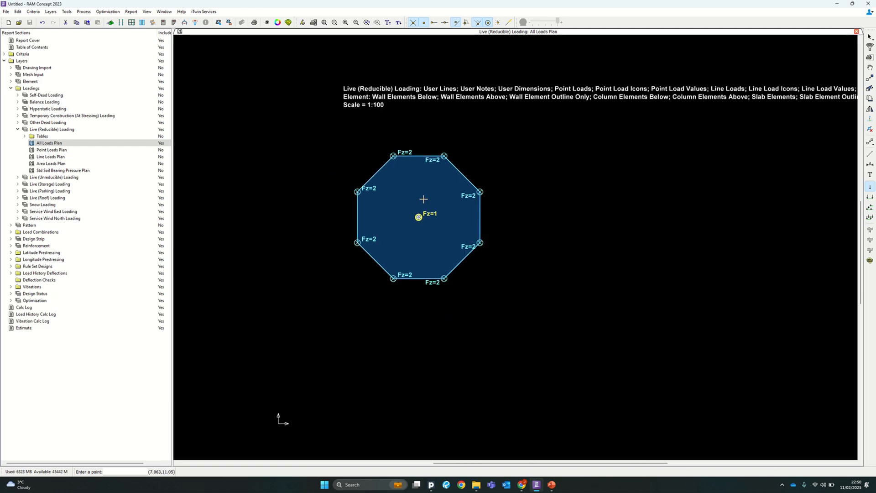
Leave point load placement and open the All Loads Plan of the Other Dead Loading
left_click(869, 36)
scroll(588, 169, "up", 3)
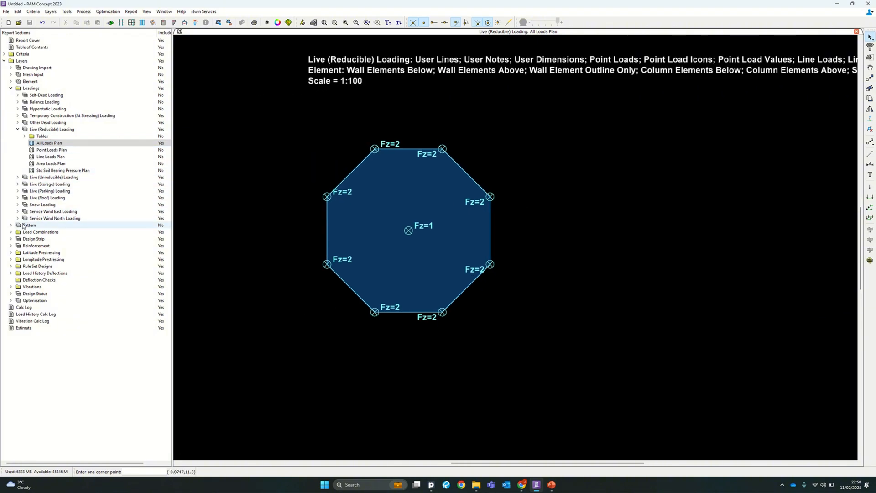
left_click(18, 123)
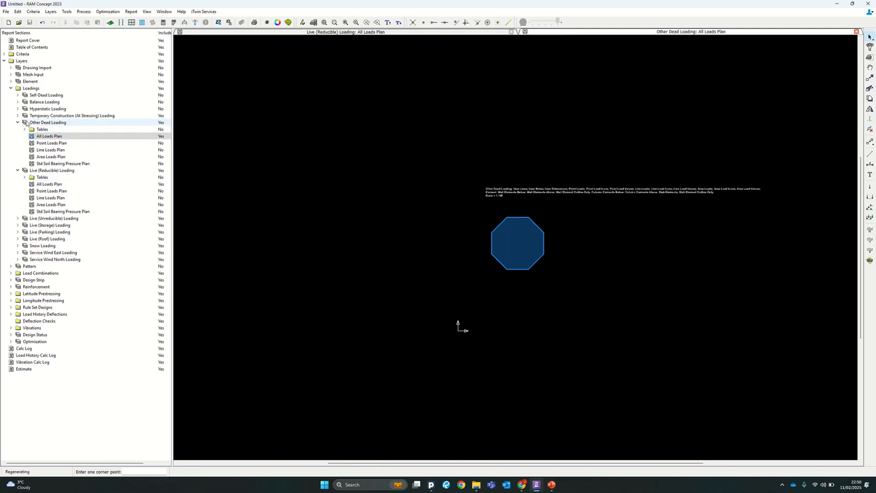
scroll(579, 256, "up", 4)
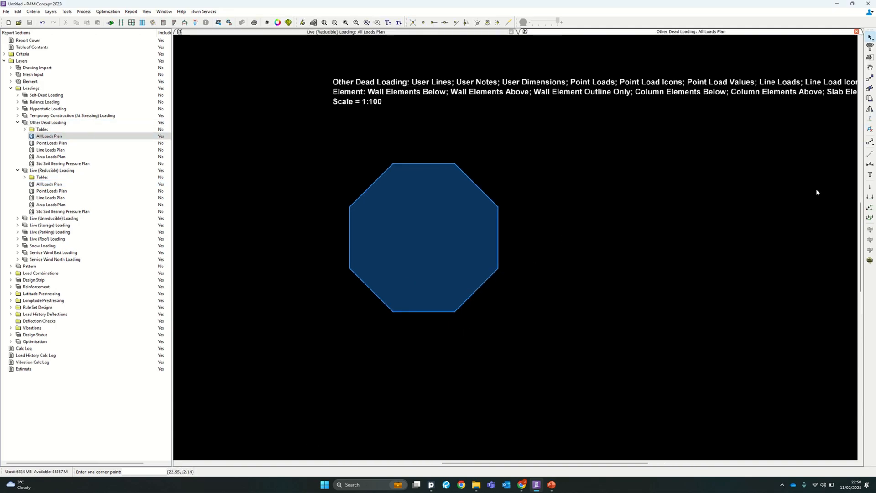
Draw a horizontal line load with Fz of 1 across the octagonal slab, between its two vertical edges, using midpoint snapping
left_click(870, 199)
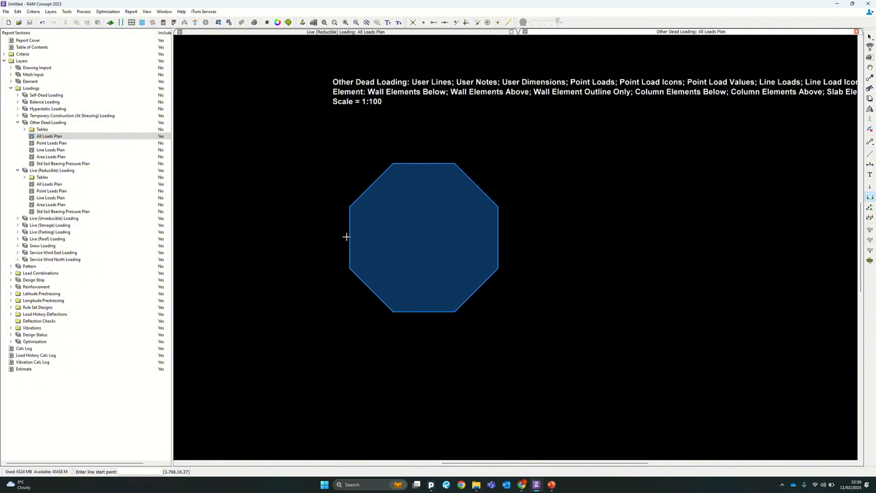
left_click(445, 22)
left_click(349, 238)
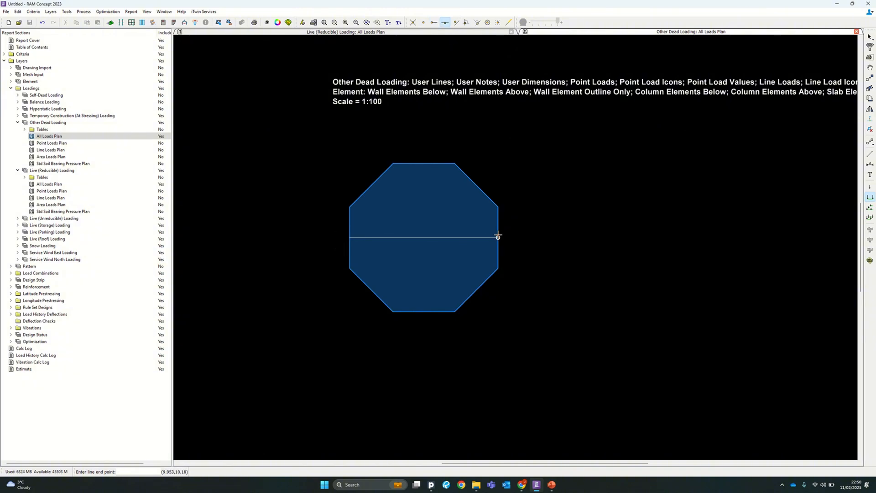
left_click(499, 237)
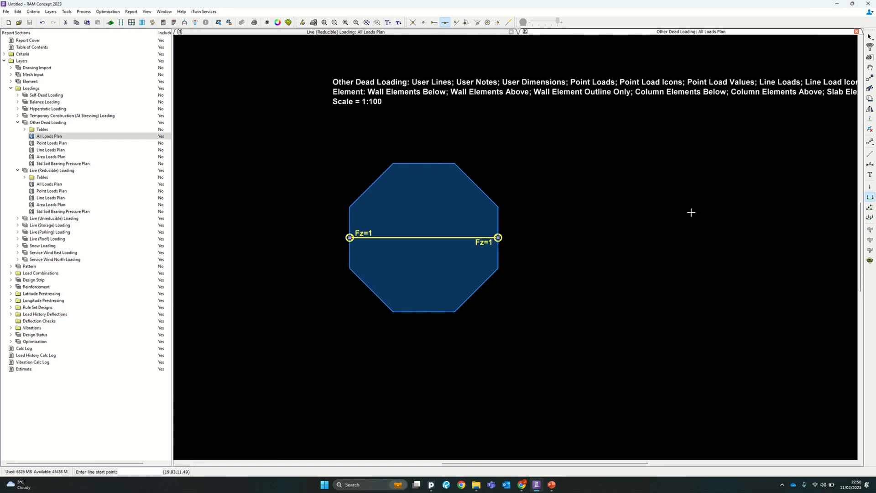
Close both All Loads Plans and collapse the loading branches in the report tree
left_click(18, 122)
left_click(18, 129)
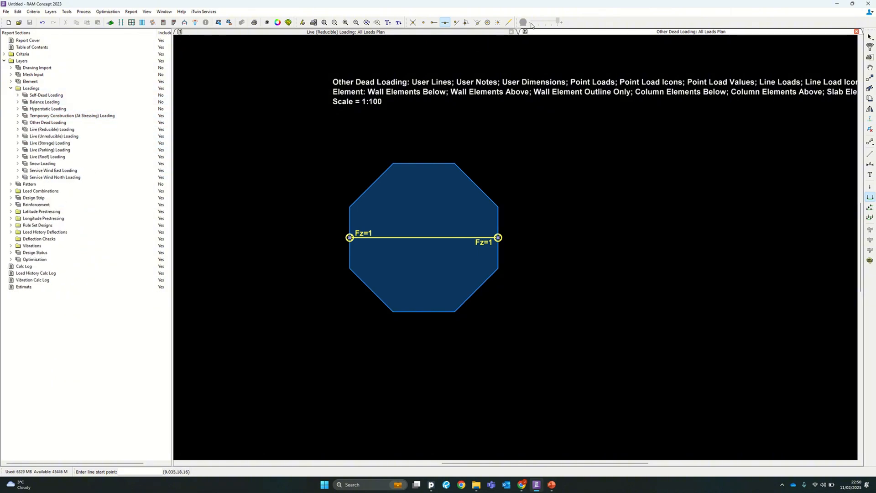
left_click(856, 32)
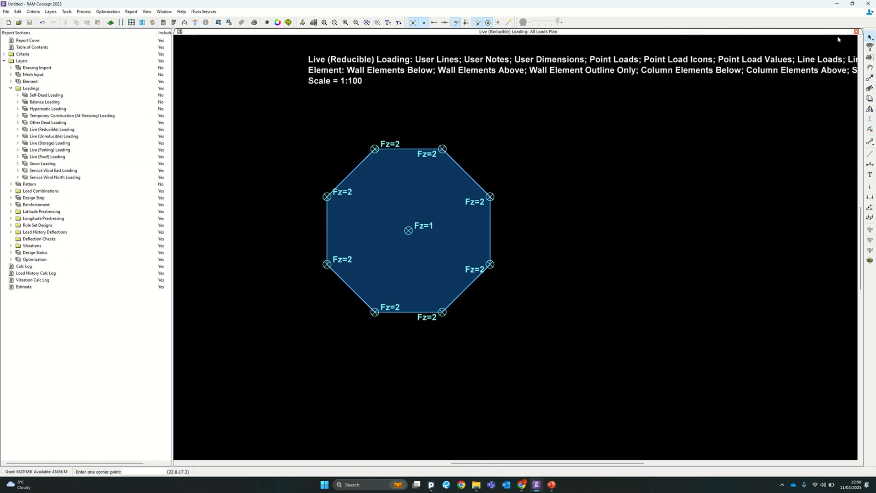
left_click(856, 32)
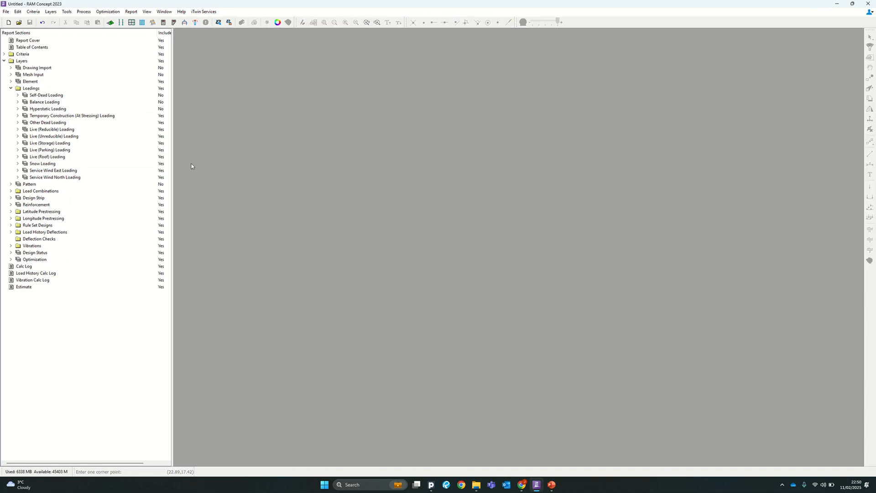
left_click(11, 88)
Examine the list of load combinations in the report tree, then collapse it and expand the loadings again
left_click(11, 102)
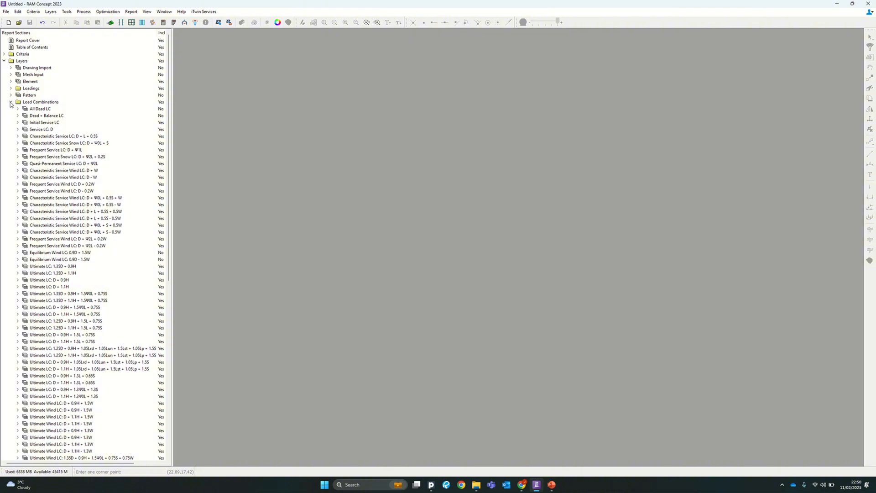
left_click(10, 102)
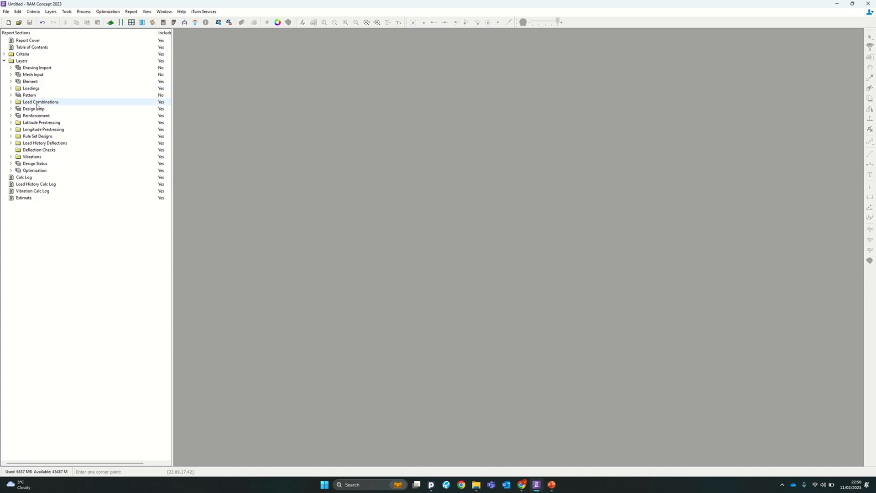
left_click(11, 89)
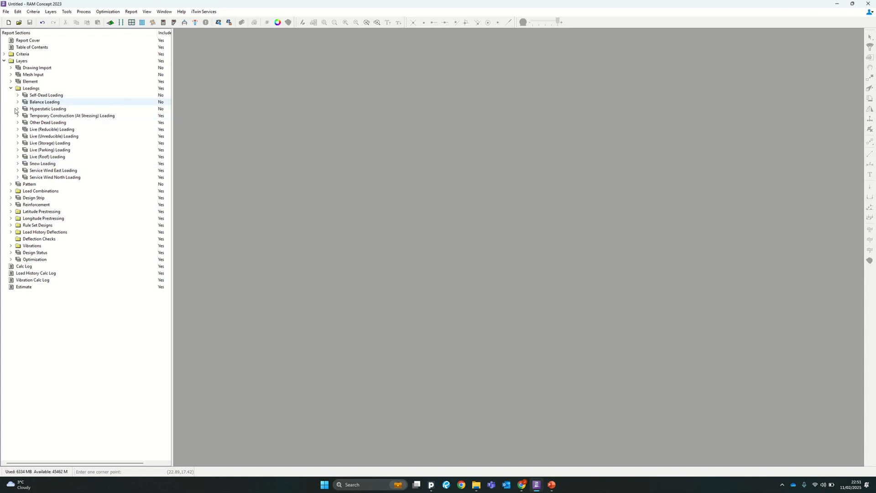
Review the Materials criteria, from the concrete mixes to the reinforcing bars and SSR systems, and close them
left_click(18, 11)
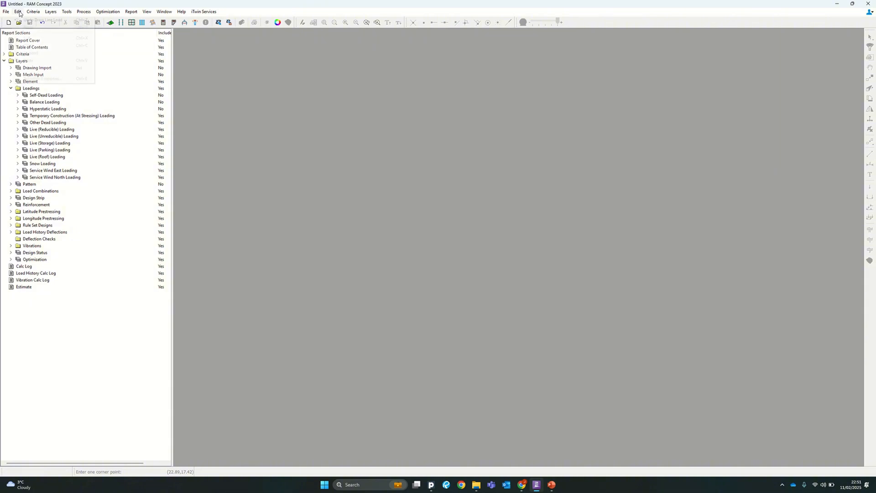
mouse_move(33, 13)
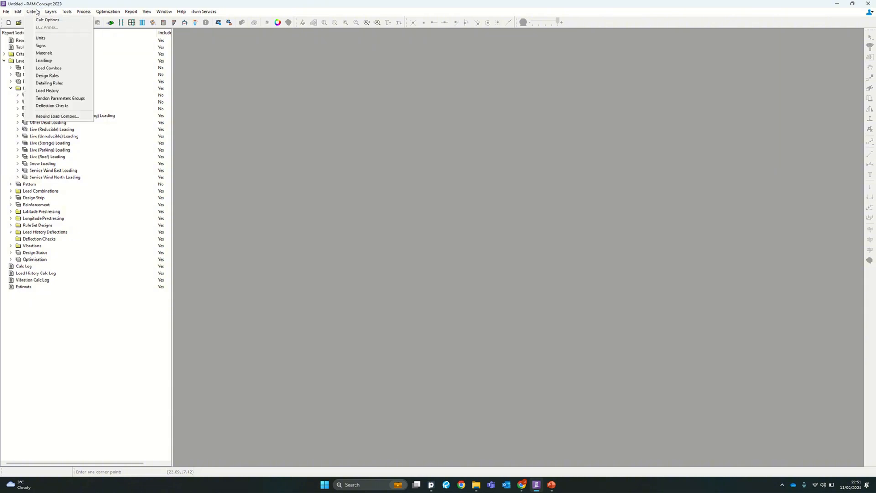
left_click(53, 53)
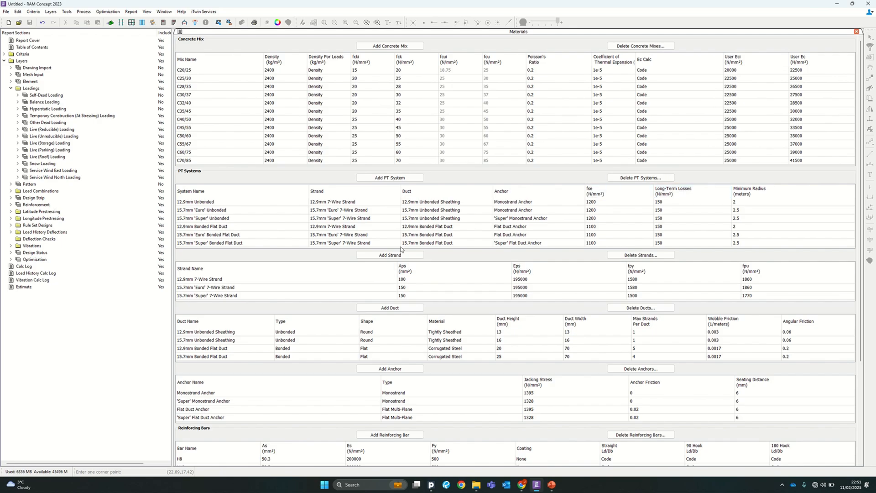
scroll(315, 282, "down", 5)
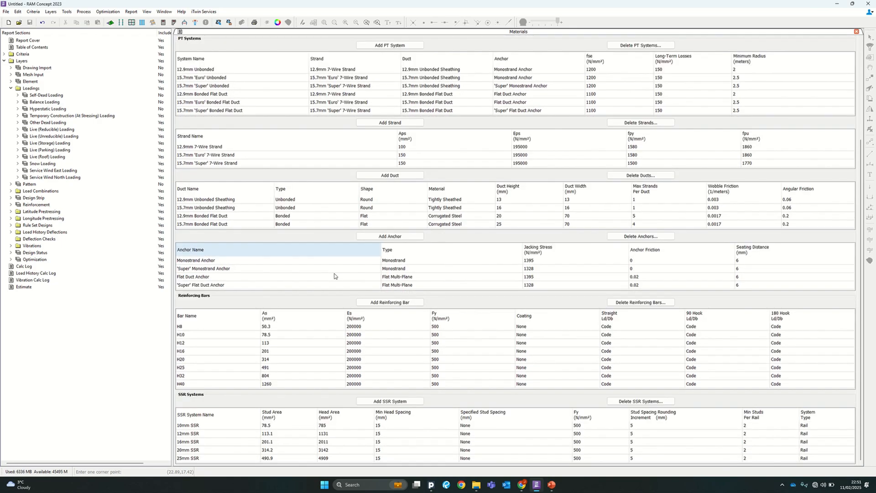
scroll(469, 240, "up", 5)
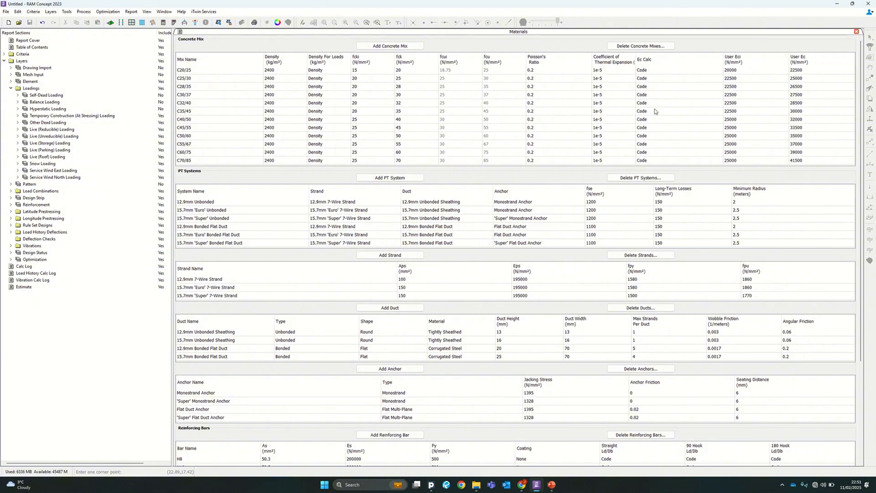
left_click(856, 31)
Delete the Temporary Construction (At Stressing), Live (Unreducible), Live (Storage), Live (Parking), Live (Roof), Snow, Service Wind North and Service Wind East loadings in the loadings criteria
left_click(34, 12)
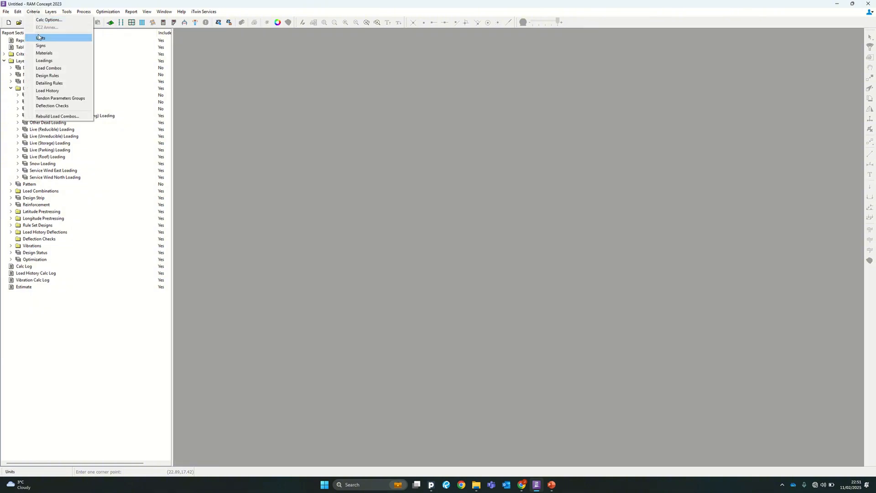
left_click(45, 60)
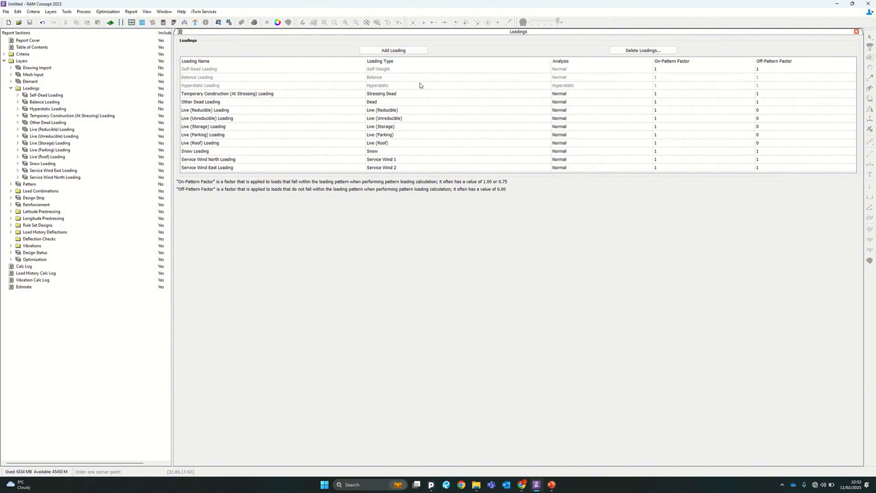
left_click(664, 50)
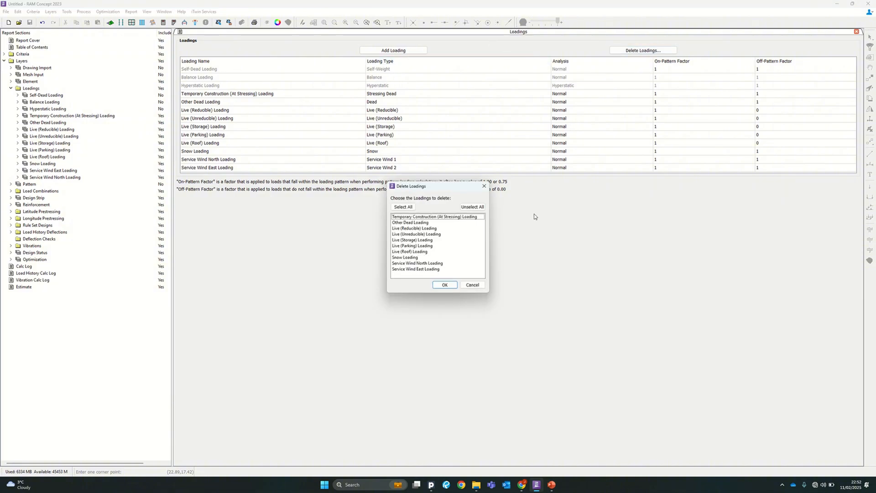
left_click(431, 217)
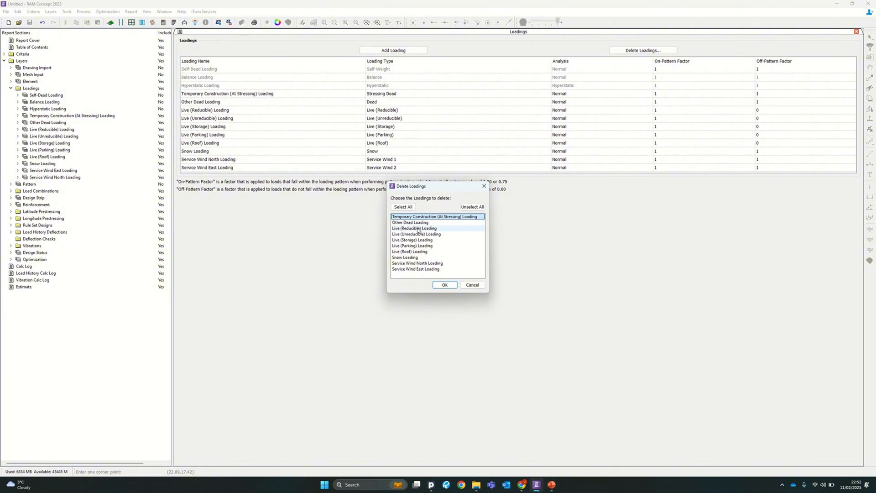
left_click(436, 234, "ctrl")
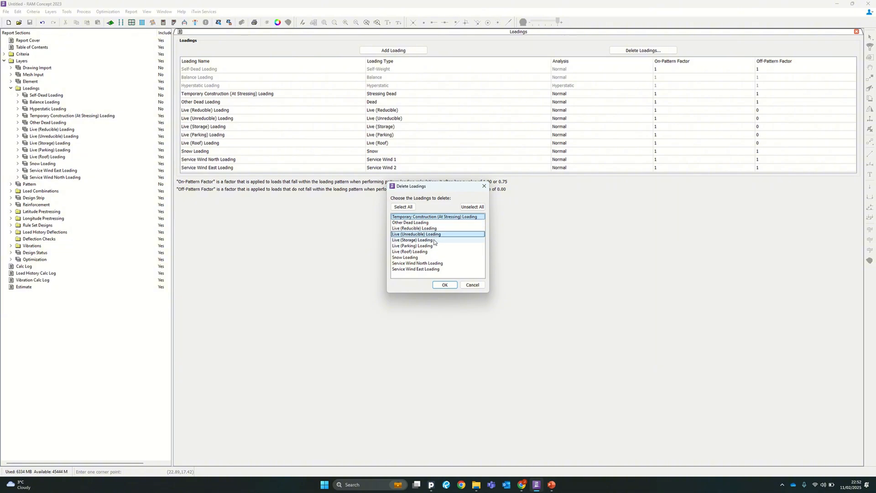
left_click(434, 240, "ctrl")
left_click(432, 246, "ctrl")
left_click(432, 253, "ctrl")
left_click(436, 258, "ctrl")
left_click(450, 263, "ctrl")
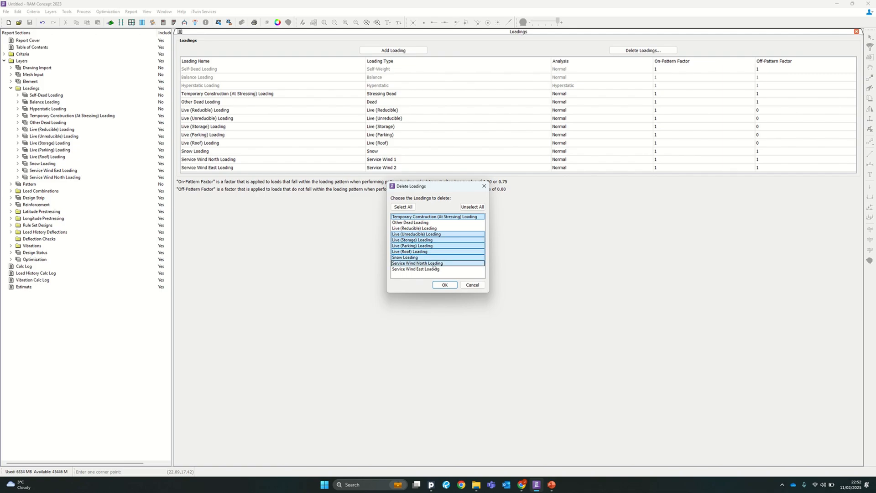
left_click(463, 270, "ctrl")
left_click(452, 285)
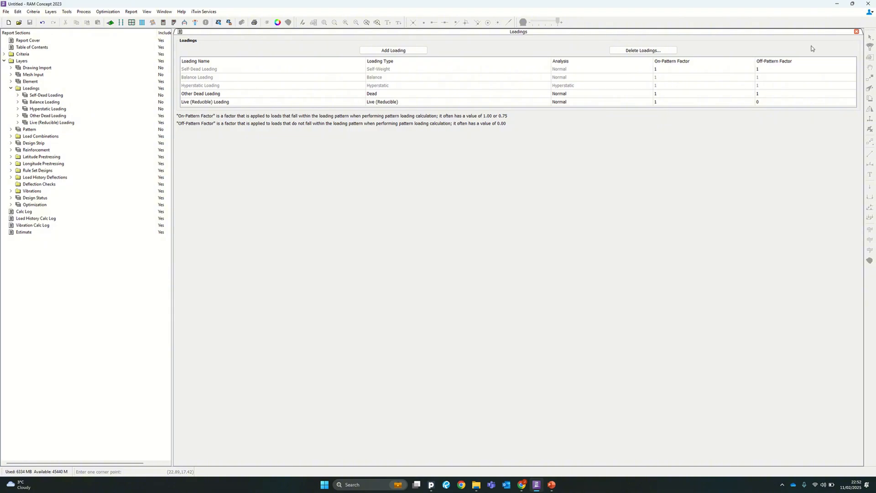
left_click(856, 33)
Open the load combination criteria and look over the load factors of the first combinations
left_click(33, 12)
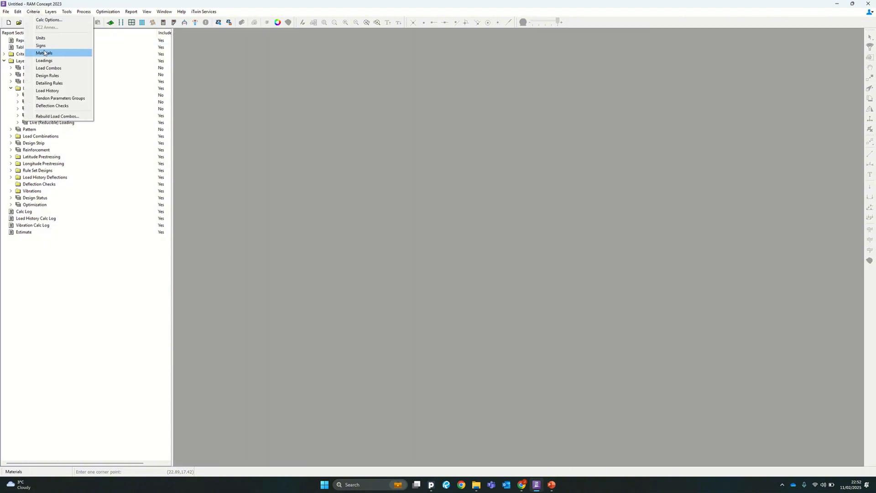
left_click(63, 69)
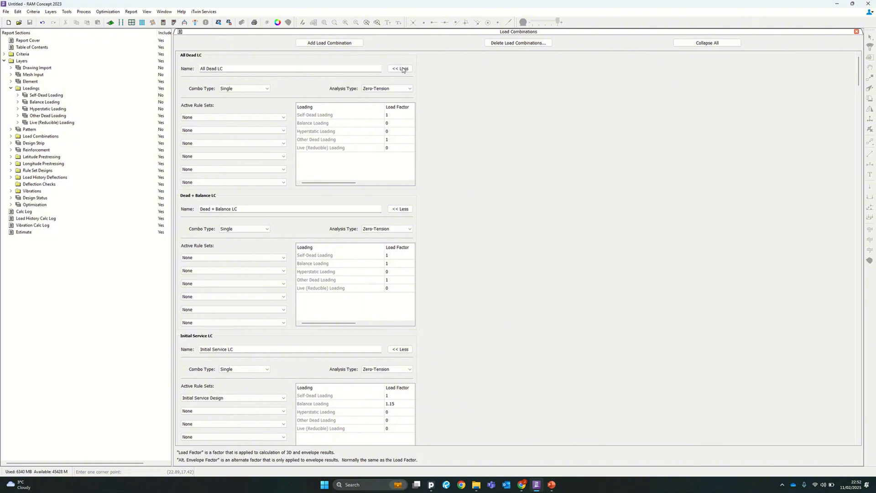
scroll(287, 166, "down", 8)
scroll(290, 177, "down", 3)
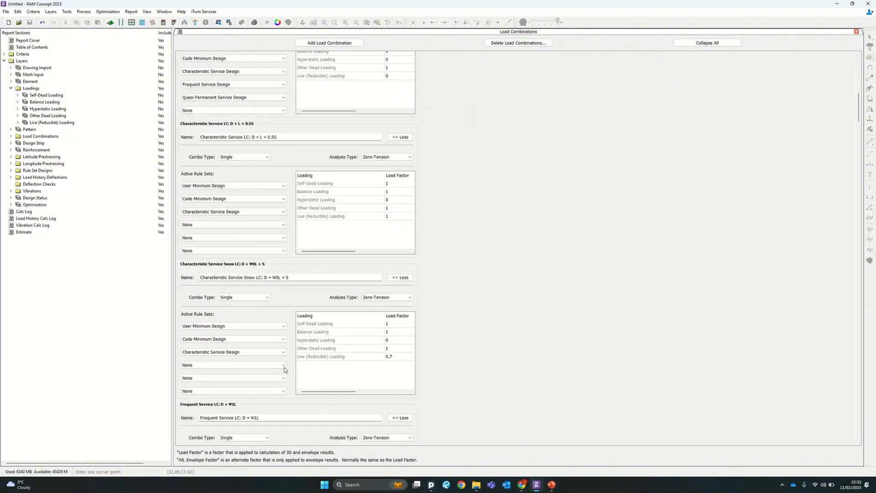
scroll(292, 255, "up", 11)
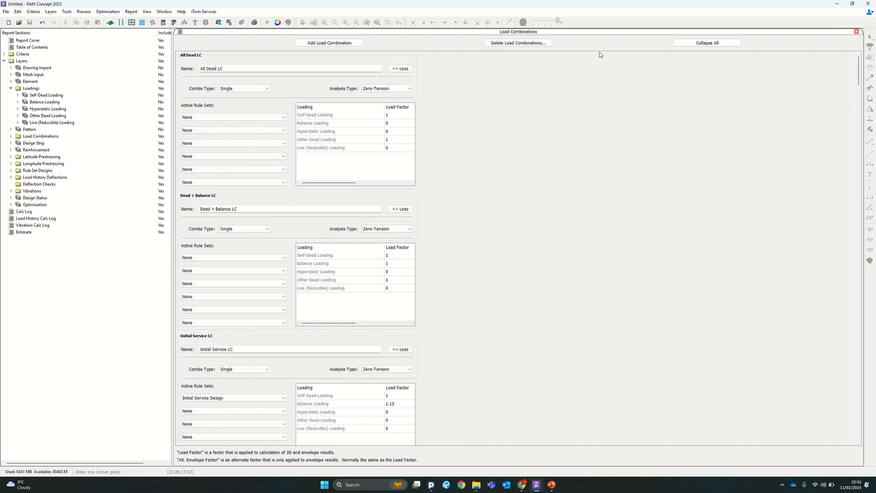
Delete all listed load combinations in the load combination criteria, from All Dead LC through Accident LC
left_click(518, 43)
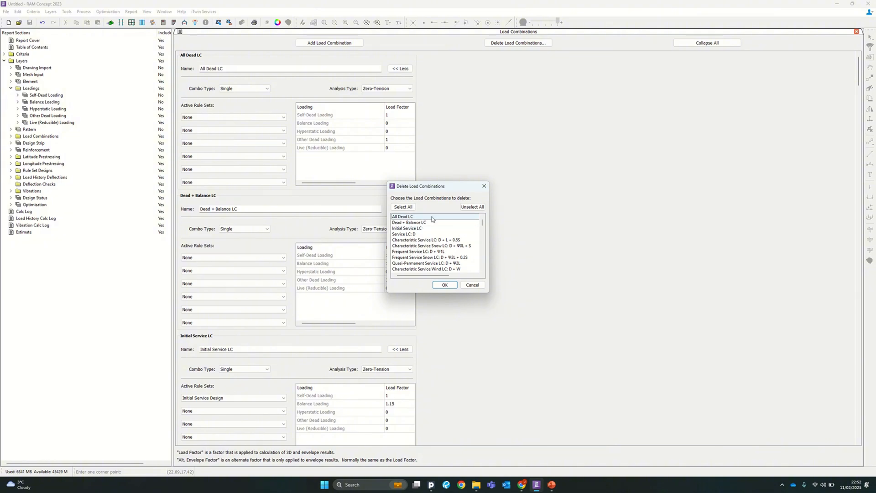
left_click(421, 224)
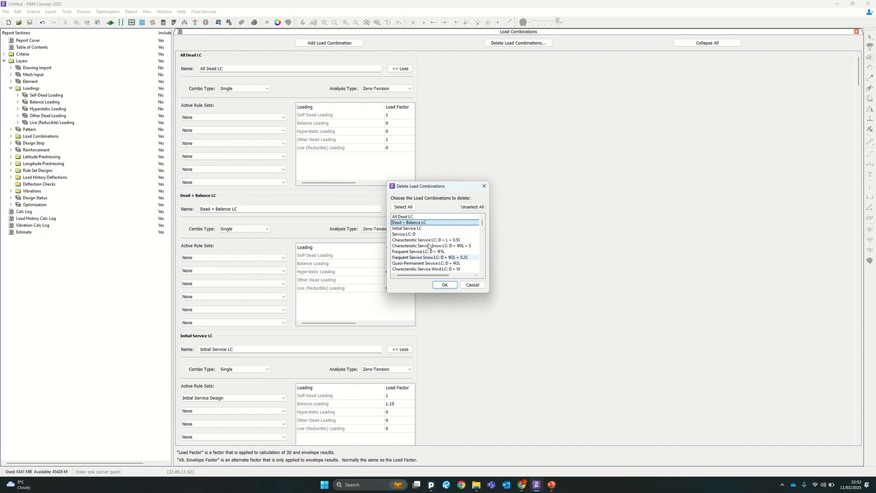
left_click(445, 229, "ctrl")
left_click(409, 234, "ctrl")
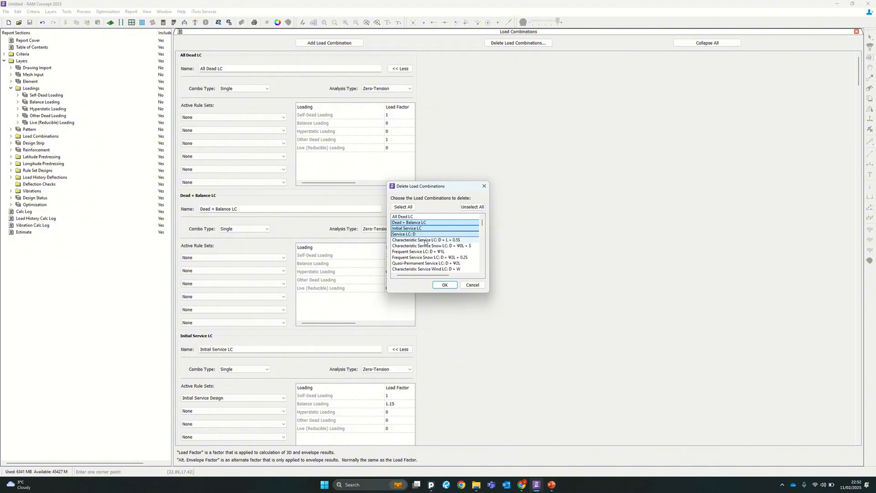
scroll(452, 239, "down", 1)
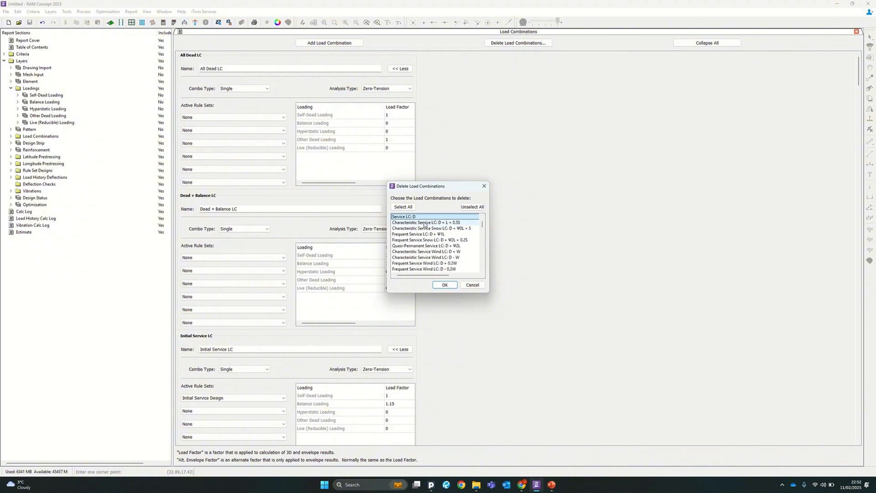
left_click(423, 223, "ctrl")
scroll(458, 235, "down", 3)
scroll(458, 239, "down", 5)
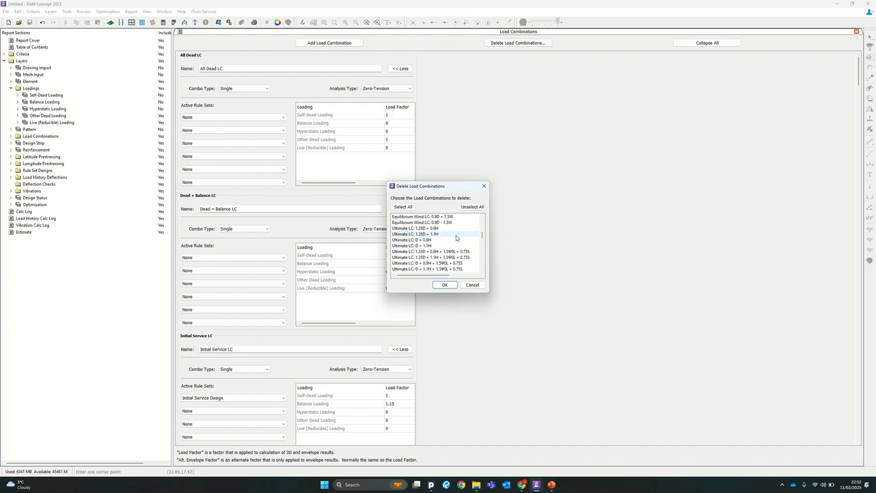
scroll(460, 242, "up", 1)
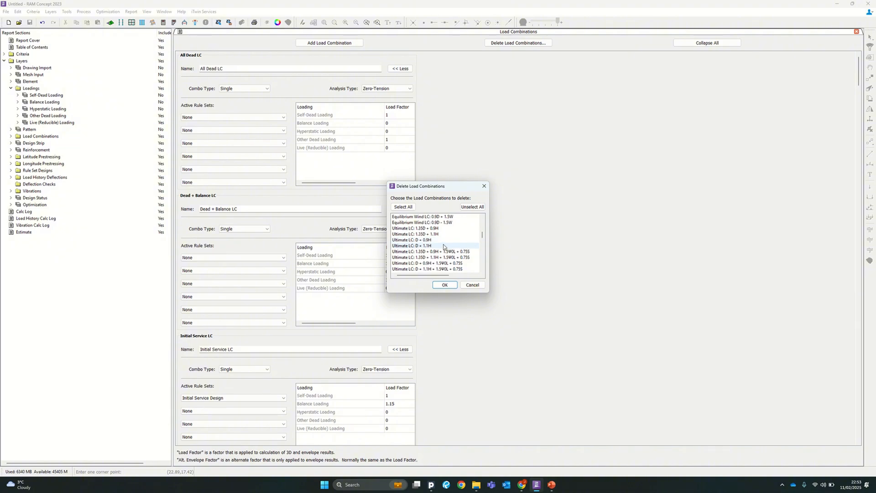
left_click(440, 246)
left_click(439, 240)
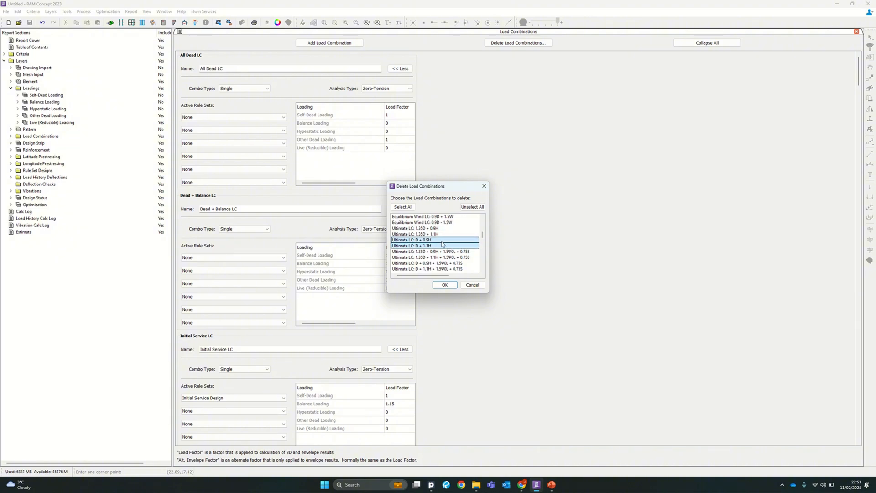
left_click(442, 233)
left_click(444, 229)
scroll(446, 237, "up", 2)
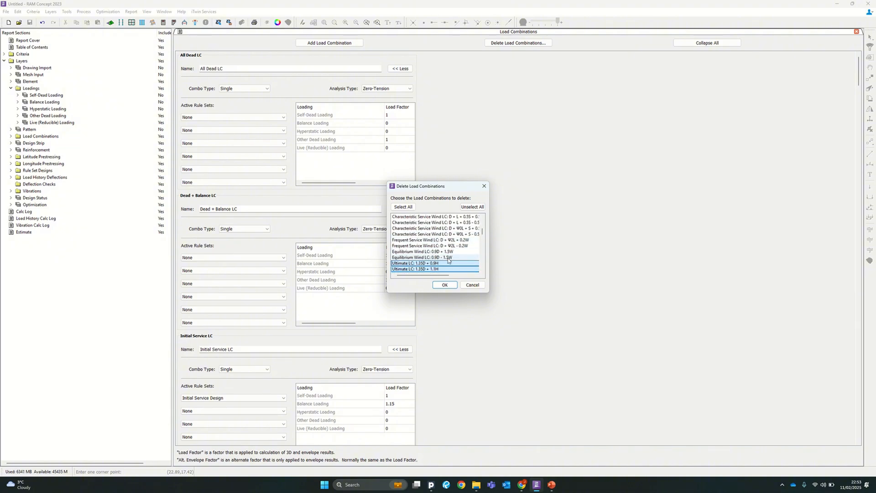
scroll(440, 217, "up", 4)
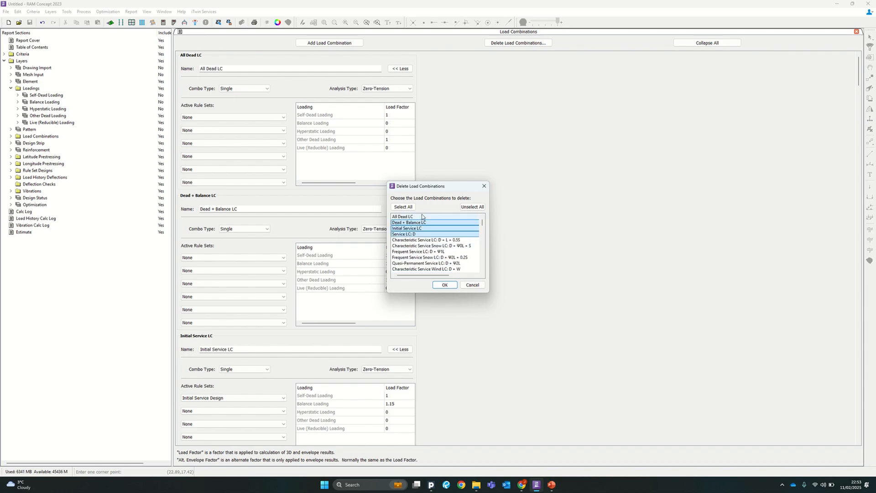
left_click(422, 216)
scroll(419, 250, "down", 12)
left_click(417, 269, "shift")
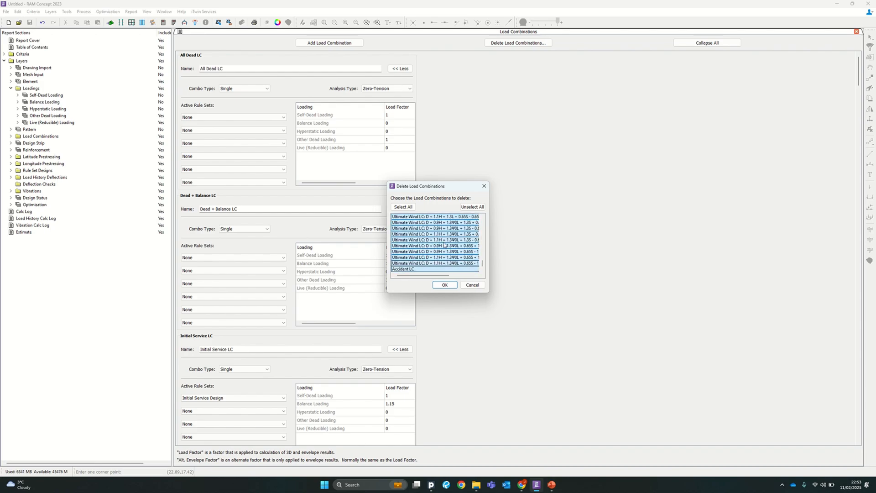
left_click(445, 285)
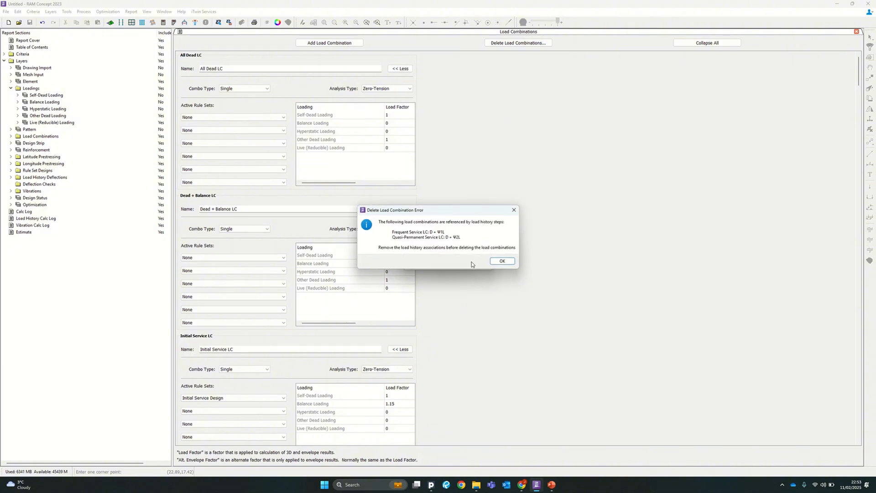
left_click(502, 261)
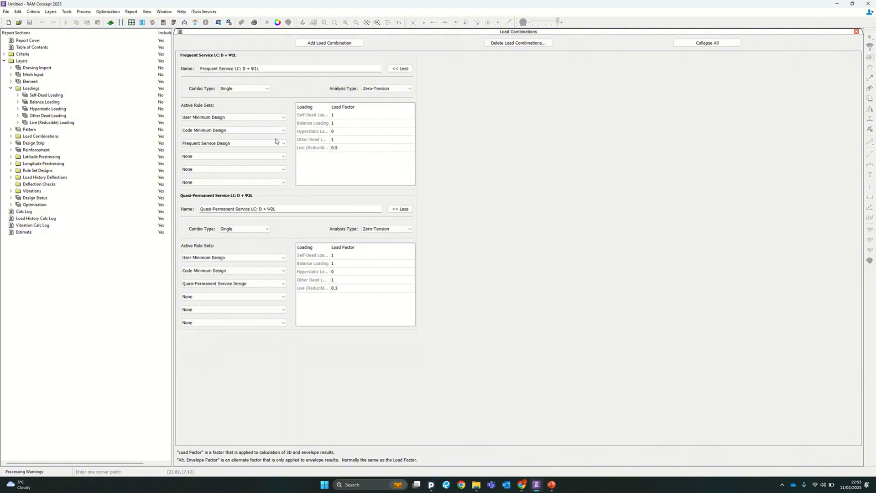
Add a load combination named SLS with a slab deflection plan
left_click(320, 42)
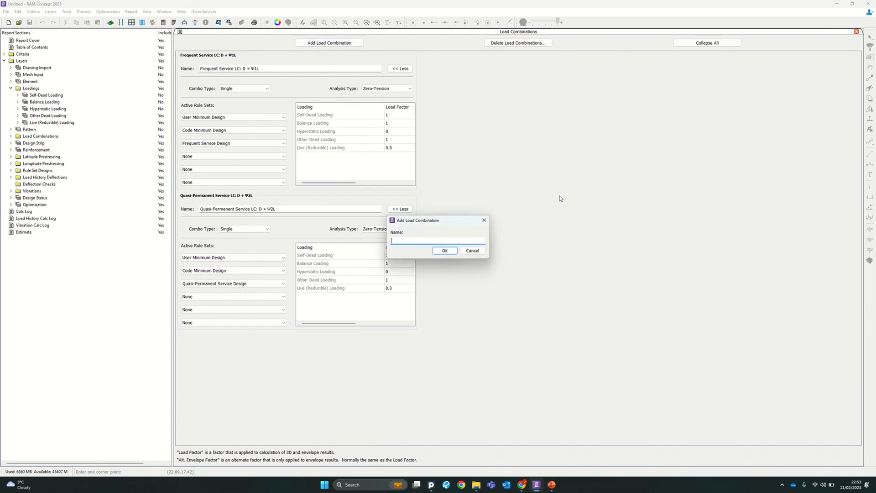
type("SLS")
key("Return")
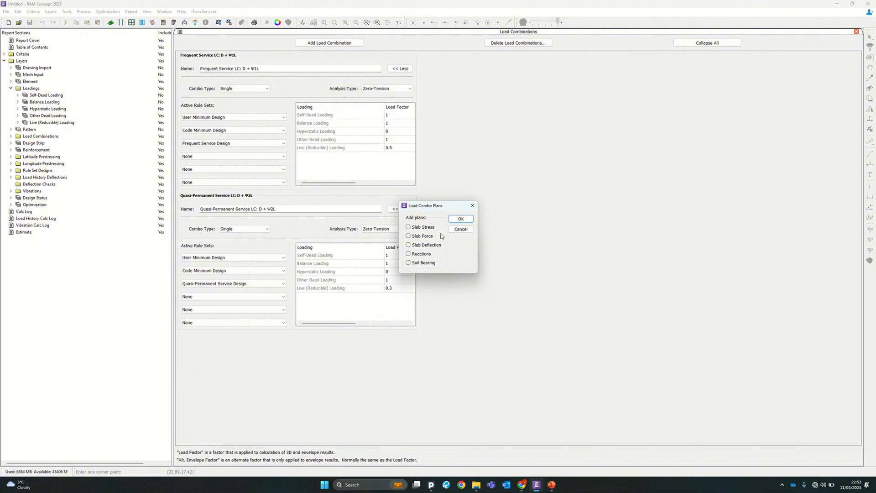
left_click(408, 246)
left_click(458, 219)
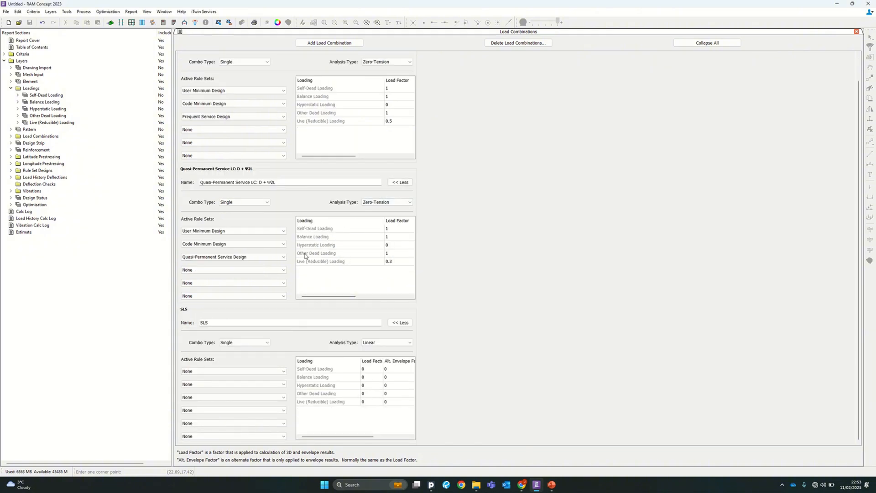
Assign the Code Minimum Design, Initial Service Design and Characteristic Service Design rule sets to the SLS combination
left_click(209, 371)
left_click(212, 368)
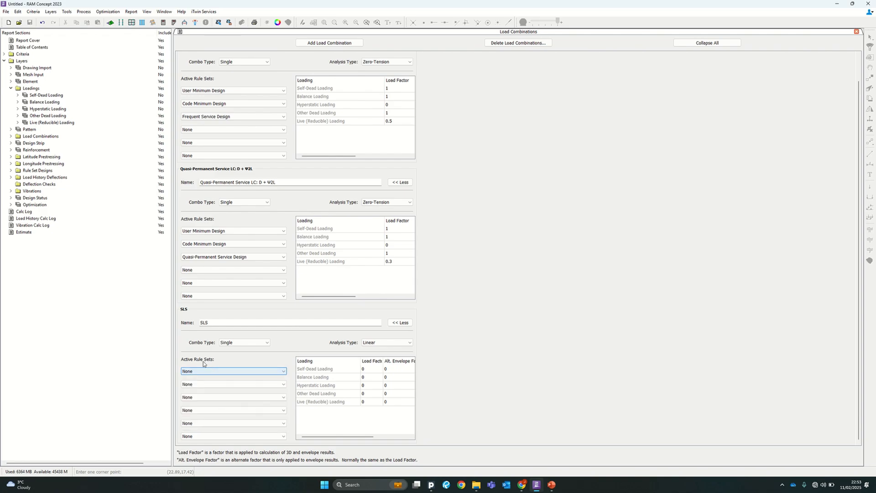
left_click(224, 371)
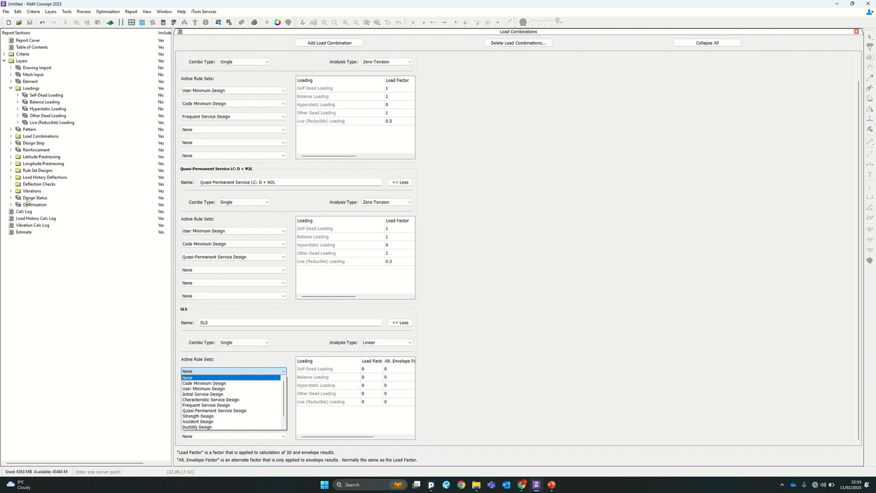
left_click(223, 383)
left_click(234, 384)
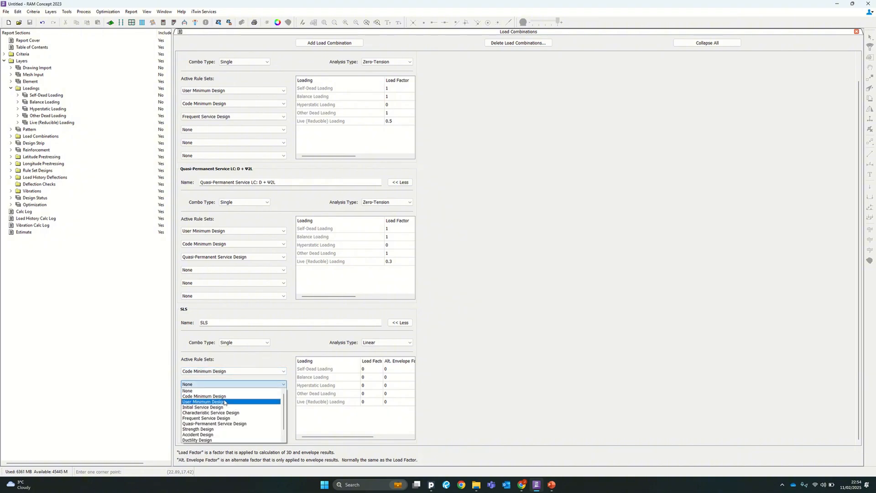
left_click(223, 407)
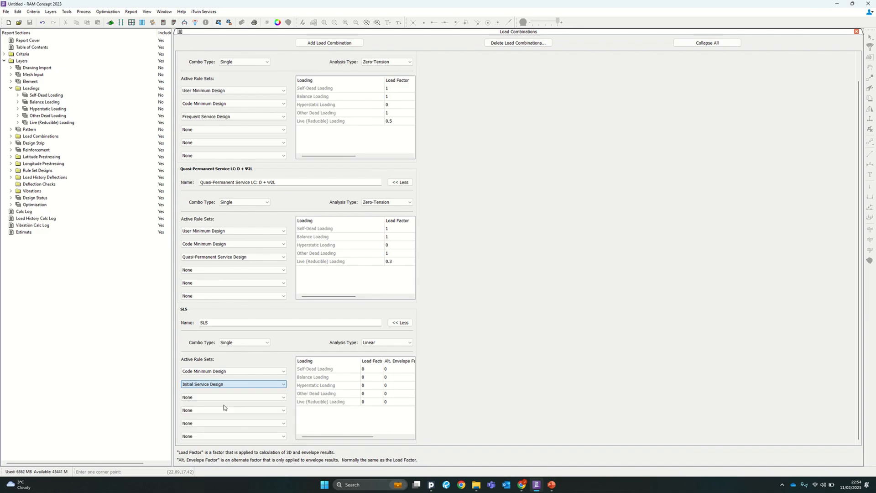
left_click(225, 397)
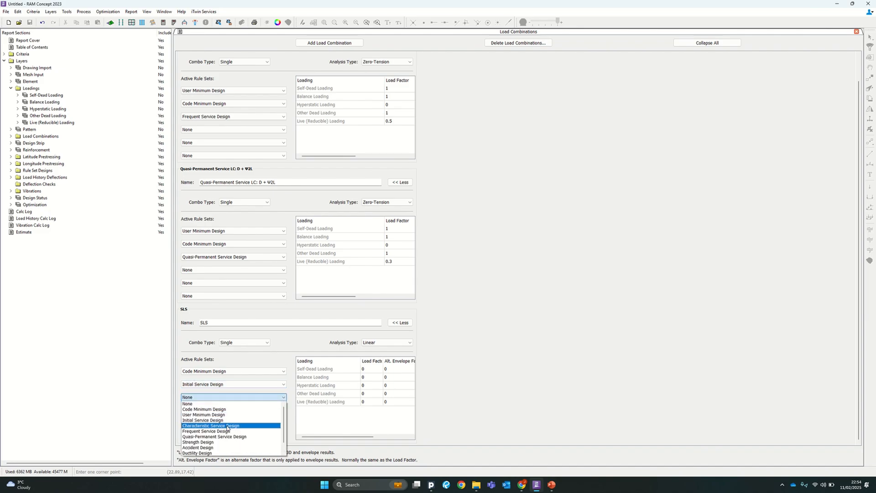
left_click(227, 425)
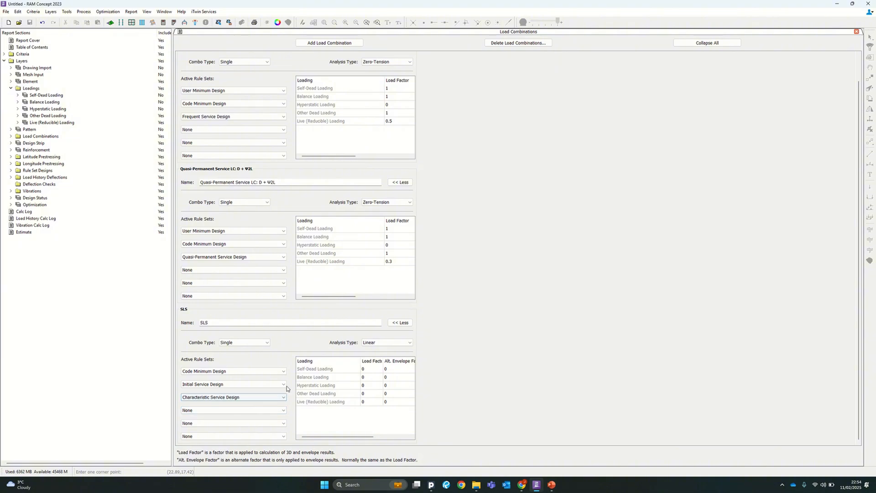
Set the SLS load factors for Self-Dead, Other Dead and Live (Reducible) Loading to 1
left_click(372, 370)
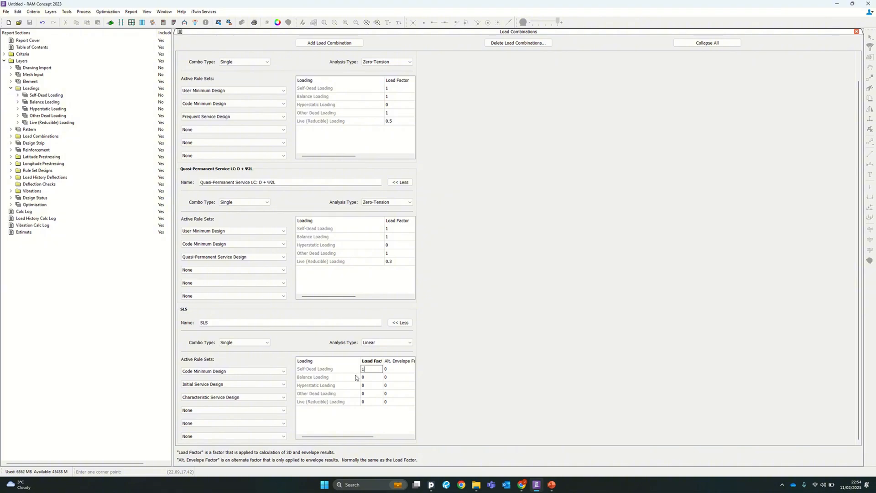
left_click(368, 393)
left_click(371, 401)
Add a load combination named ULS with reactions, slab force and slab stress plans
left_click(310, 46)
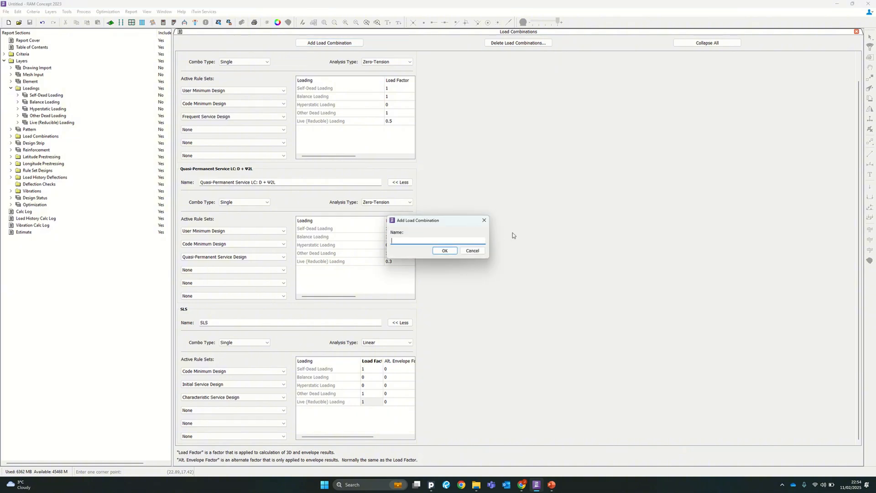
left_click(446, 251)
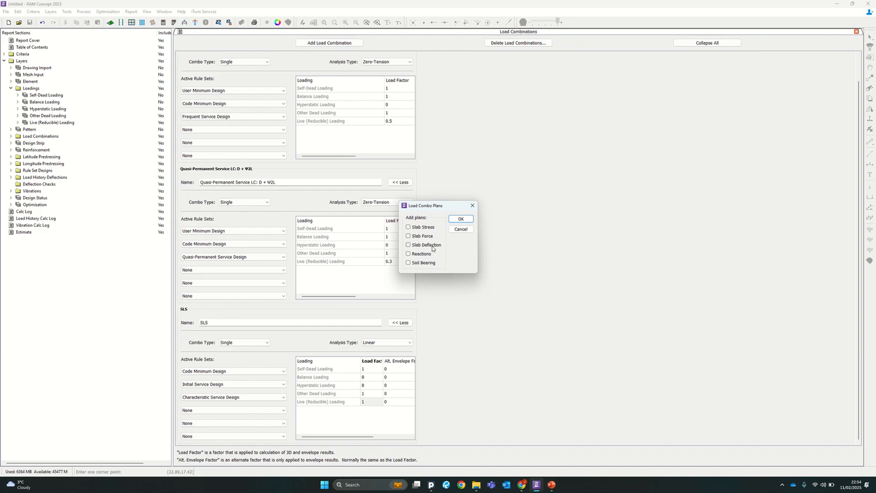
left_click(420, 255)
left_click(408, 236)
left_click(408, 227)
left_click(460, 219)
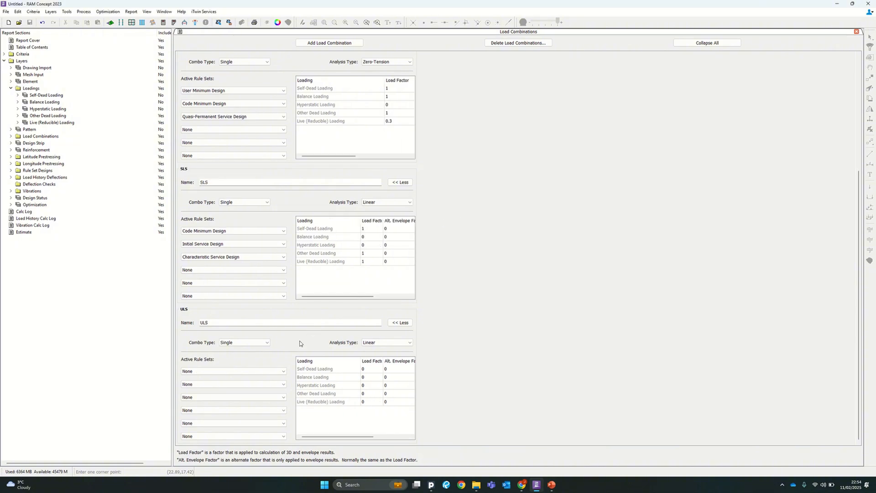
Assign the Strength Design and Ductility Design rule sets to the ULS combination
left_click(240, 372)
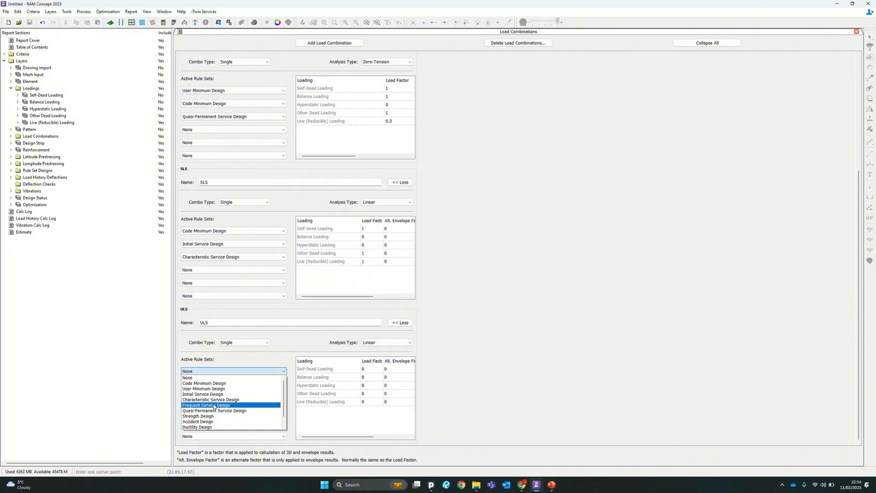
left_click(213, 415)
left_click(220, 384)
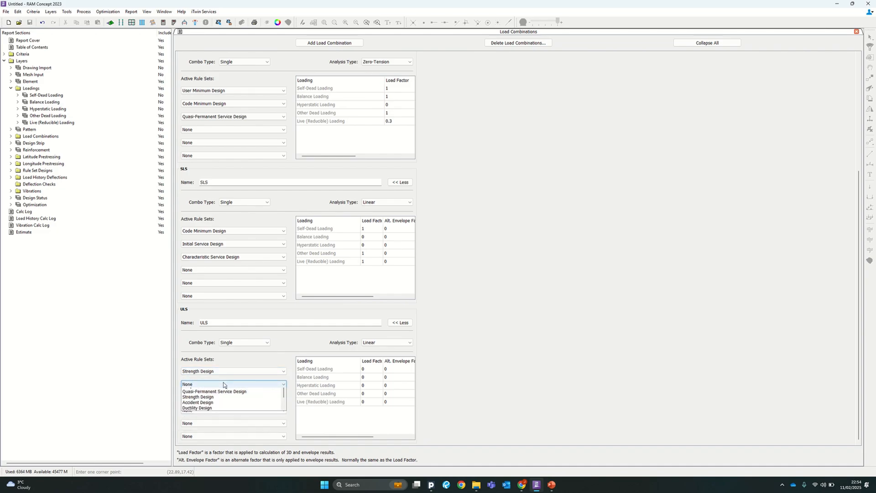
left_click(209, 440)
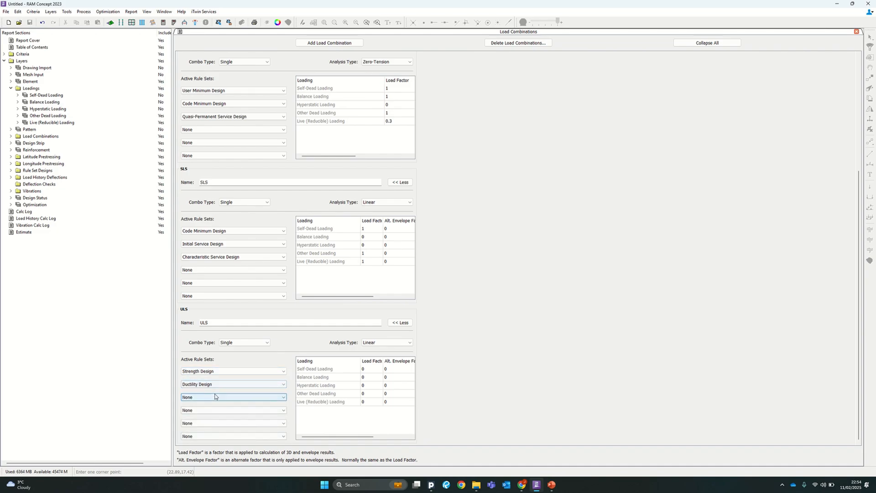
left_click(215, 397)
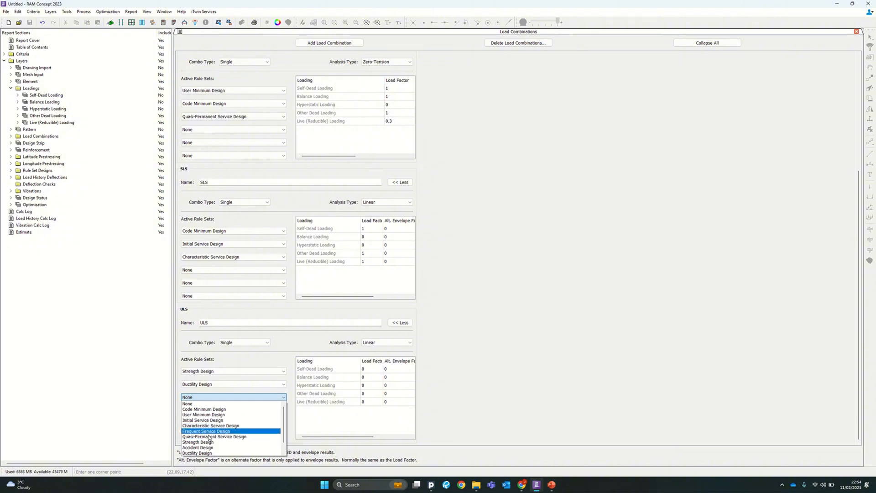
left_click(369, 369)
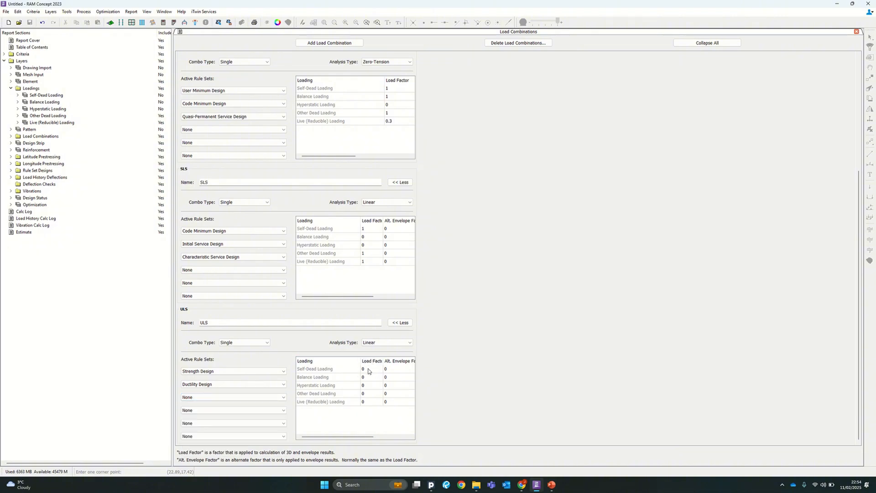
Enter the ULS load factors for Self-Dead, Other Dead and Live (Reducible) Loading, using 1.5 for live, and close the load combination criteria
left_click(369, 368)
left_click(368, 392)
left_click(365, 402)
type("1.5")
left_click(371, 377)
left_click(856, 31)
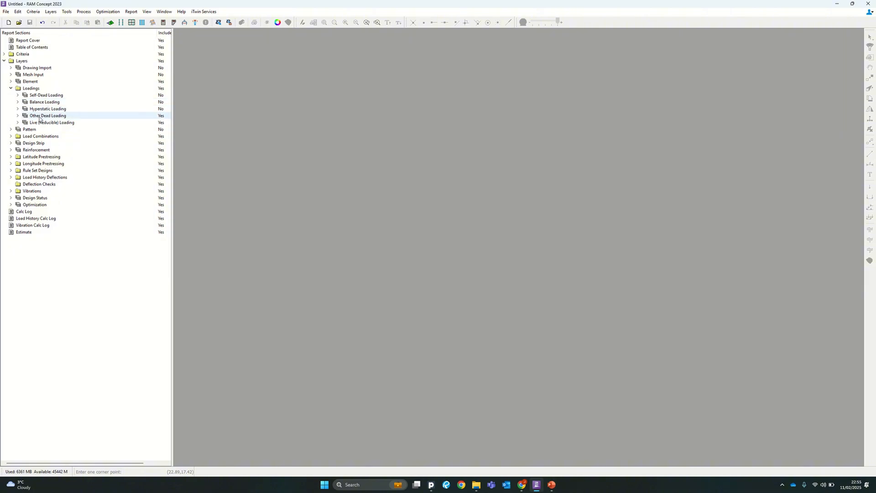
Check the load combinations in the report tree and look over the plans listed under Reinforcement
left_click(11, 136)
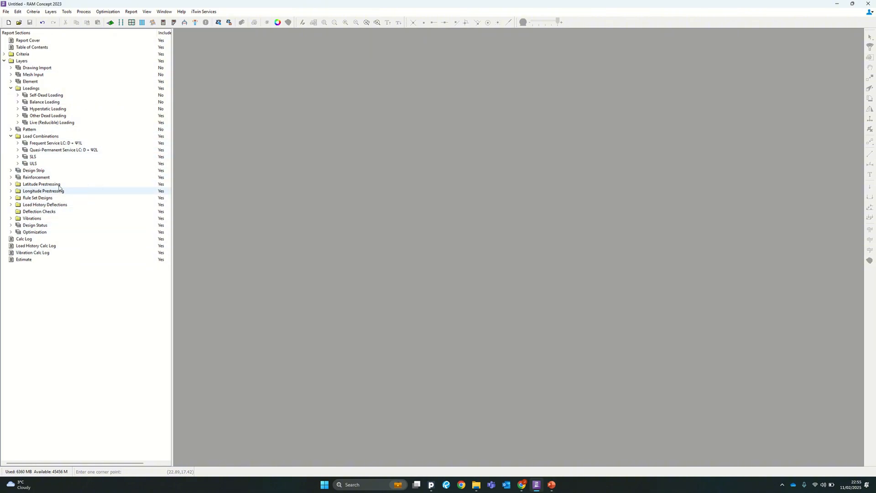
left_click(11, 177)
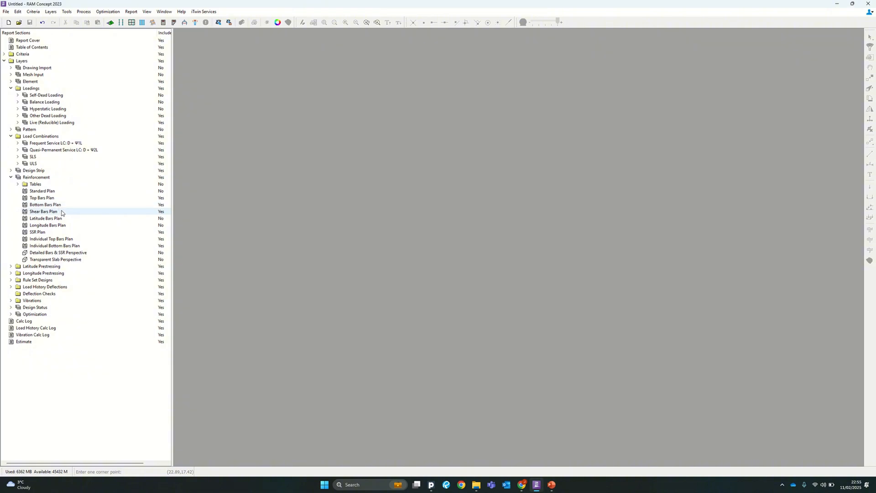
left_click(11, 177)
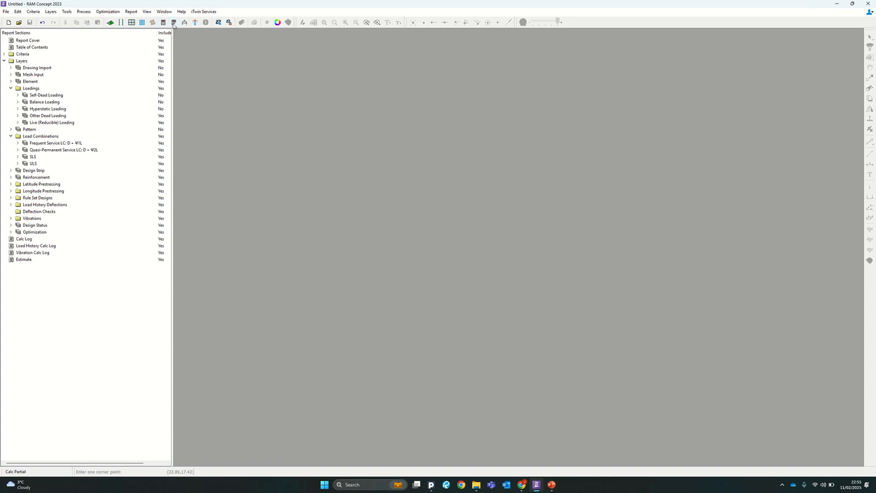
Start the calculation and choose to regenerate the out-of-date mesh before continuing
left_click(174, 23)
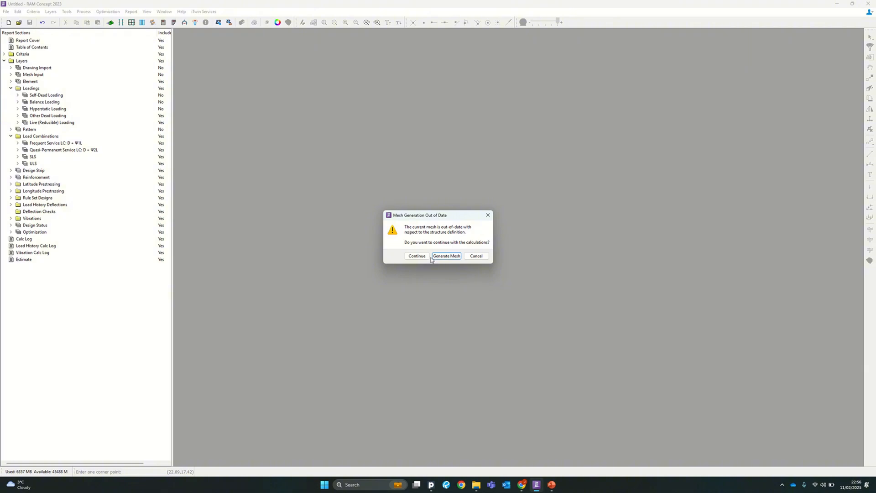
left_click(449, 256)
left_click(448, 264)
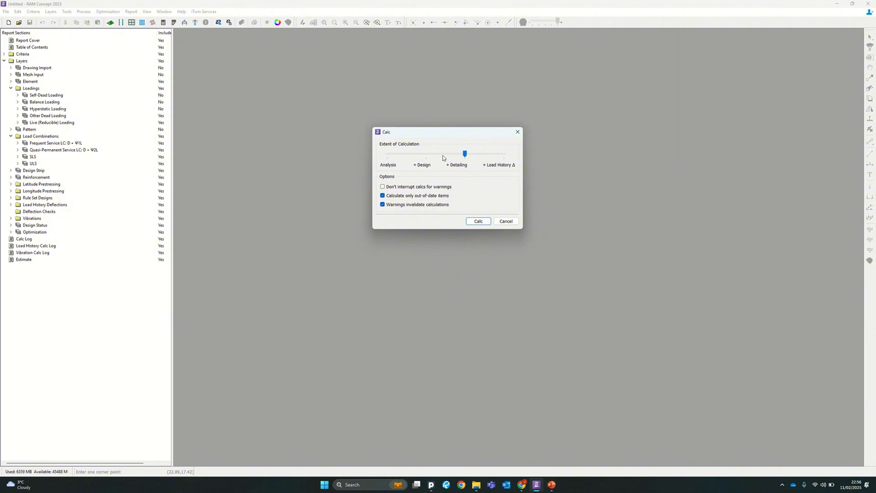
Try to run the calculation with its extent reduced to Analysis and calcs not interrupted for warnings
left_click_drag(467, 156, 428, 156)
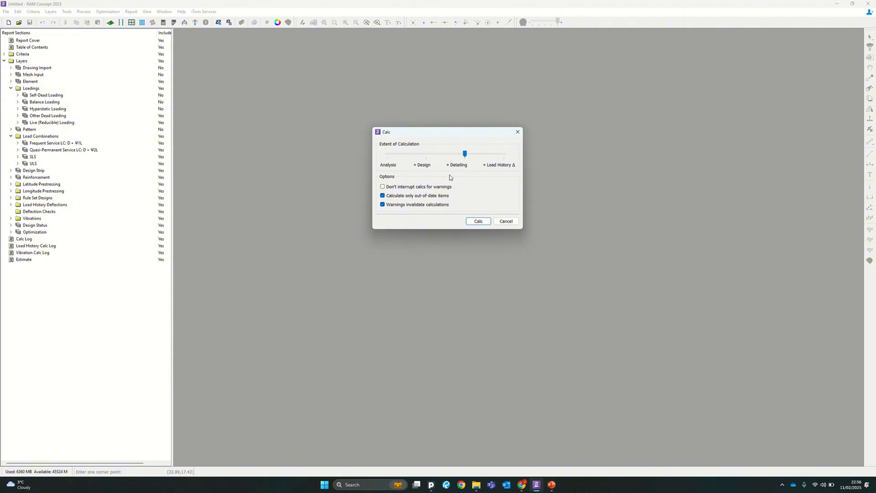
left_click_drag(462, 155, 387, 158)
left_click_drag(462, 142, 472, 146)
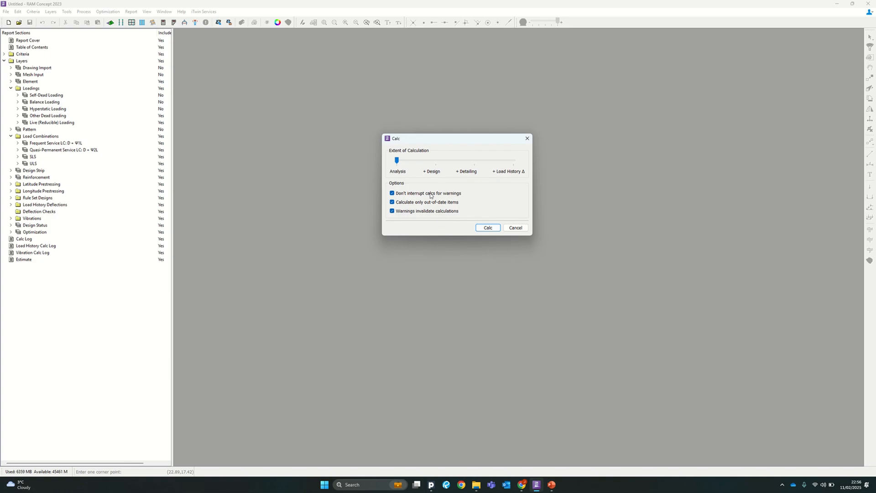
left_click(488, 228)
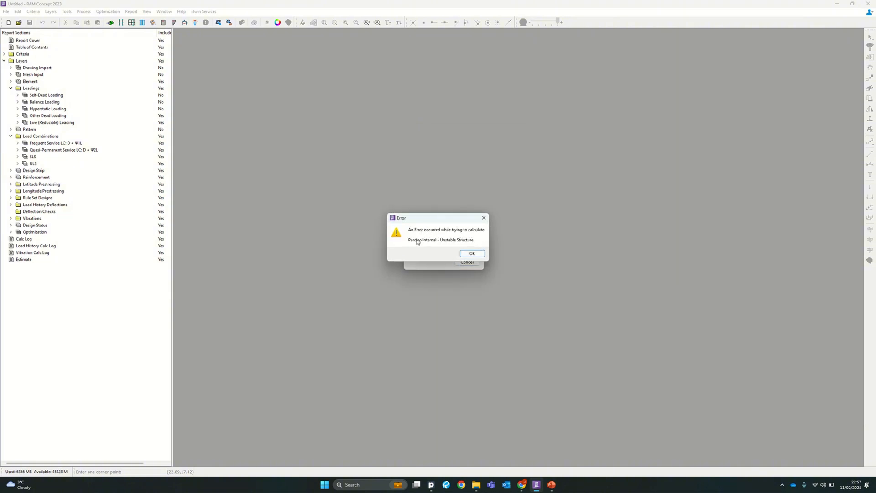
left_click(472, 254)
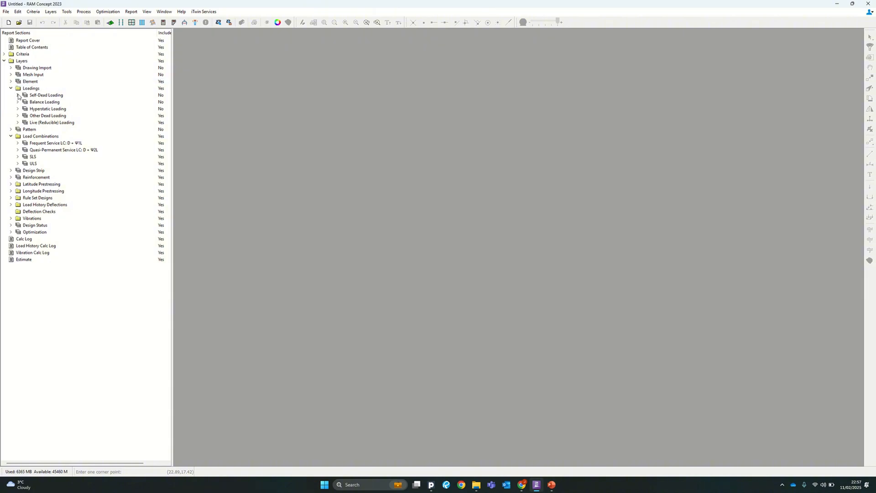
Open the Std Reactions Plan of the ULS combination and examine the slab for reaction results
left_click(18, 163)
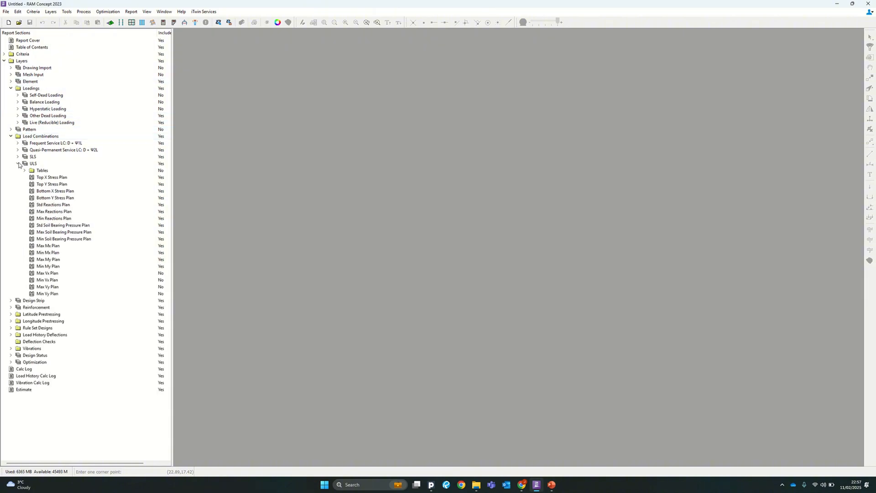
left_click(59, 205)
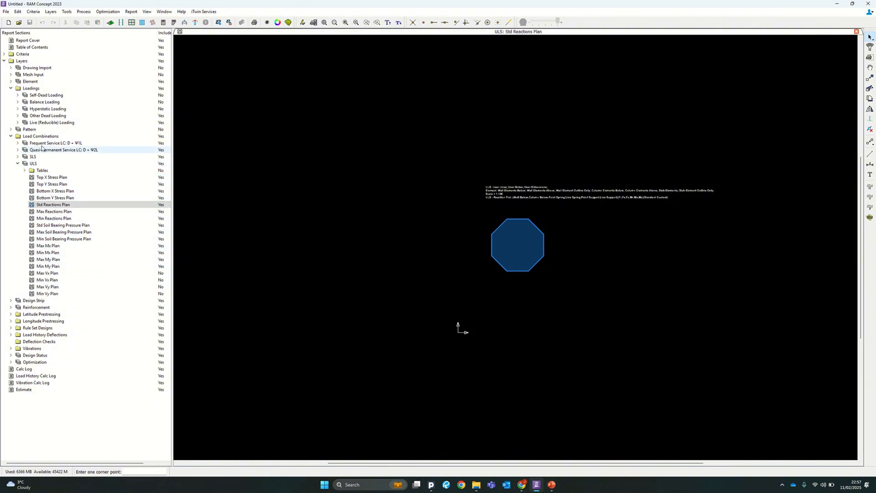
middle_click_drag(544, 263, 499, 263)
scroll(508, 250, "up", 5)
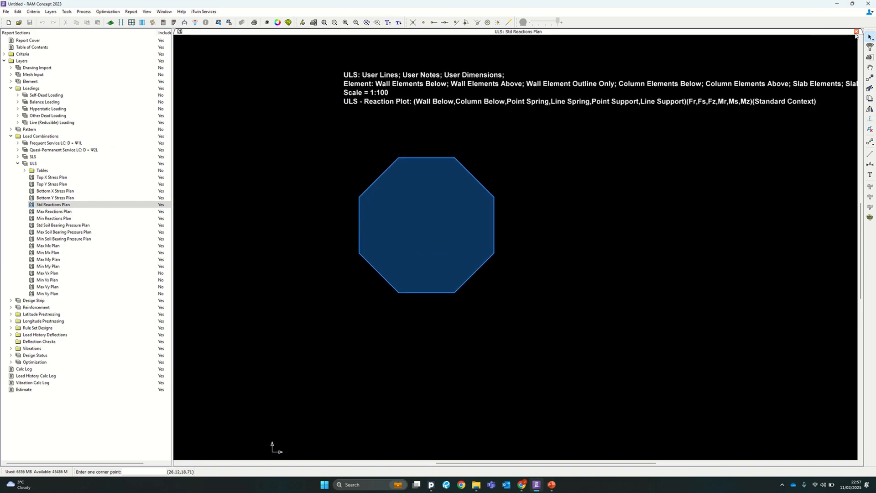
Open the Mesh Input Standard Plan and select the octagonal slab with its area spring
left_click(11, 74)
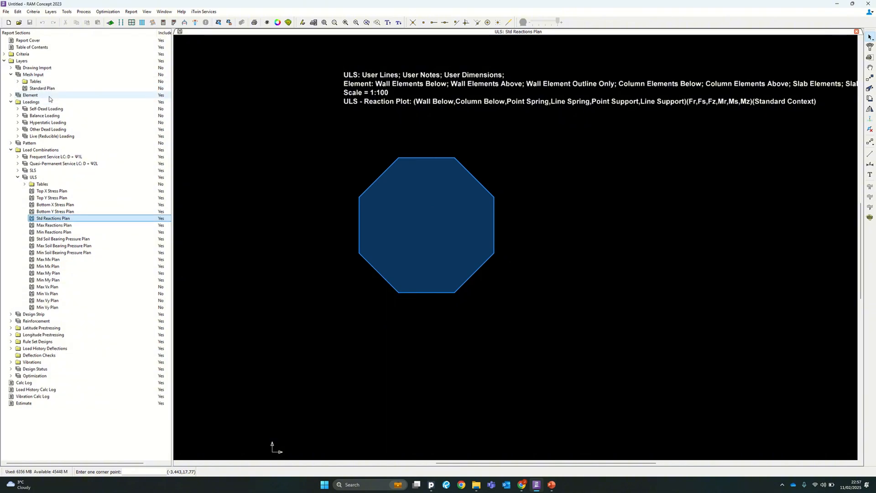
left_click(50, 88)
scroll(542, 246, "up", 5)
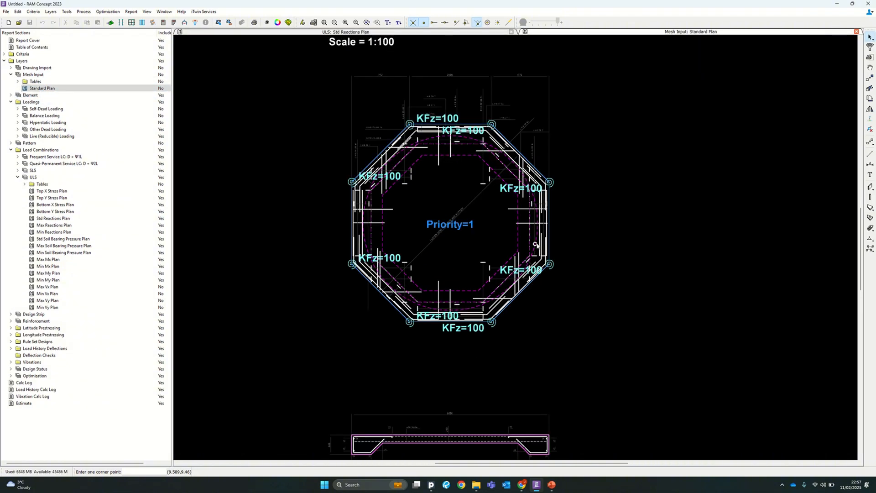
scroll(547, 176, "up", 2)
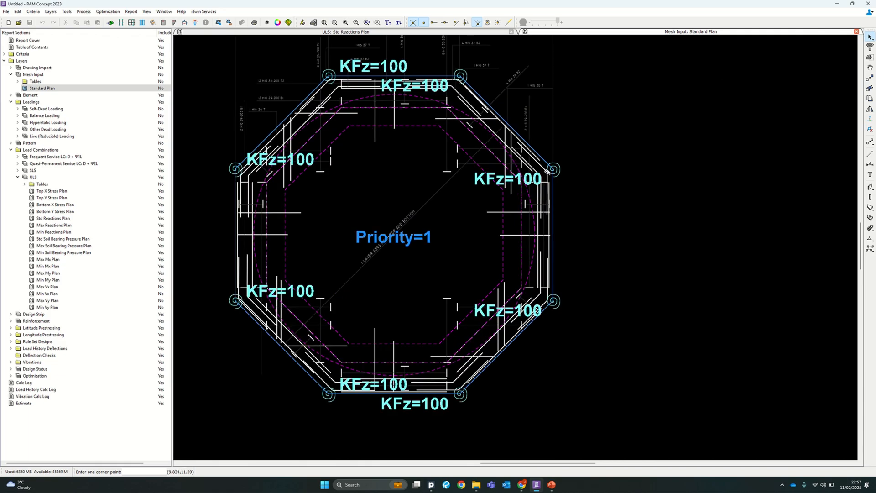
left_click(469, 193)
scroll(529, 187, "down", 3)
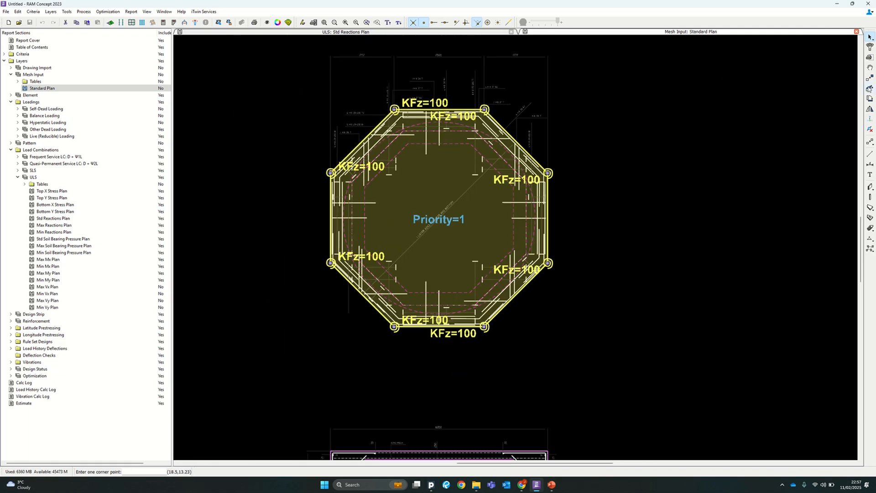
Examine the octagon's corners for alignment between the slab outline and area spring, clear the selection and return to the Selection tool
left_click(869, 89)
scroll(484, 109, "up", 10)
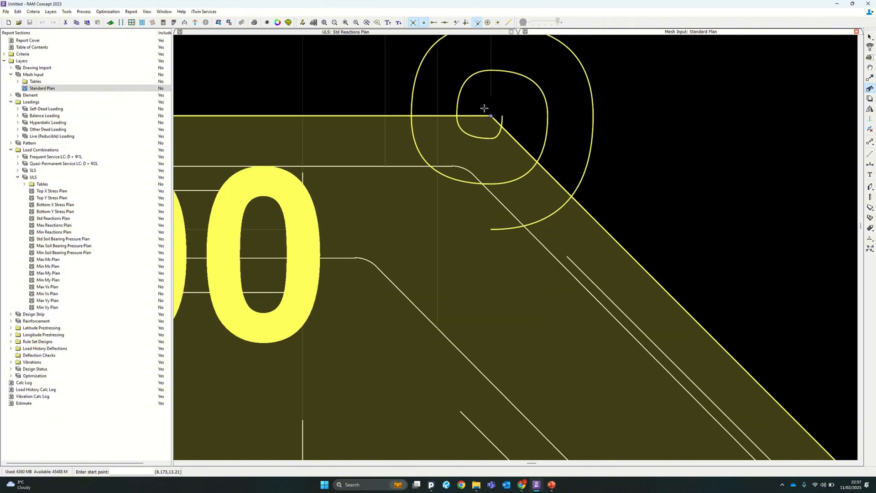
scroll(484, 109, "down", 8)
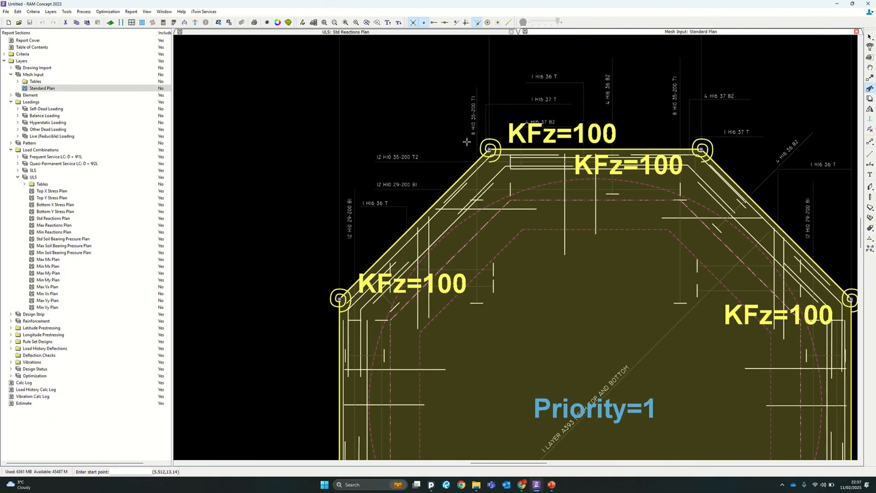
scroll(466, 142, "up", 10)
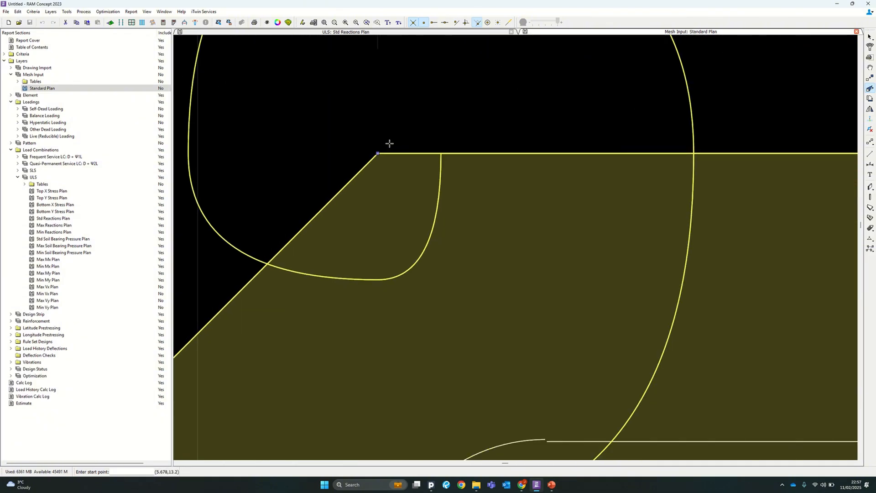
scroll(389, 144, "down", 10)
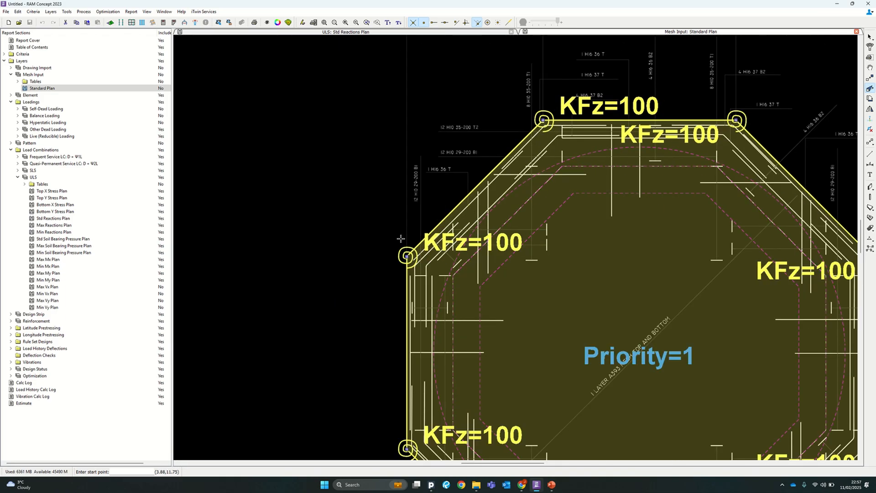
scroll(400, 238, "up", 10)
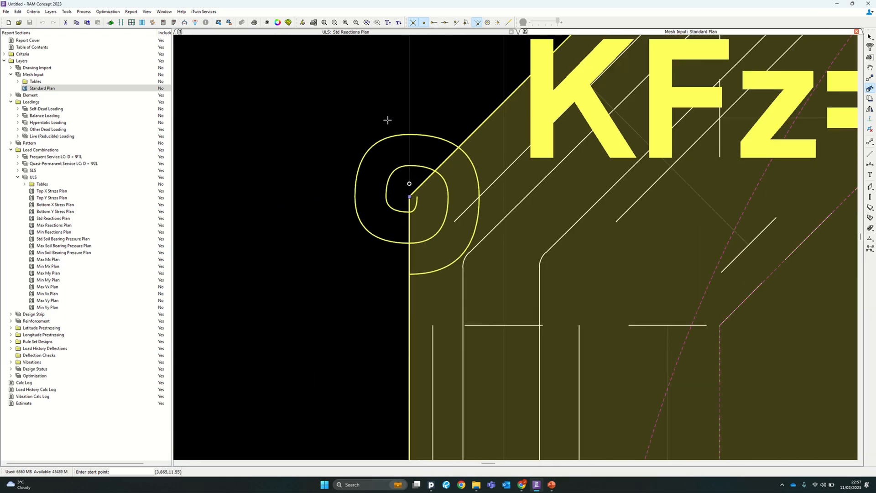
scroll(388, 120, "down", 10)
scroll(395, 264, "up", 4)
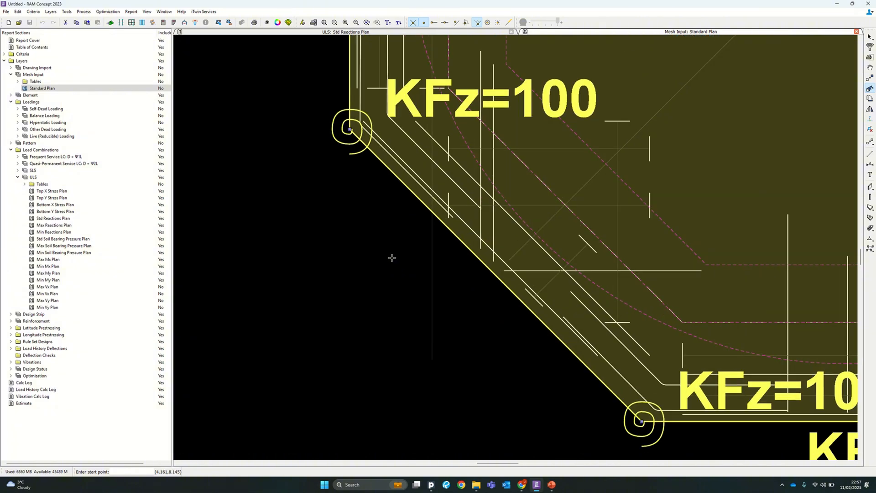
scroll(287, 311, "down", 16)
scroll(325, 265, "up", 3)
key("Escape")
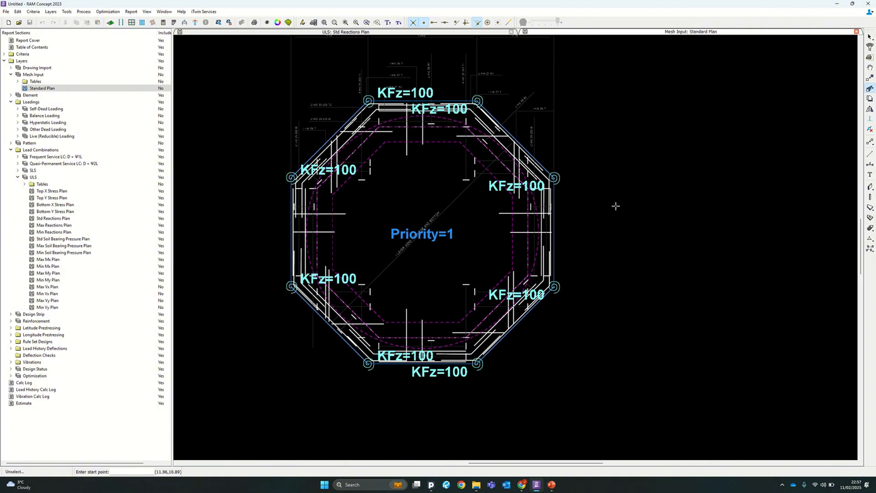
left_click(869, 37)
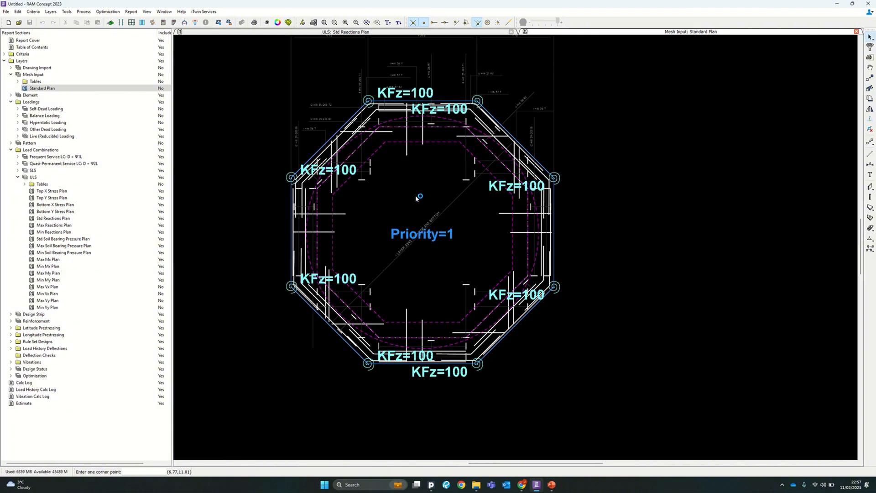
In the Other Dead Loading All Loads Plan, set the Fz of the line load across the slab to -1 kN/m and close the plan
left_click(18, 129)
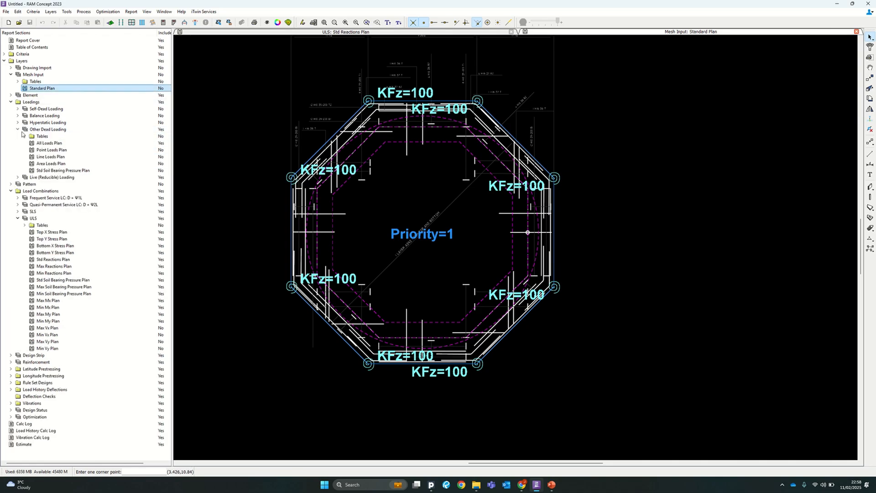
double_click(50, 143)
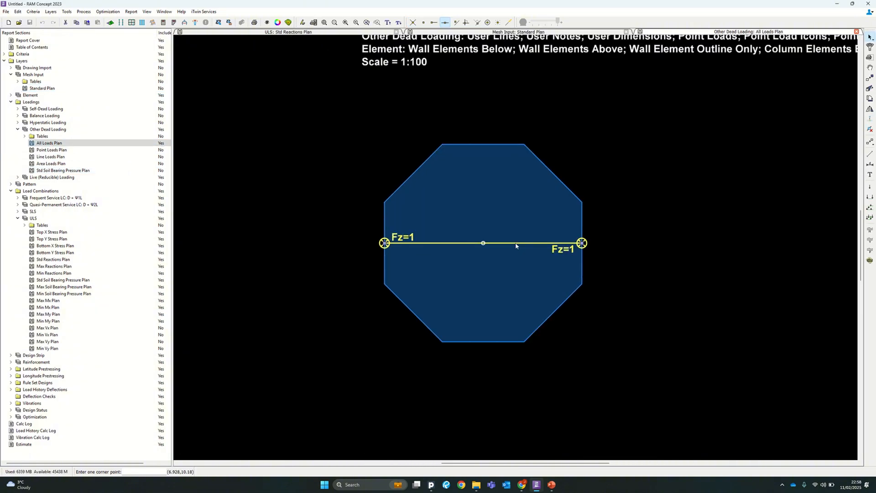
left_click(516, 243)
right_click(566, 247)
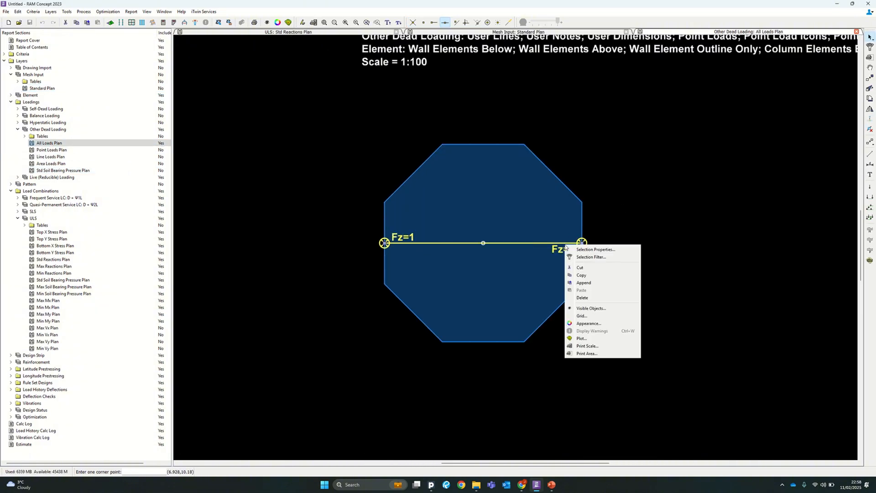
left_click(600, 201)
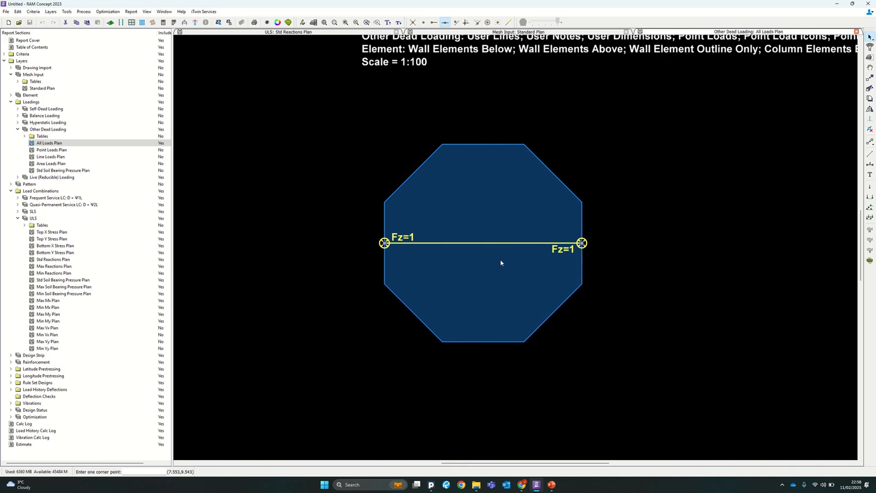
scroll(608, 260, "up", 2)
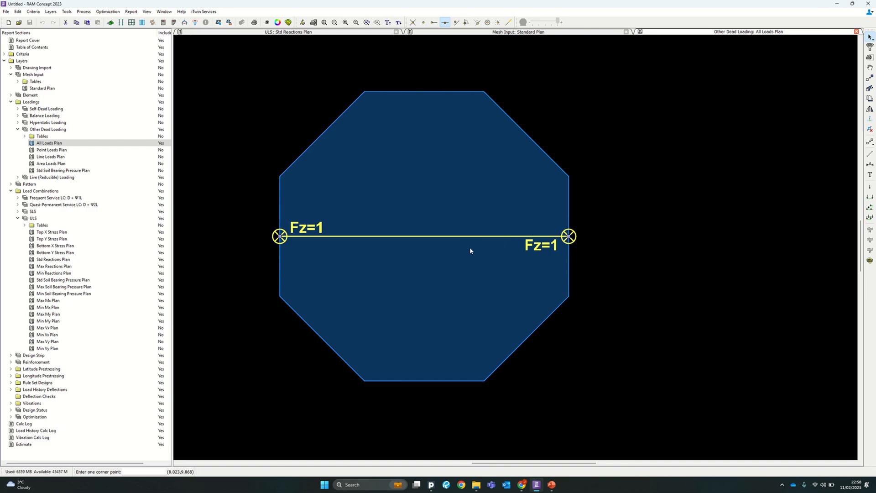
right_click(584, 233)
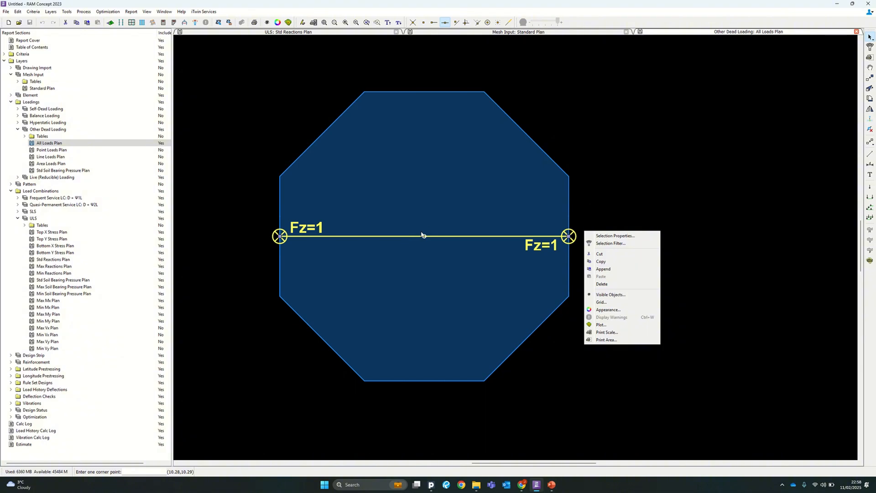
left_click(646, 236)
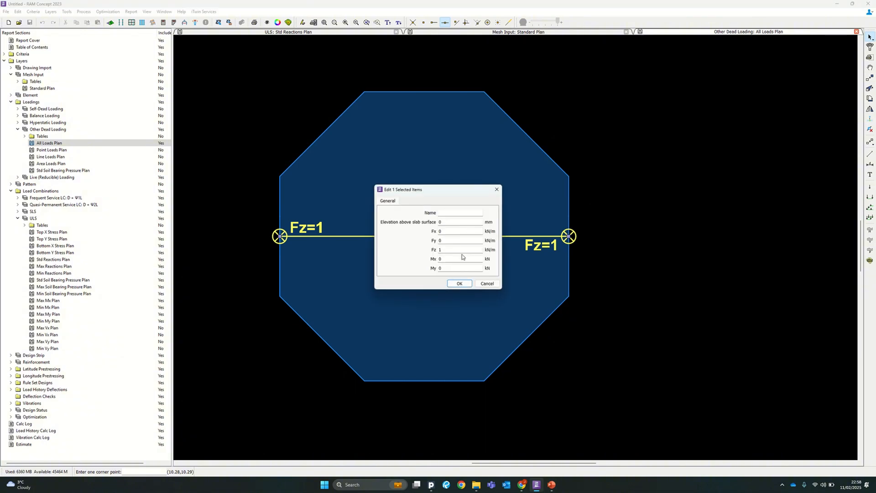
left_click_drag(455, 191, 718, 219)
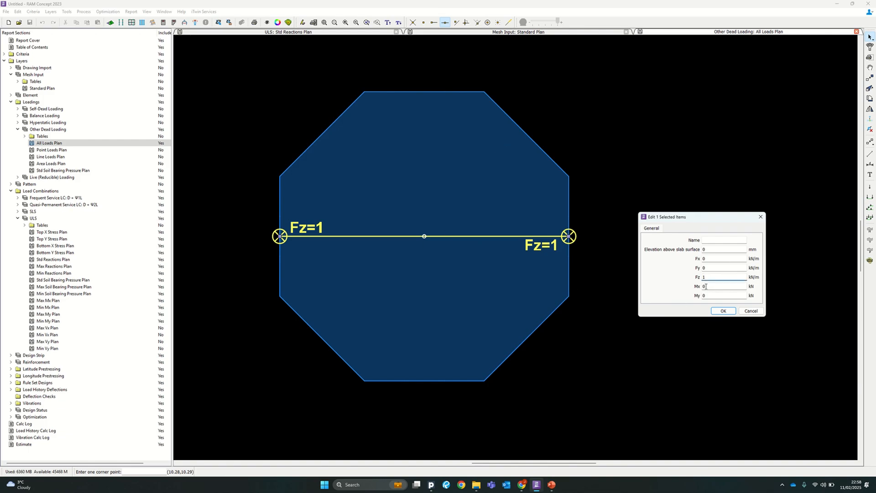
left_click(732, 310)
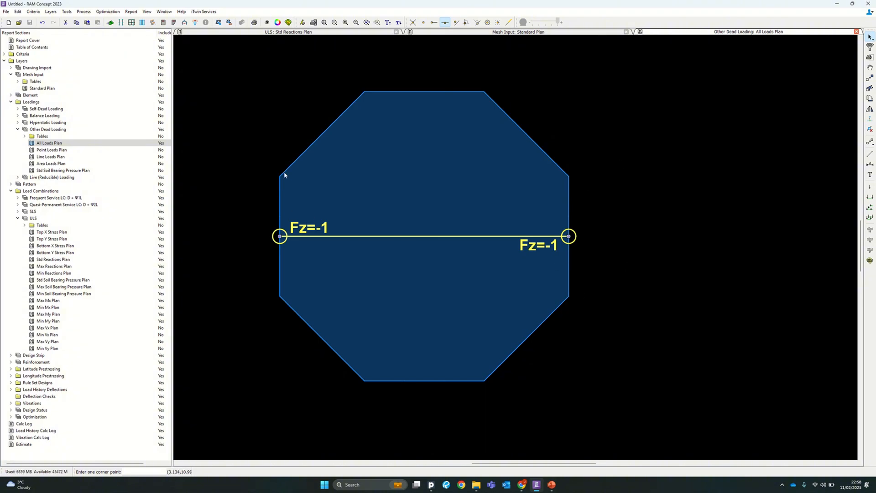
left_click(856, 32)
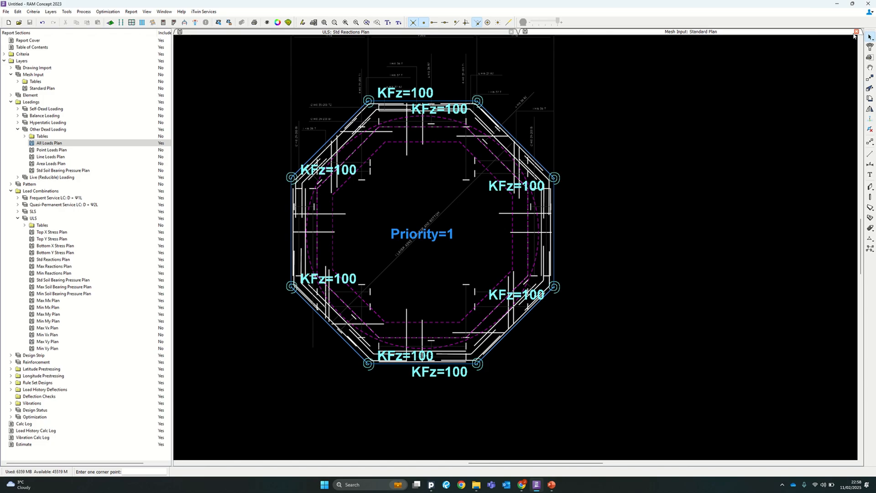
In the Live (Reducible) Loading All Loads Plan, set the Fz of the octagonal area load to -2 kN/m²
left_click(17, 129)
left_click(18, 136)
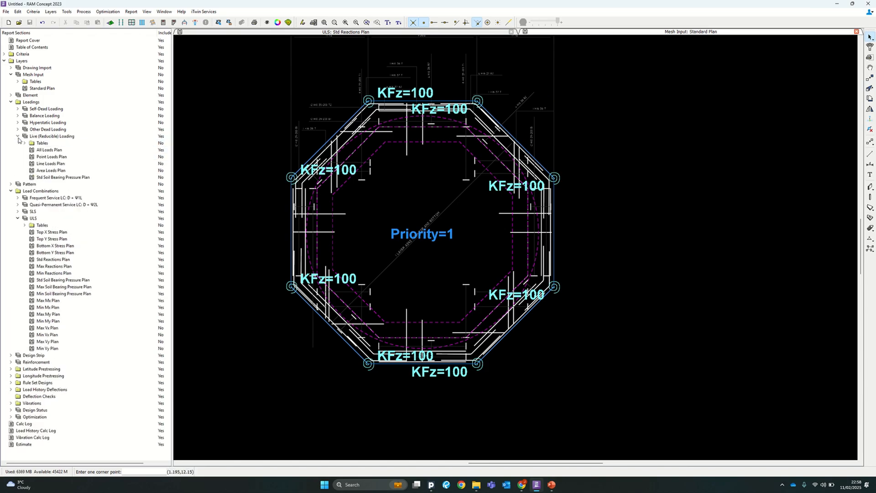
double_click(56, 152)
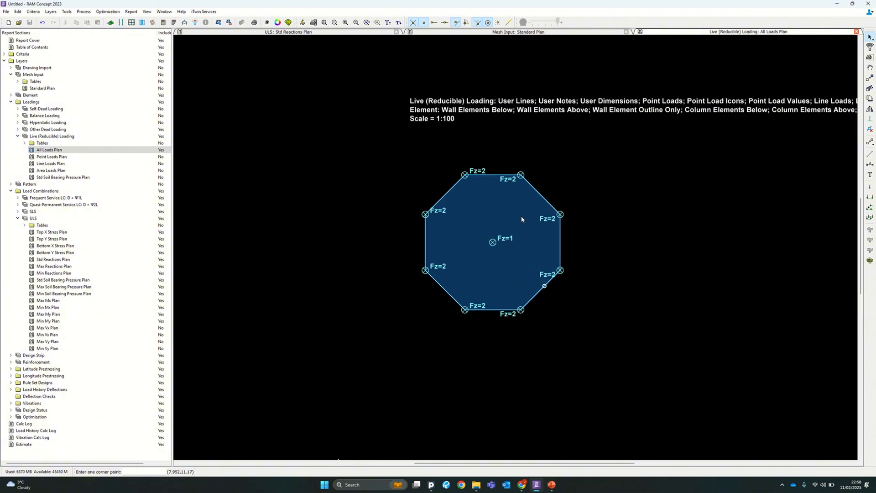
key("ctrl+a")
right_click(525, 218)
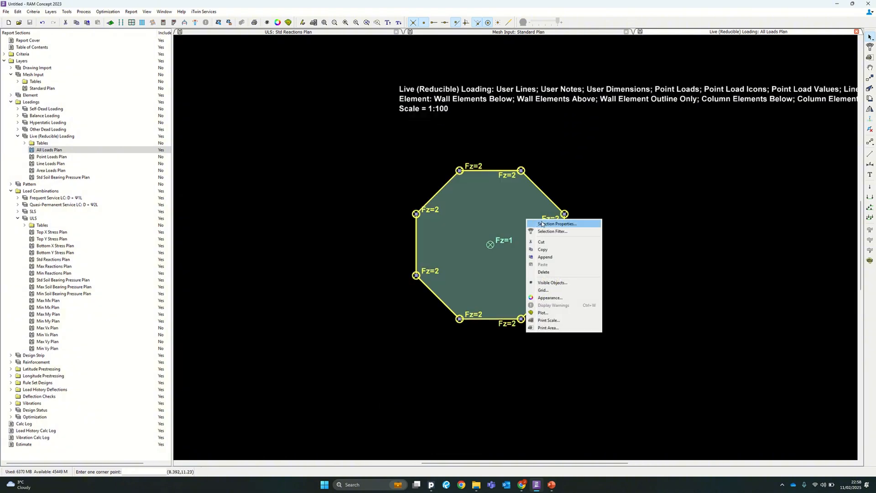
left_click(542, 224)
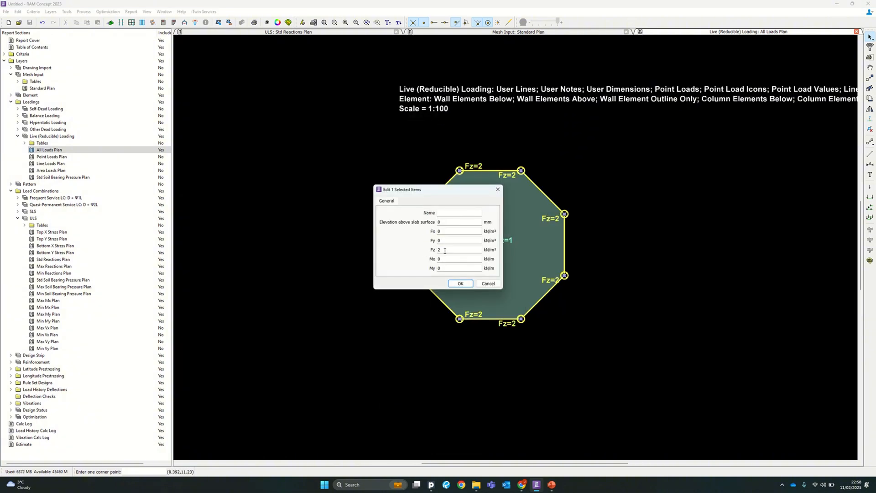
type("-")
left_click(461, 283)
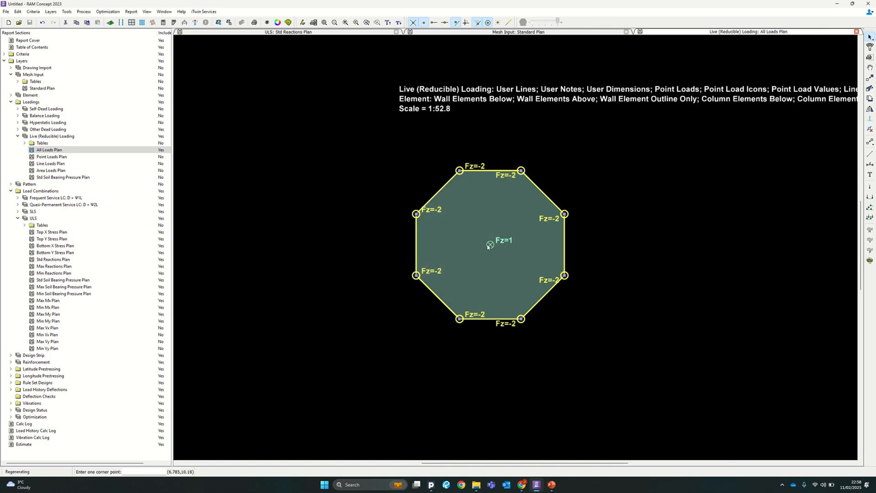
Set the Fz of the central live point load to -1 kN and close the live loading and Mesh Input plans
left_click(490, 245)
right_click(517, 244)
left_click(520, 248)
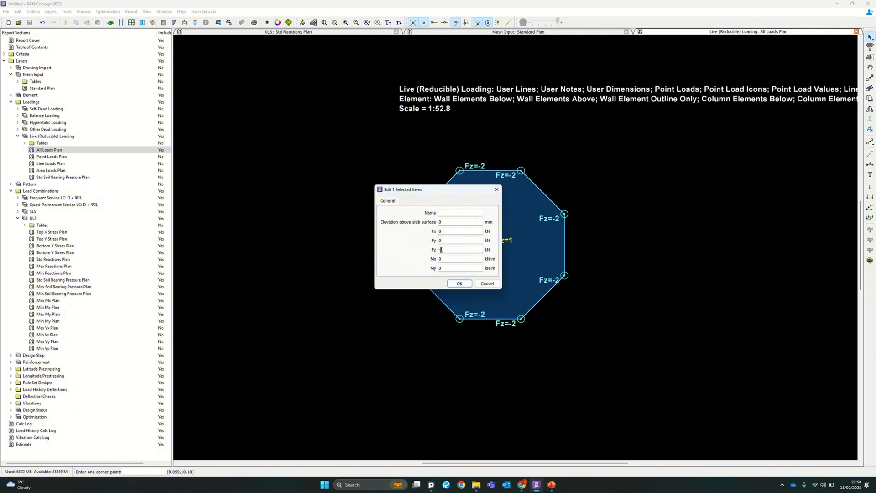
type("-")
left_click(459, 284)
scroll(624, 258, "up", 1)
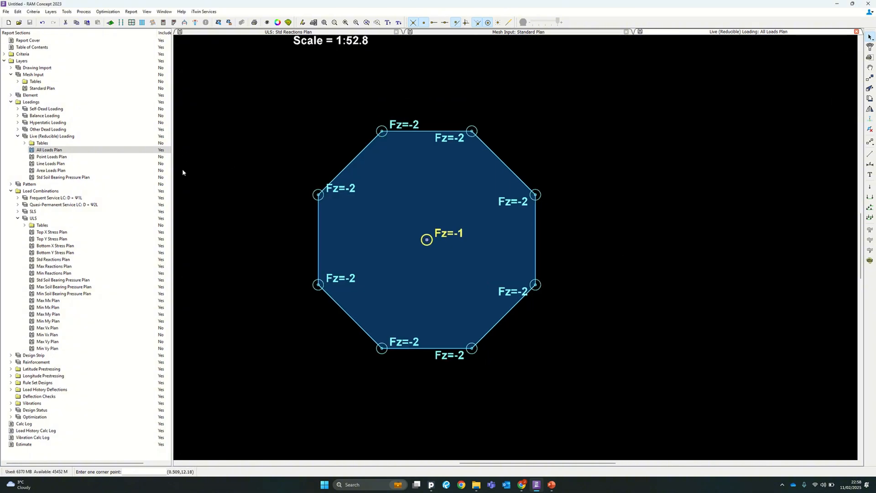
left_click(857, 32)
left_click(856, 32)
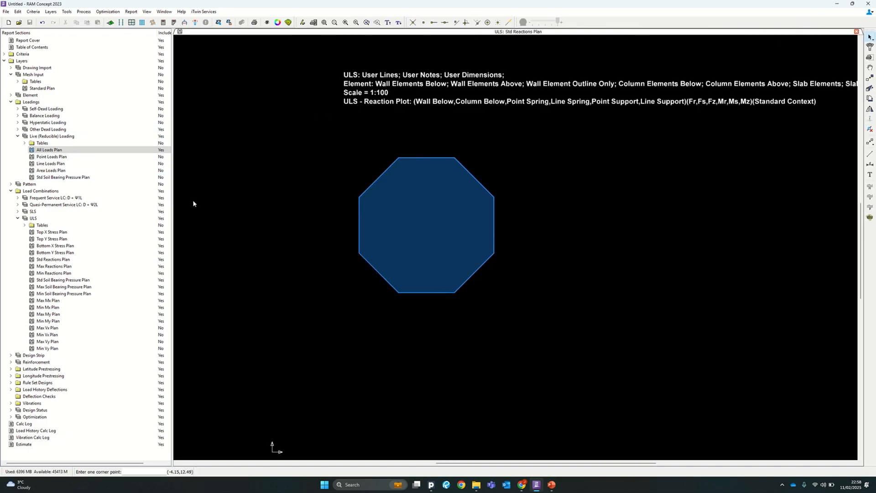
Try to calculate the model at the Analysis extent with the default calculation options
left_click(164, 23)
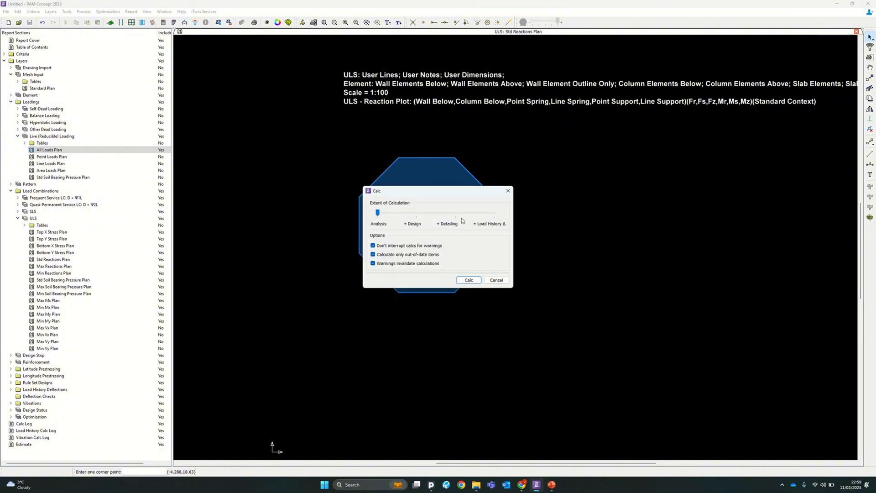
left_click(467, 280)
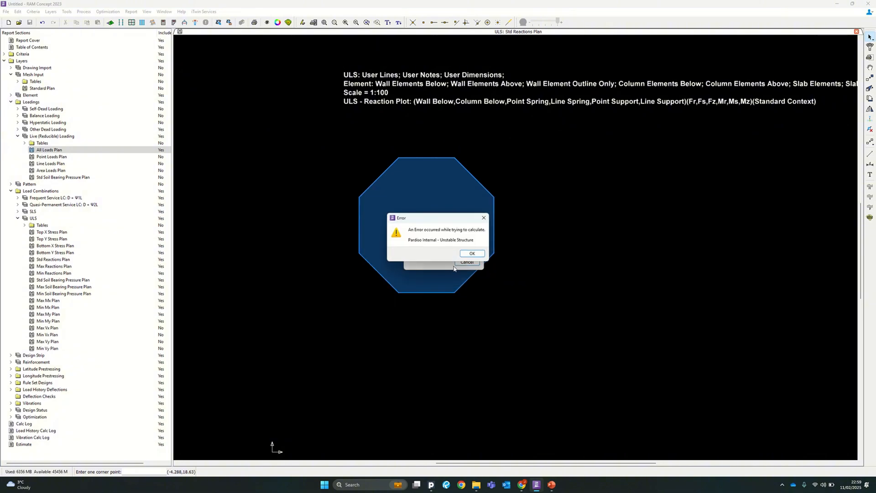
left_click(471, 255)
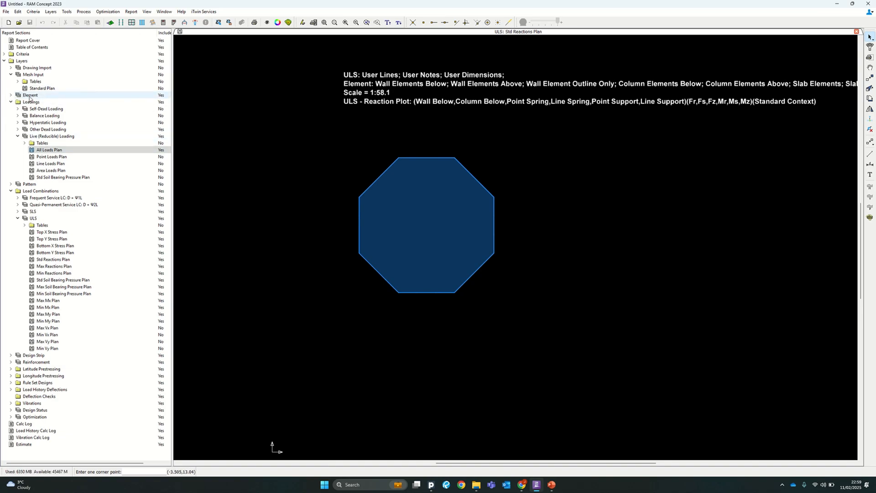
Open the Mesh Input Standard Plan and delete the area spring beneath the octagonal slab
double_click(41, 89)
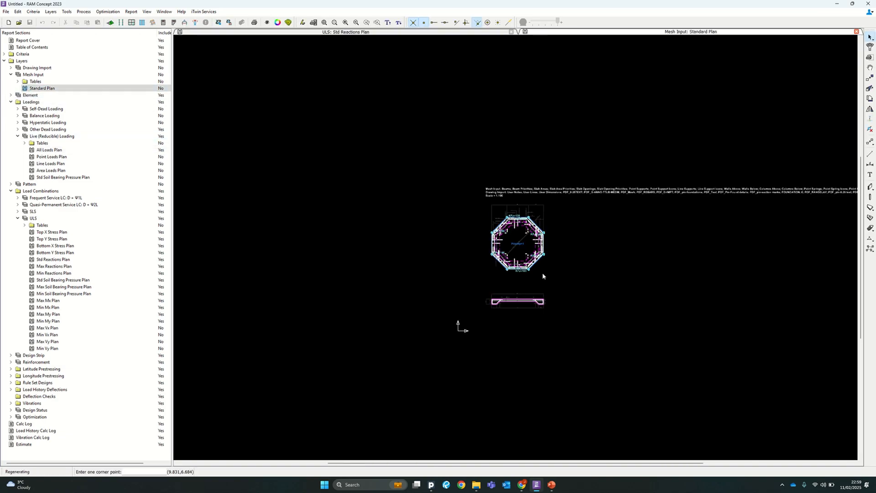
scroll(534, 260, "up", 5)
scroll(559, 193, "up", 2)
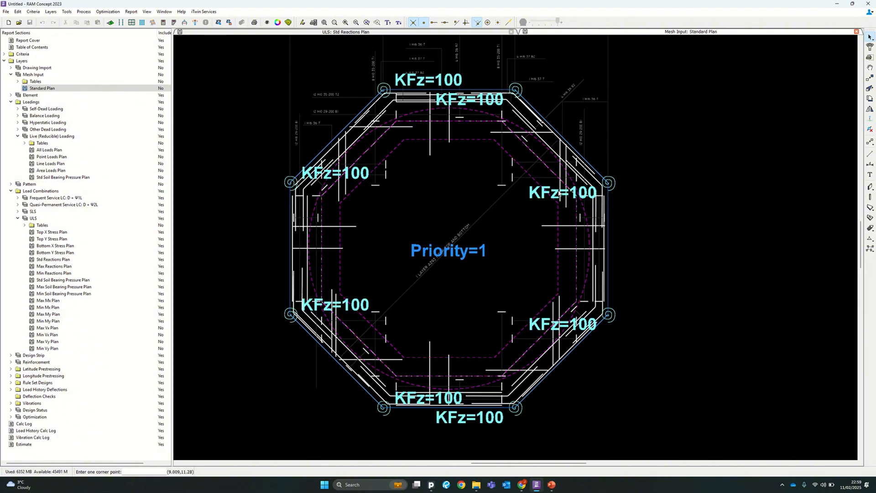
left_click(521, 216)
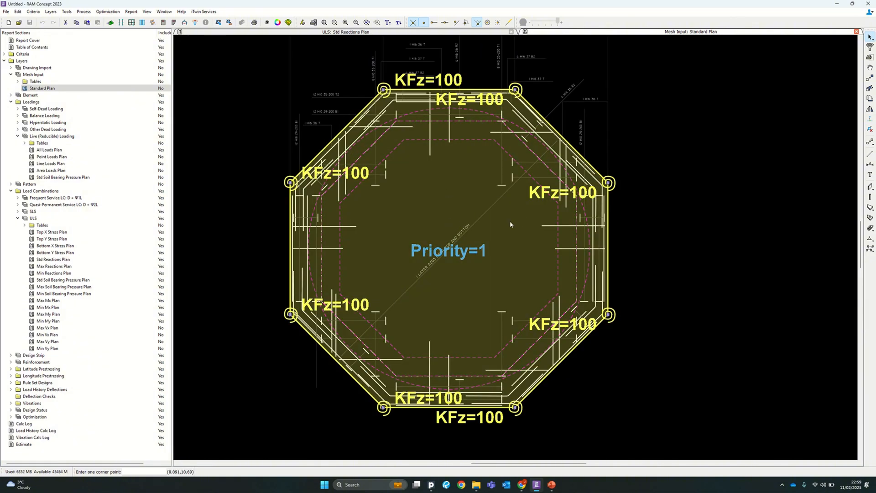
key("Delete")
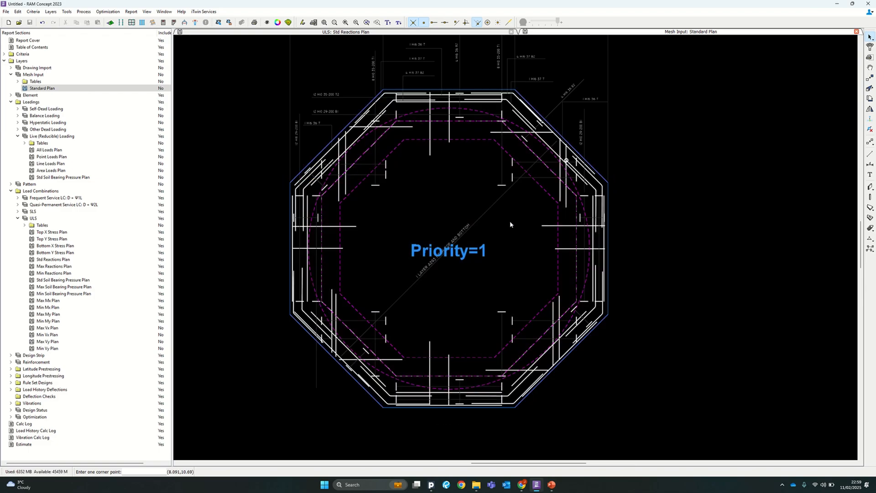
Place point supports at all eight corners of the octagonal slab and clear the selection
left_click(870, 241)
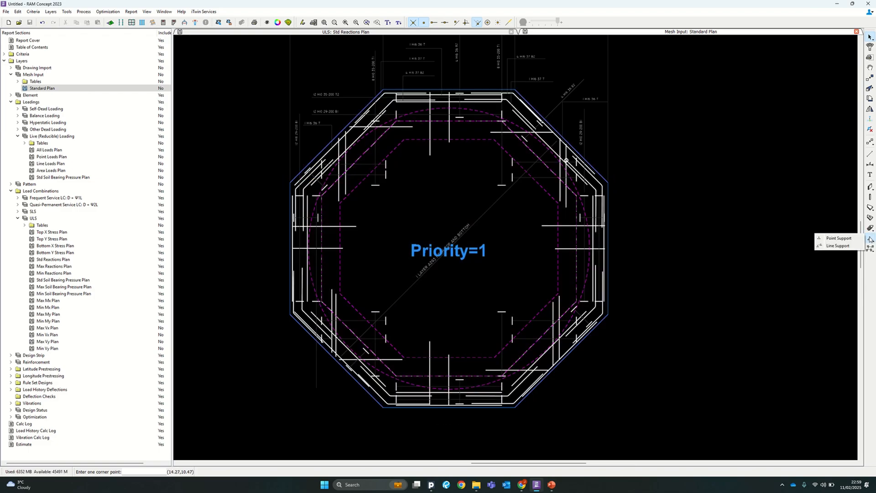
left_click(837, 238)
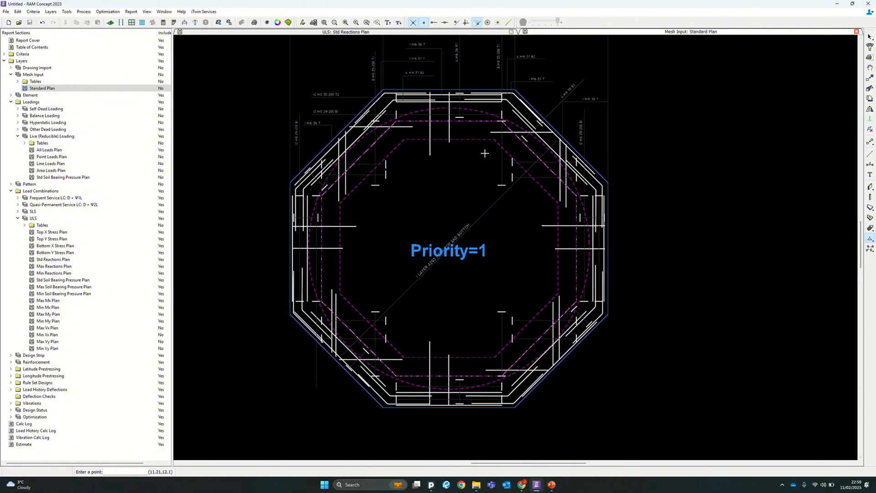
left_click(290, 183)
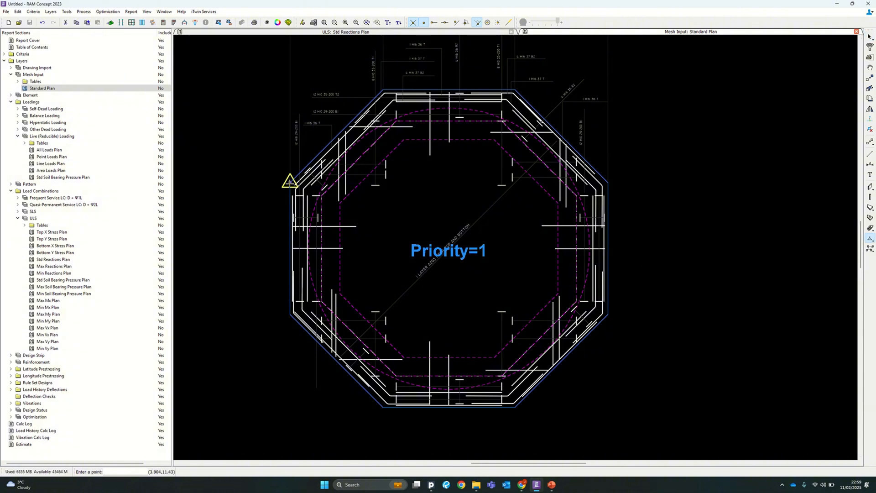
left_click(383, 89)
left_click(515, 89)
left_click(608, 183)
left_click(609, 316)
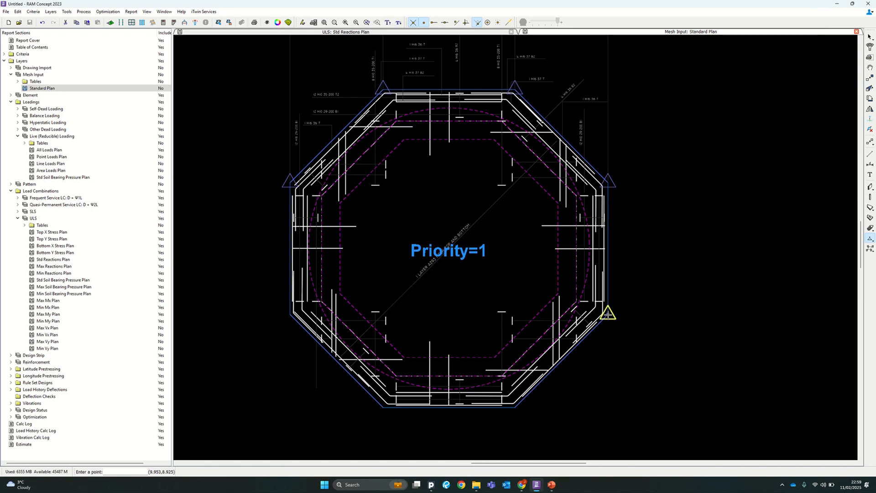
left_click(515, 406)
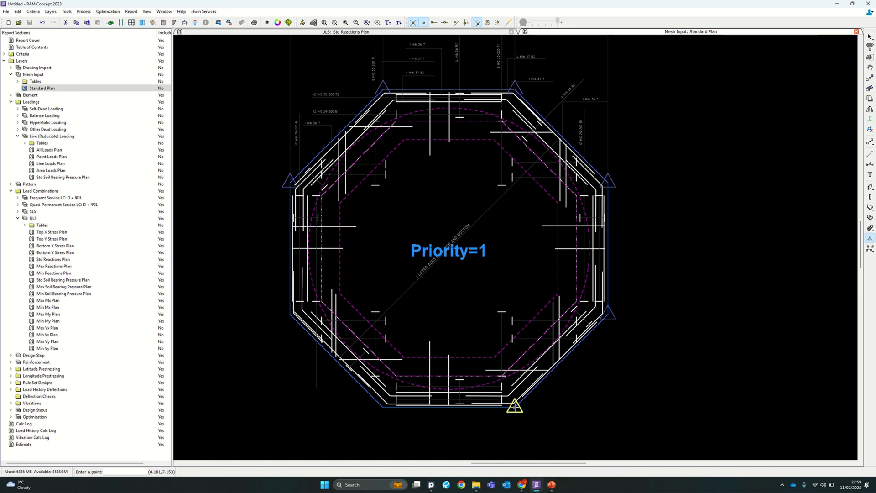
left_click(384, 405)
left_click(289, 315)
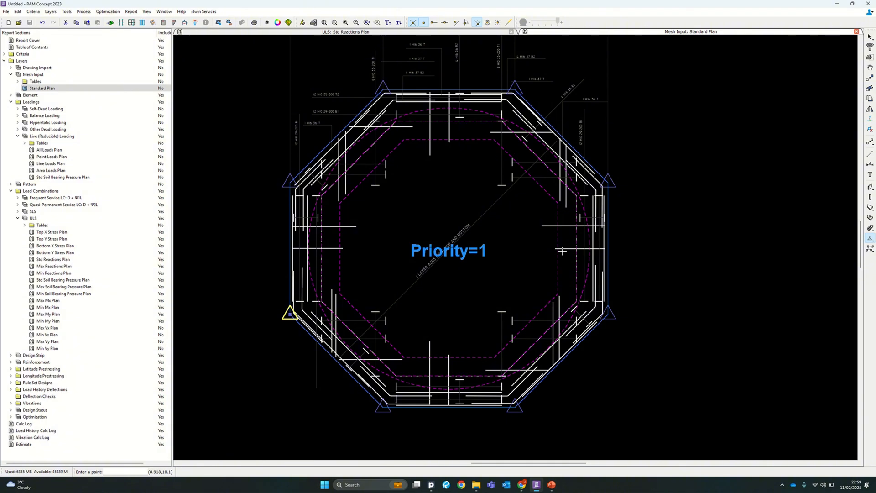
right_click(630, 196)
left_click(680, 170)
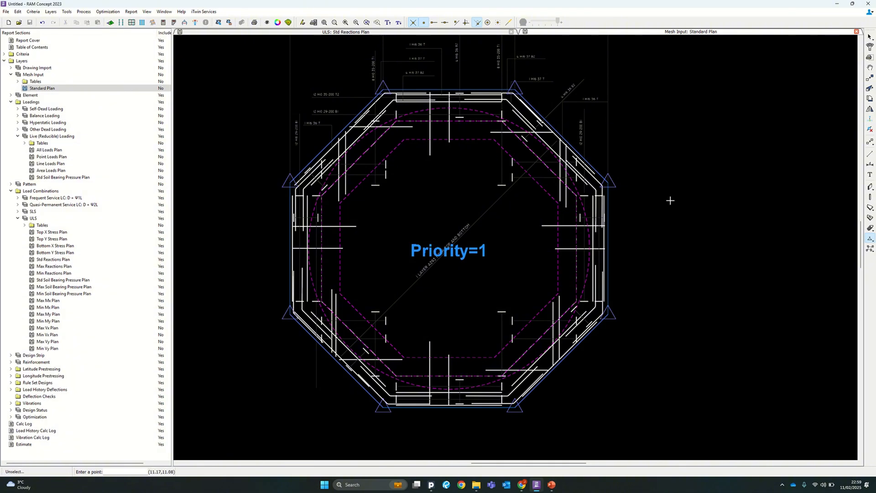
Generate the mesh with a 1 m element size and try to calculate the model at the Analysis extent
scroll(453, 194, "down", 2)
scroll(453, 195, "down", 3)
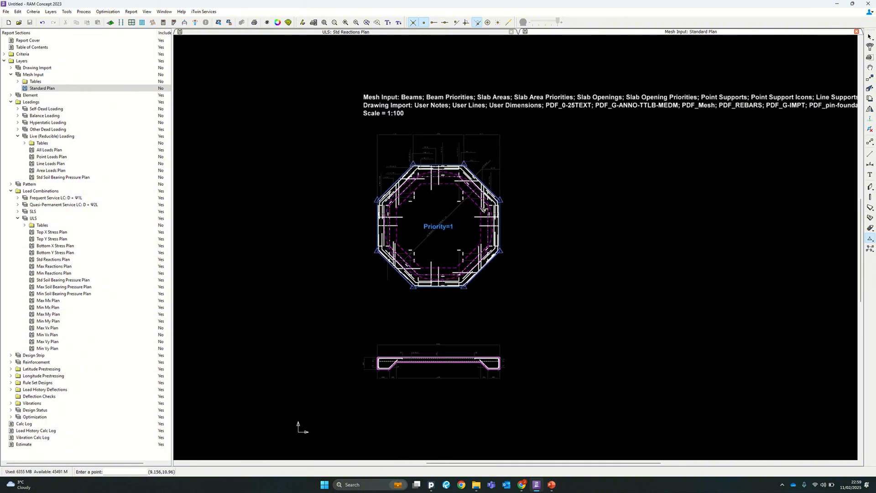
left_click(174, 23)
left_click(446, 256)
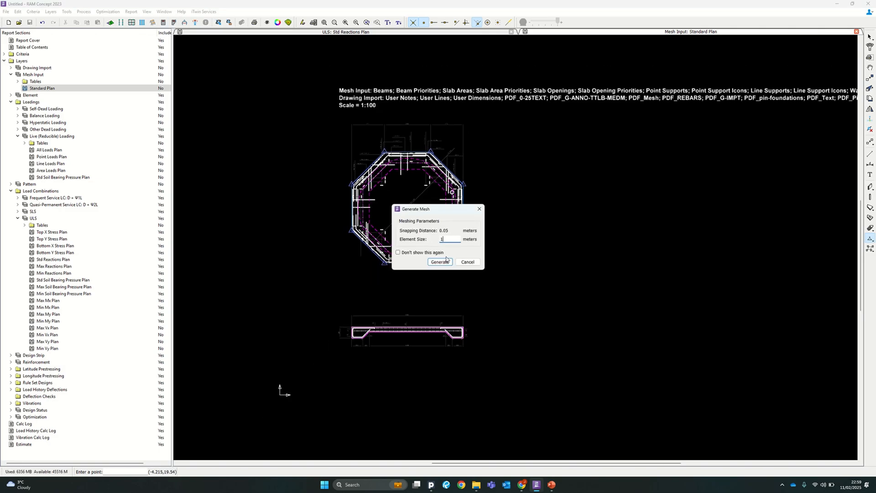
left_click(442, 260)
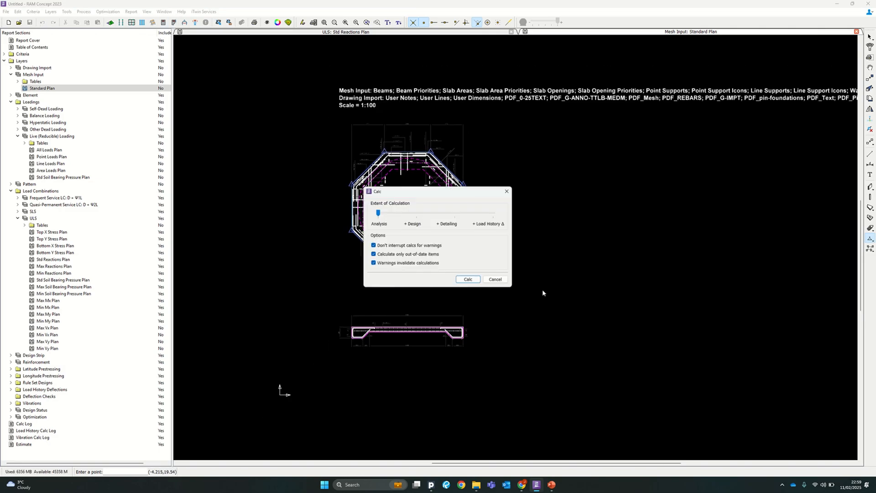
left_click(469, 279)
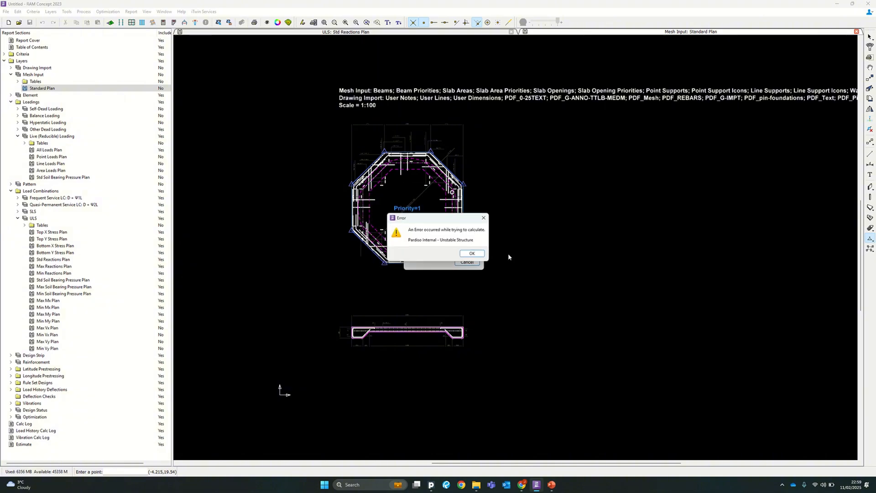
left_click(470, 254)
Select the octagonal slab and examine its corners for alignment between the slab outline and the point supports
scroll(528, 207, "up", 3)
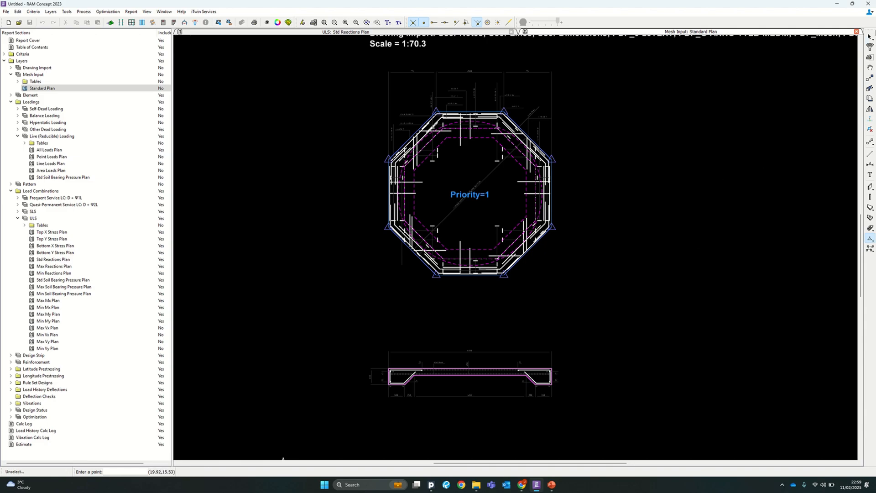
left_click(870, 37)
left_click(464, 196)
scroll(436, 111, "up", 10)
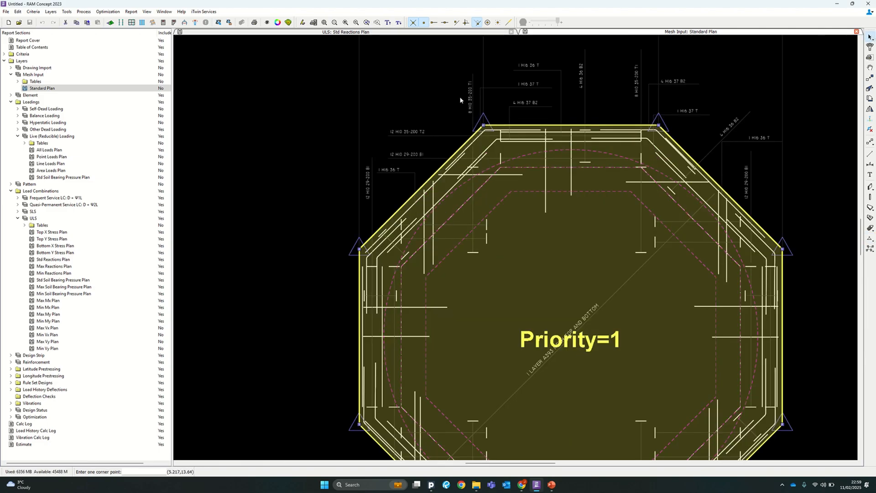
scroll(472, 132, "up", 3)
scroll(469, 133, "down", 2)
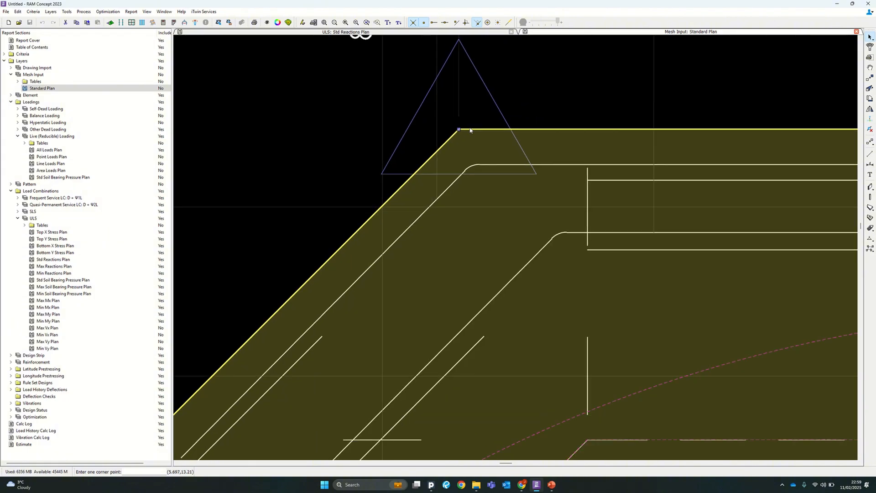
scroll(468, 129, "down", 3)
scroll(345, 223, "up", 6)
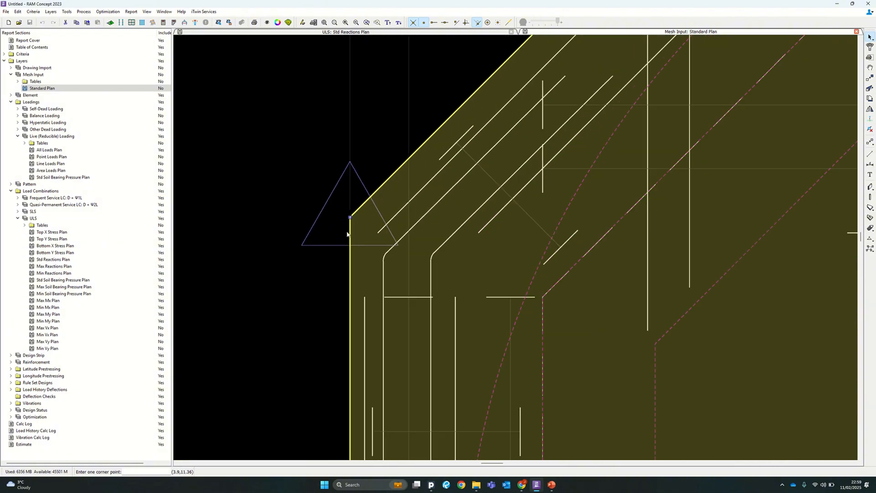
scroll(345, 221, "down", 8)
scroll(350, 285, "up", 7)
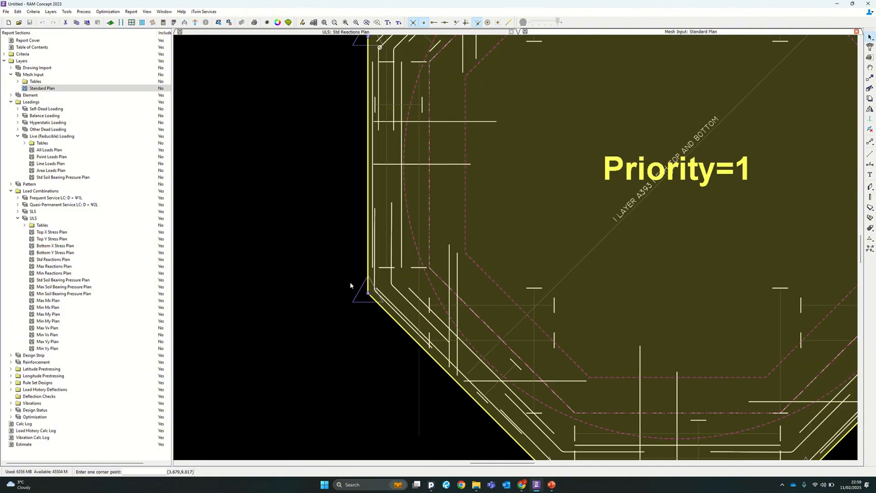
scroll(374, 296, "up", 4)
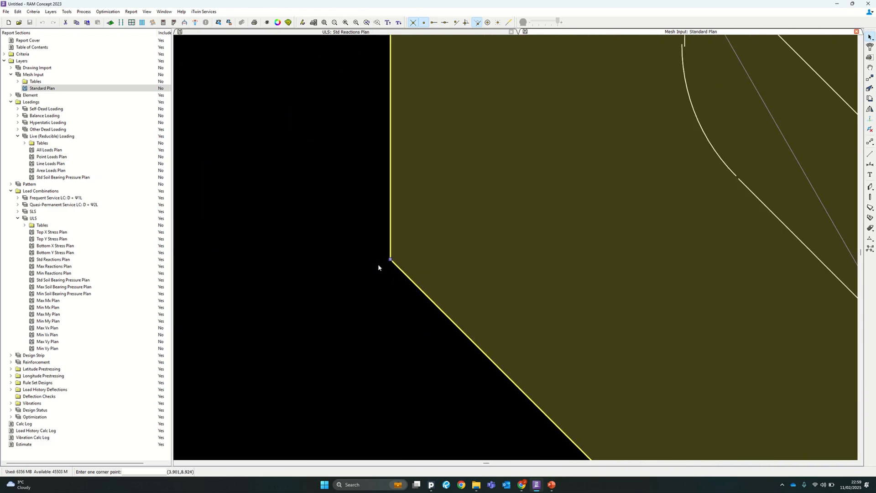
scroll(378, 262, "down", 8)
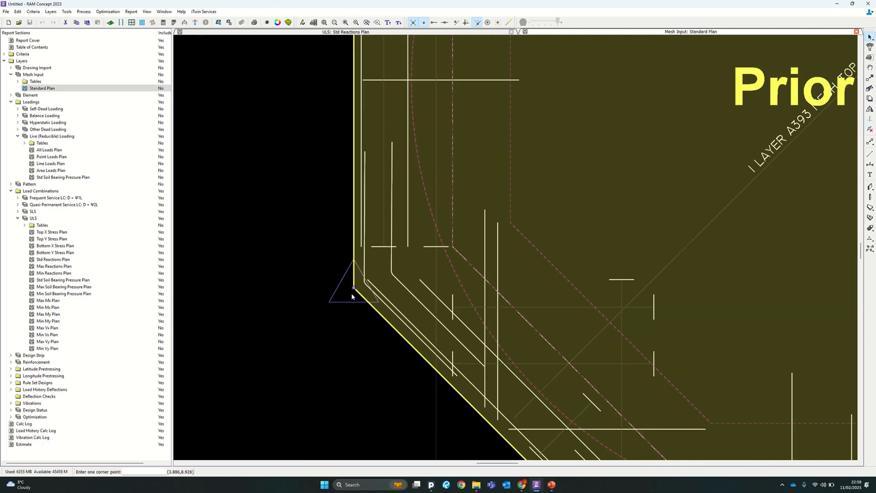
scroll(354, 273, "down", 6)
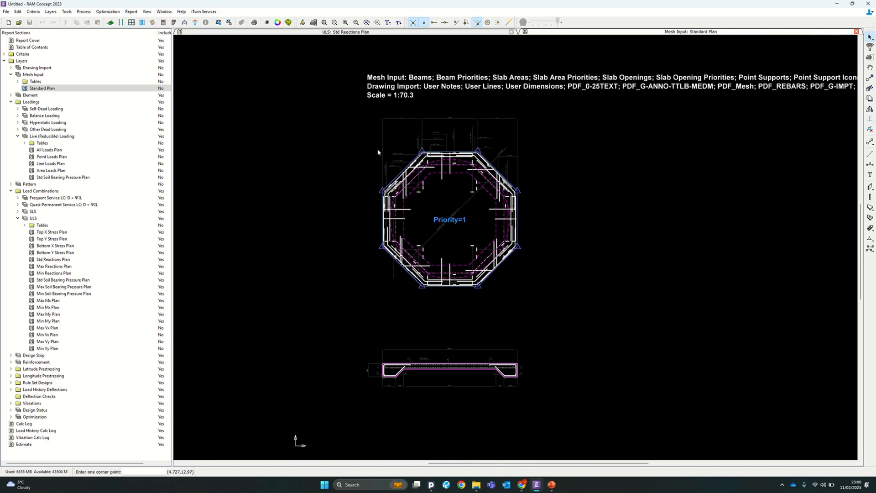
Select everything in the octagonal slab plan and filter the selection to the point supports only
left_click(330, 129)
left_click(605, 321)
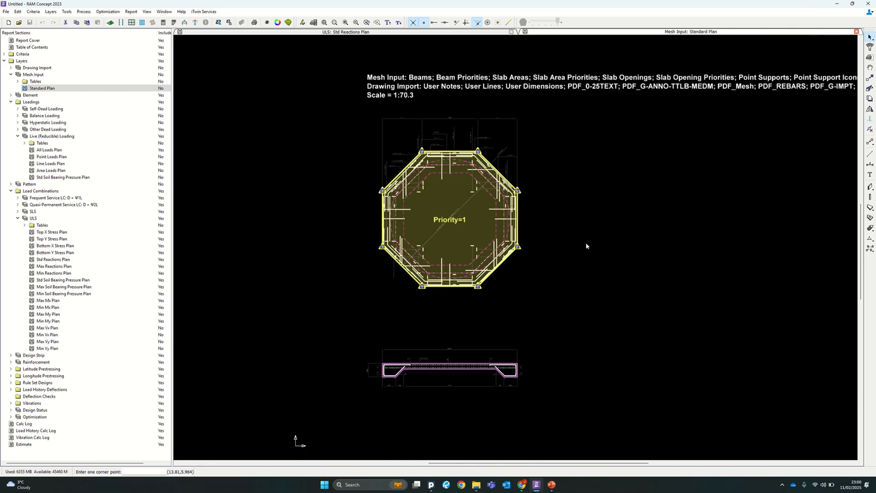
right_click(552, 207)
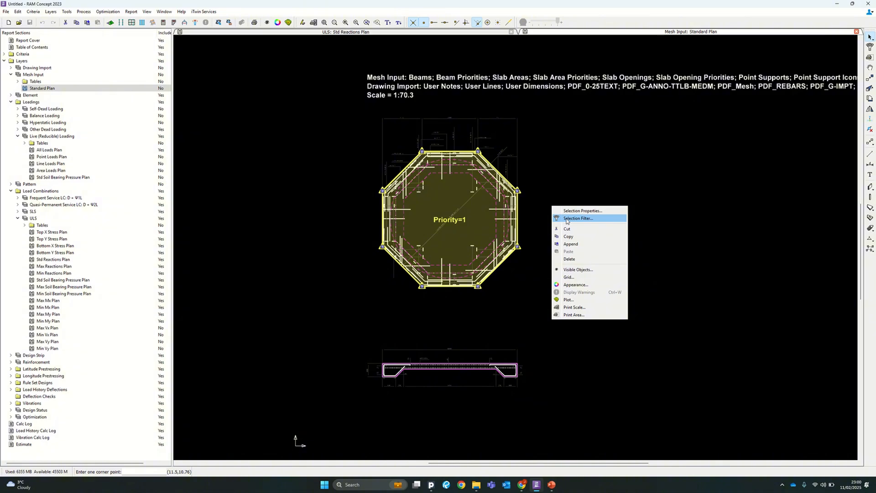
left_click(567, 219)
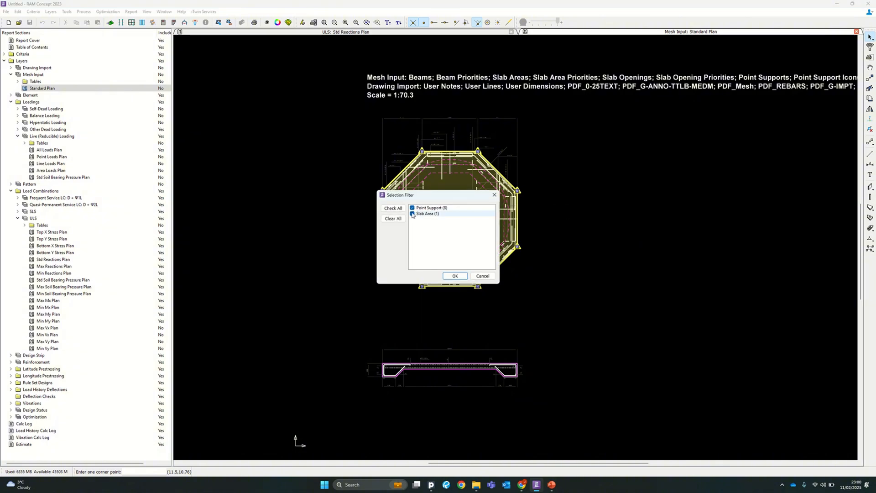
left_click(455, 276)
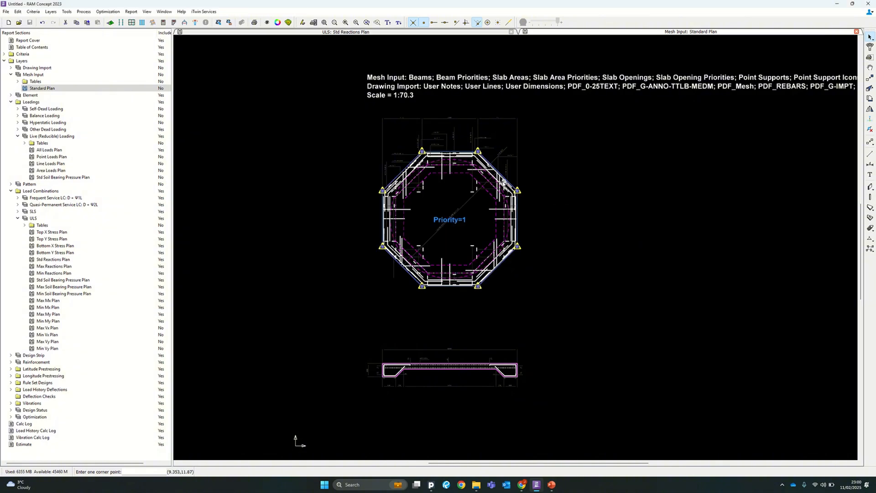
Fix all eight selected point supports in the R and S directions
right_click(531, 184)
left_click(543, 187)
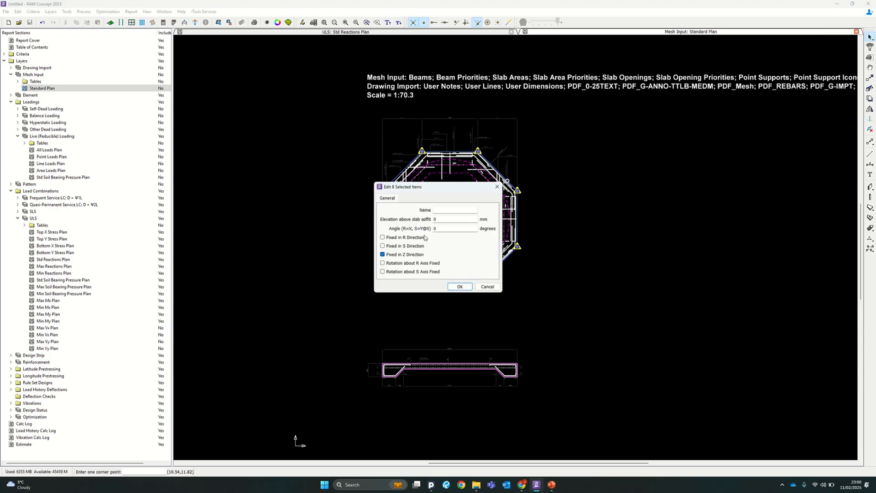
left_click_drag(442, 189, 305, 184)
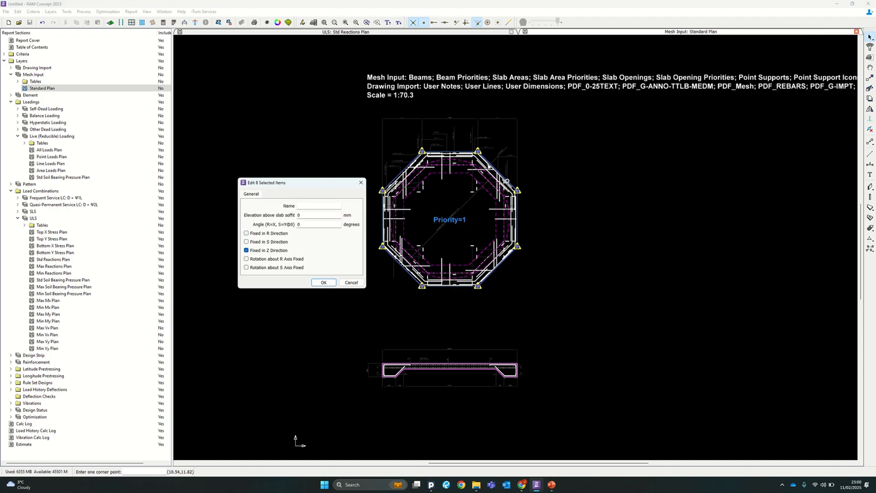
left_click(267, 242)
left_click(263, 233)
left_click(324, 283)
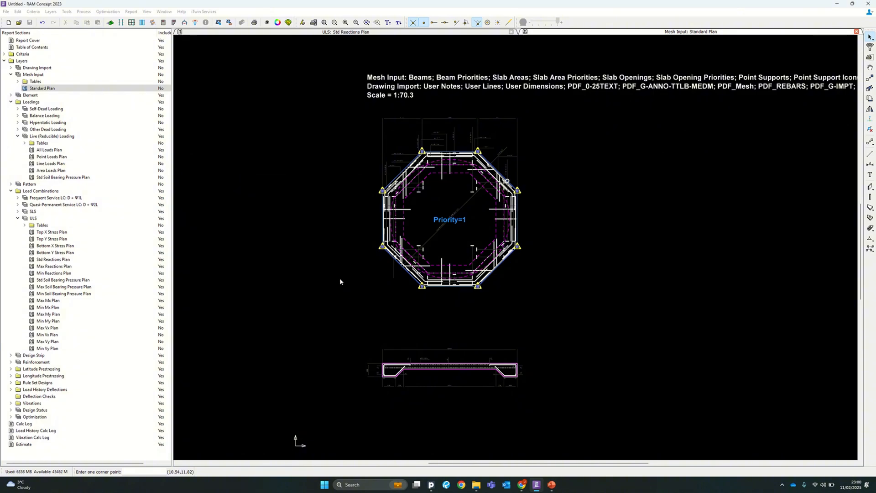
Clear the selection, regenerate the out-of-date mesh and calculate the model at the Analysis extent
left_click(276, 97)
left_click(176, 23)
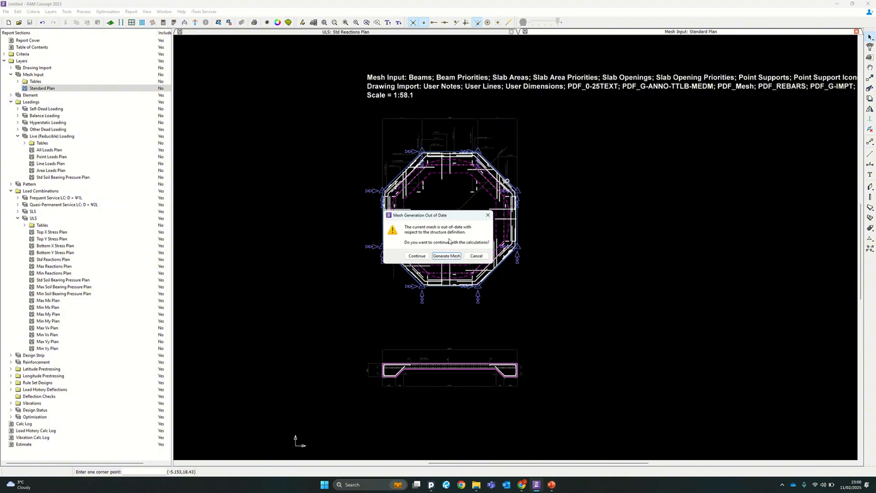
left_click(457, 257)
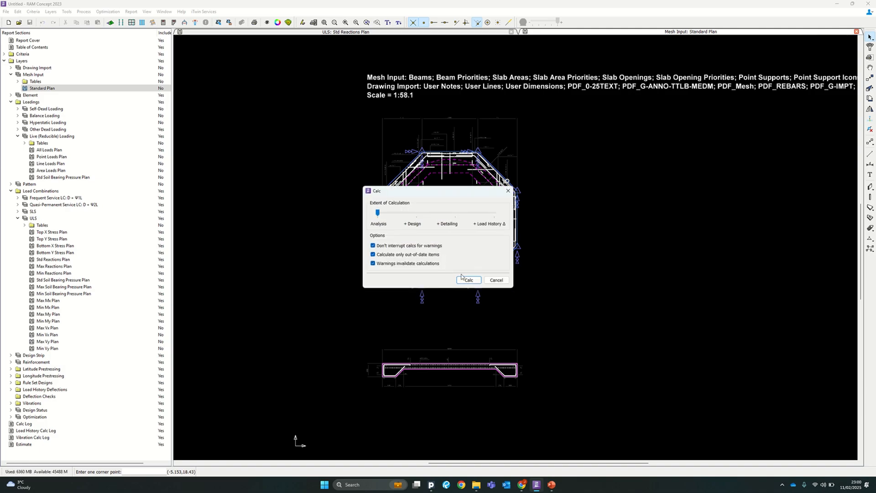
left_click(465, 280)
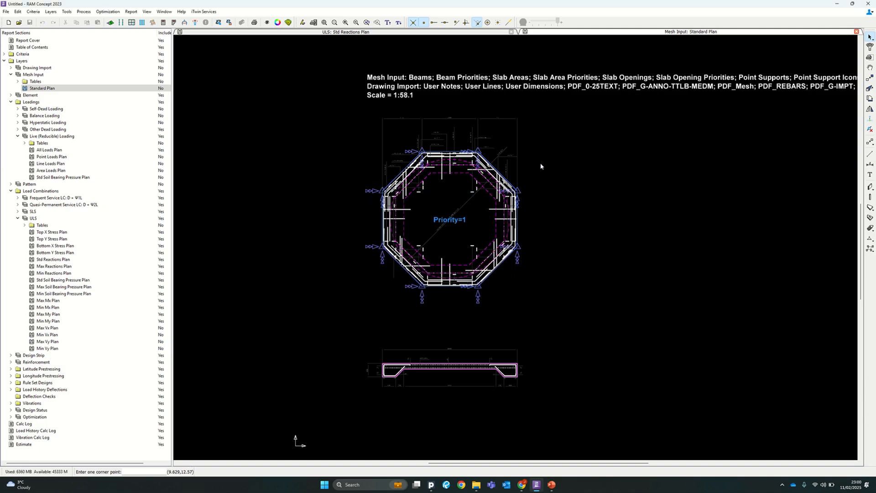
Close the Mesh Input Standard Plan and examine the point support reactions on the ULS Std Reactions Plan
mouse_move(542, 165)
middle_mouse_down()
mouse_move(482, 183)
mouse_move(448, 170)
mouse_move(445, 188)
middle_mouse_up()
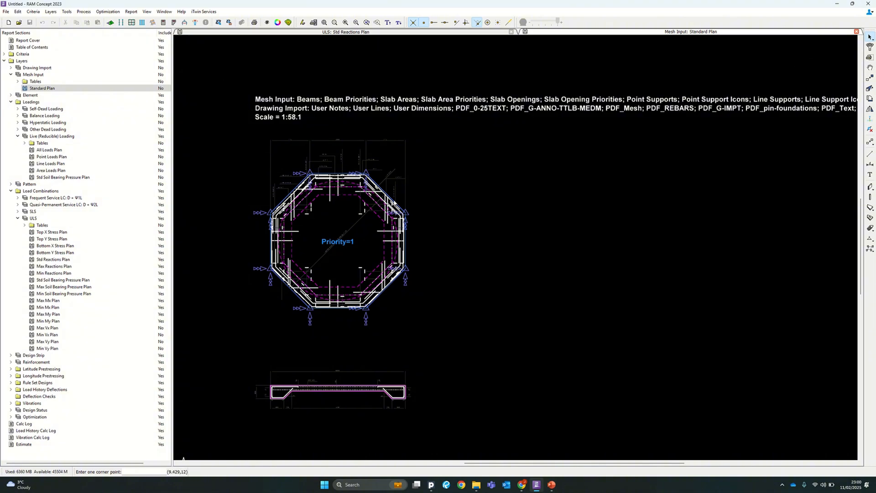
middle_click_drag(395, 201, 442, 193)
left_click(856, 32)
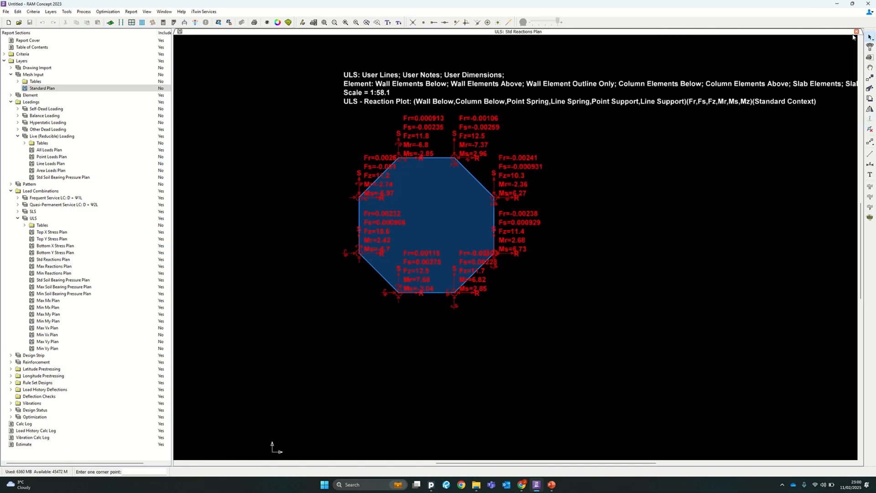
middle_click_drag(691, 168, 655, 203)
scroll(375, 275, "up", 4)
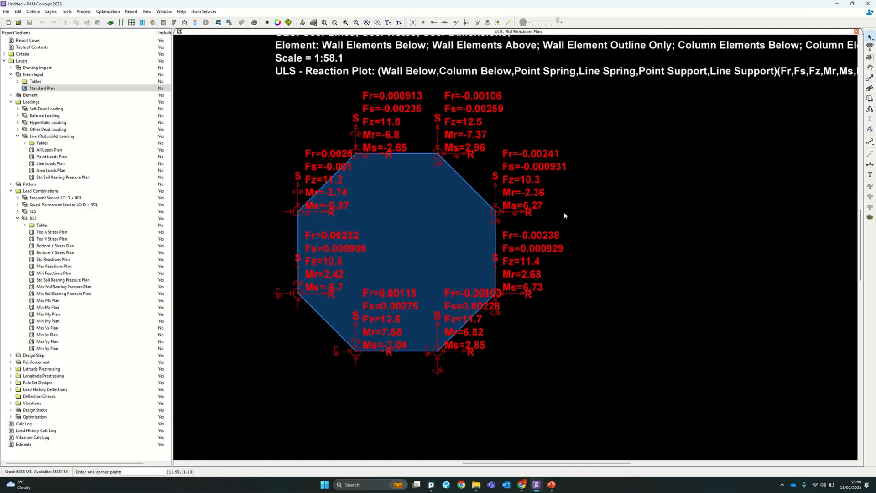
middle_click_drag(565, 215, 568, 205)
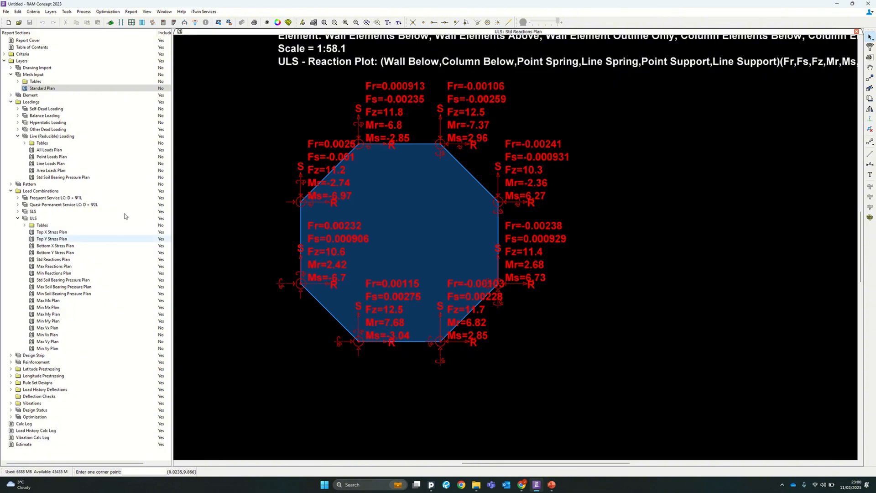
middle_click_drag(493, 198, 466, 250)
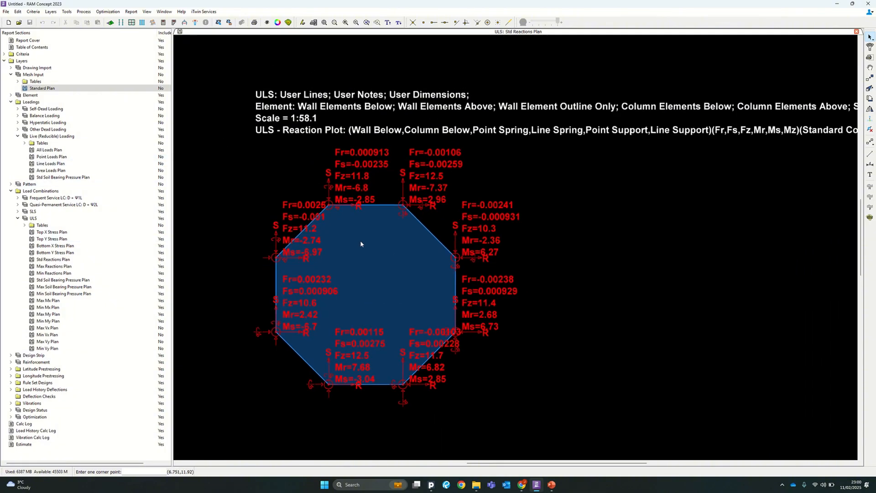
scroll(360, 242, "up", 3)
scroll(431, 214, "down", 5)
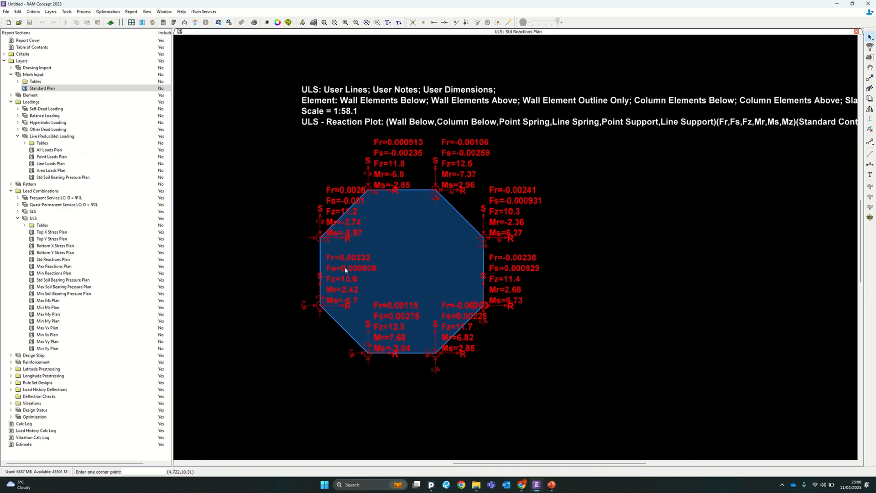
middle_click_drag(512, 267, 500, 261)
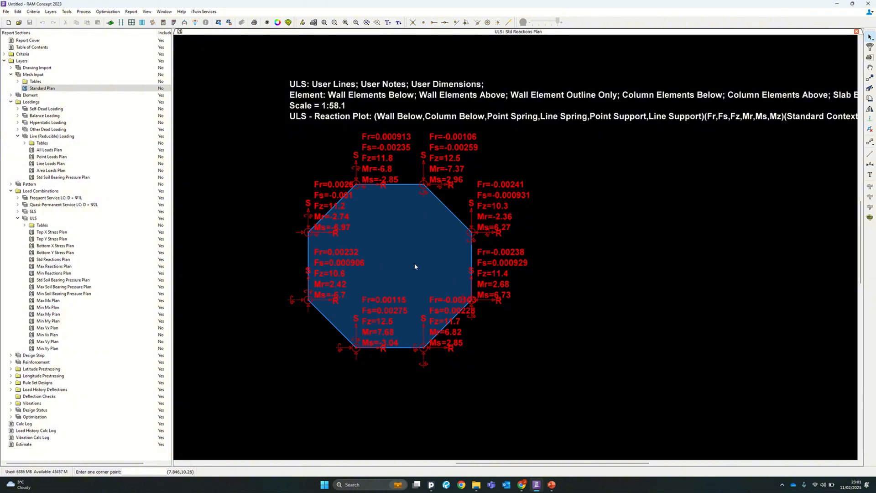
scroll(415, 266, "up", 1)
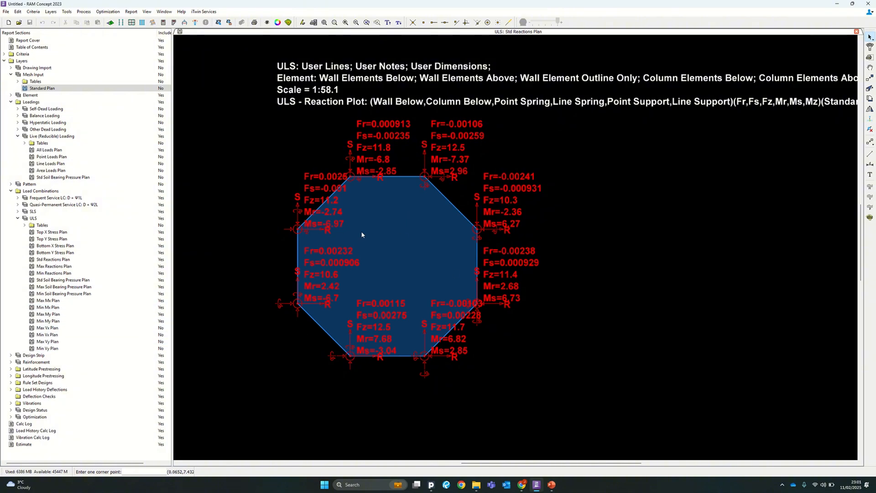
scroll(387, 207, "down", 2)
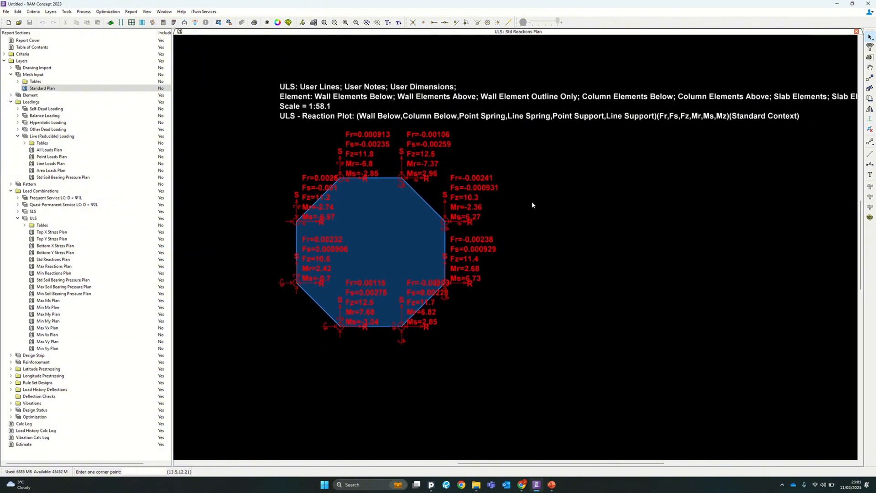
Shrink the text on the ULS Std Reactions Plan to make the support reaction labels more compact
left_click(398, 23)
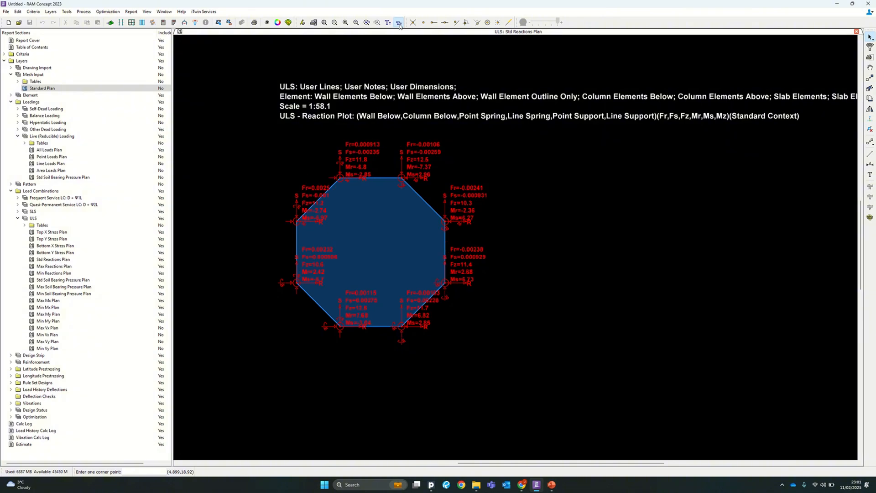
left_click(399, 23)
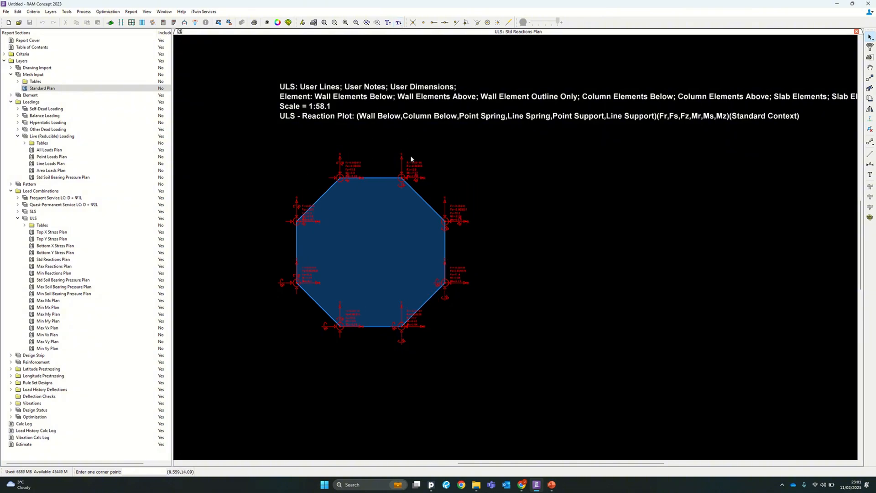
scroll(362, 223, "up", 2)
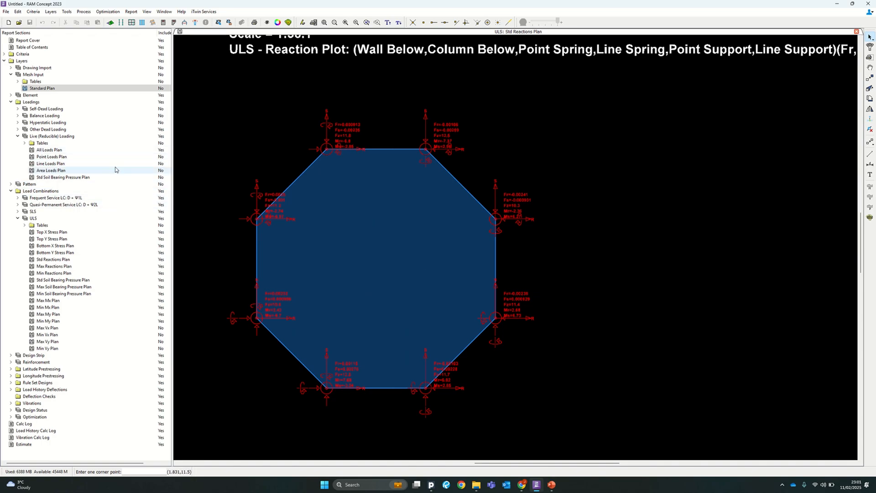
left_click(161, 341)
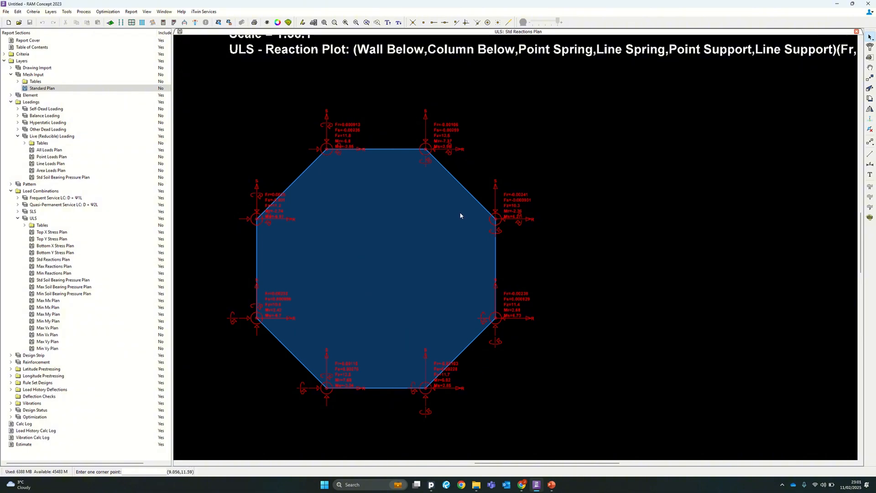
middle_click_drag(409, 267, 425, 245)
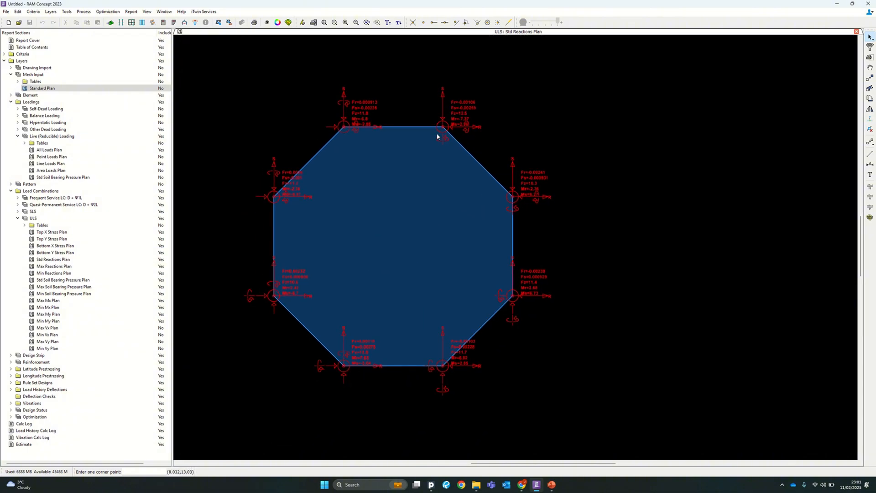
left_click(399, 23)
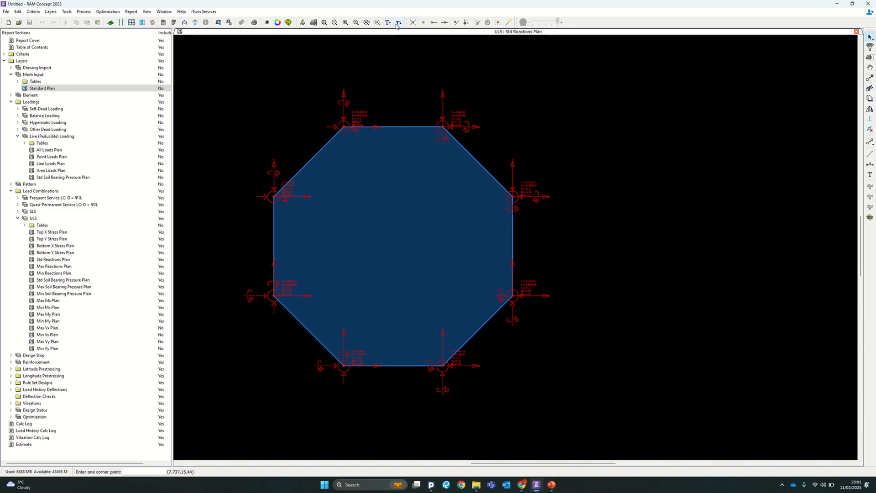
left_click(389, 23)
left_click(389, 23)
left_click(389, 24)
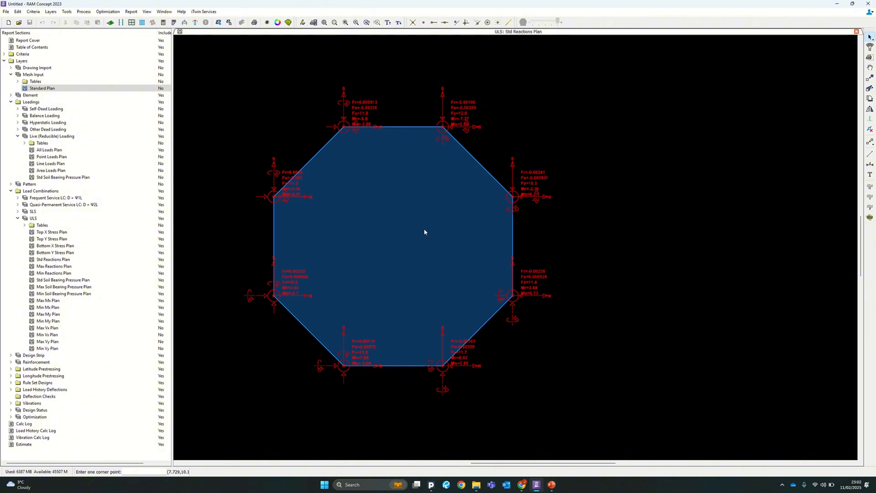
Open the plot settings of the ULS Std Reactions Plan and deactivate the reaction plot
right_click(268, 25)
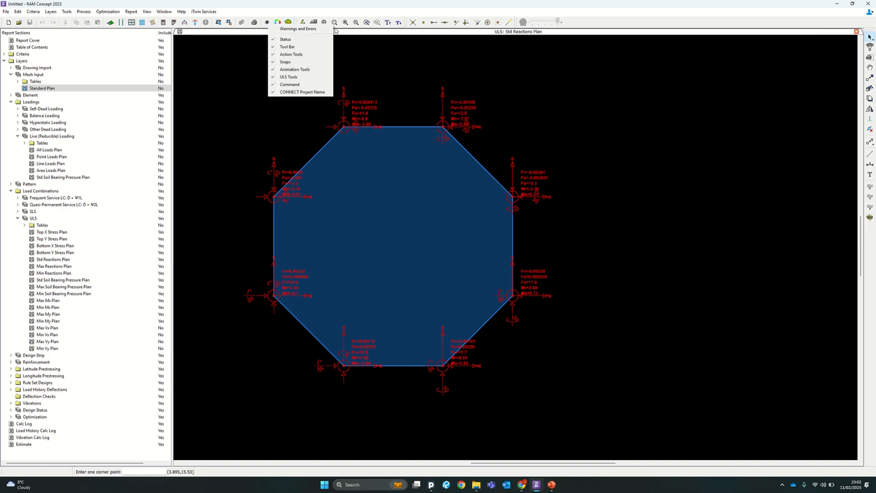
left_click(318, 6)
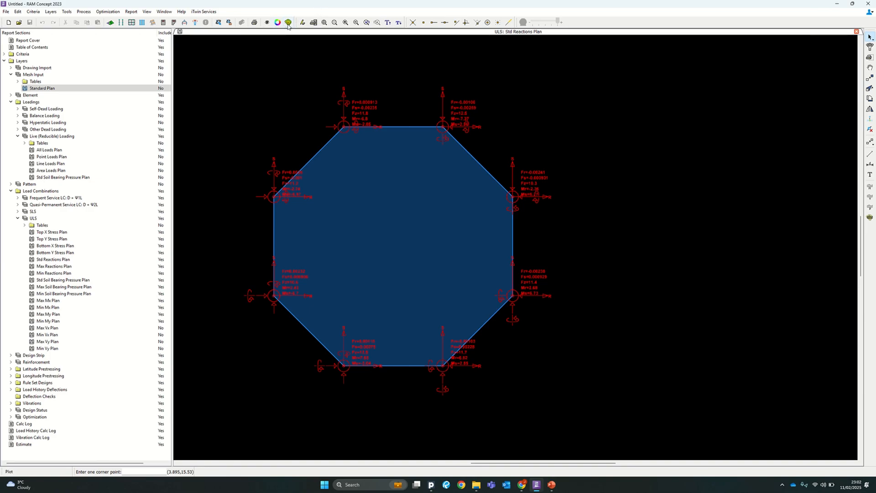
left_click(288, 23)
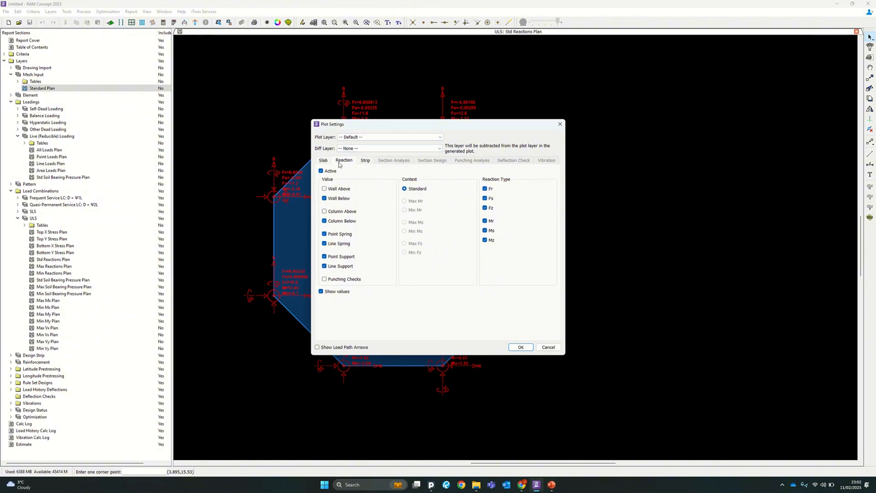
left_click_drag(389, 124, 650, 125)
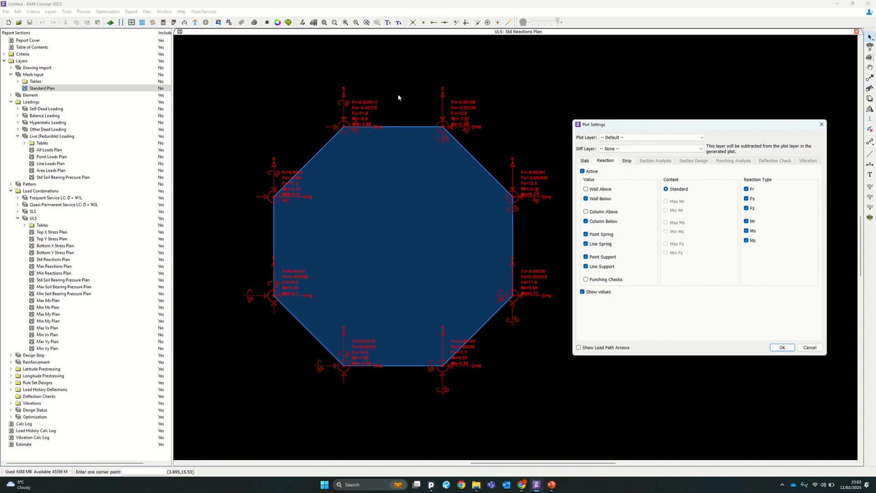
left_click(583, 172)
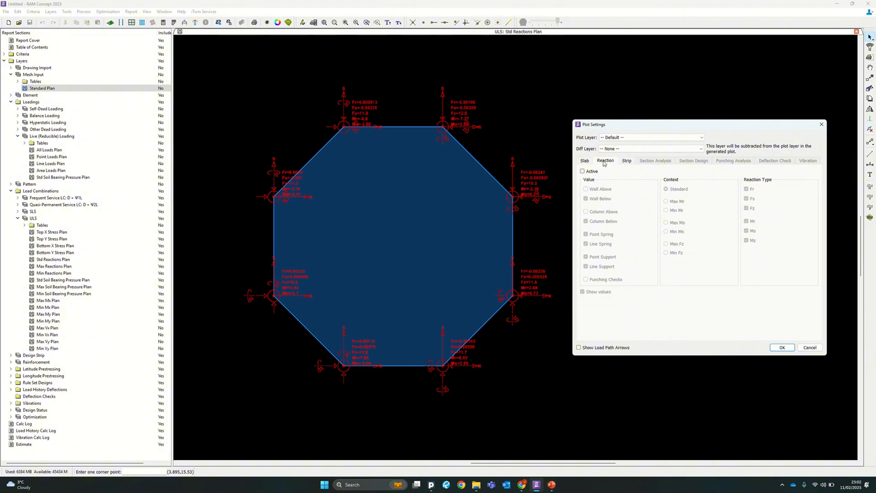
Activate the slab moment plot while the plot layer is still Default
left_click(585, 161)
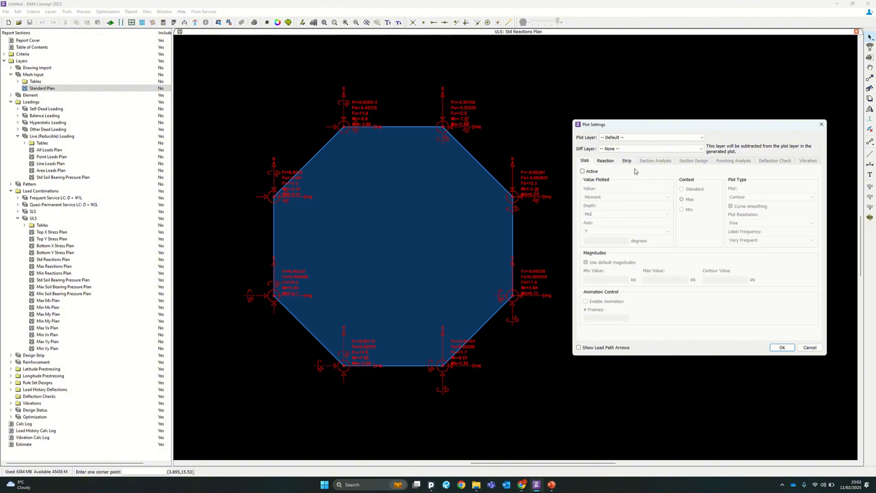
left_click(582, 172)
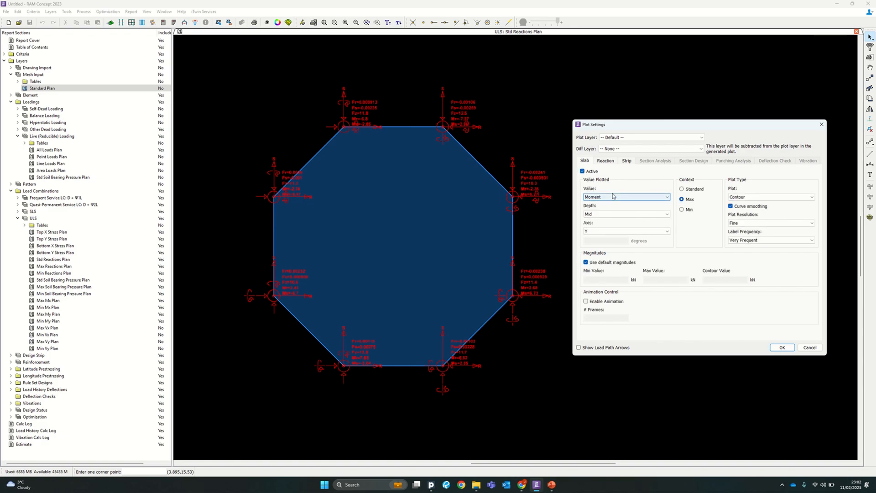
left_click(610, 197)
left_click(610, 197)
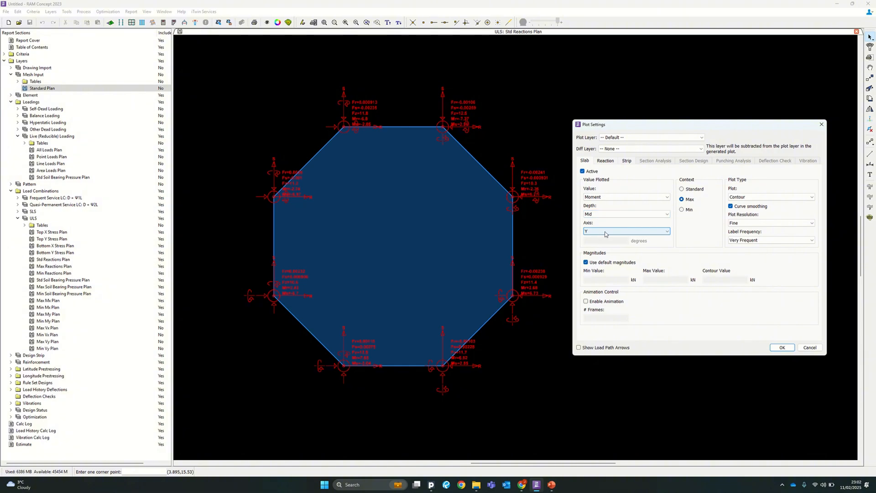
left_click(606, 234)
left_click(606, 234)
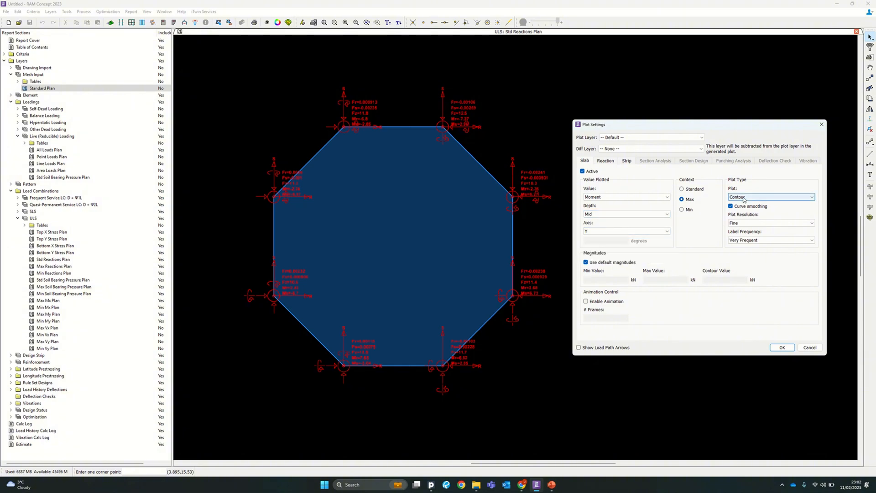
Set the plot layer to ULS and replace the reaction plot with the slab's maximum Y-axis moment contour plot
left_click(638, 138)
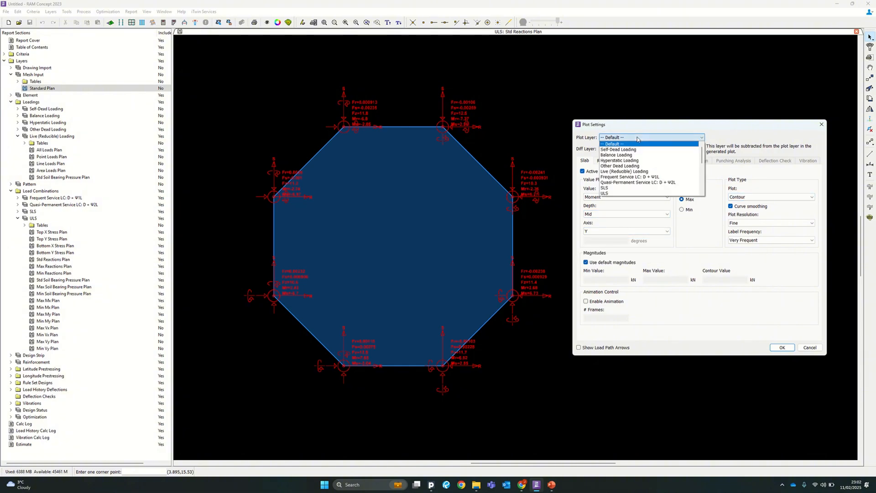
left_click(618, 194)
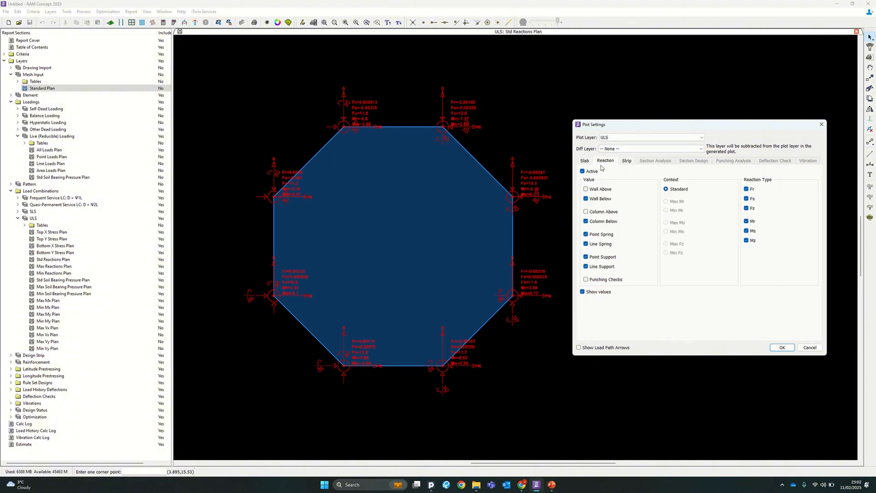
left_click(582, 171)
left_click(584, 161)
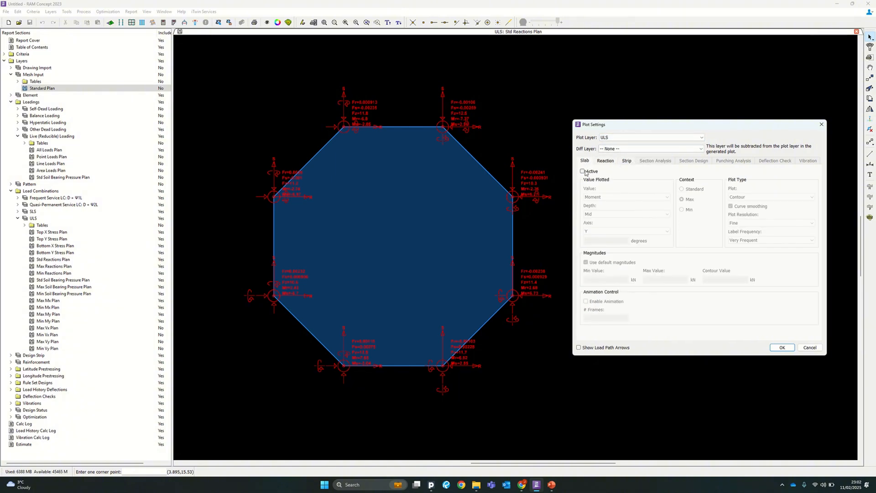
left_click(583, 172)
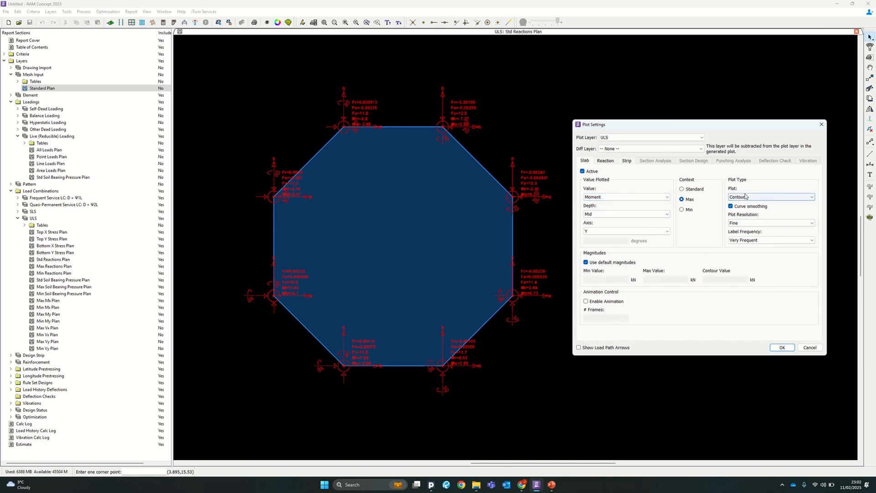
left_click(782, 348)
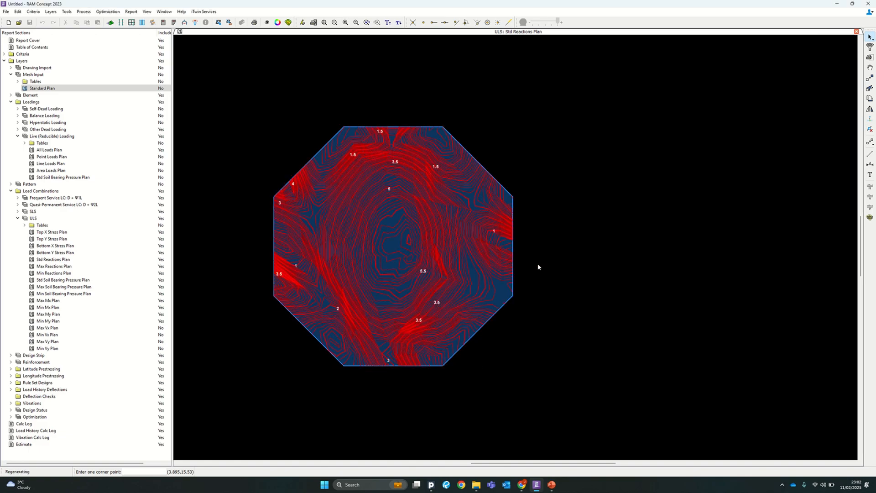
Plot the moment distribution along two successive diagonal lines across the slab, one rising and one falling
middle_click_drag(483, 252, 551, 229)
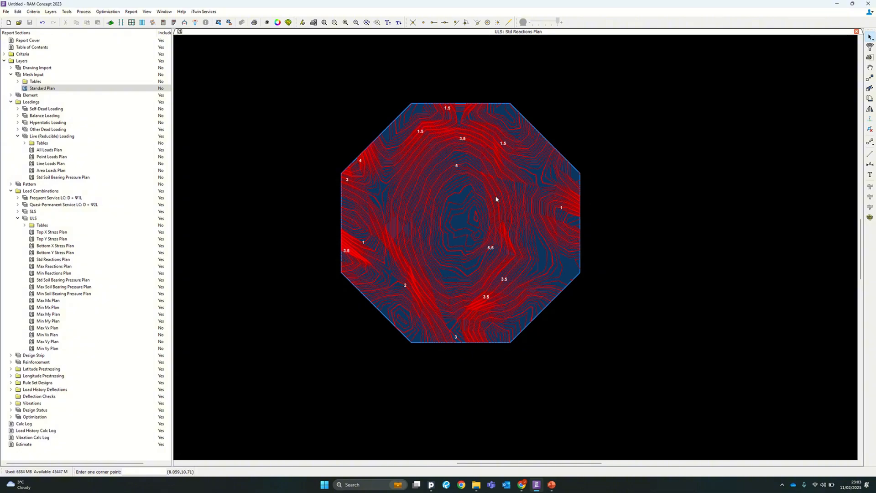
scroll(496, 199, "up", 2)
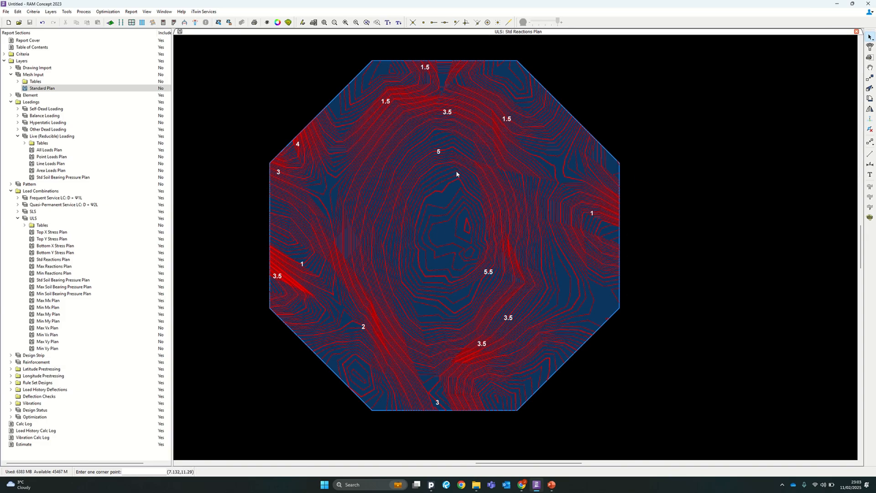
left_click(869, 219)
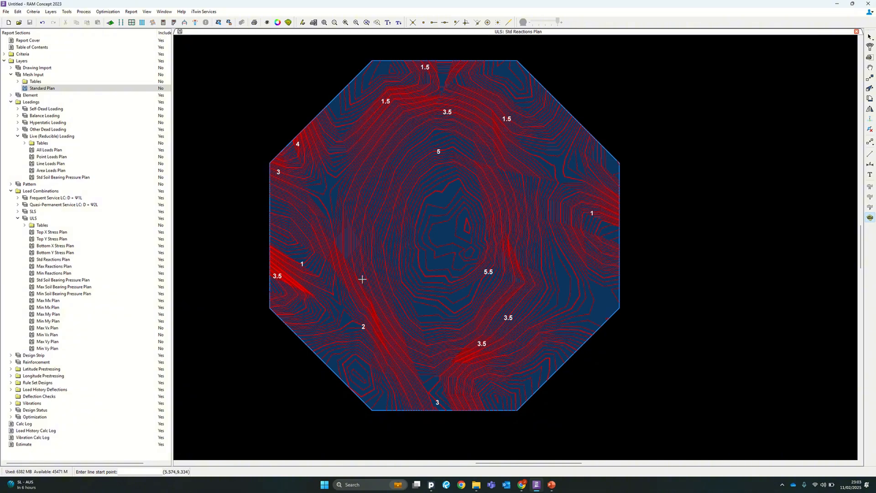
left_click(302, 286)
left_click(595, 172)
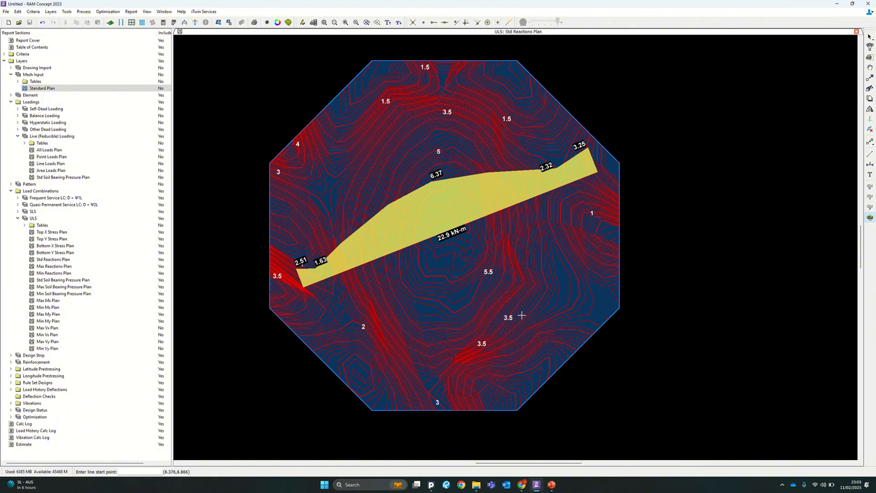
left_click(314, 174)
left_click(595, 311)
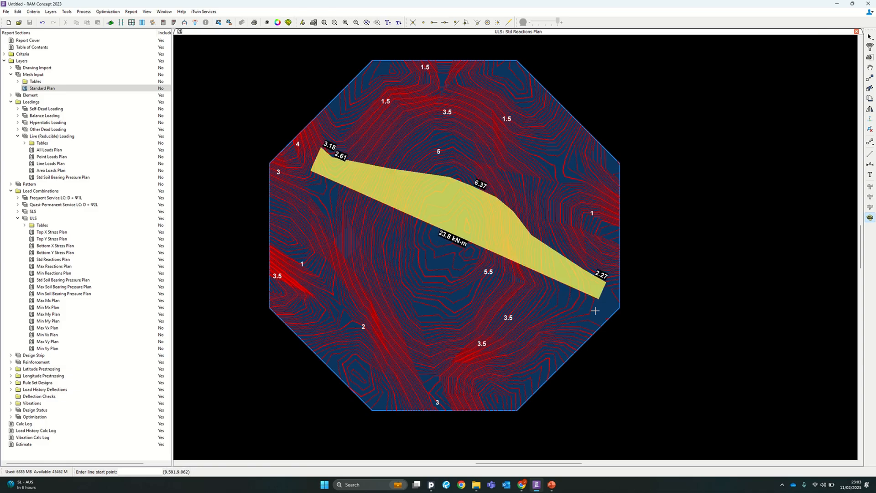
Change the slab moment plot type to Color Contour and clear the moment distribution section from the plan
left_click(288, 23)
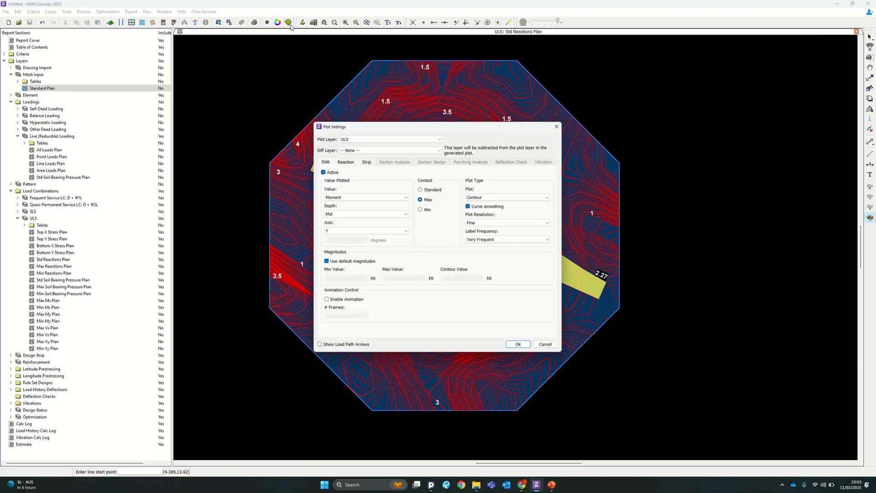
left_click(503, 197)
left_click(496, 206)
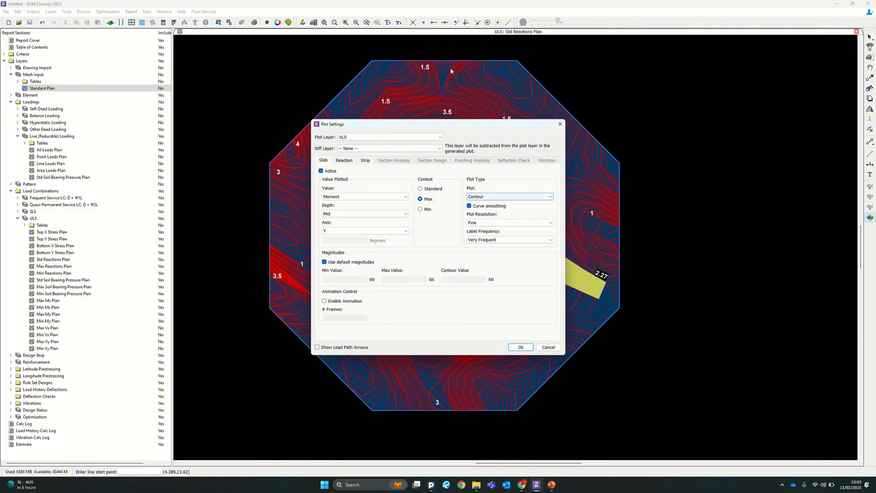
left_click(506, 196)
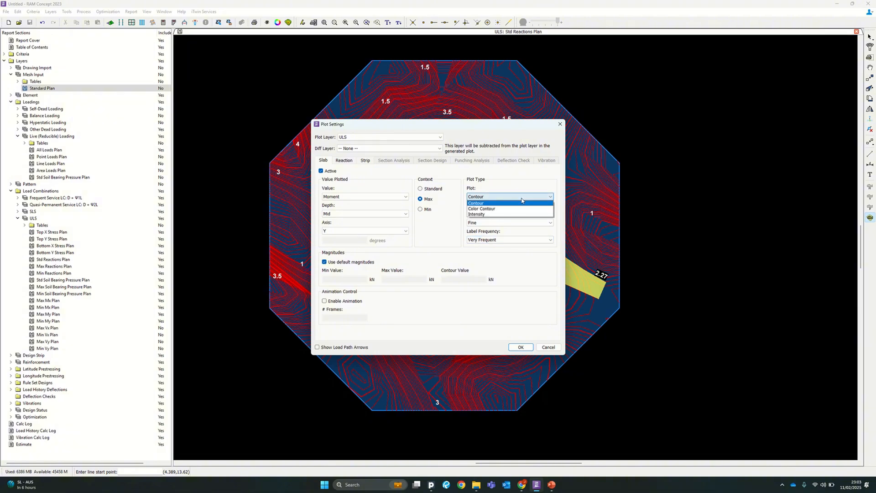
left_click(494, 209)
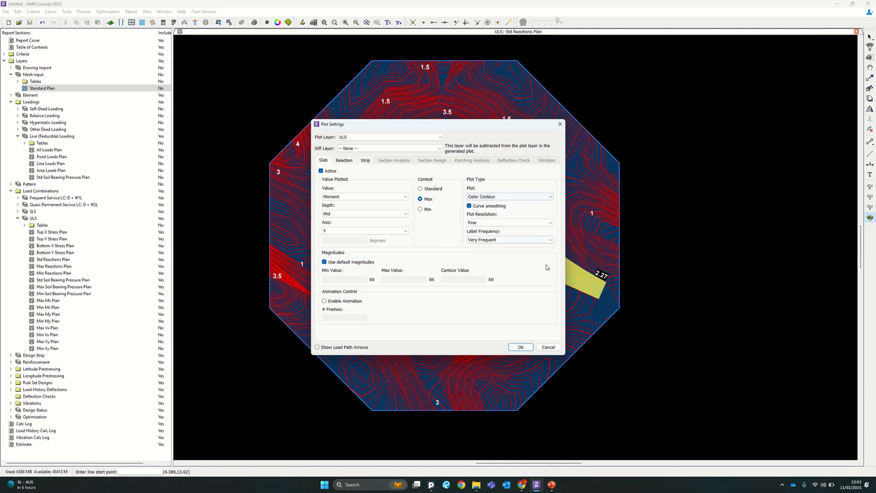
left_click(521, 346)
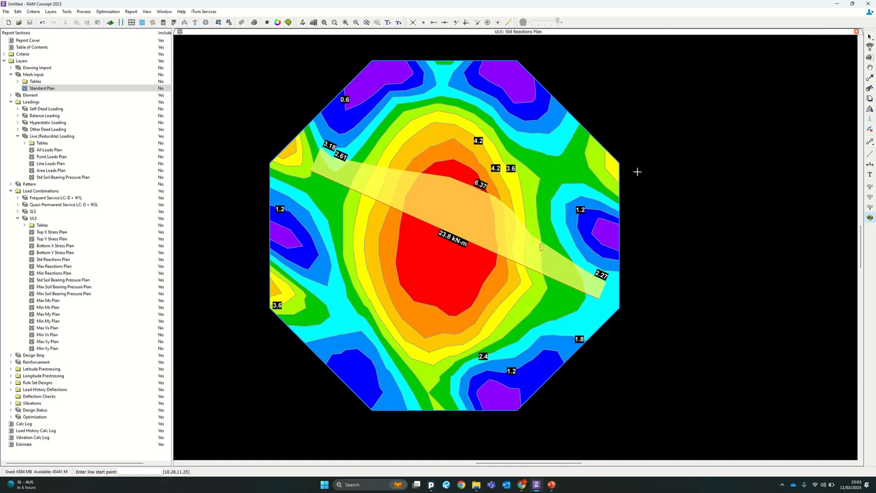
left_click(869, 37)
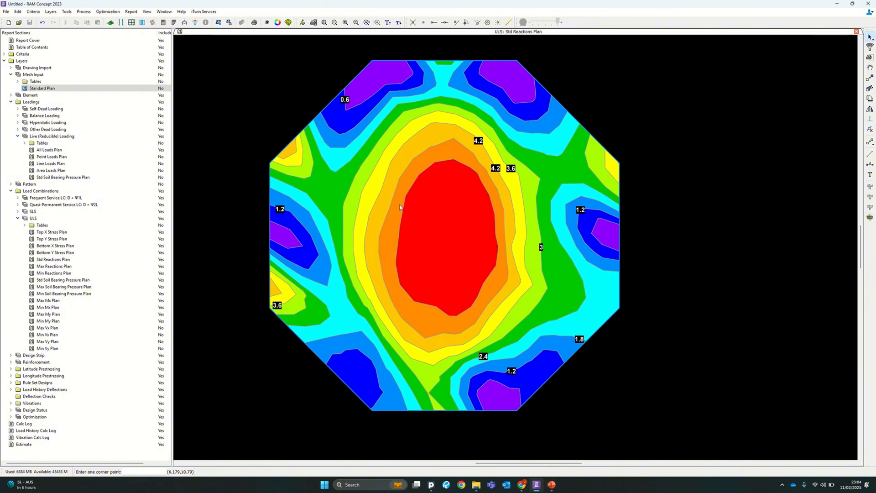
Examine the slab's coloured bending moment contours and their legend on the ULS Std Reactions Plan, and close the plan
scroll(400, 207, "down", 3)
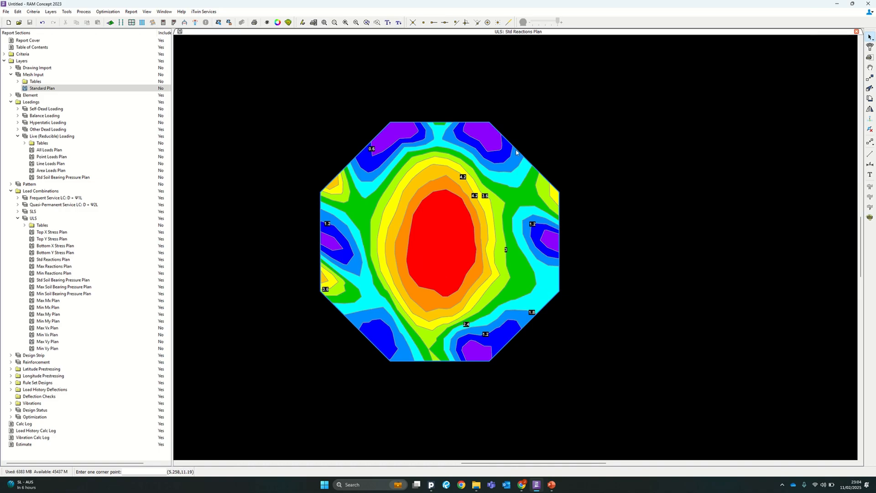
scroll(429, 270, "up", 3)
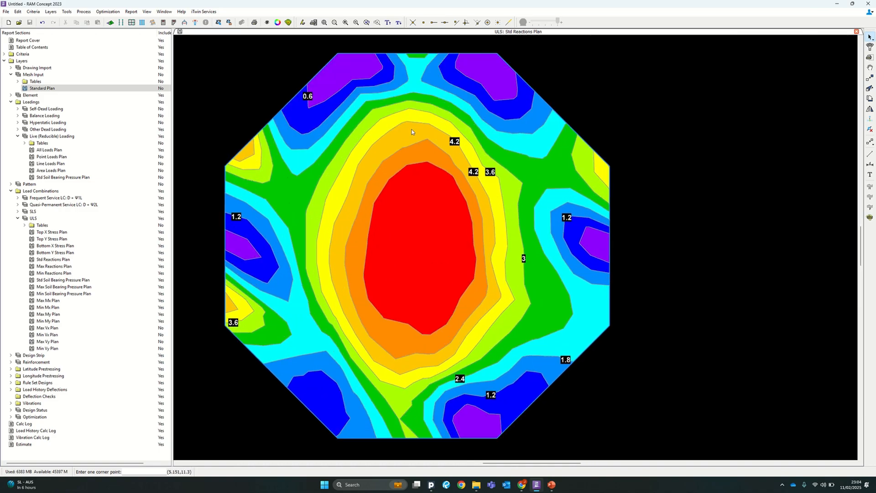
scroll(505, 207, "down", 5)
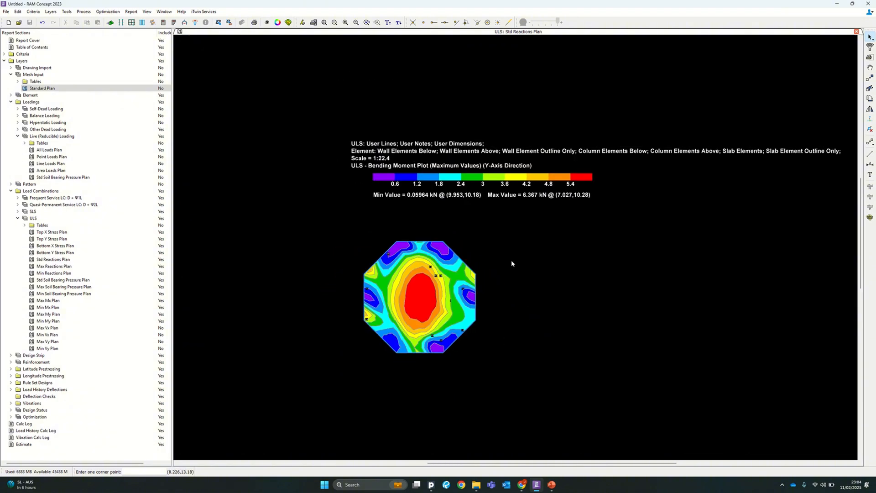
middle_click_drag(511, 262, 479, 201)
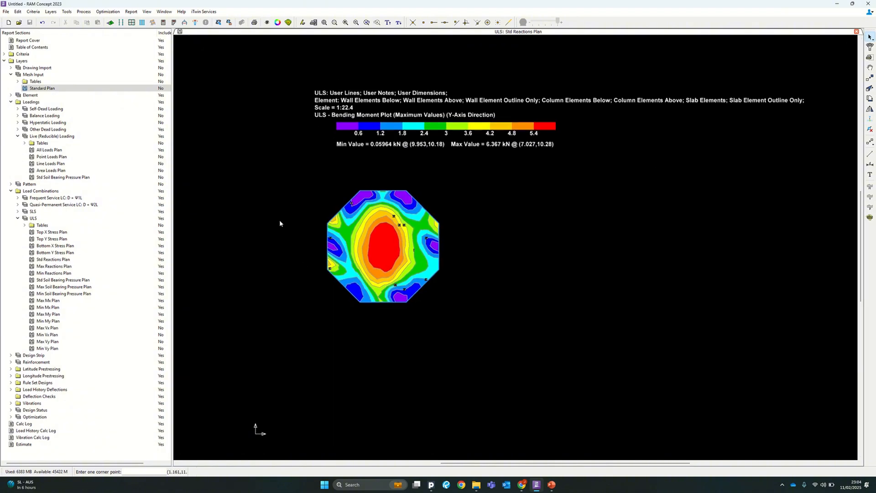
scroll(291, 265, "up", 2)
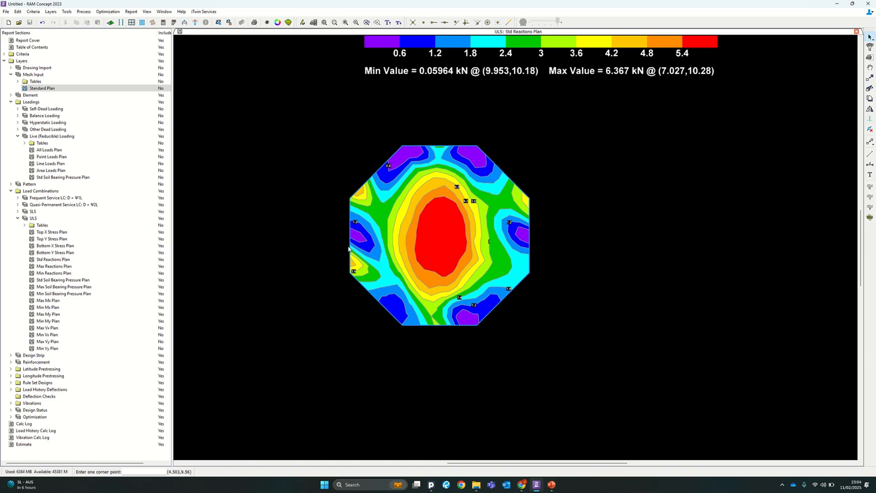
scroll(608, 231, "down", 3)
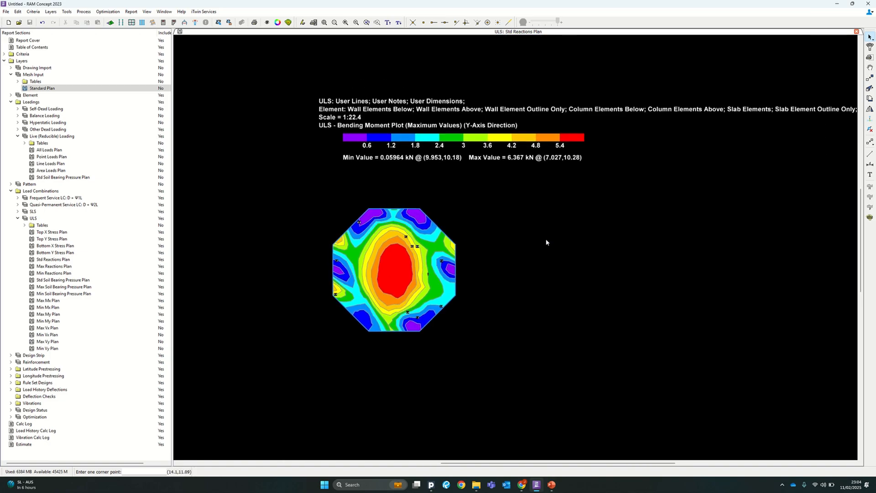
middle_click_drag(593, 264, 585, 266)
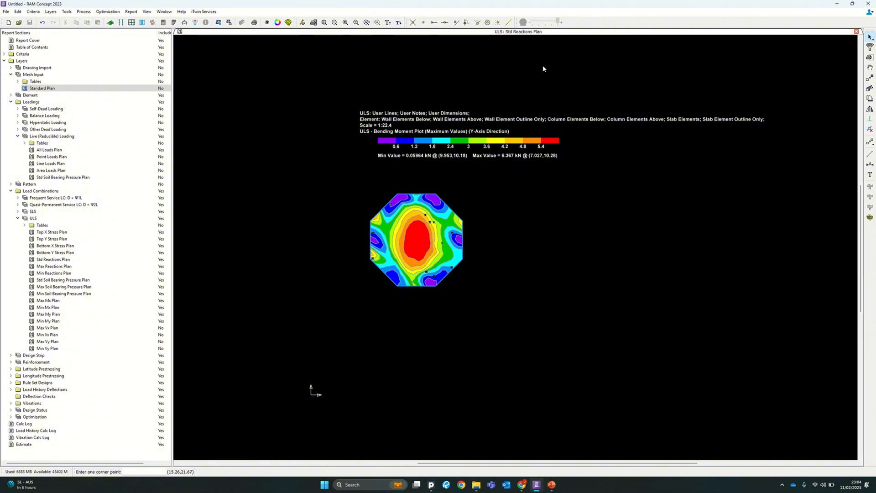
scroll(514, 222, "up", 2)
middle_click_drag(514, 223, 522, 201)
scroll(522, 202, "down", 1)
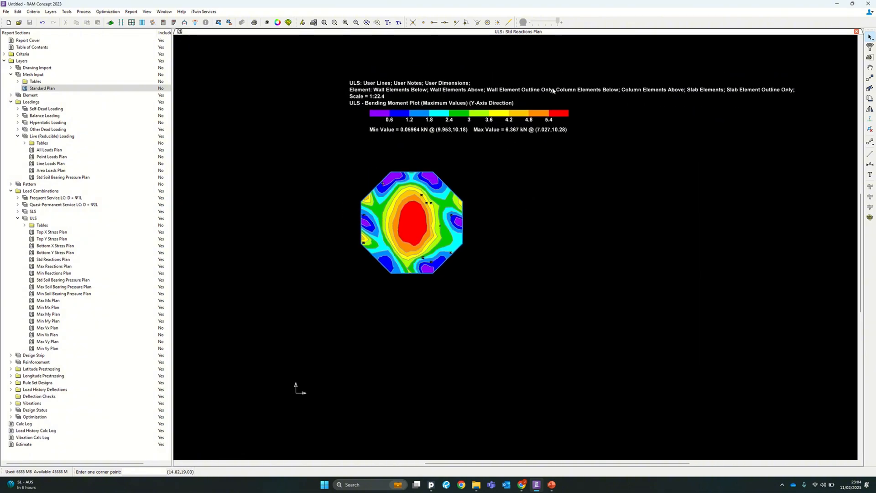
left_click(856, 31)
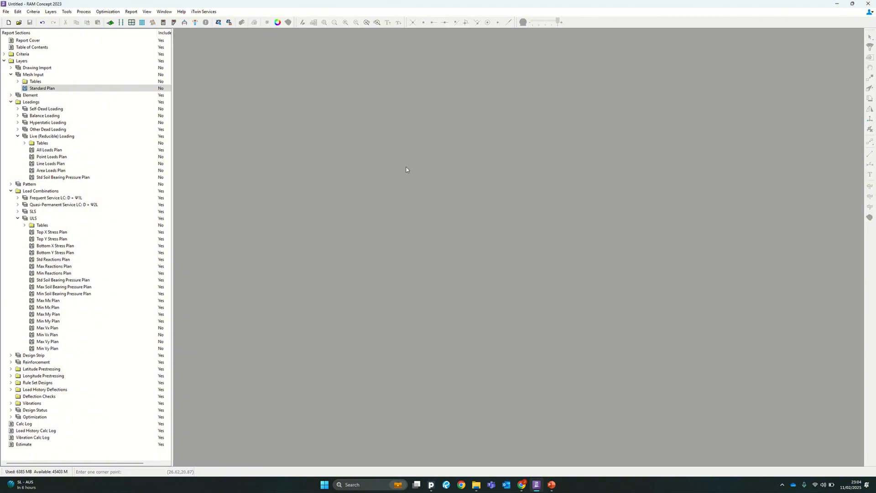
Collapse the Loadings, Mesh Input and Load Combinations layers and open the Design Strip layer's Latitude Design Spans Plan
left_click(10, 102)
left_click(10, 74)
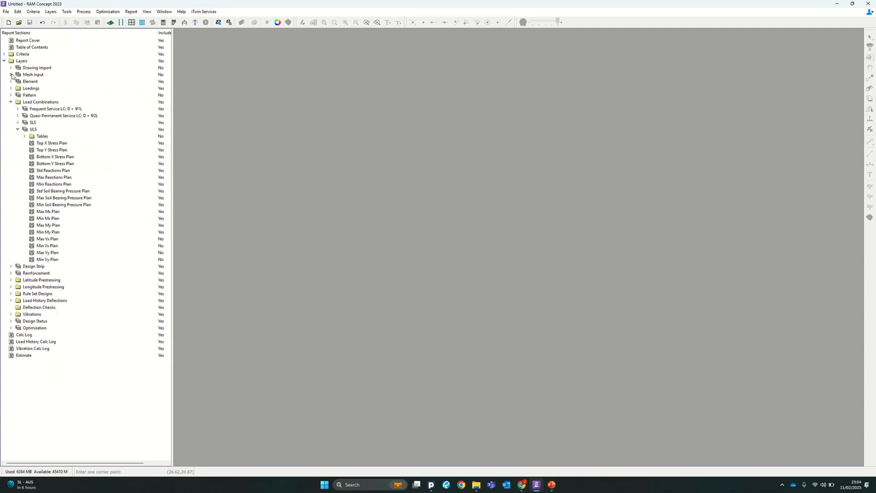
left_click(11, 102)
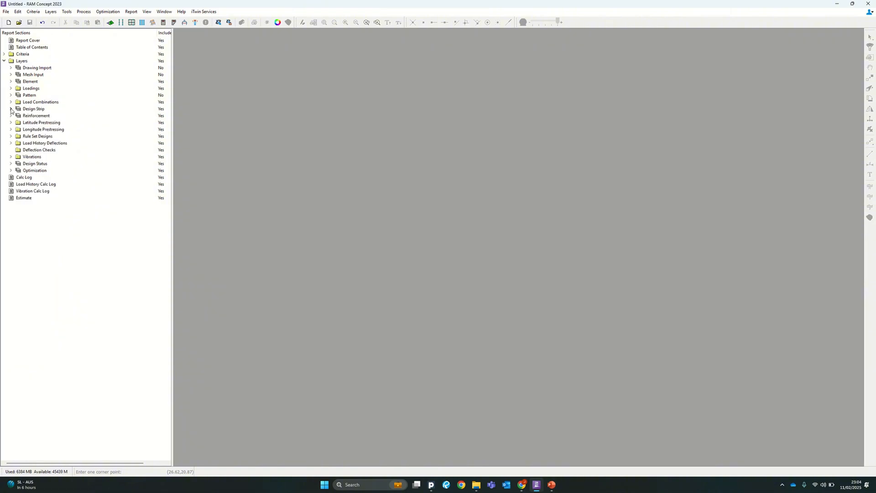
left_click(11, 109)
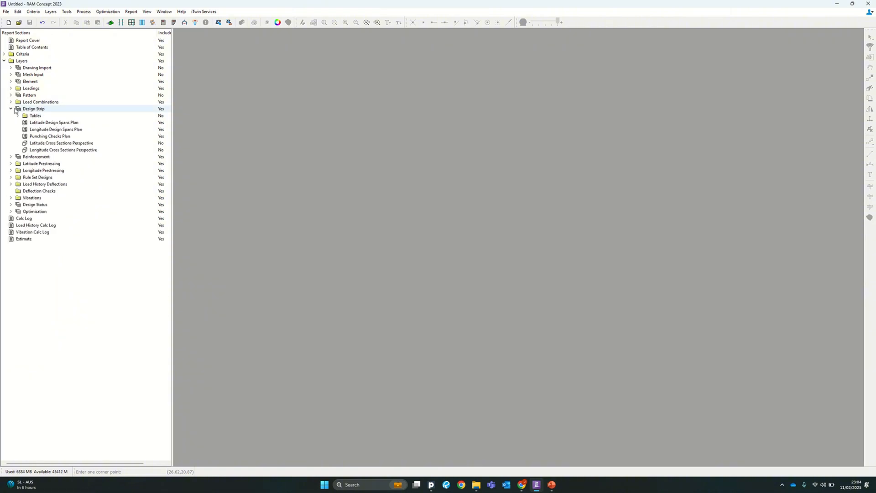
left_click(50, 122)
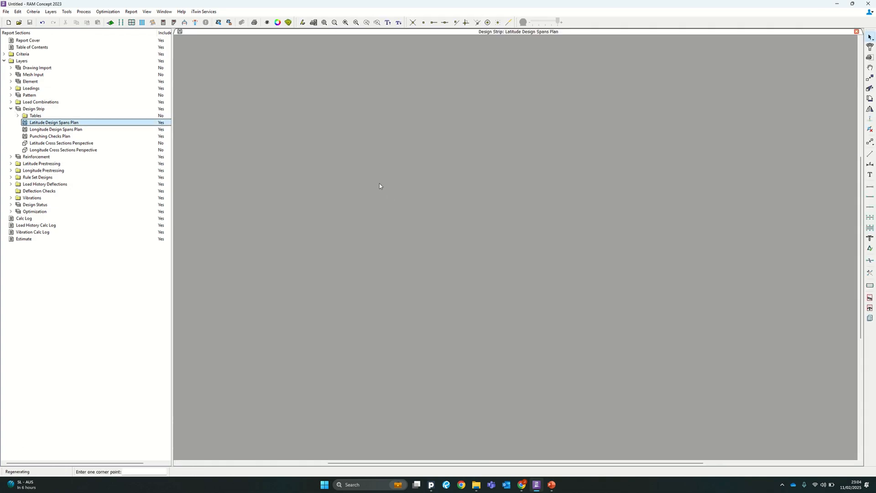
Examine the slab outline and plan heading on the Latitude Design Spans Plan
scroll(549, 250, "up", 5)
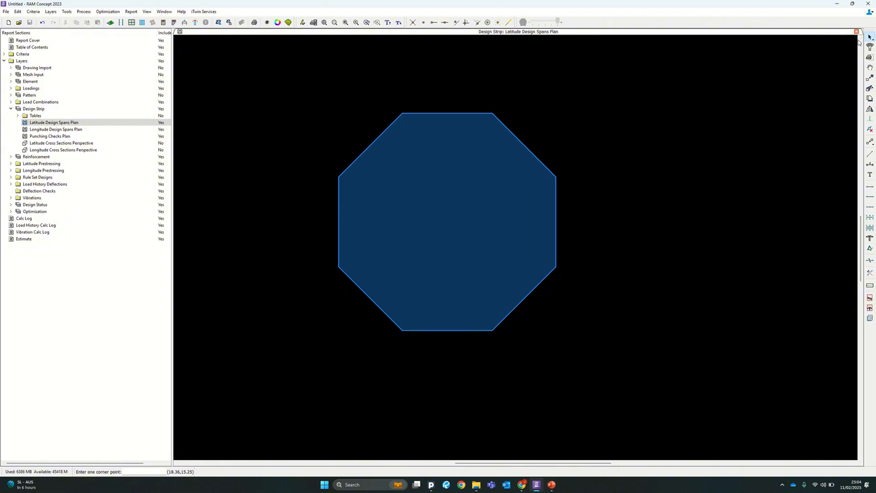
scroll(503, 247, "down", 6)
middle_click_drag(515, 212, 422, 207)
scroll(484, 201, "up", 2)
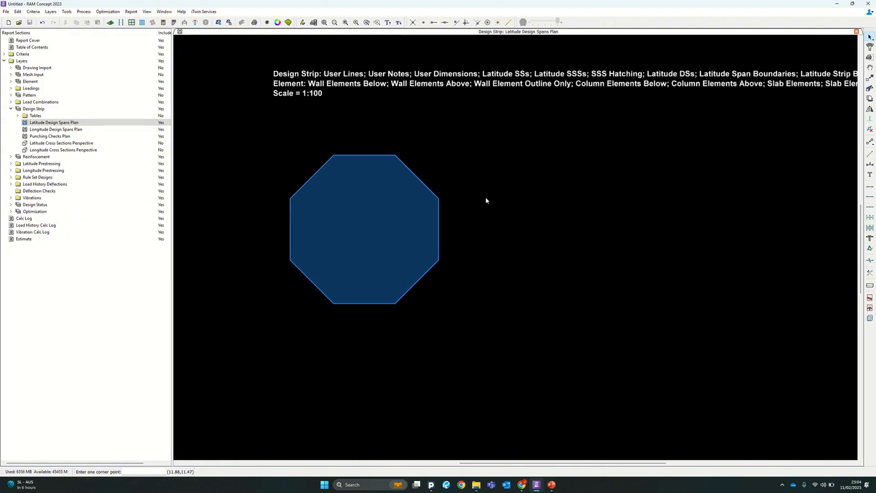
mouse_move(546, 146)
middle_mouse_down()
mouse_move(524, 158)
mouse_move(538, 143)
middle_mouse_up()
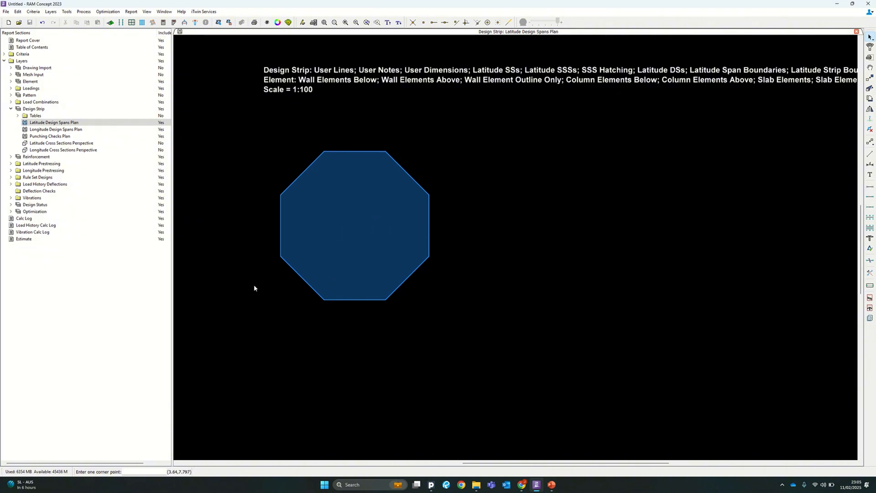
middle_click_drag(368, 295, 443, 320)
scroll(417, 309, "up", 5)
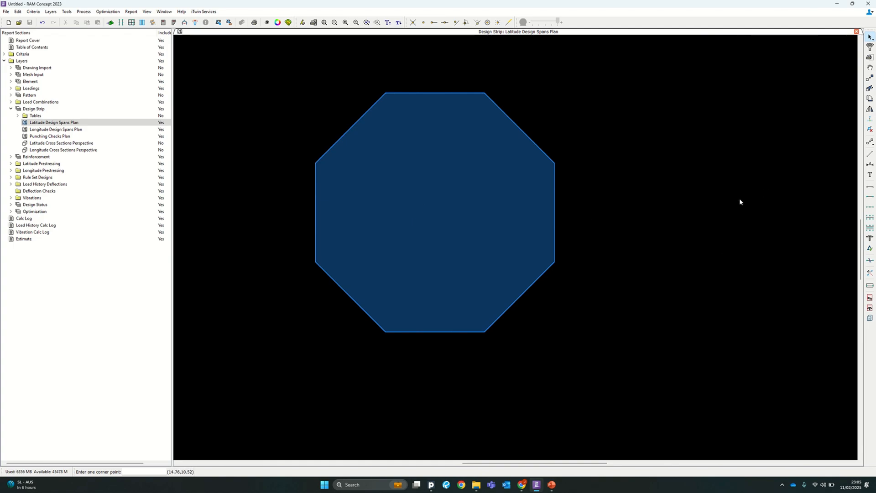
Expand the Element and Mesh Input layers and open the Mesh Input Standard Plan
left_click(11, 82)
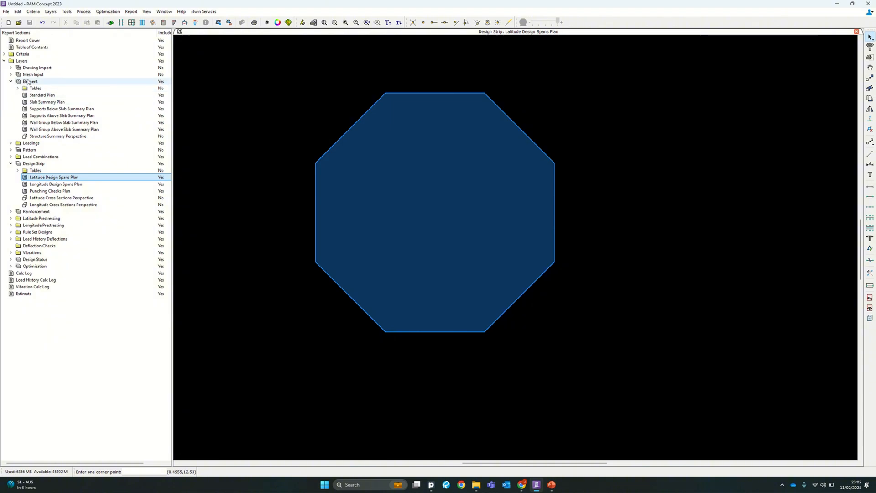
left_click(11, 75)
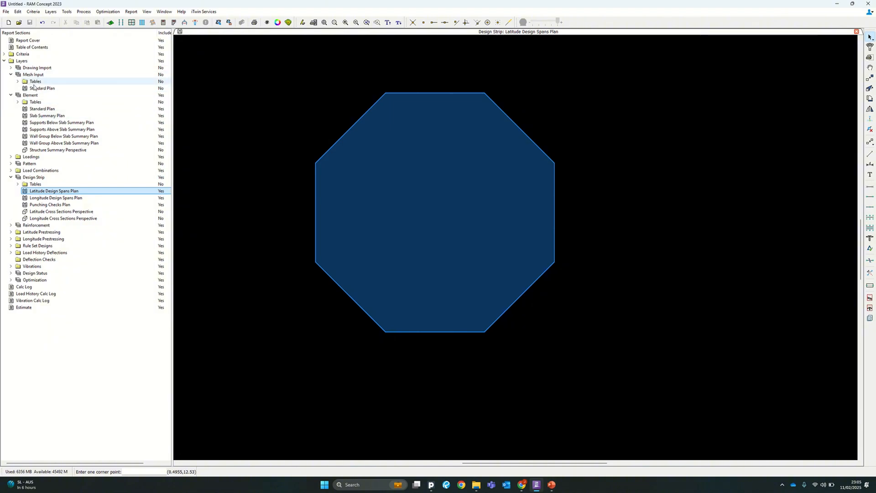
double_click(42, 88)
scroll(530, 249, "up", 5)
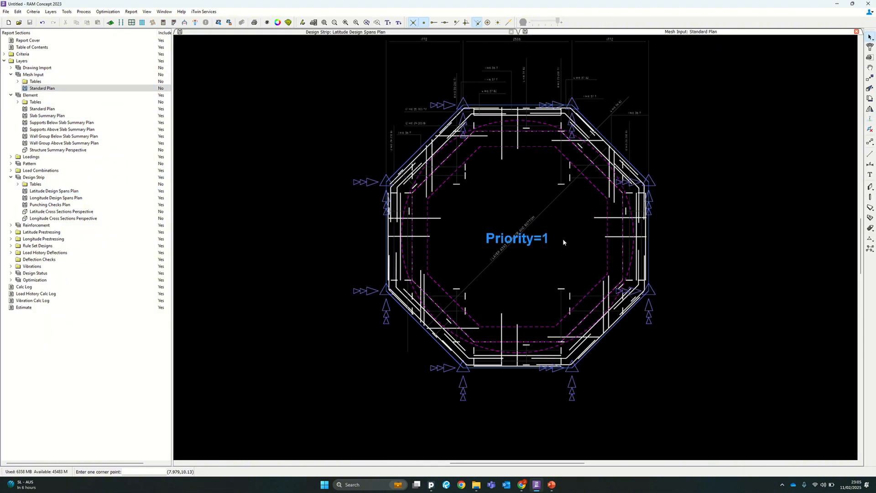
left_click(870, 197)
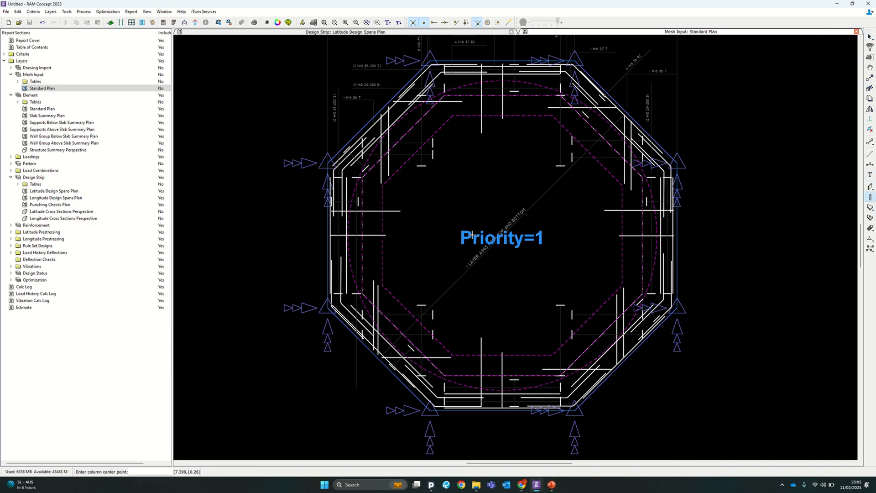
left_click(467, 170)
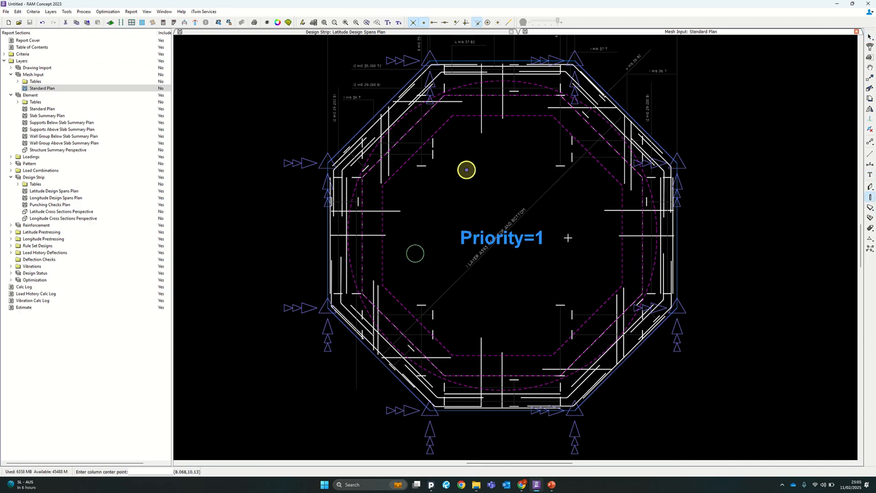
left_click(604, 222)
key("ctrl+z")
key("ctrl+z")
key("ctrl+z")
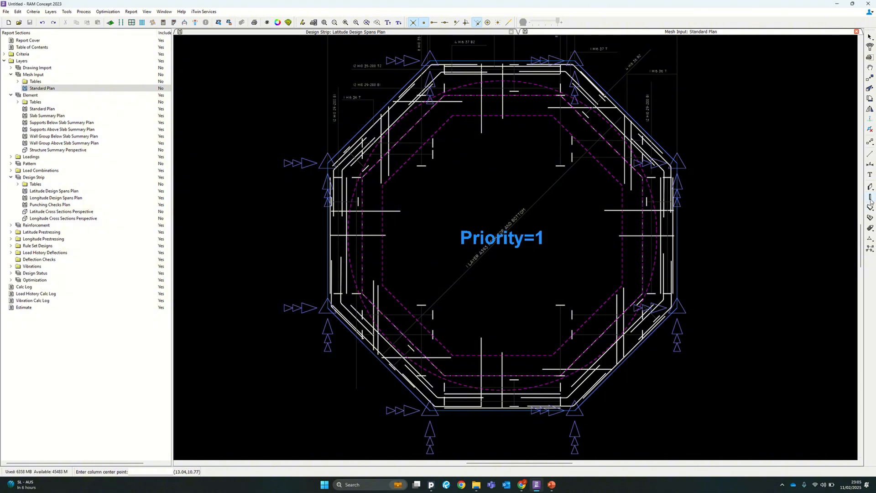
Place three default circular columns in the slab interior: one west of centre, one north and one east
double_click(870, 198)
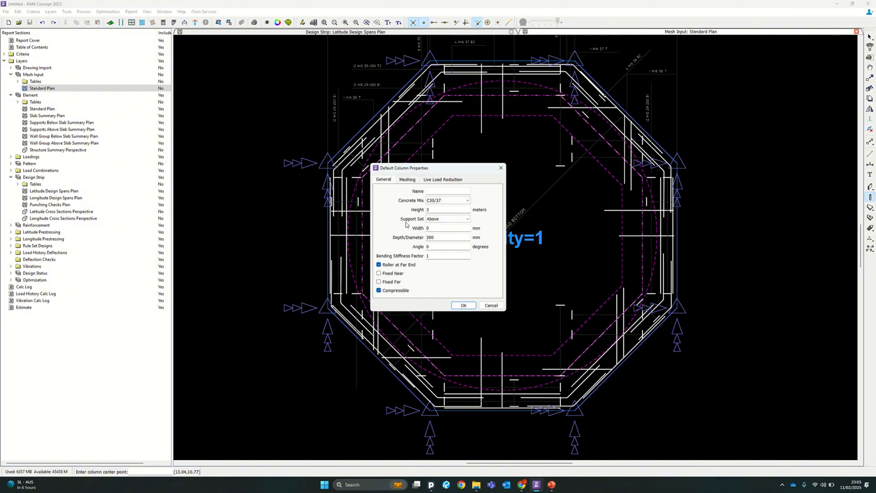
left_click(501, 168)
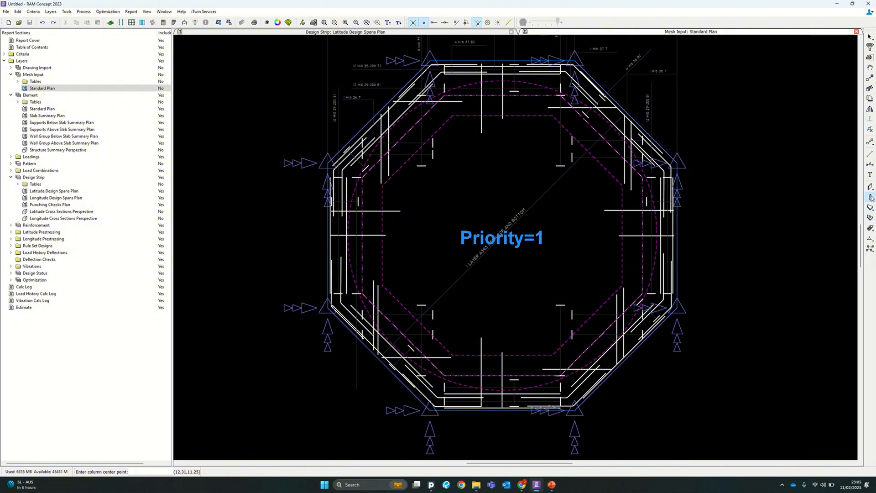
left_click(870, 188)
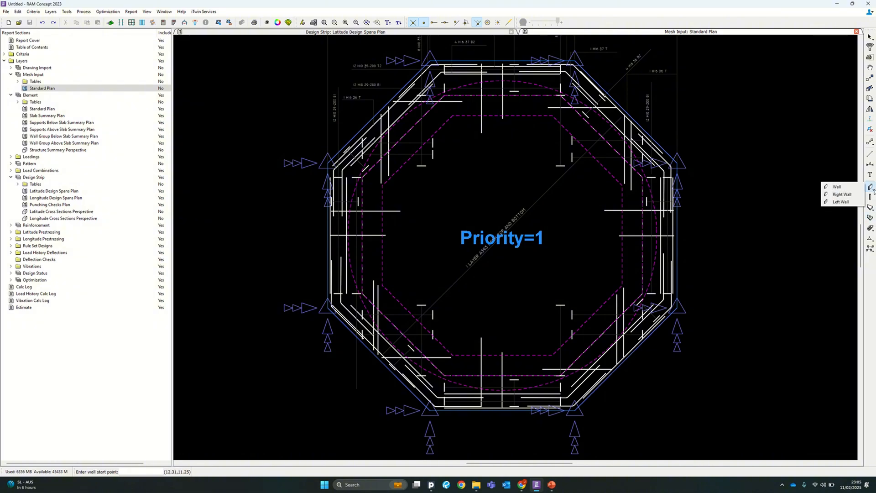
left_click(870, 197)
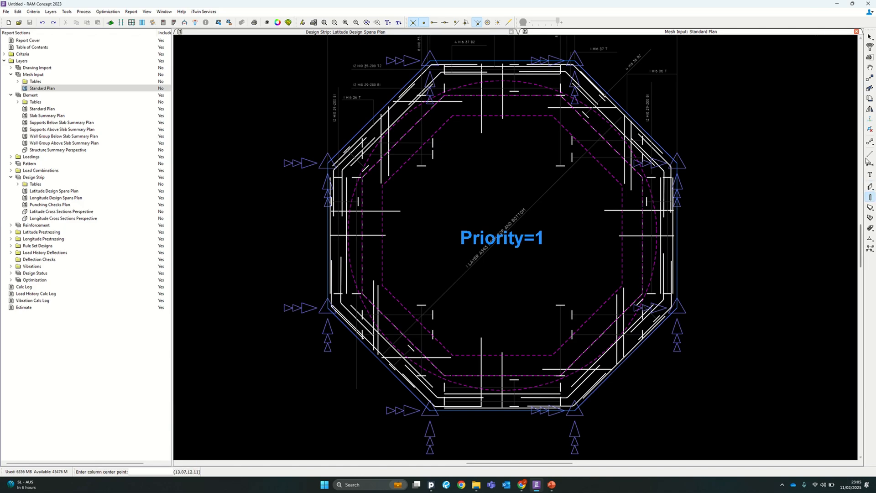
left_click(412, 238)
left_click(477, 172)
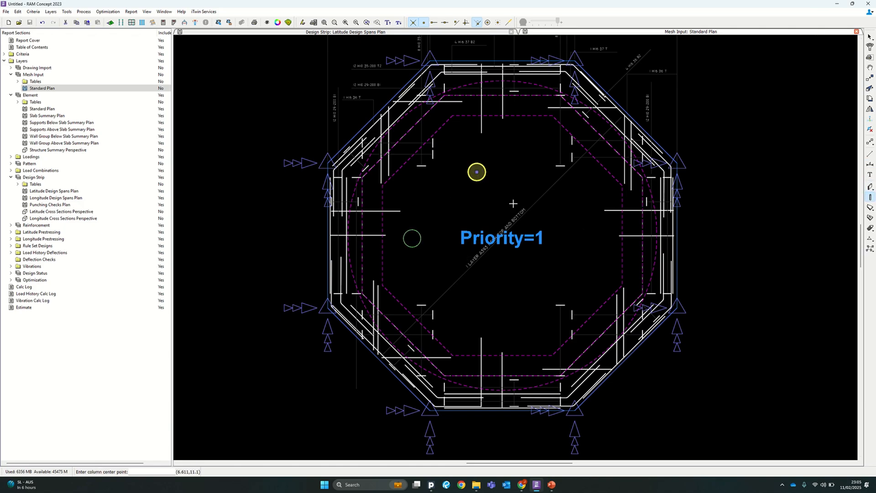
left_click(592, 235)
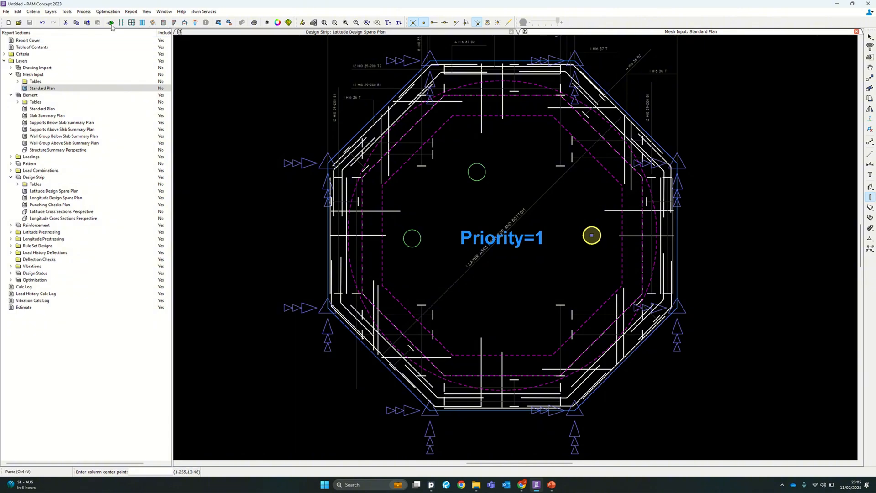
Generate the element mesh and check the slab and columns in the Structure Summary Perspective
left_click(110, 23)
left_click(438, 262)
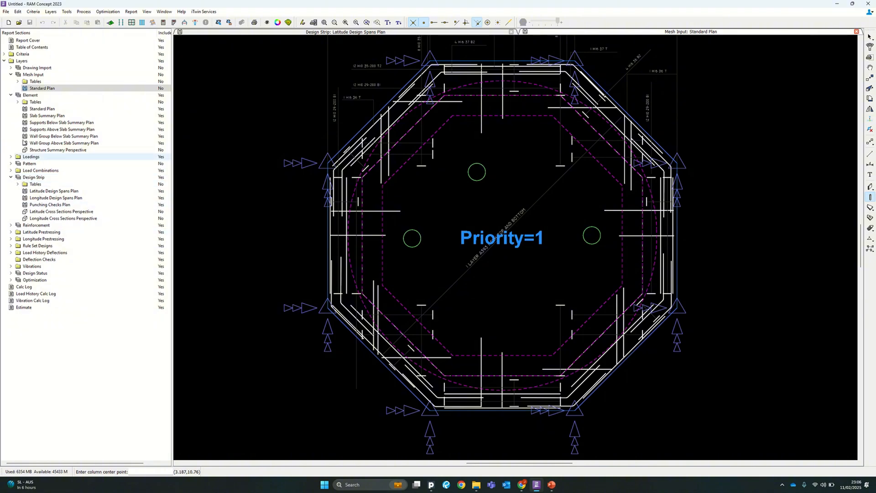
left_click(11, 95)
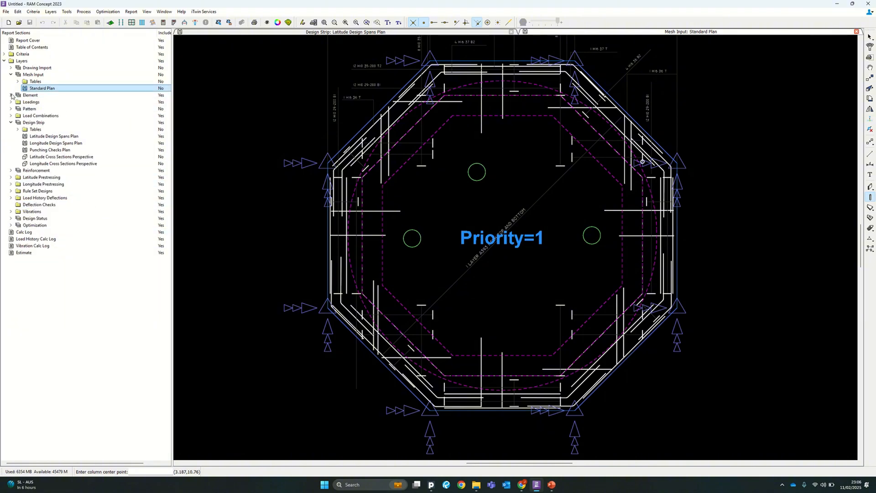
left_click(11, 95)
left_click_drag(58, 150, 387, 234)
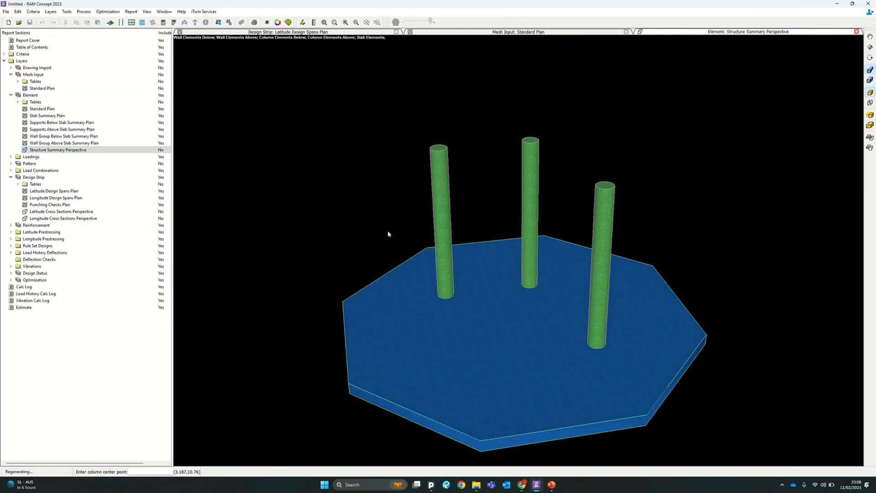
scroll(547, 169, "down", 2)
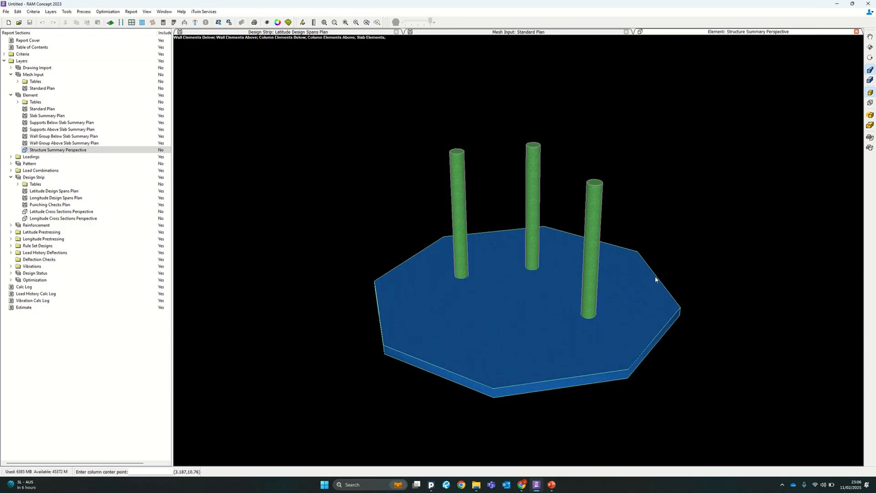
middle_click_drag(680, 344, 613, 292)
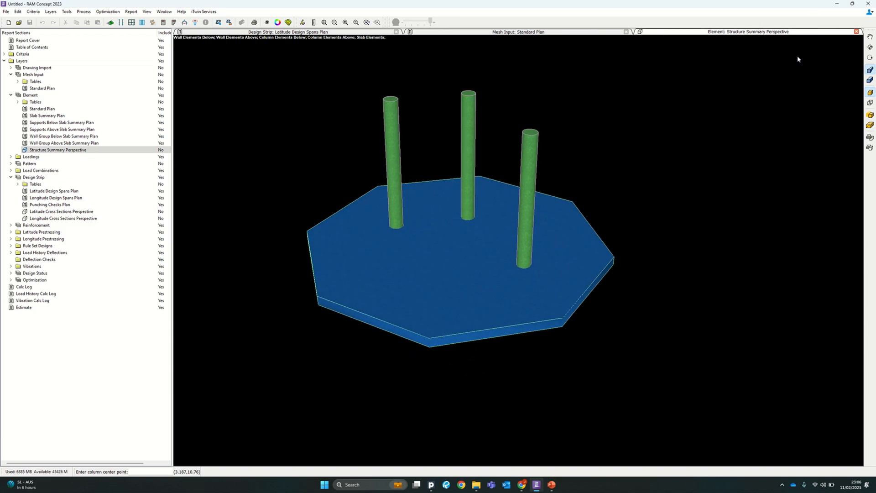
left_click(857, 32)
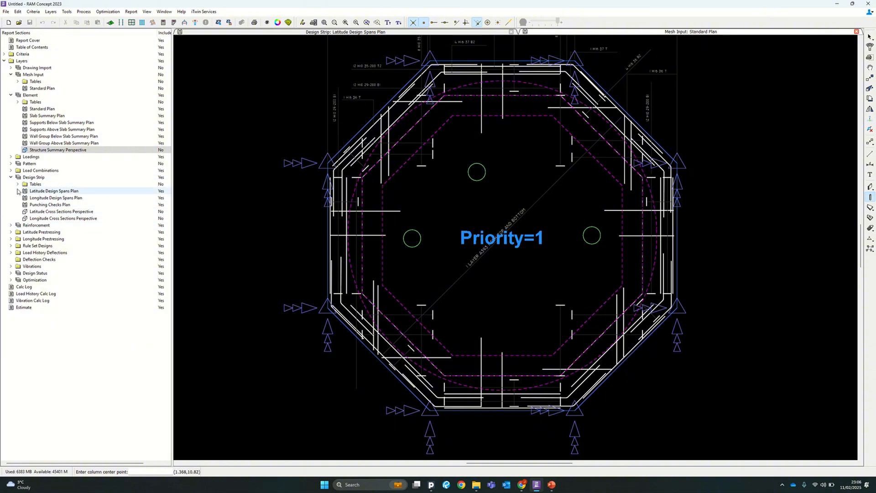
Open the Latitude Design Spans Plan and enable object snaps and orthogonal snapping for drawing span segments
left_click(36, 192)
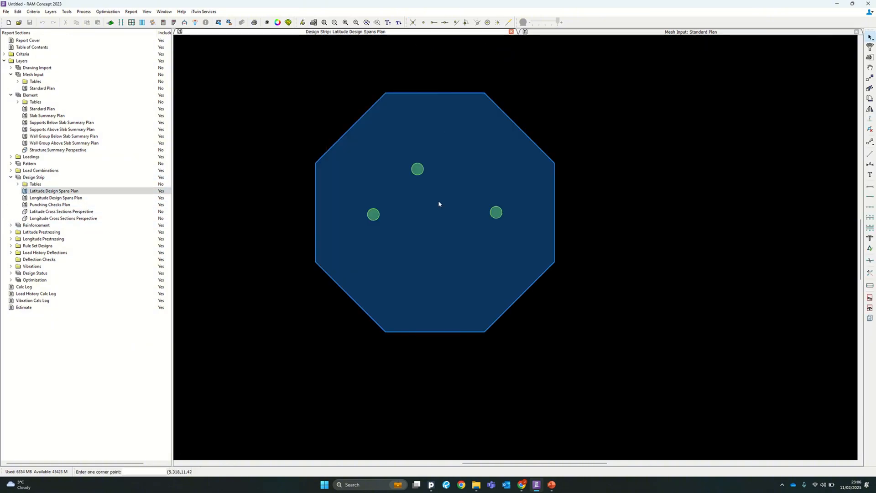
scroll(519, 226, "up", 3)
middle_click_drag(533, 225, 588, 215)
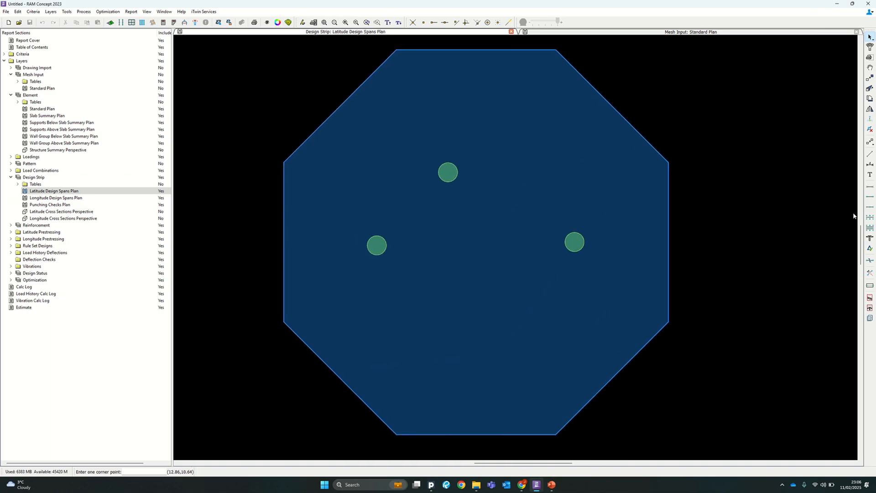
left_click(872, 197)
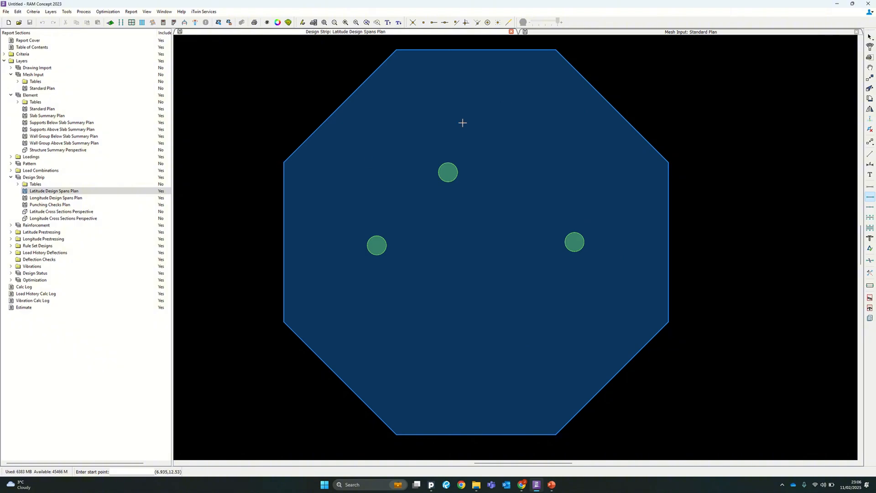
left_click(413, 23)
left_click(424, 22)
left_click(437, 23)
left_click(456, 23)
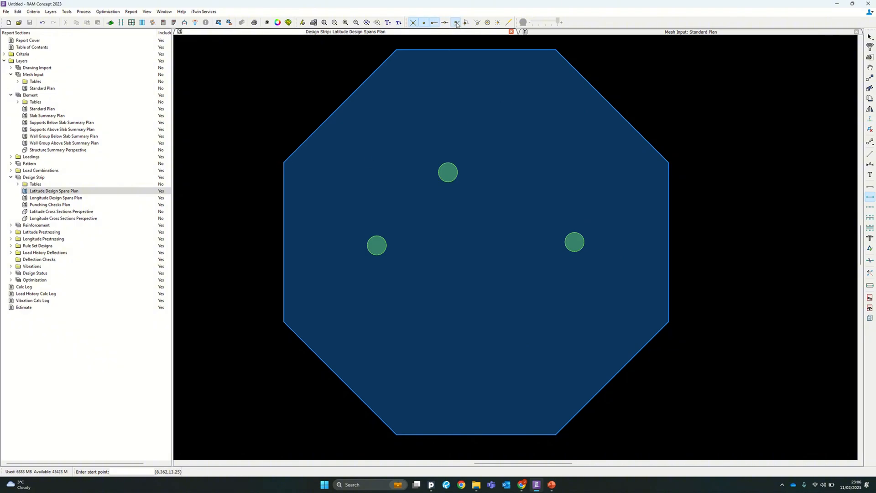
left_click(477, 23)
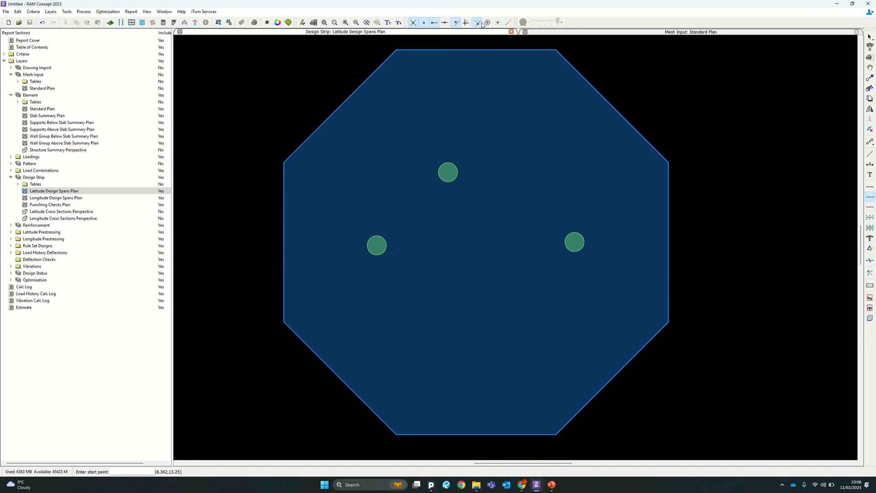
Draw two horizontal span segments from the northern column's centre, one to the slab's west edge and one to its east edge
left_click(448, 172)
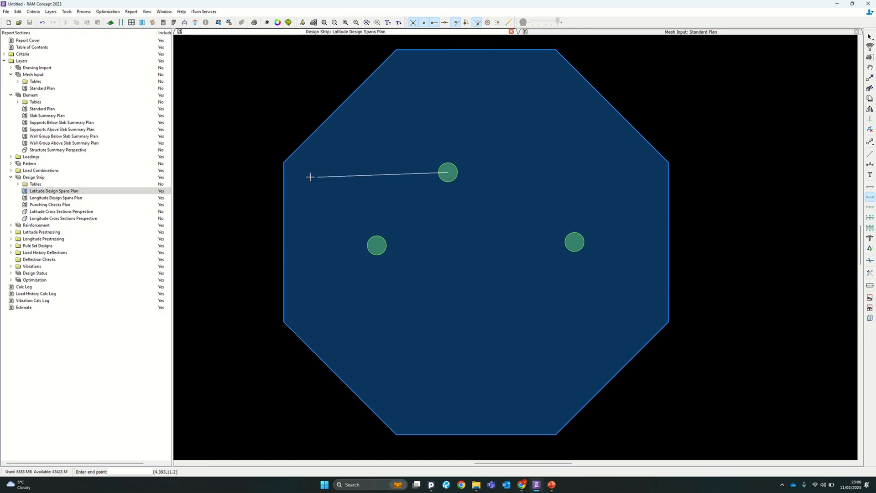
left_click(284, 172)
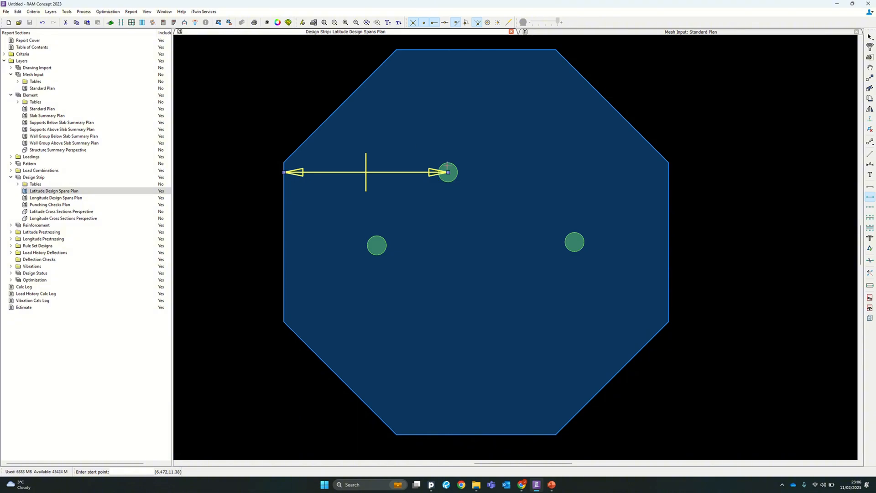
left_click(447, 172)
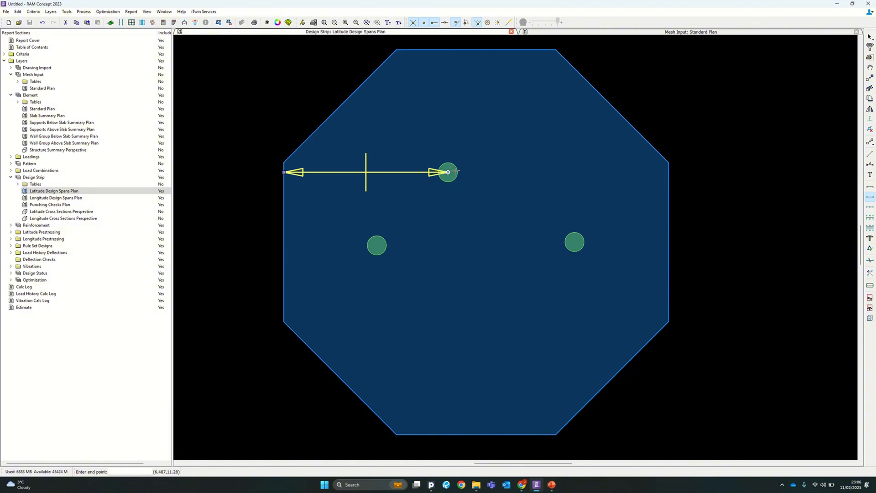
left_click(667, 173)
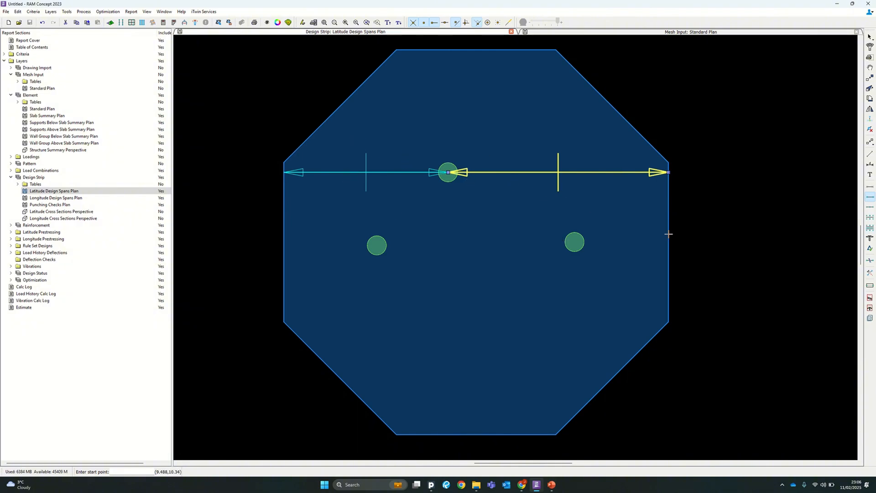
Draw a horizontal Latitude span boundary across the full slab, between the northern column and the two lower columns
left_click(870, 217)
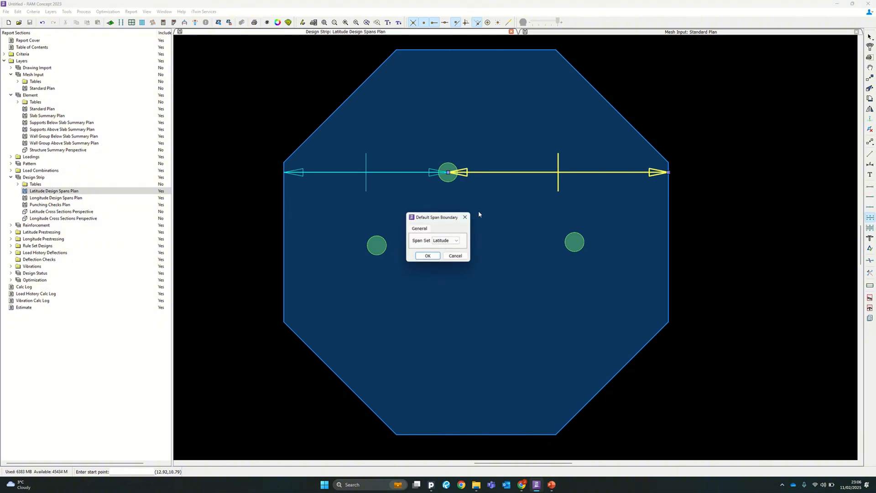
left_click(466, 217)
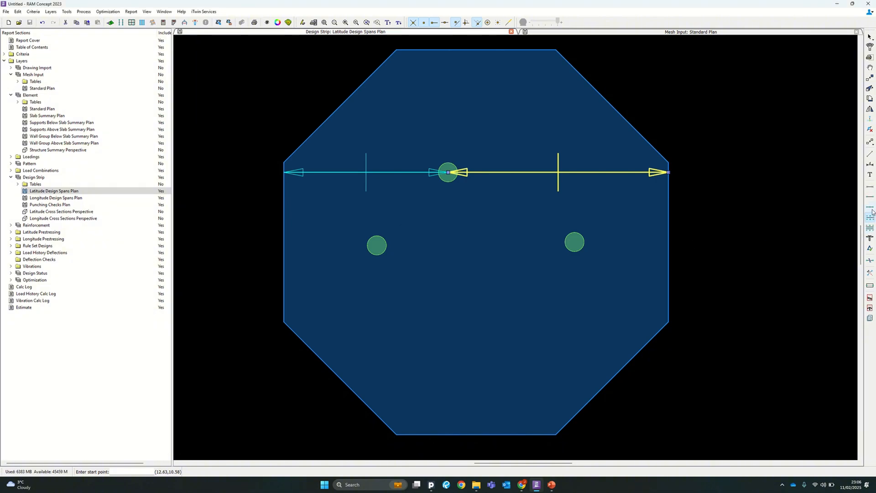
left_click(870, 227)
key("Return")
left_click(284, 205)
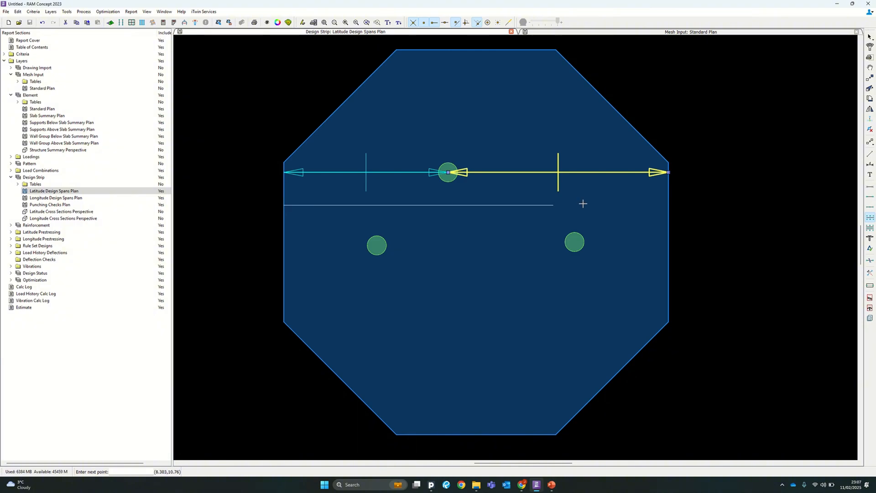
left_click(668, 204)
right_click(651, 221)
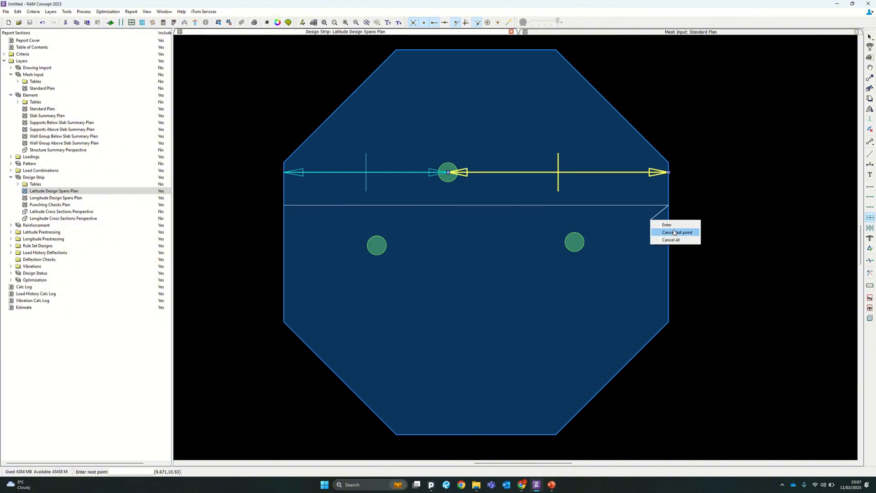
left_click(666, 231)
Draw a second span boundary above the northern column between the slab's two upper sloping edges, with orthogonal snapping off
left_click(300, 145)
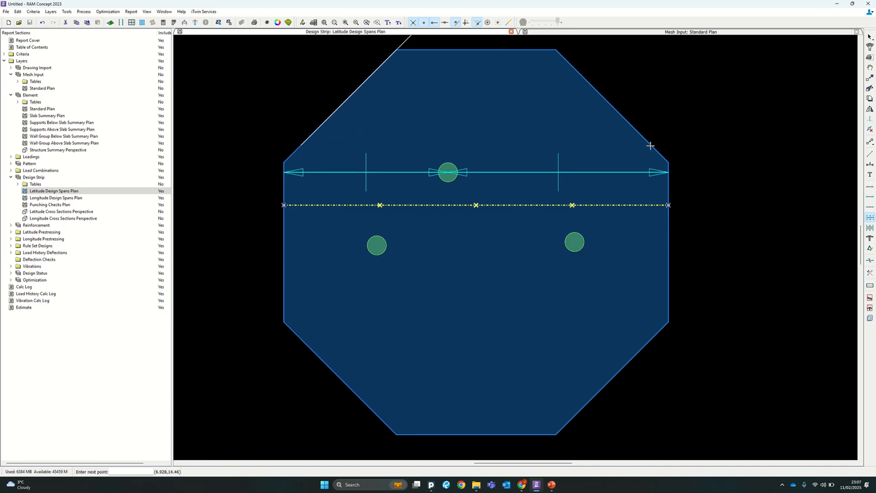
left_click(477, 25)
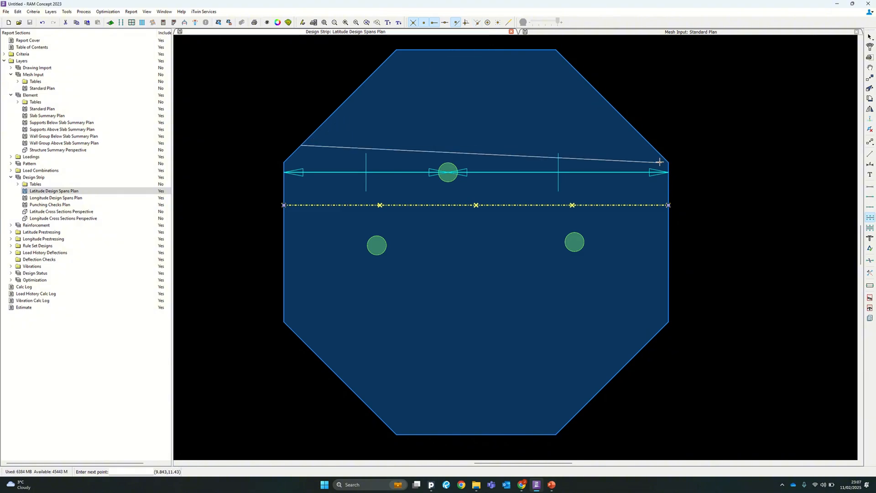
left_click(647, 143)
right_click(647, 143)
left_click(662, 148)
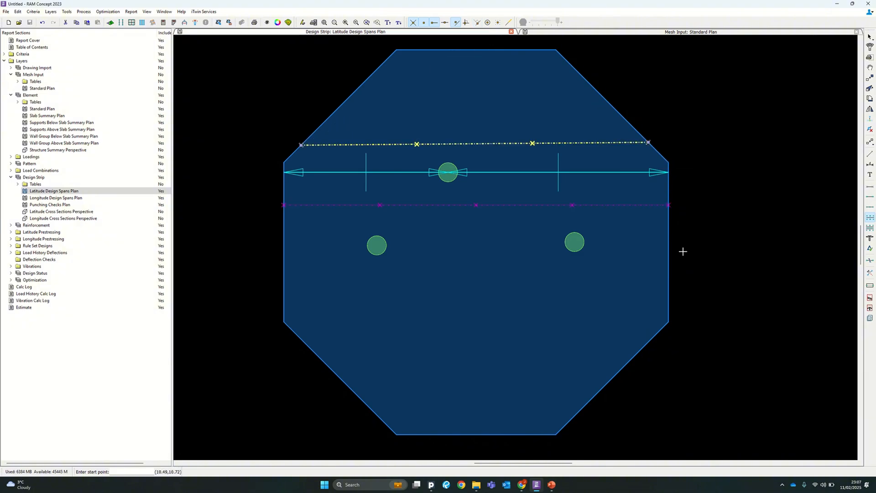
Generate the design strips for both Latitude span segments, west and east of the northern column
left_click(868, 35)
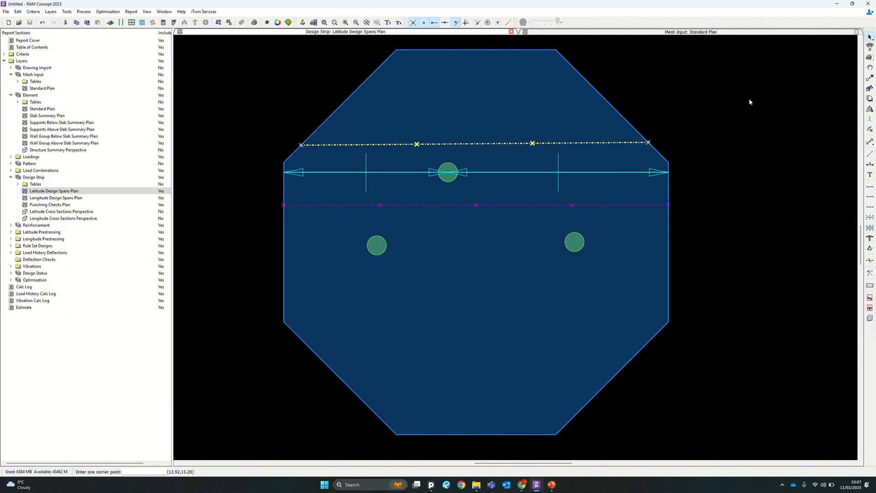
left_click(401, 173)
left_click(494, 173)
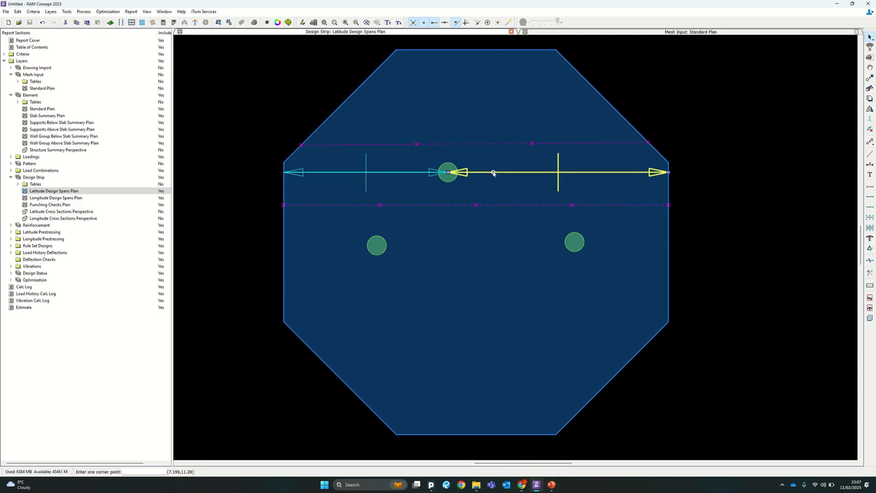
left_click_drag(403, 189, 384, 163)
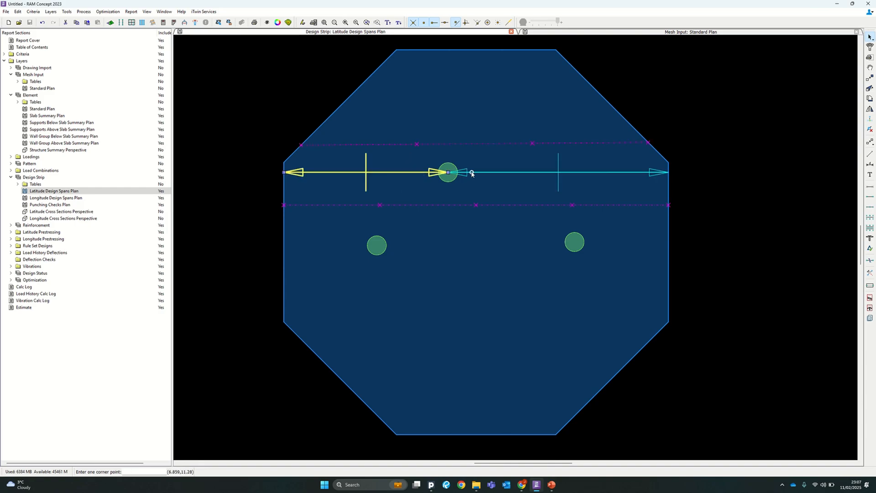
left_click(487, 171)
left_click(399, 173, "shift")
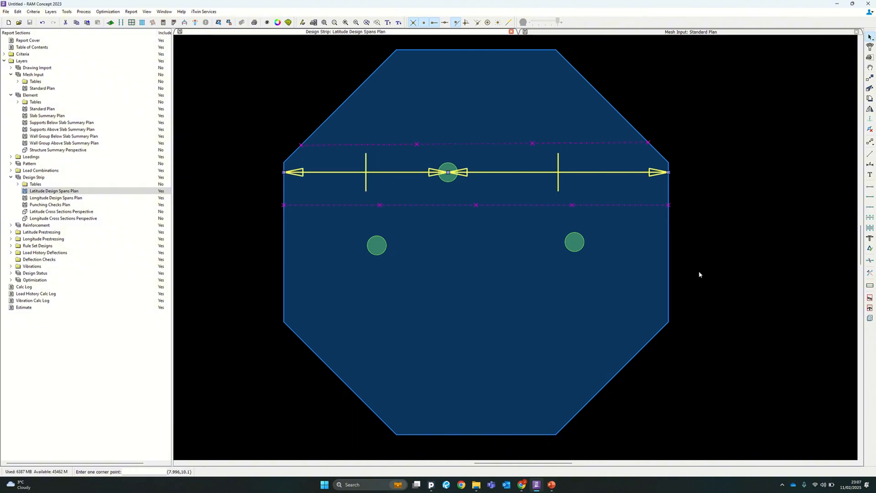
left_click(870, 286)
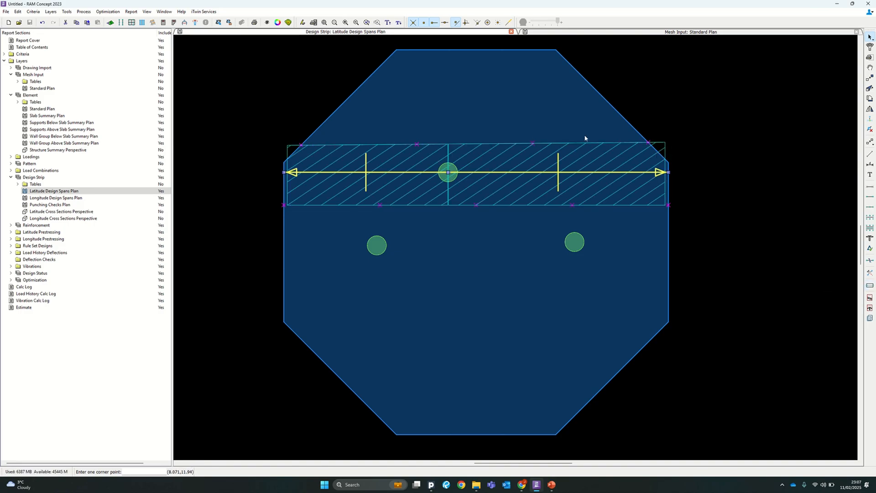
Draw a Latitude span boundary along the slab's upper outline, from the upper west corner over the north edge to the upper east corner
scroll(315, 154, "up", 5)
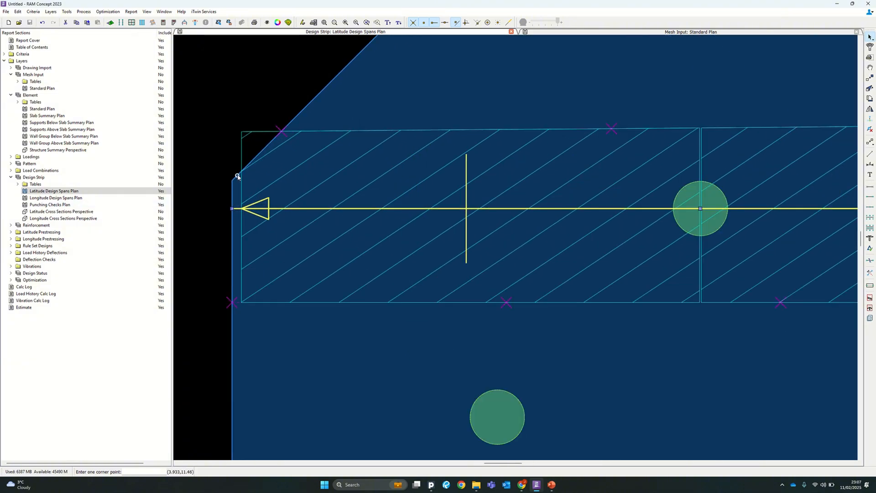
scroll(301, 118, "down", 5)
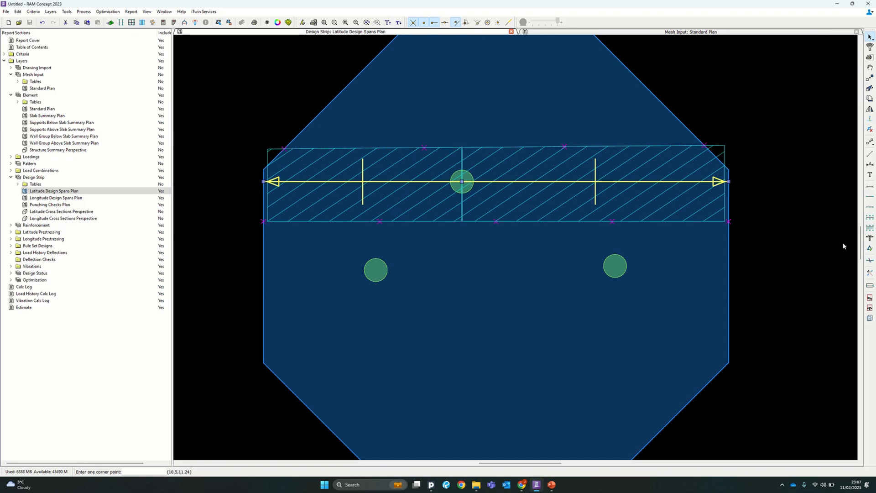
left_click(870, 222)
scroll(256, 174, "up", 3)
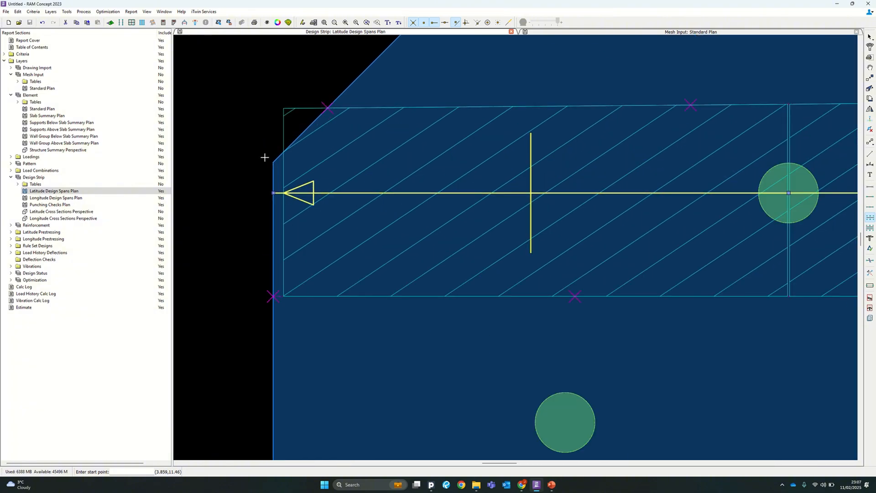
left_click(273, 162)
scroll(283, 228, "down", 3)
scroll(378, 126, "up", 2)
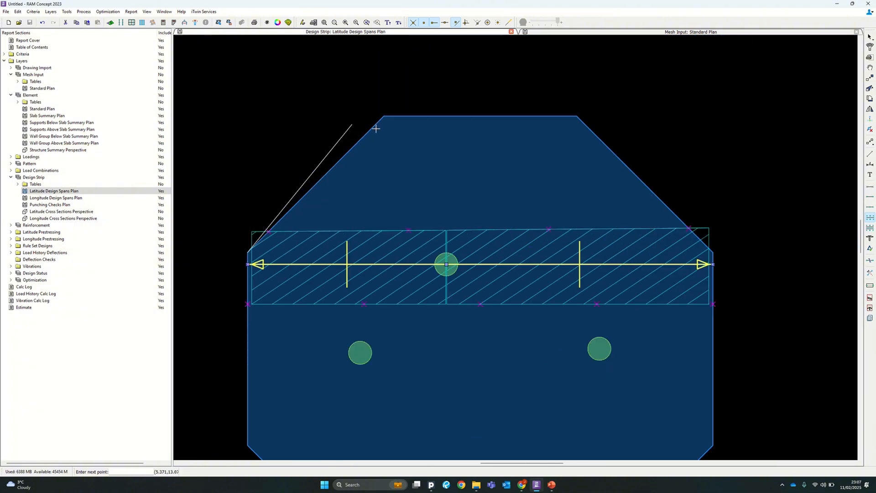
left_click(384, 112)
left_click(668, 110)
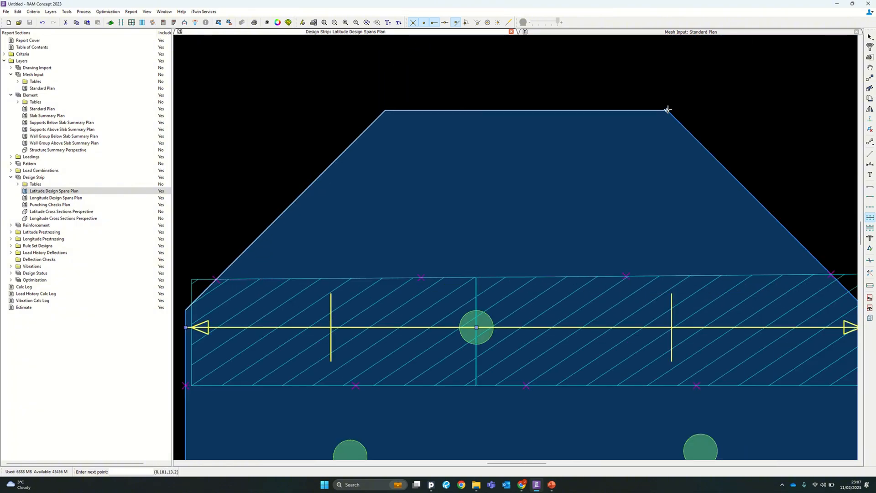
scroll(511, 77, "down", 2)
scroll(511, 77, "down", 1)
scroll(674, 196, "up", 3)
left_click(674, 196)
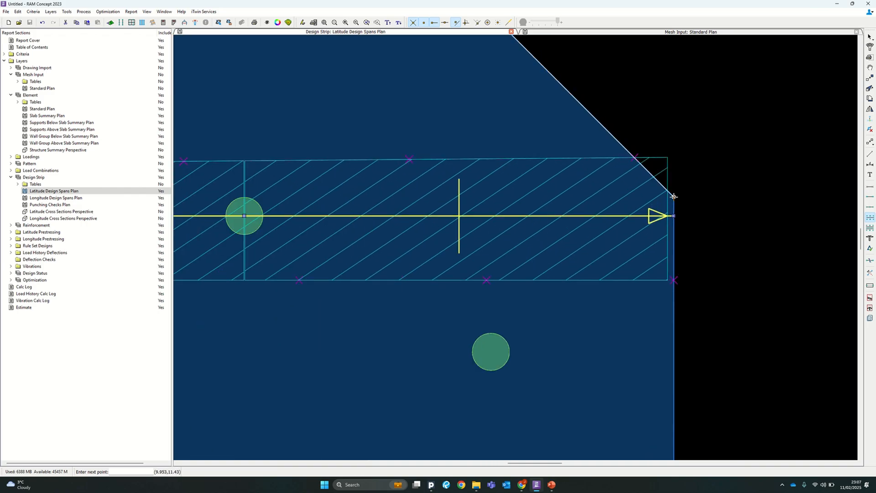
Continue the span boundary around the slab's east, south and west corners and finish it at its starting corner
scroll(679, 164, "down", 11)
scroll(686, 297, "up", 8)
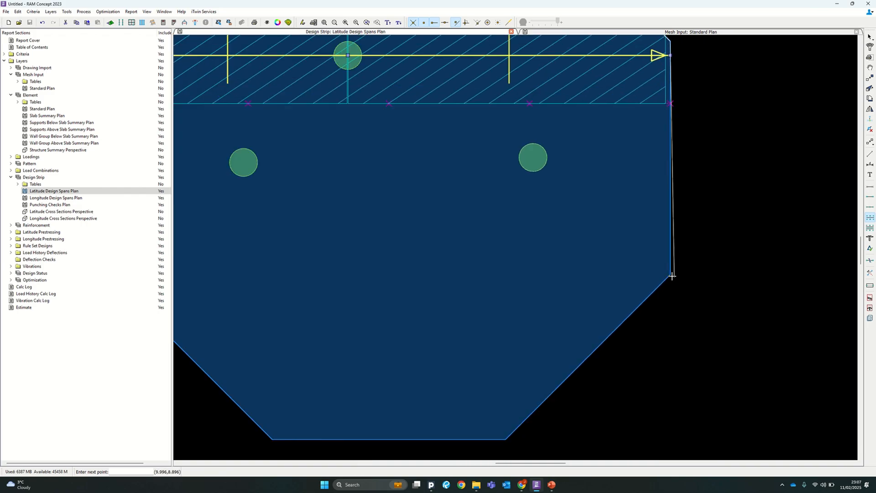
left_click(669, 274)
scroll(669, 275, "down", 3)
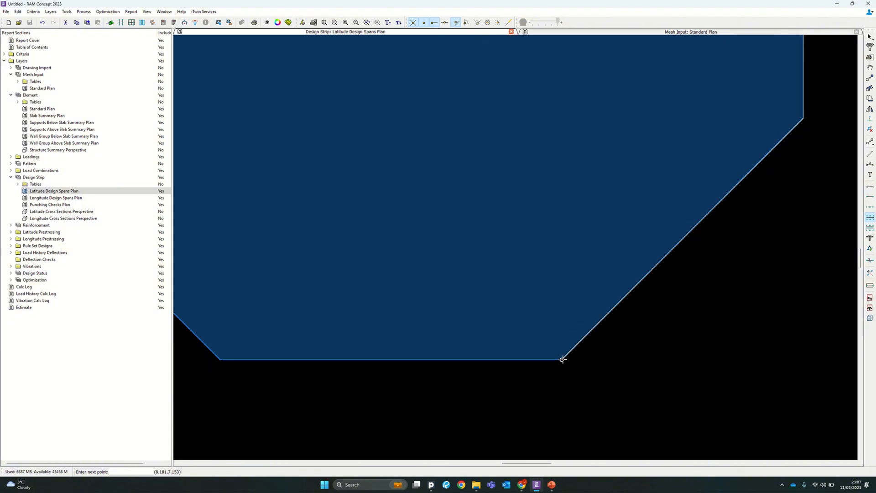
scroll(562, 357, "down", 3)
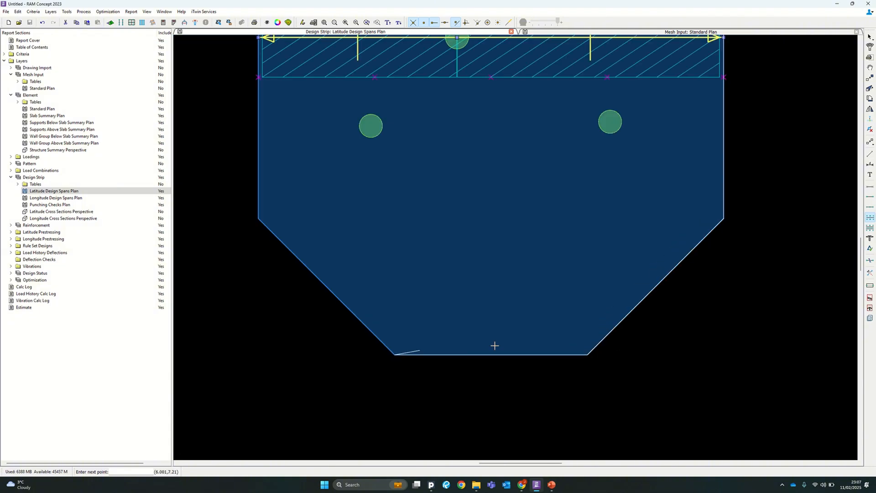
scroll(477, 370, "down", 2)
scroll(370, 279, "up", 4)
scroll(372, 279, "down", 3)
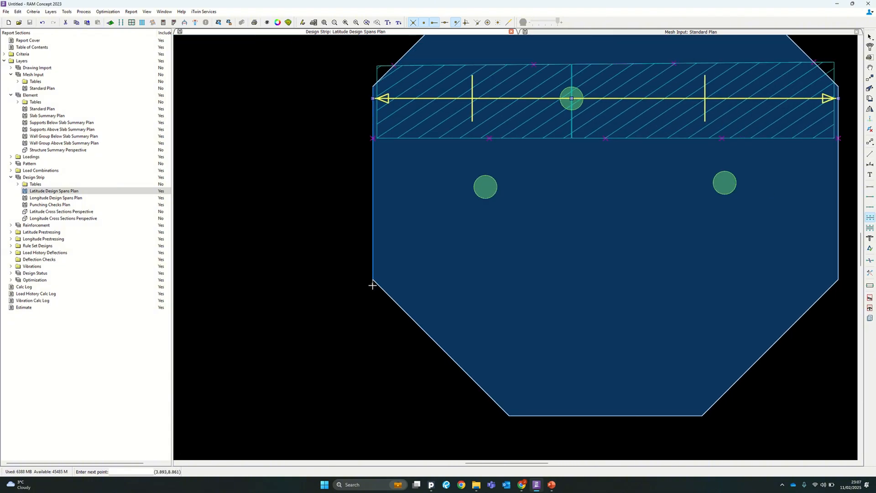
scroll(354, 160, "up", 5)
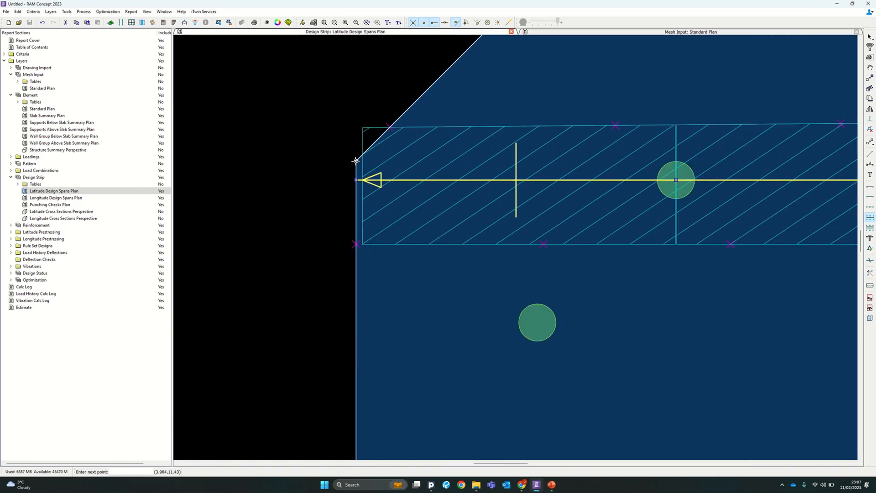
right_click(355, 160)
left_click(371, 166)
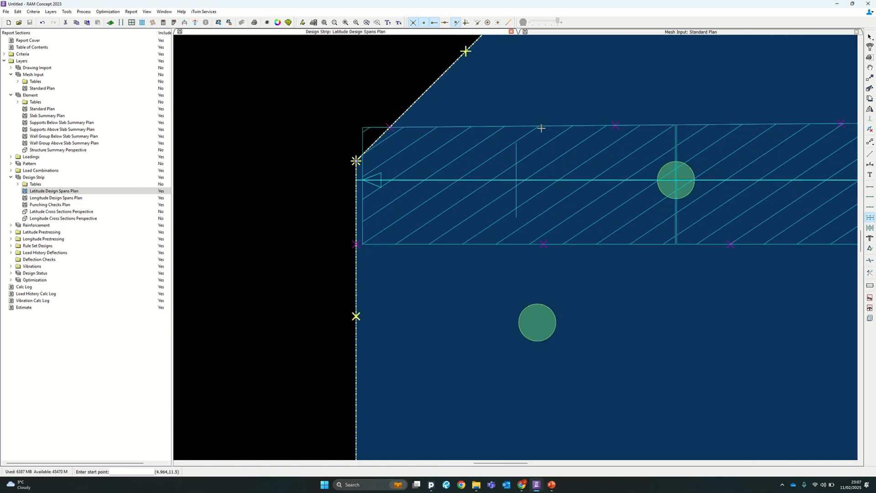
Examine the strip generation properties of the span segment west of the northern column
left_click(866, 200)
scroll(541, 228, "down", 3)
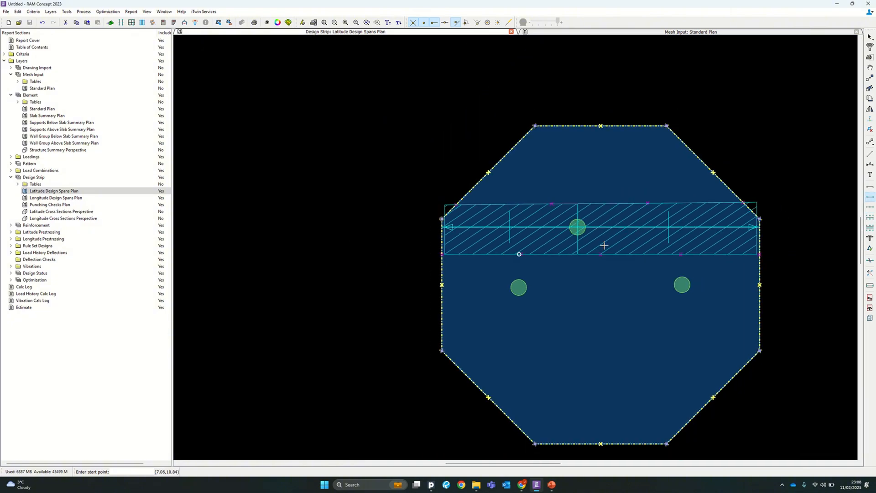
middle_click_drag(604, 244, 507, 270)
left_click(869, 37)
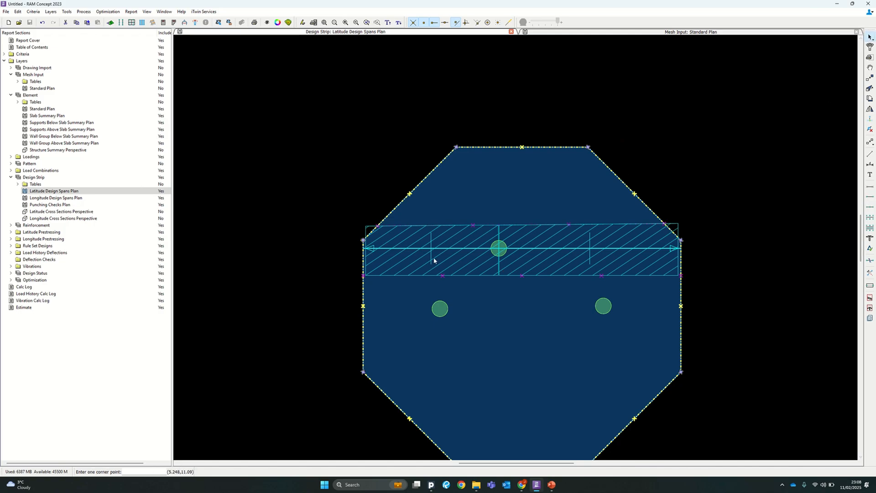
scroll(444, 248, "up", 2)
left_click(447, 245)
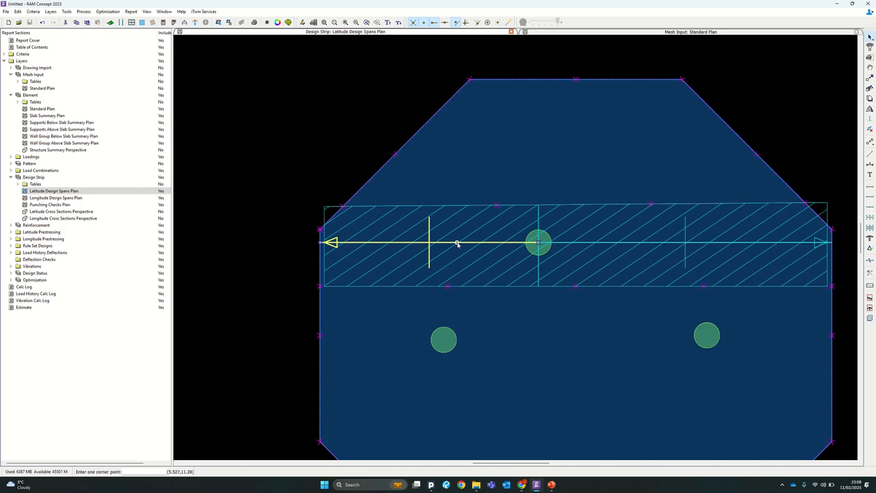
right_click(456, 242)
left_click(478, 249)
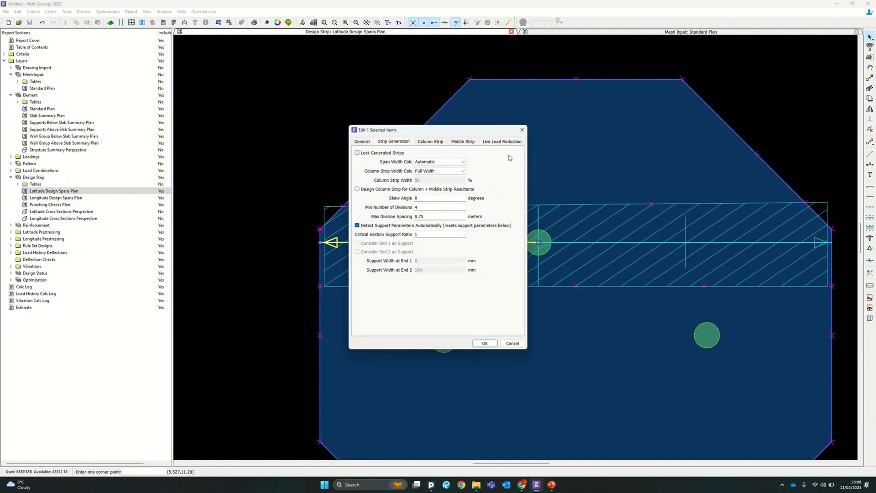
left_click_drag(460, 128, 379, 177)
left_click(441, 178)
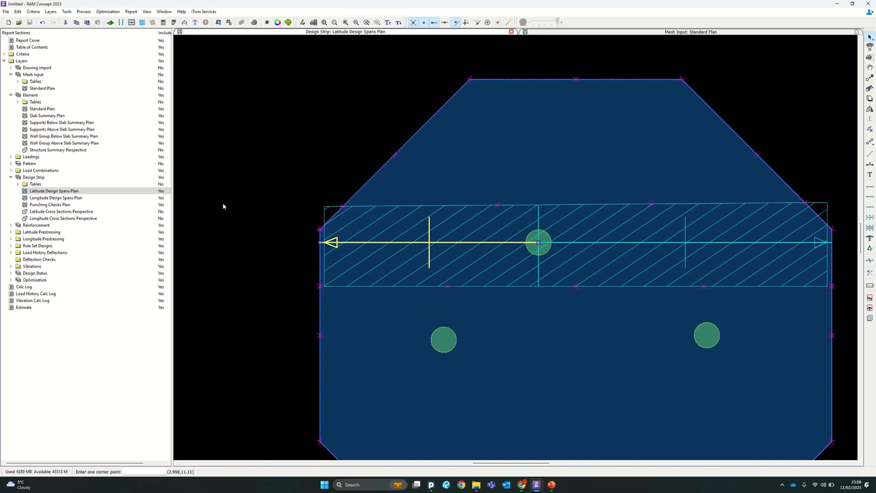
Inspect the generated strips' ends at the slab's sloping edges and recheck the west span segment's properties
middle_click_drag(547, 249, 463, 230)
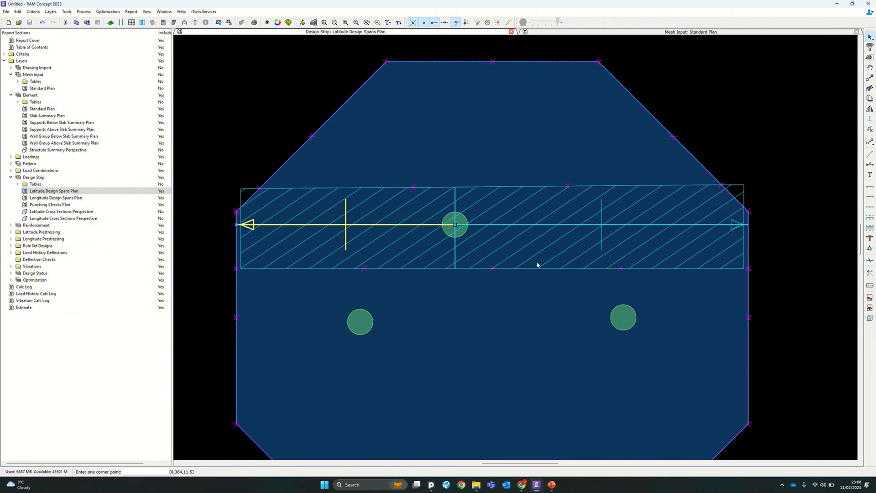
scroll(286, 213, "up", 3)
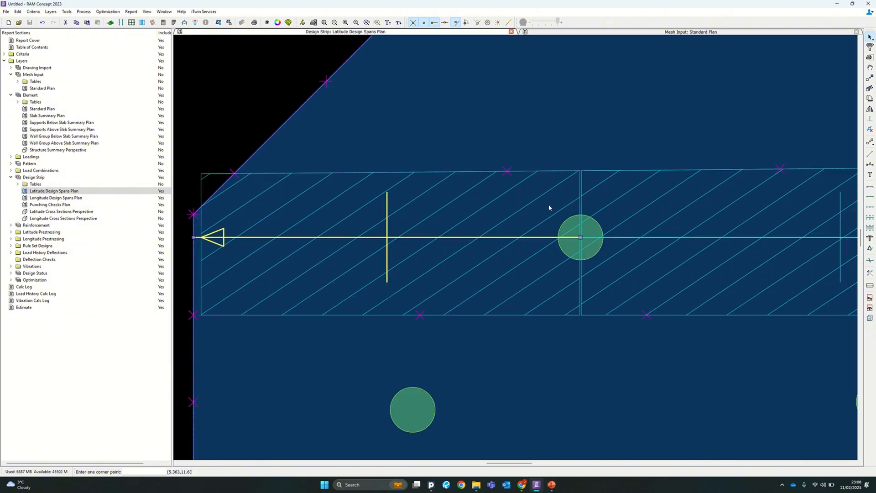
scroll(535, 273, "down", 2)
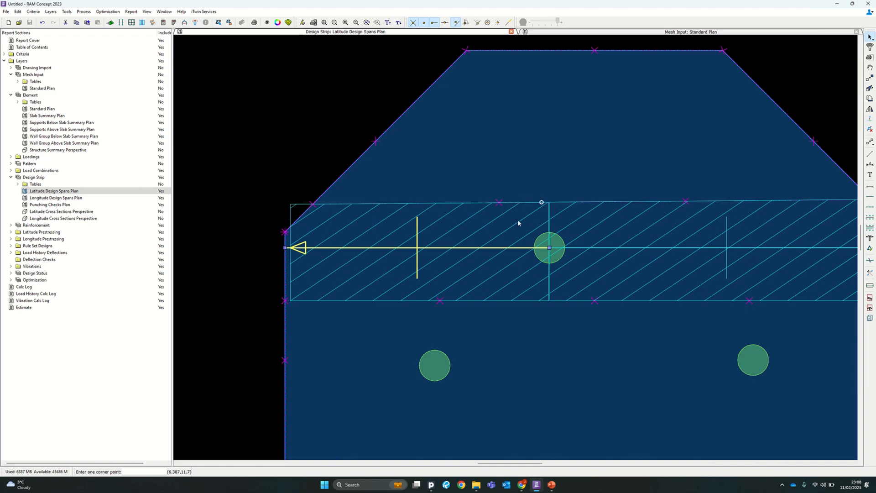
middle_click_drag(610, 289, 418, 279)
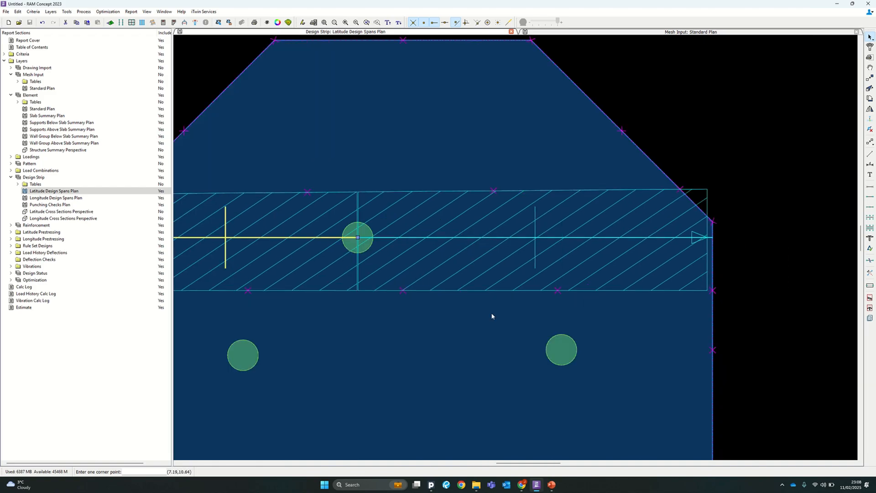
middle_click_drag(431, 250, 562, 251)
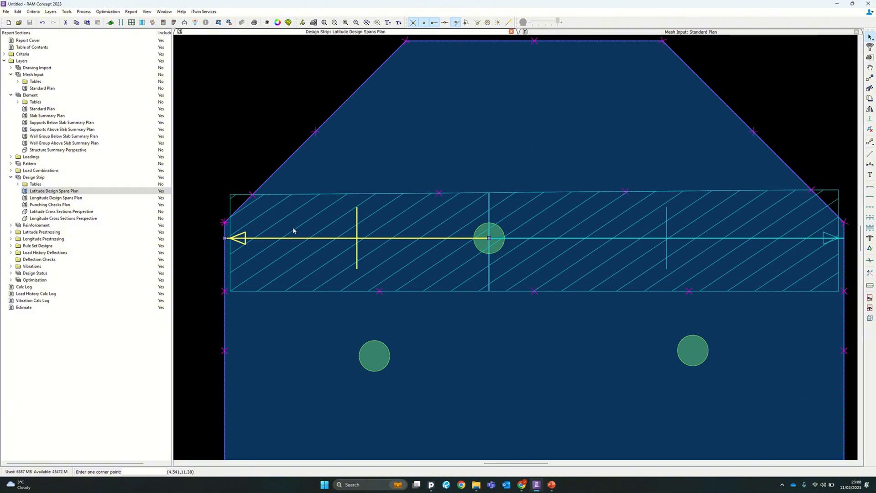
right_click(361, 230)
left_click(369, 235)
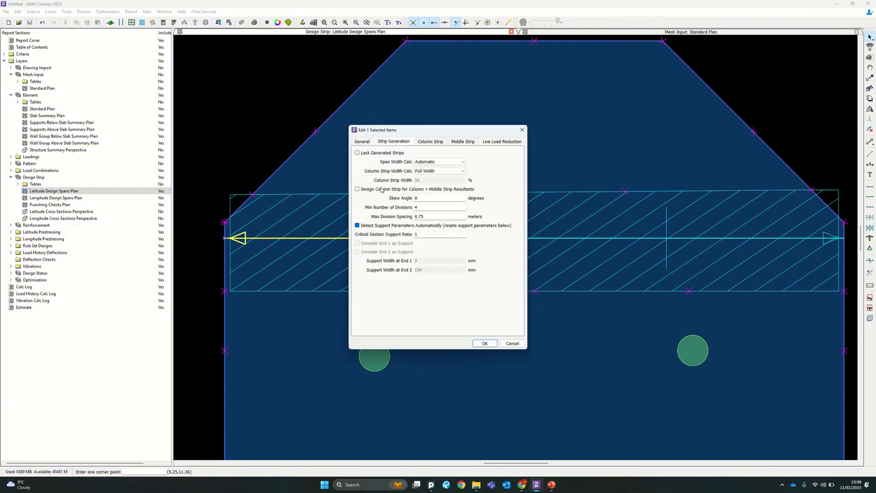
left_click(522, 129)
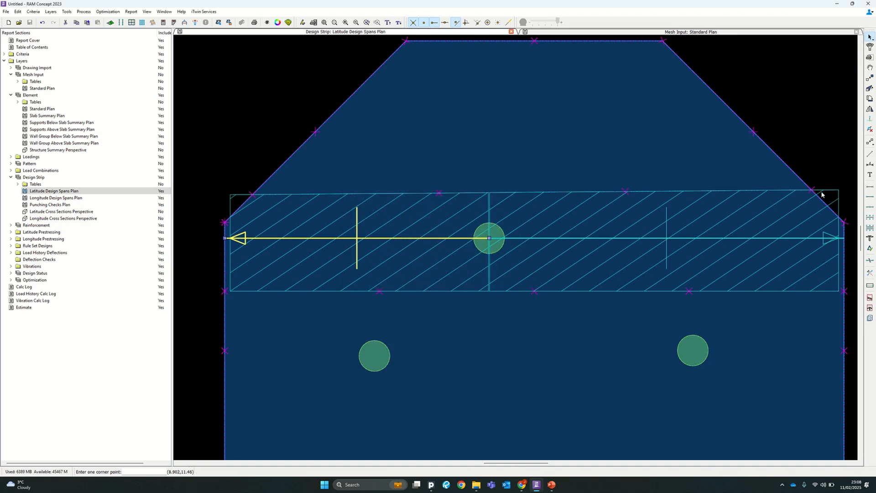
Set Span Width Calc to Manual in the default span properties, keeping Column Strip Width Calc at Full Width
double_click(869, 199)
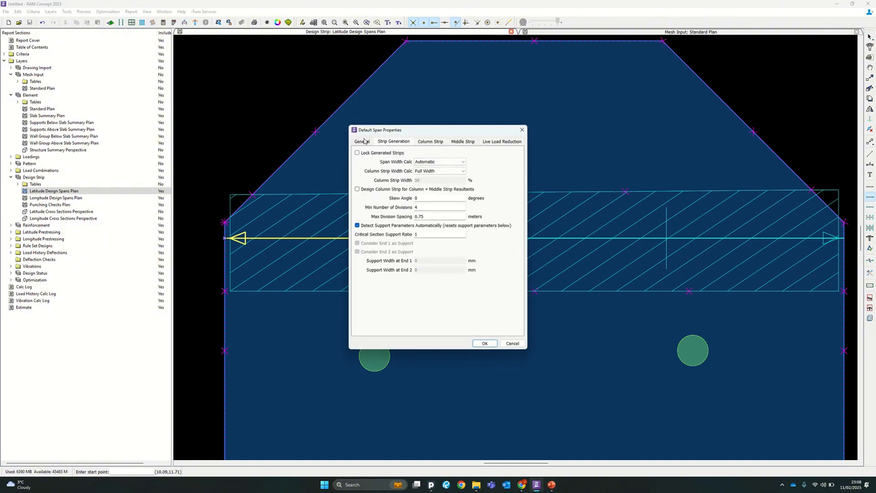
left_click(362, 142)
left_click(388, 143)
left_click(430, 161)
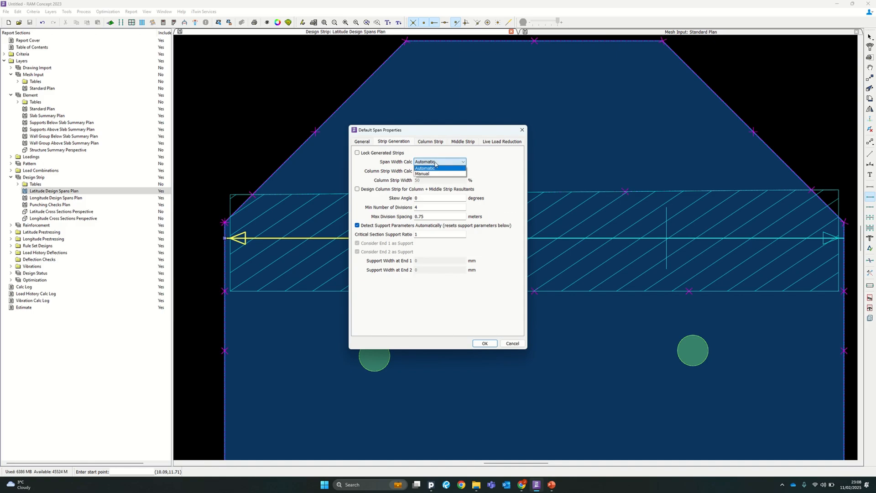
left_click(416, 171)
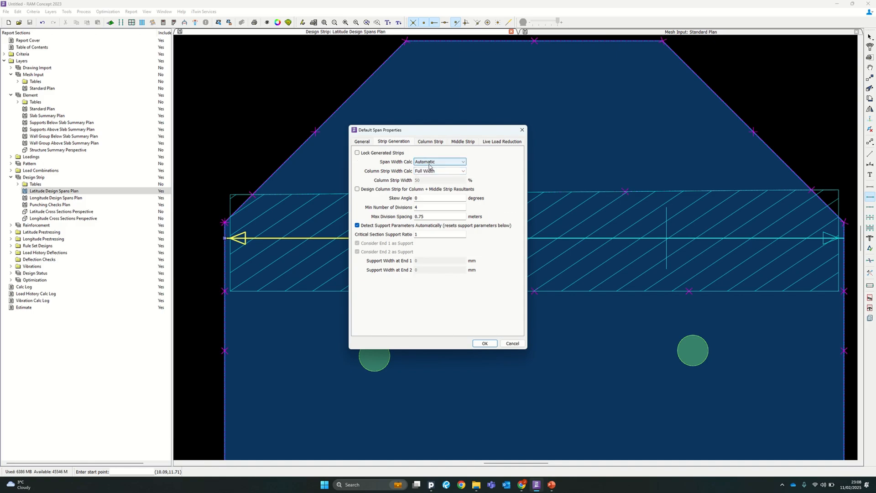
left_click(451, 172)
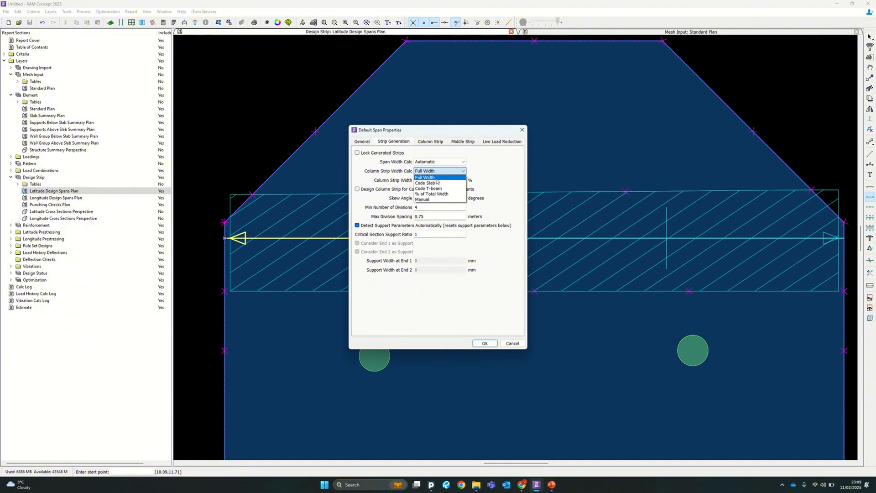
left_click(439, 172)
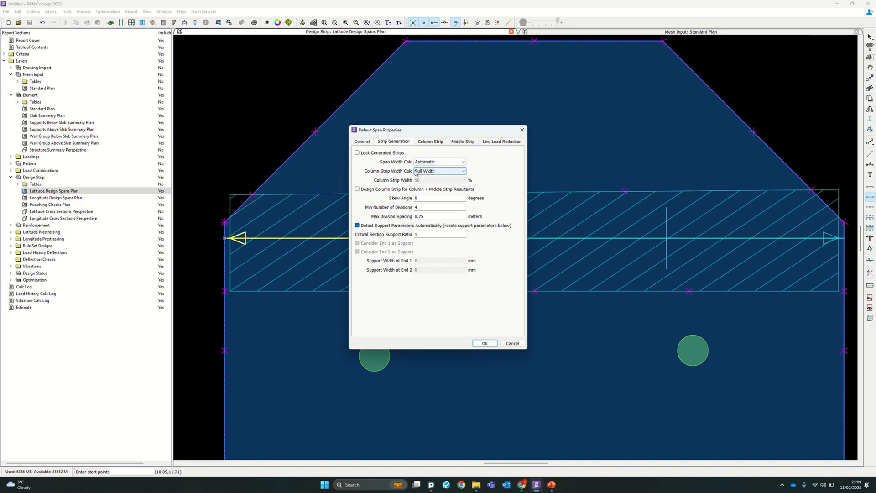
left_click(438, 162)
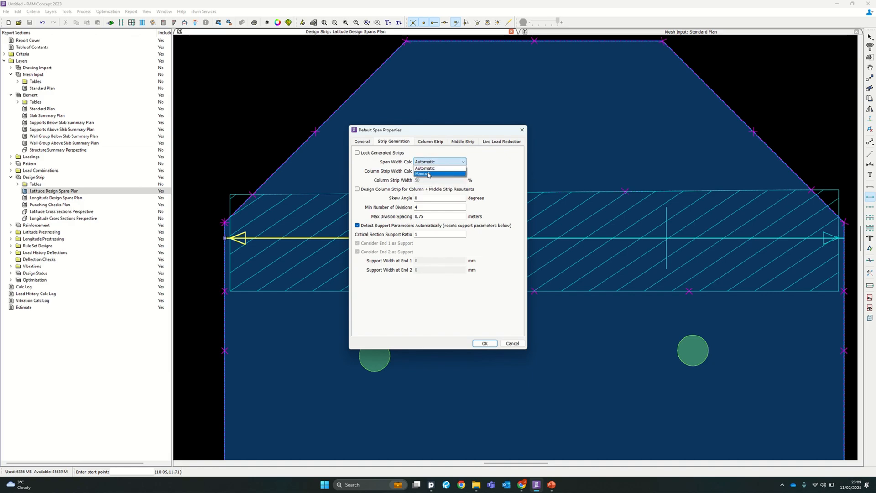
left_click(432, 174)
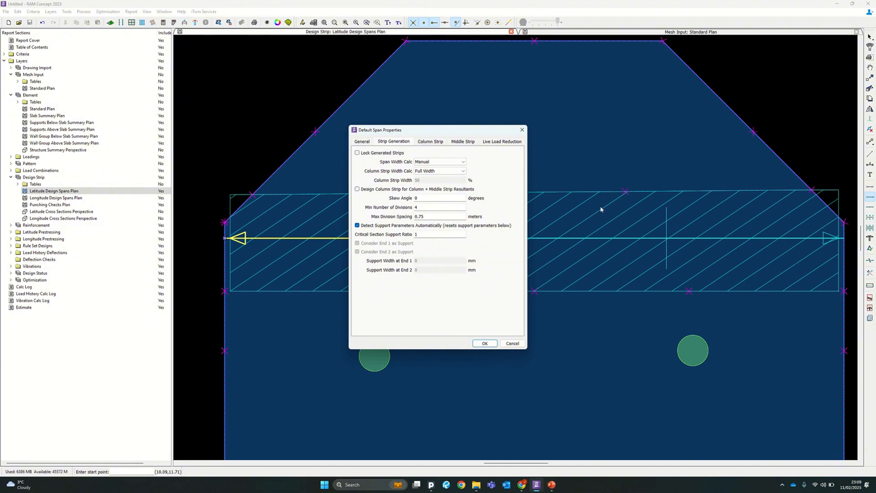
Review the default column strip and middle strip settings and accept the default span properties
left_click(420, 141)
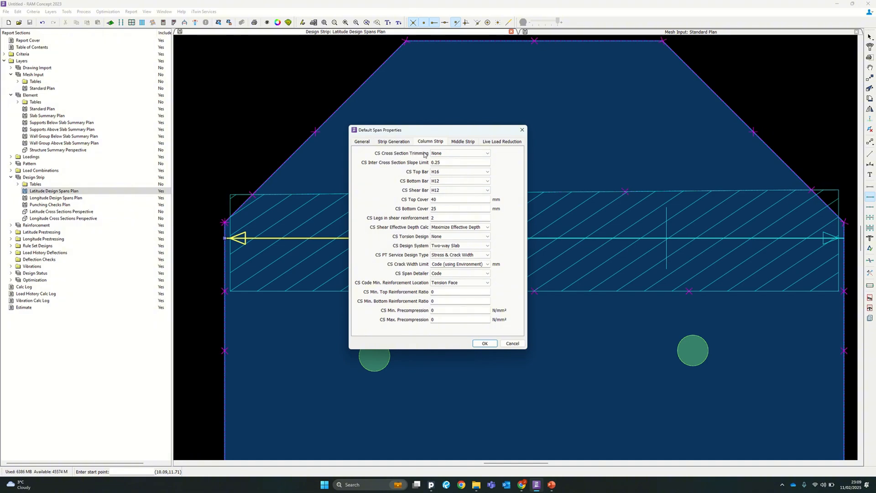
left_click(449, 143)
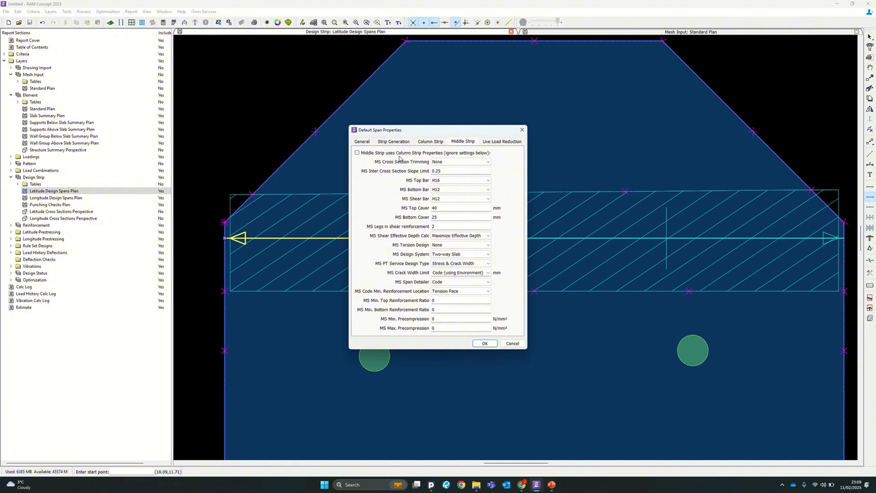
left_click(431, 142)
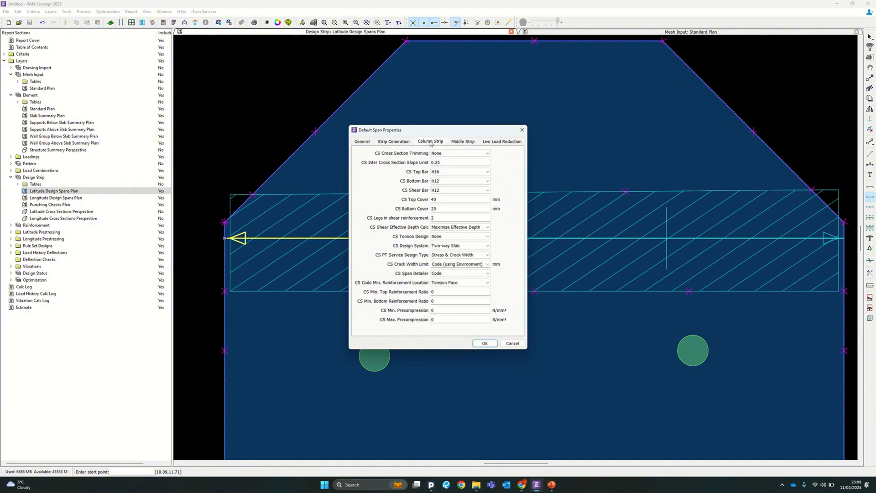
left_click_drag(459, 128, 368, 109)
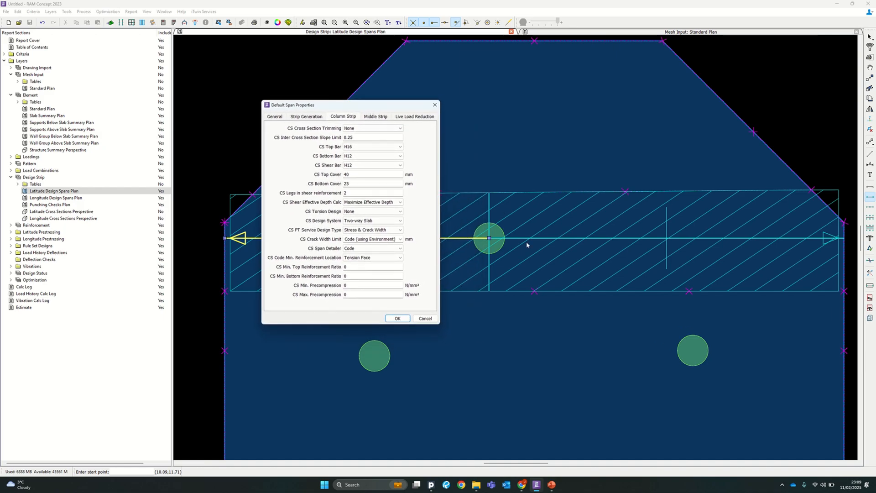
left_click(375, 118)
left_click(351, 118)
left_click(396, 319)
scroll(392, 192, "down", 2)
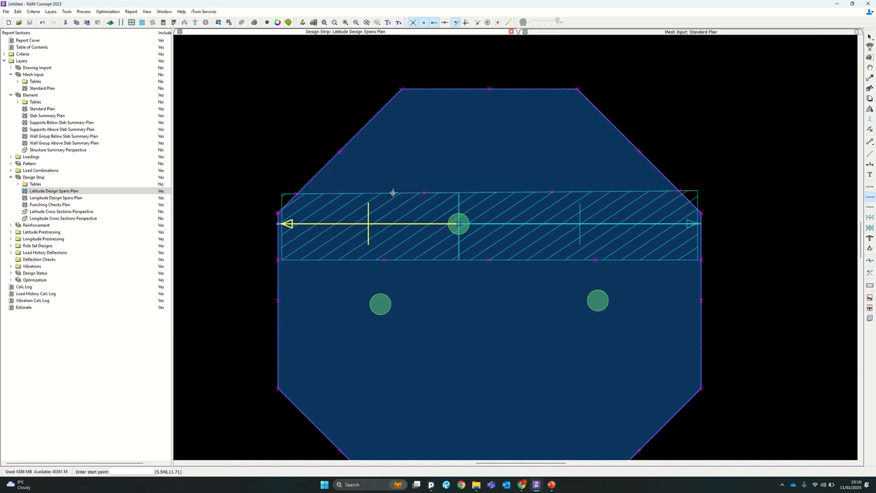
left_click(11, 225)
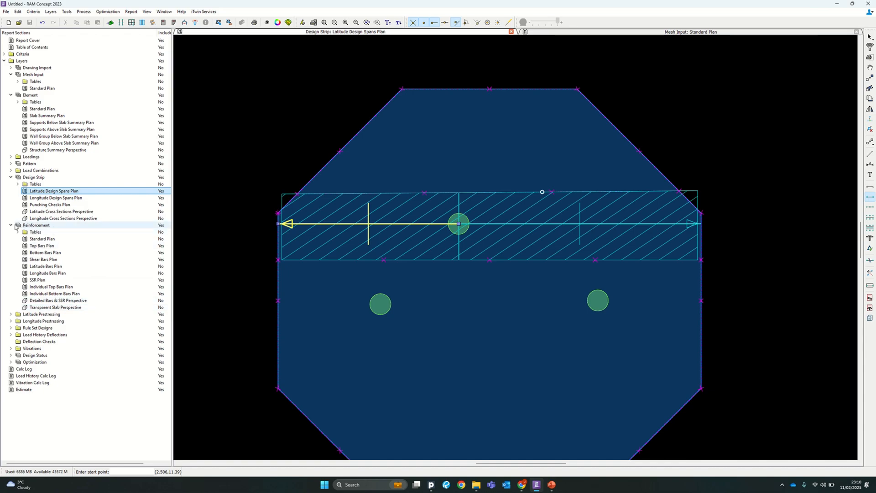
left_click(11, 177)
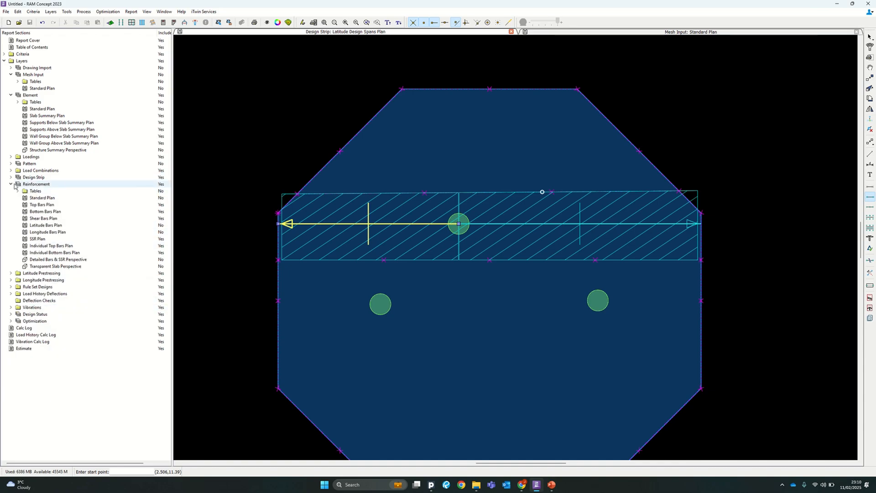
double_click(34, 184)
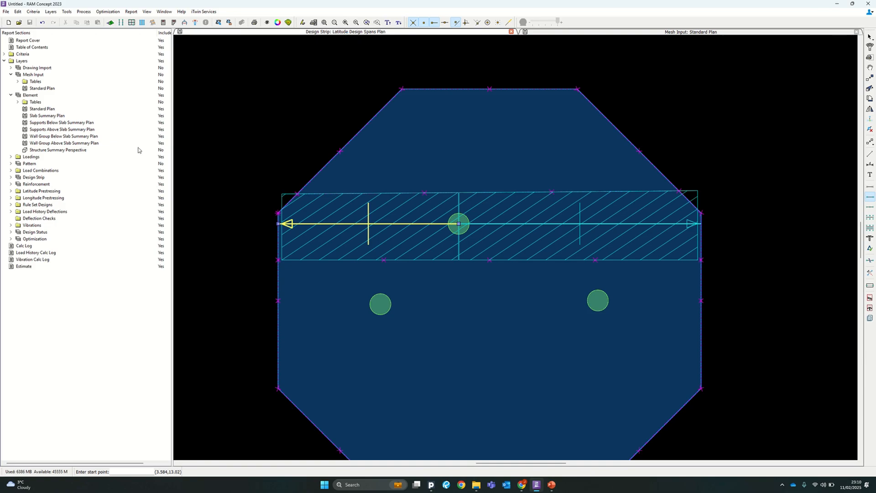
Draw a Latitude span across the slab from its west edge to its east edge, along the two southern columns
left_click(11, 178)
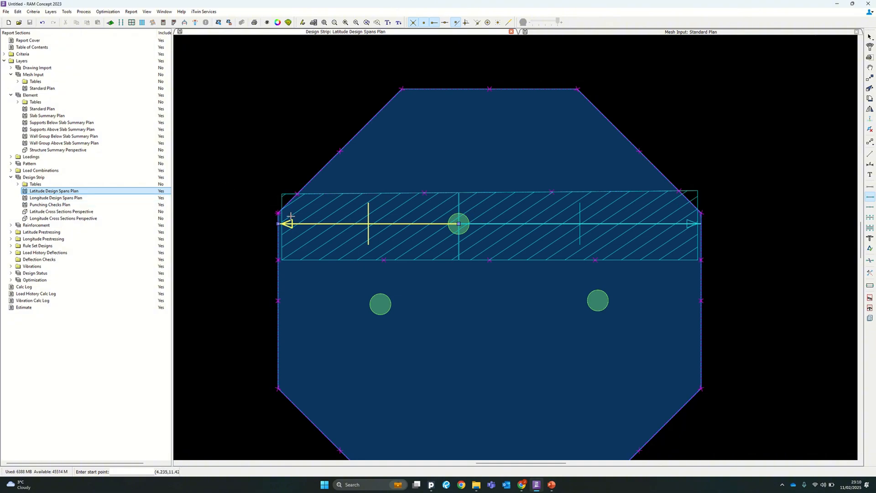
left_click(278, 298)
left_click(702, 300)
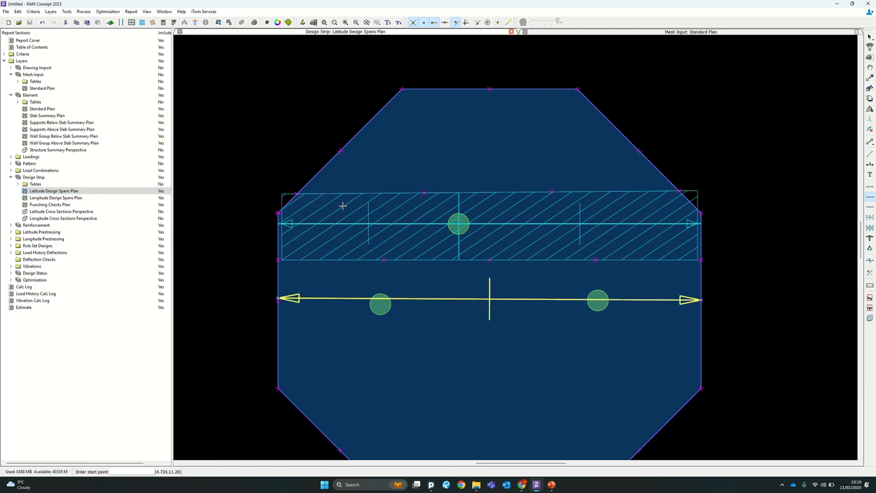
Look at the Longitude Design Spans Plan and close all open plans
left_click(48, 198)
double_click(48, 197)
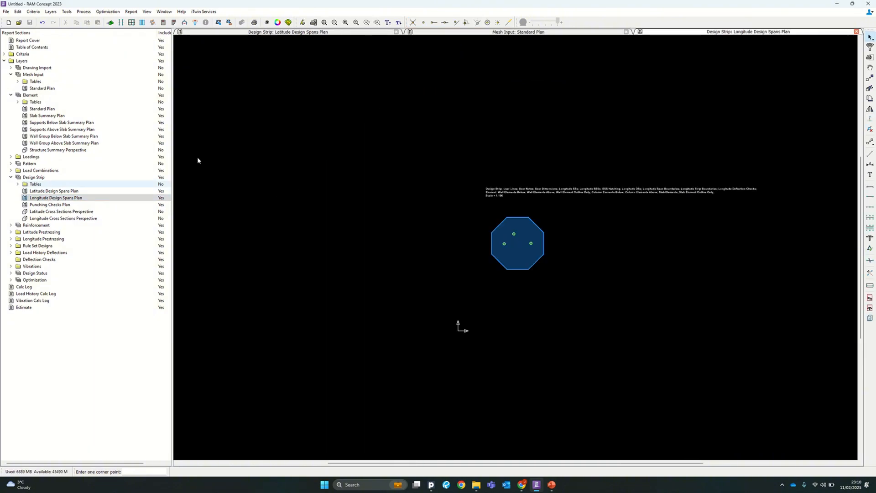
scroll(518, 230, "up", 4)
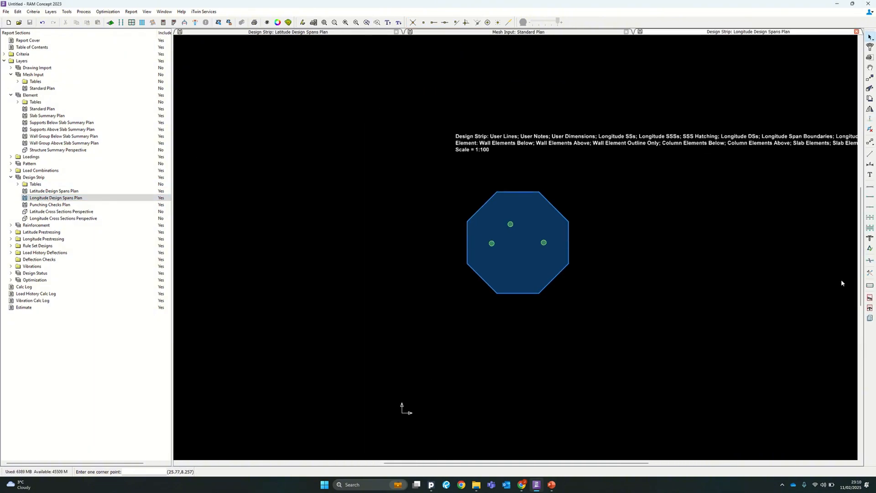
left_click(856, 32)
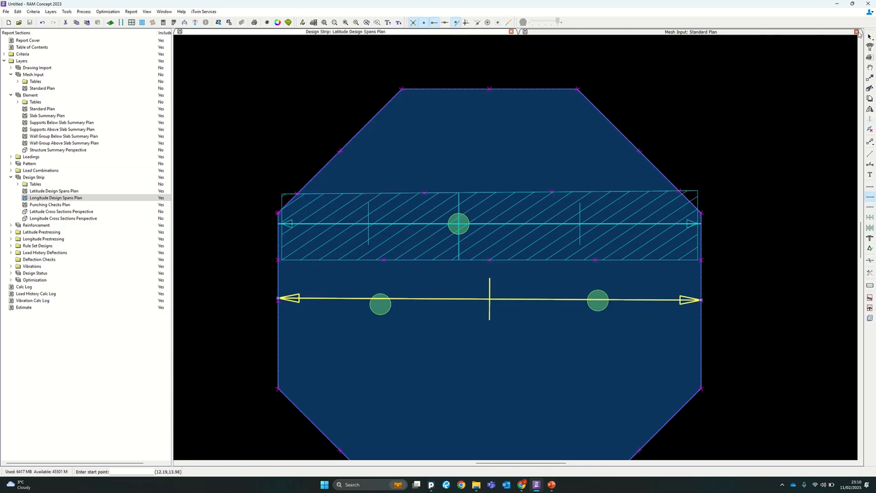
left_click(858, 32)
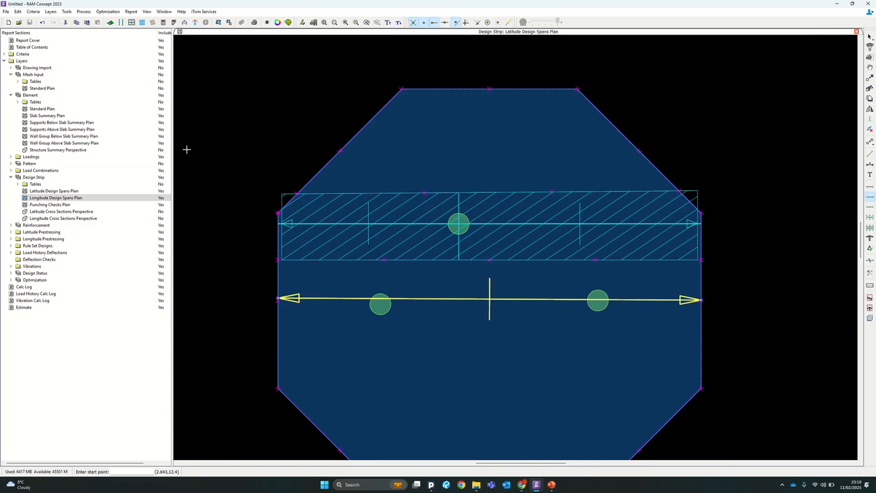
left_click(856, 31)
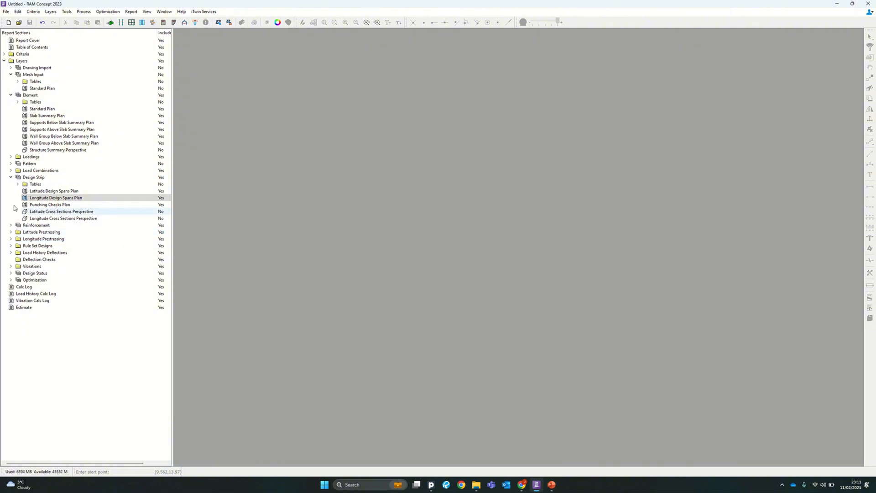
Open the Top Bars Plan of the Reinforcement layer
left_click(11, 177)
left_click(11, 184)
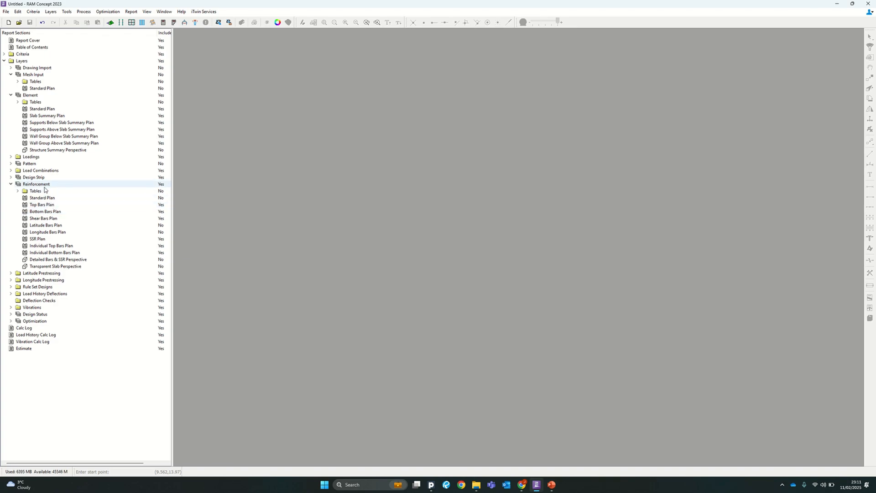
double_click(42, 205)
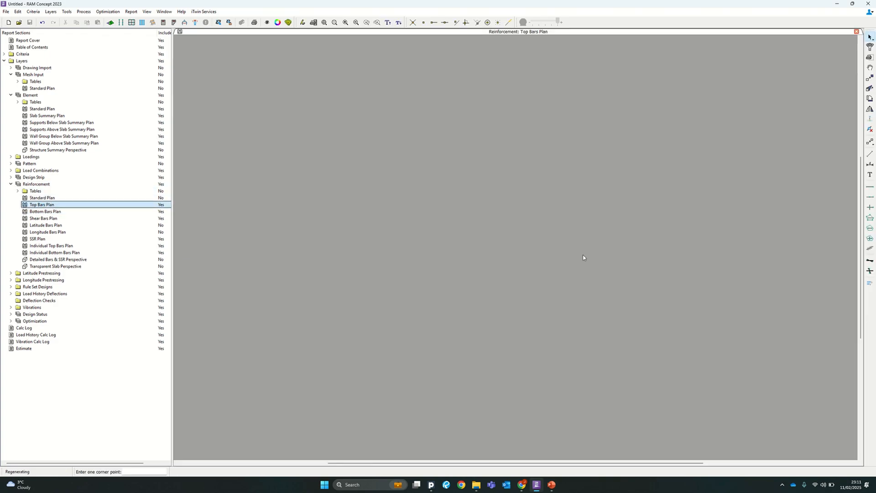
scroll(549, 258, "up", 5)
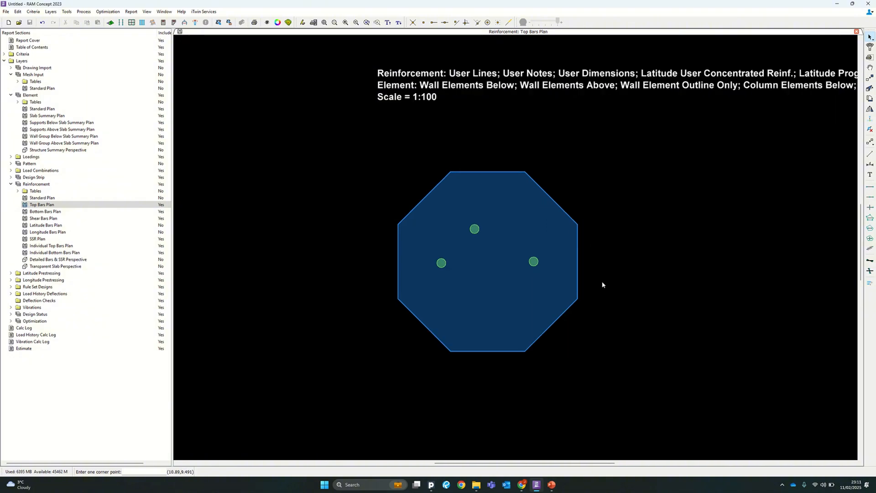
middle_click_drag(624, 284, 602, 284)
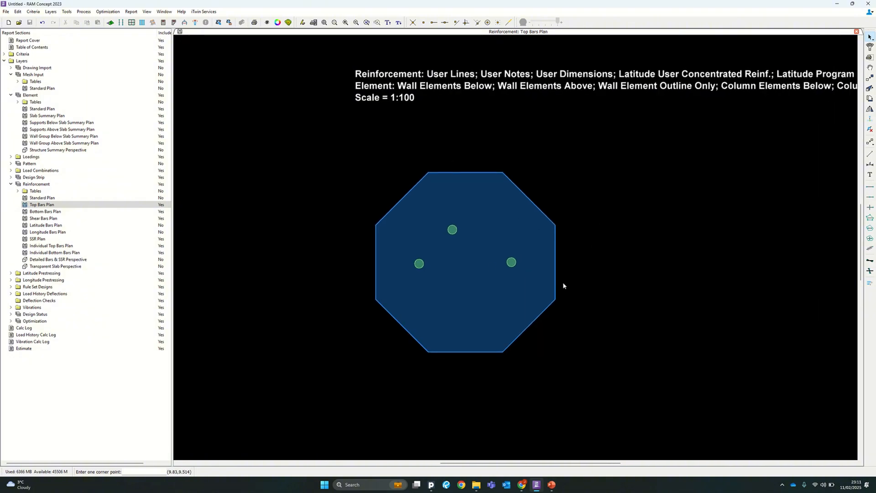
scroll(516, 267, "up", 2)
scroll(433, 265, "down", 2)
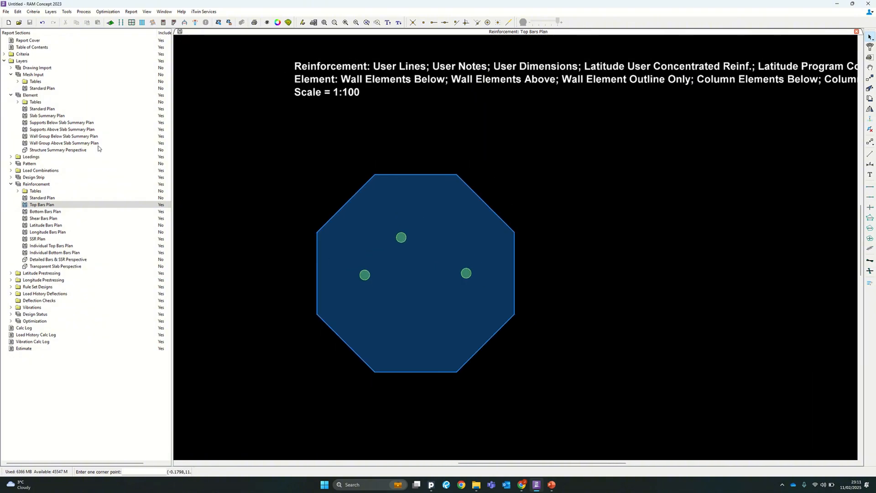
Delete the three columns inside the slab on the Mesh Input Standard Plan
double_click(24, 88)
scroll(502, 244, "up", 3)
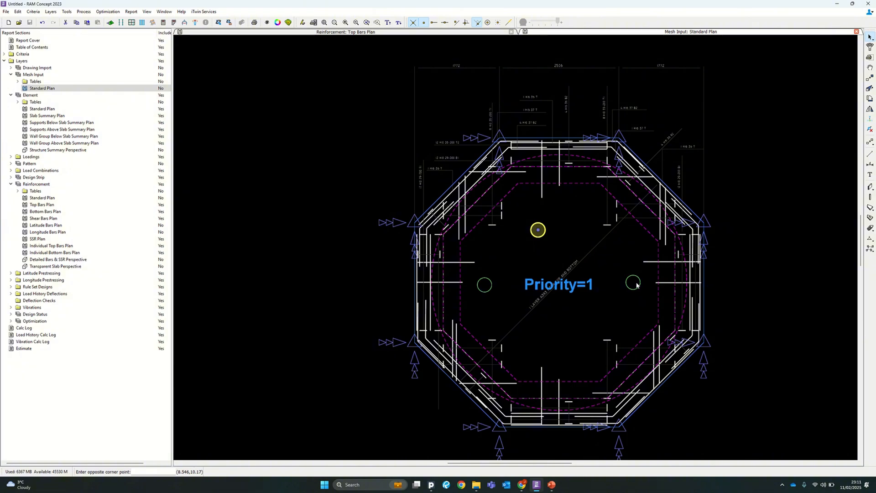
left_click(634, 284)
left_click(537, 230, "shift")
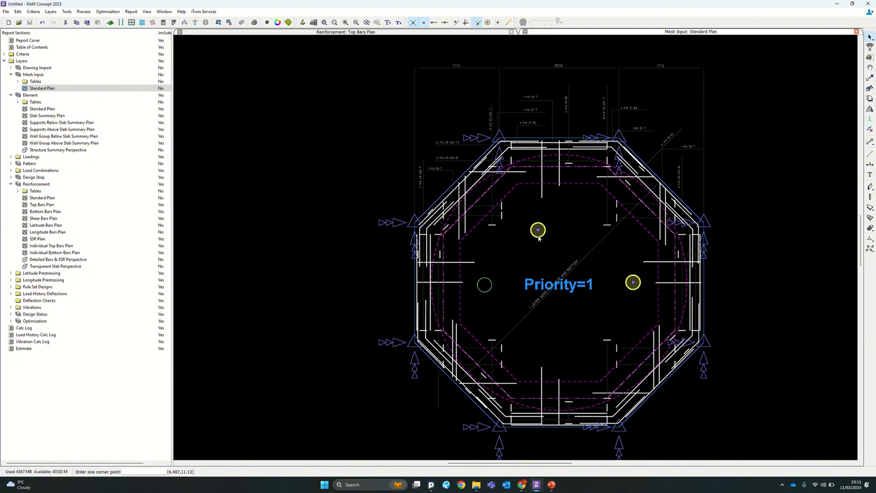
left_click(485, 285, "shift")
key("Delete")
scroll(469, 267, "down", 6)
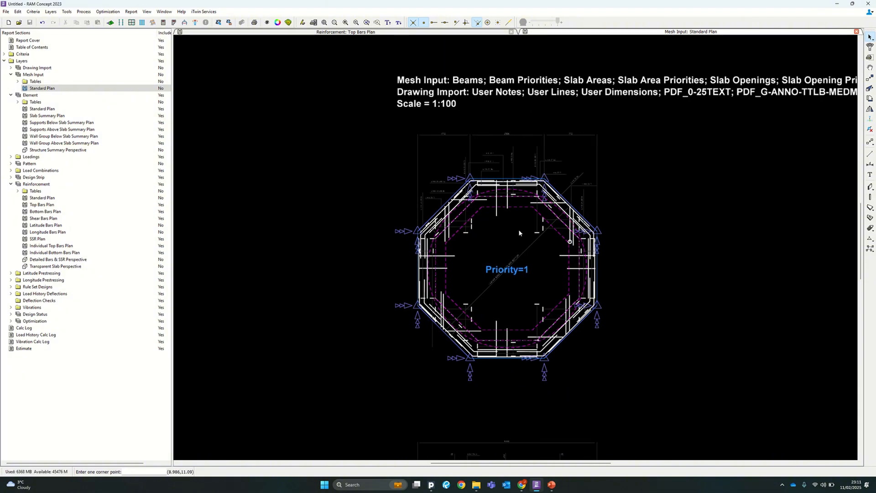
middle_click_drag(518, 229, 467, 231)
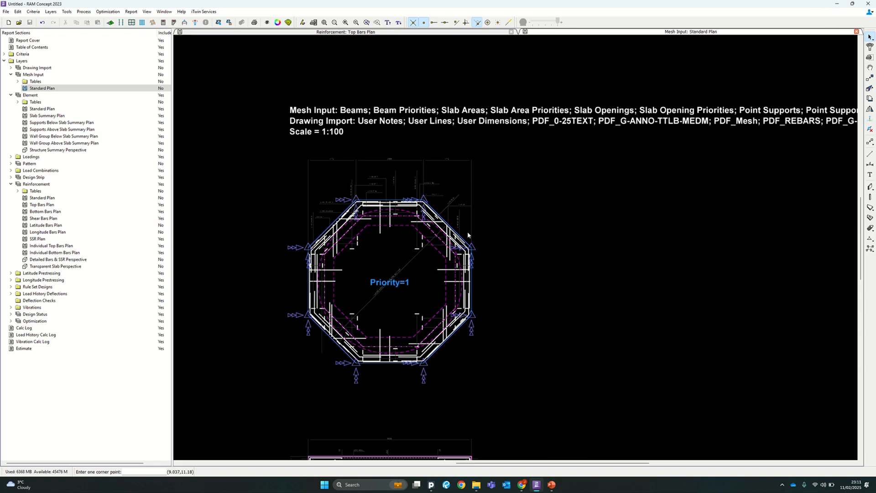
Regenerate the slab mesh without the columns and return to the Reinforcement Top Bars Plan
left_click(111, 23)
left_click(440, 263)
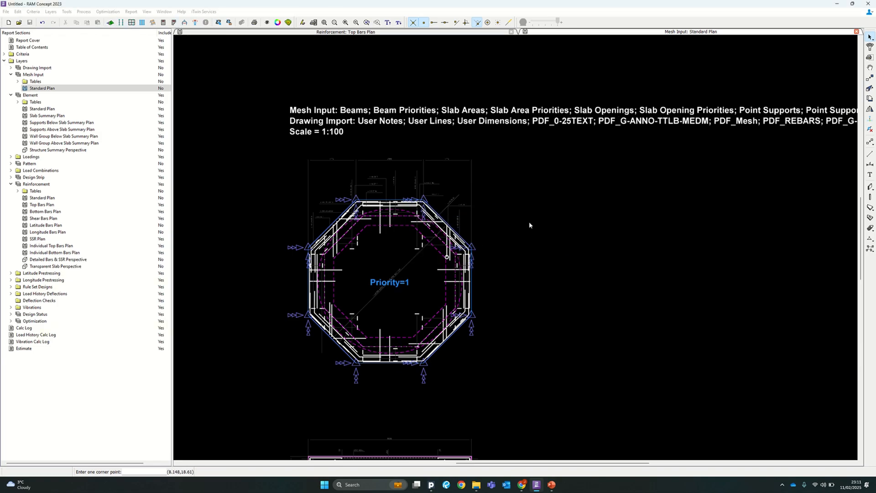
left_click(856, 32)
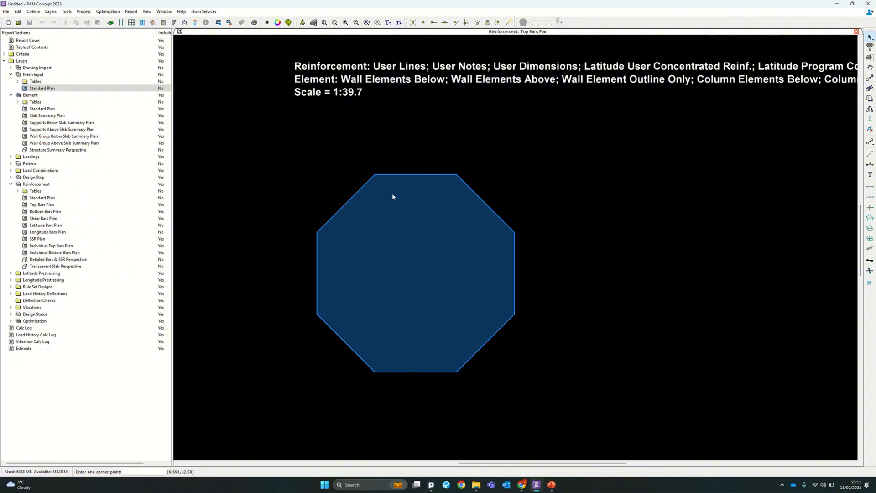
scroll(411, 209, "up", 1)
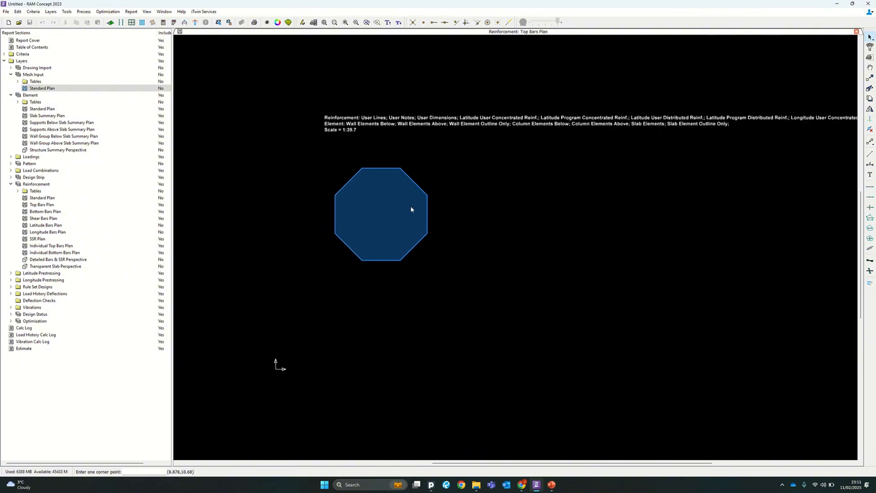
left_click(11, 75)
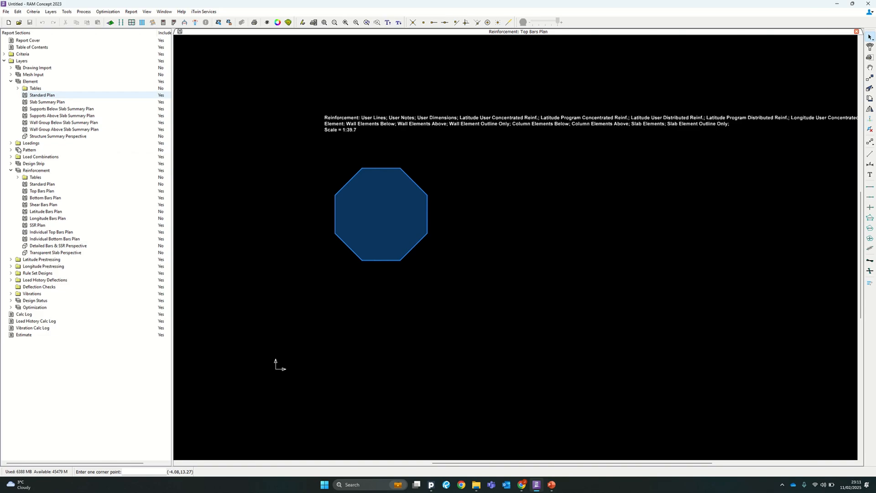
Draw a nearly horizontal concentrated reinforcement bar about 2.58 m long in the left half of the slab
left_click(11, 82)
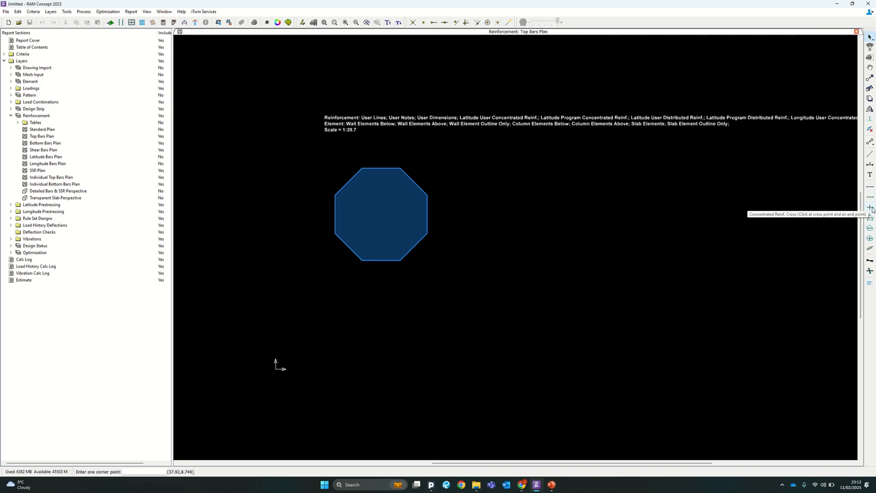
left_click(870, 188)
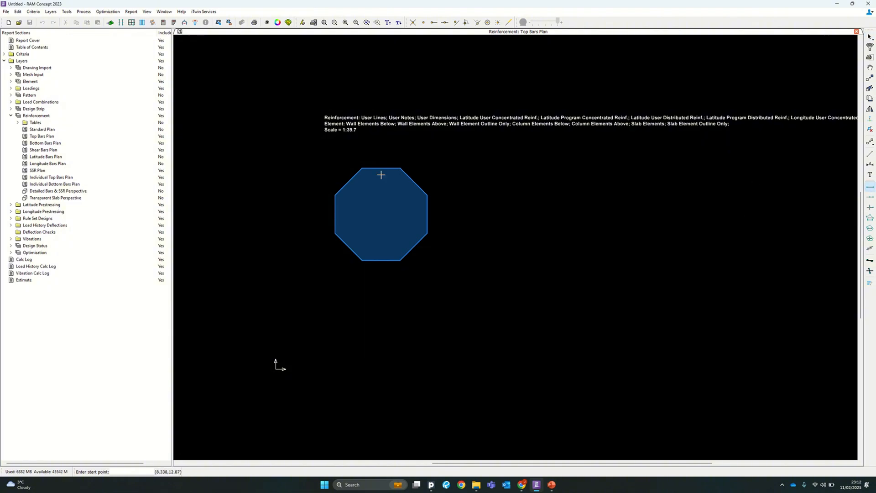
scroll(357, 195, "up", 2)
left_click(327, 226)
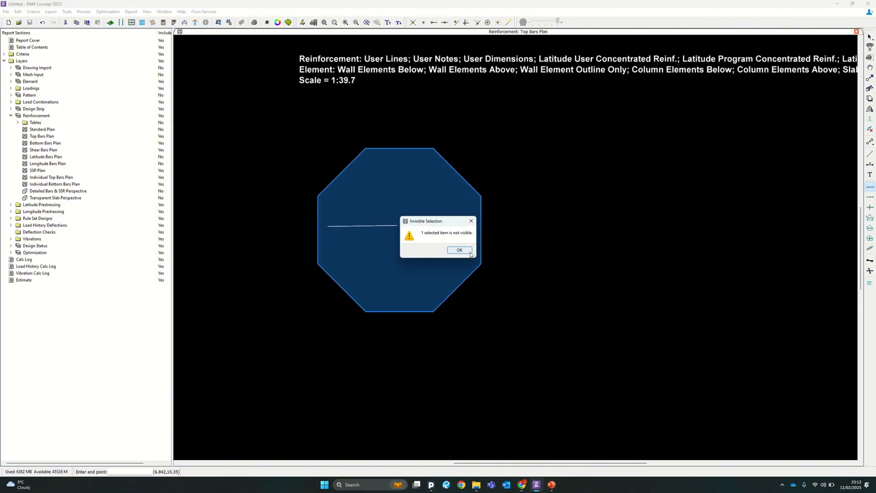
left_click(455, 247)
Set the drawn bar's elevation reference to Top Cover
scroll(365, 228, "up", 2)
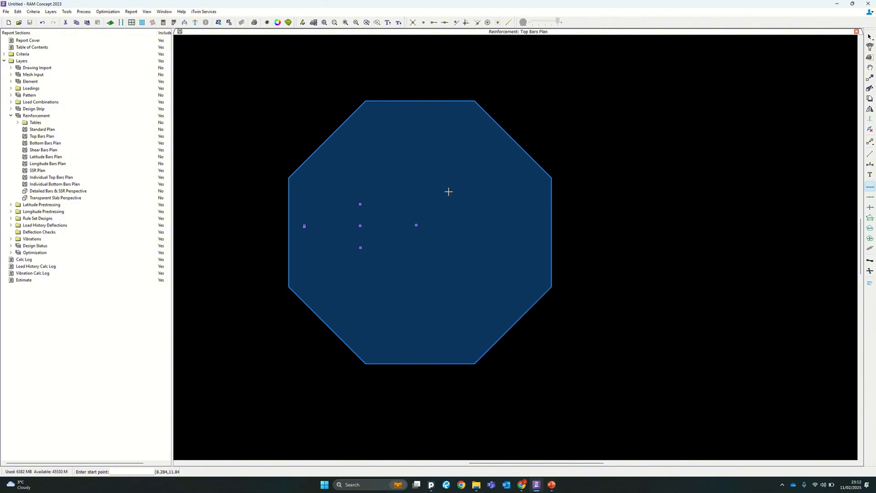
right_click(404, 213)
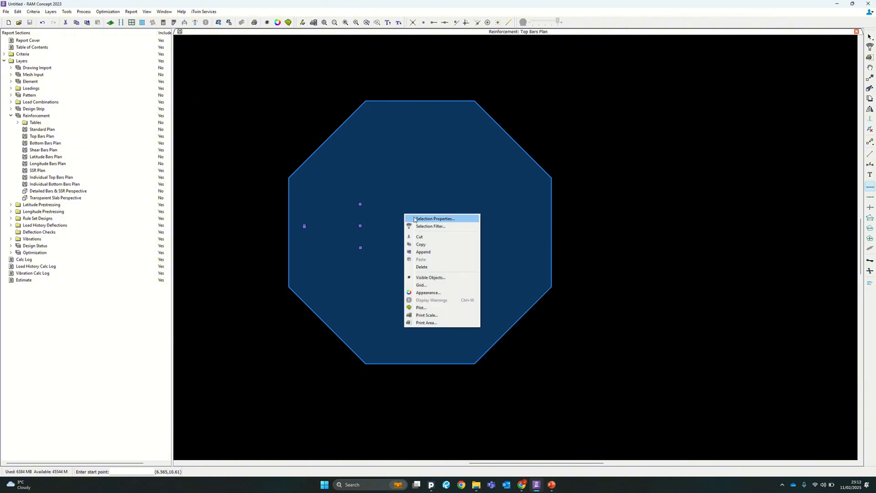
left_click(456, 219)
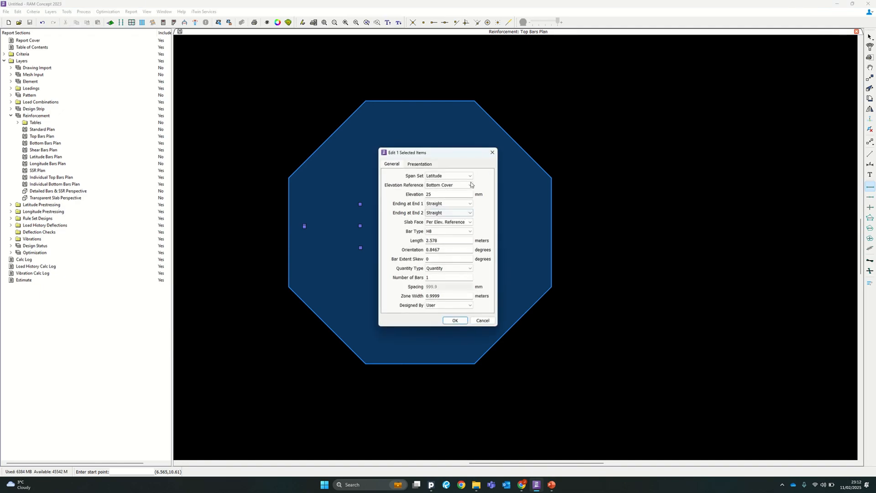
left_click_drag(443, 160, 602, 157)
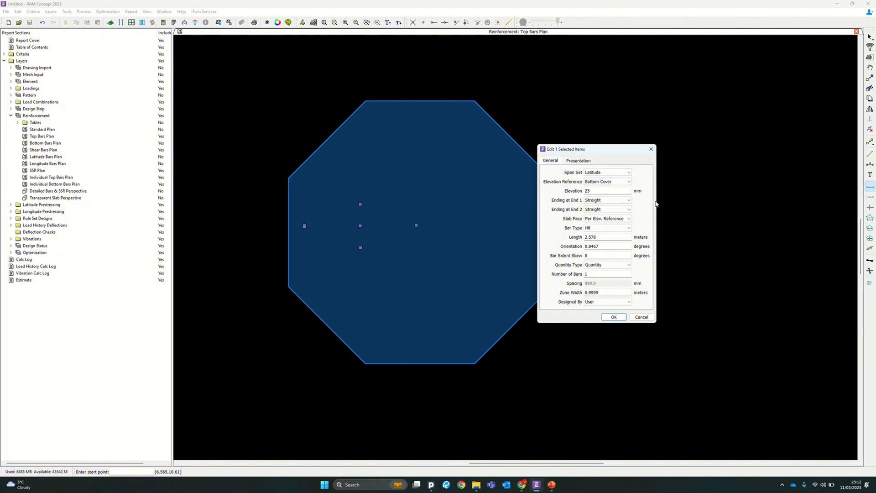
left_click(601, 182)
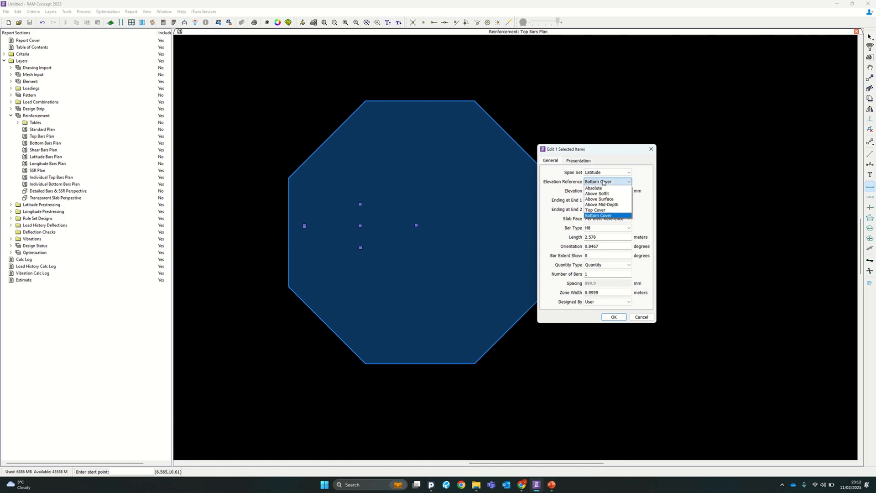
left_click(603, 211)
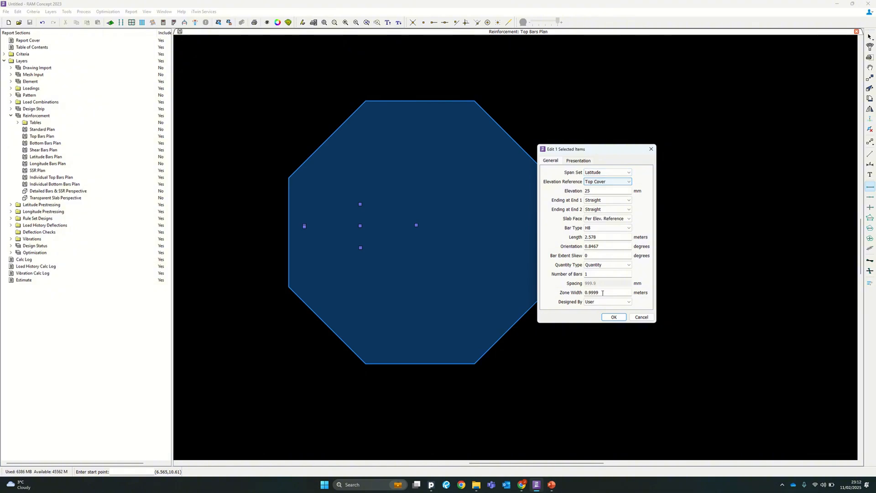
left_click(613, 317)
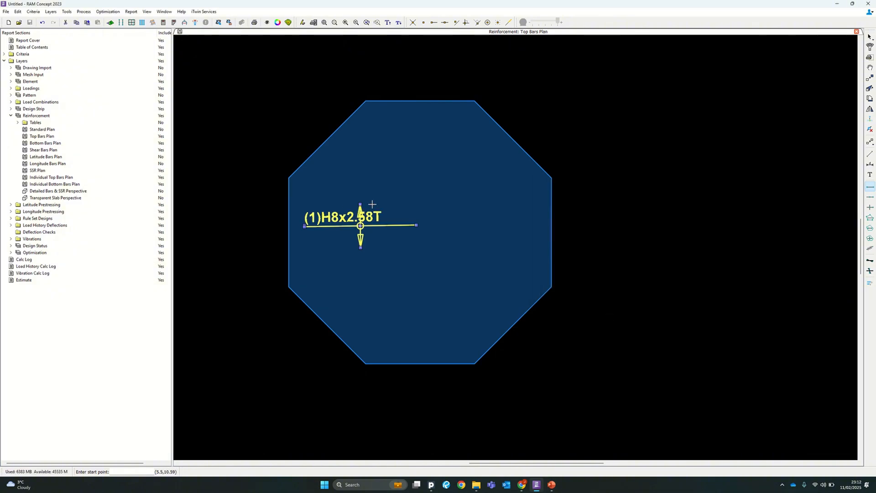
Set the zone width of the concentrated bar to 2 meters
scroll(330, 217, "up", 5)
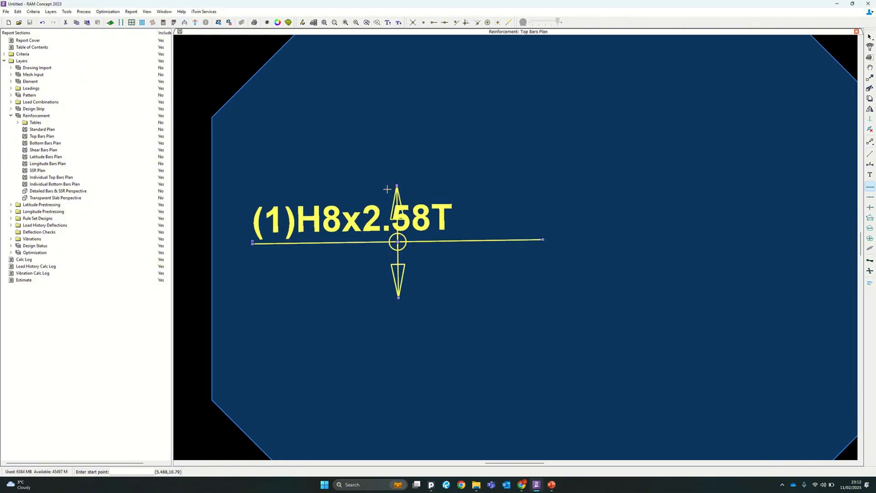
scroll(434, 163, "down", 2)
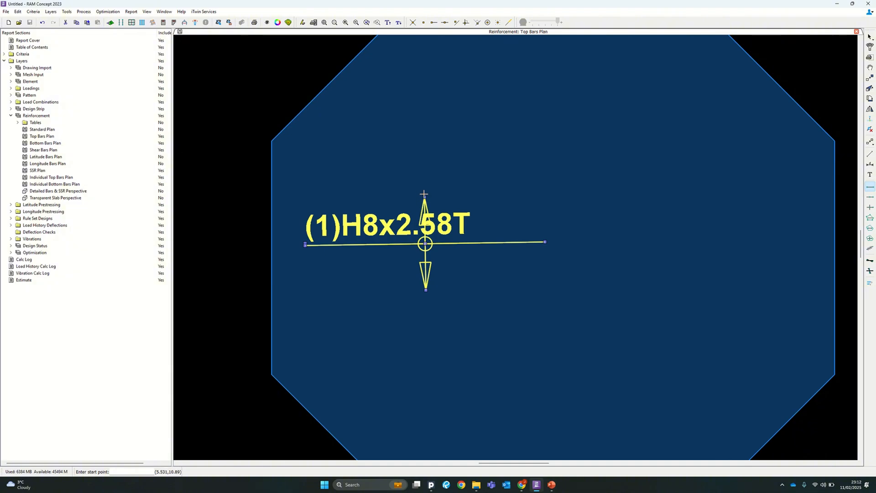
right_click(402, 259)
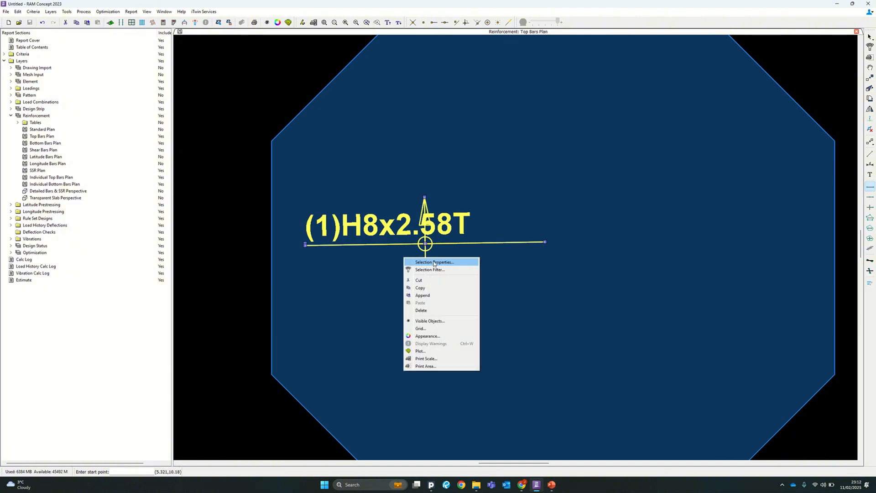
left_click(435, 262)
left_click_drag(441, 156, 668, 162)
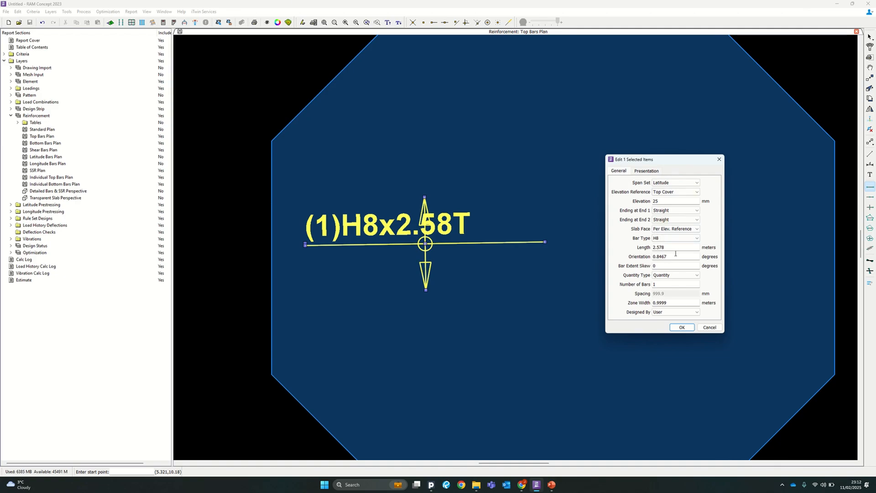
left_click_drag(674, 248, 651, 246)
left_click_drag(666, 304, 633, 306)
type("2")
key("Return")
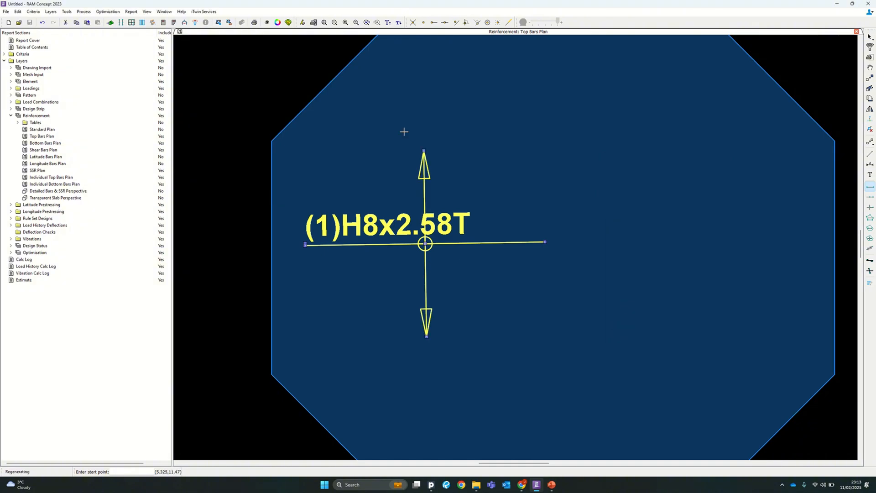
scroll(410, 315, "down", 2)
scroll(407, 280, "down", 3)
scroll(734, 216, "up", 4)
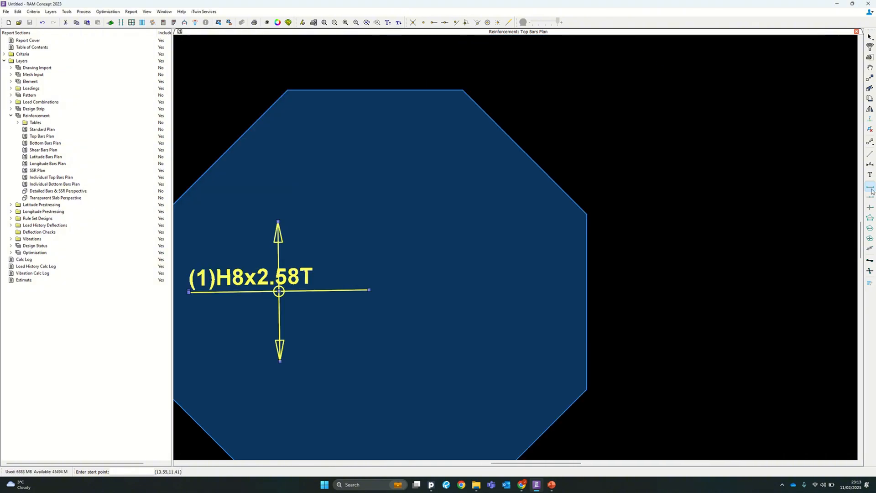
Set the default concentrated reinforcement to Top Cover and draw a bar about 3.74 m long from its center at the slab's upper-left edge
left_click(872, 198)
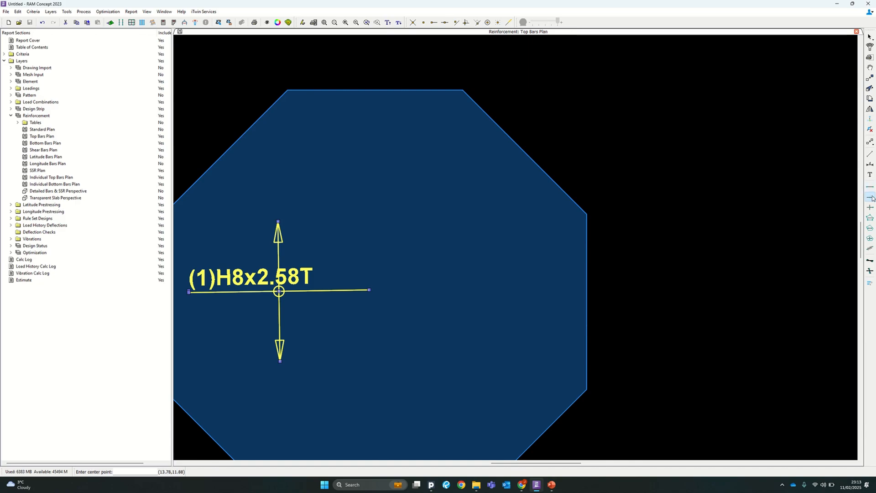
double_click(871, 198)
left_click(447, 195)
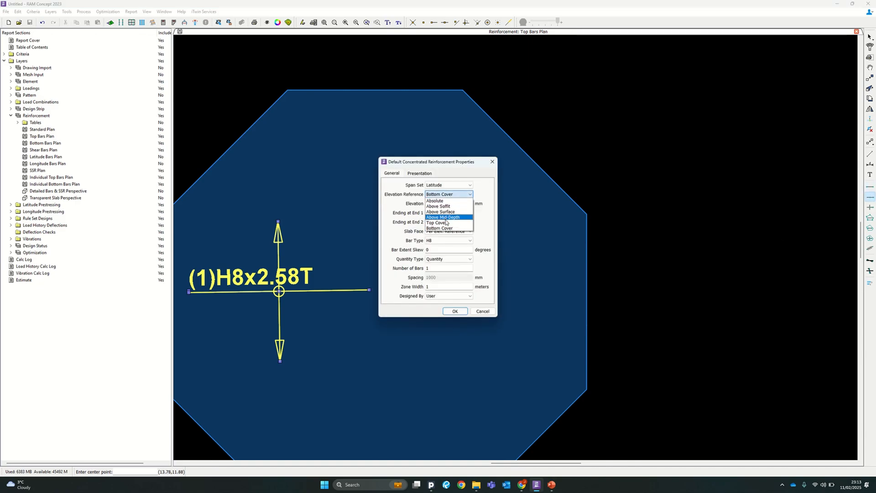
left_click(445, 223)
left_click(455, 311)
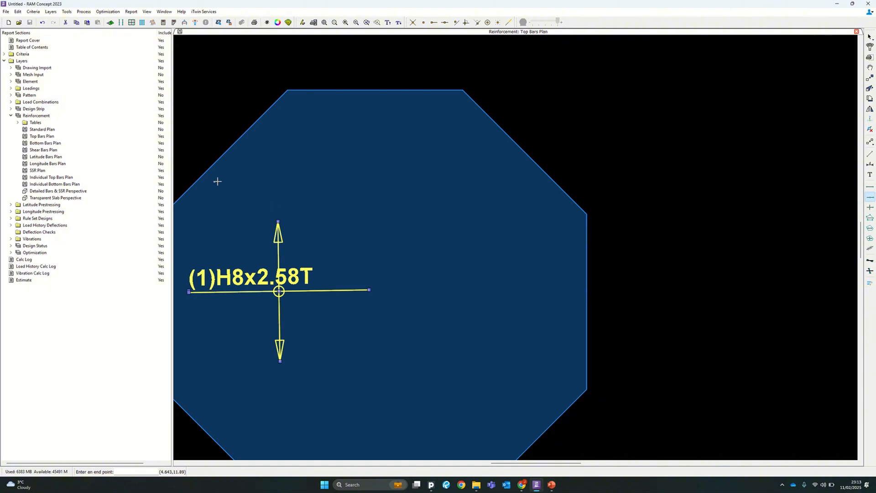
left_click(346, 180)
scroll(402, 204, "down", 2)
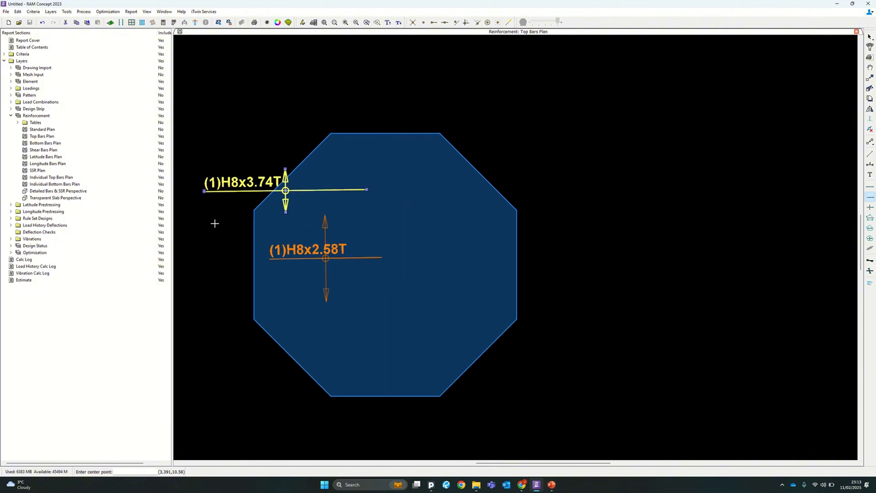
Place a concentrated reinforcement cross near the slab's middle with Top Cover as elevation reference and bars about 3.61 m long
double_click(870, 207)
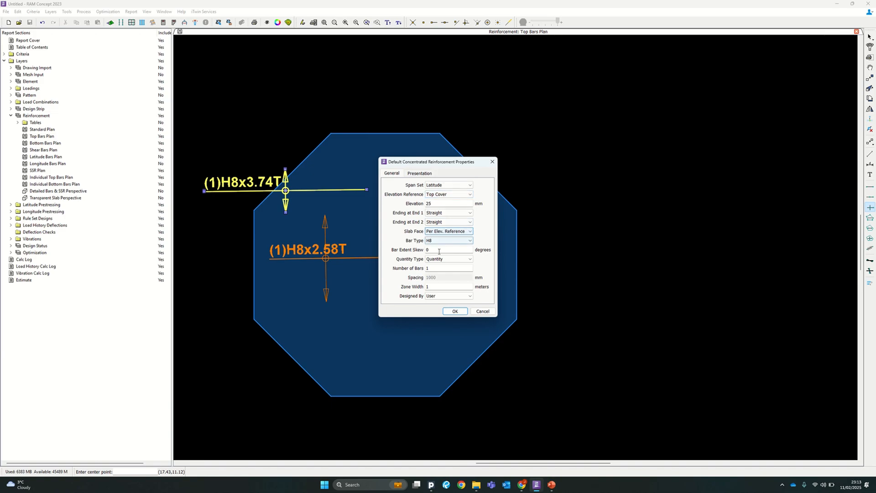
left_click(441, 195)
left_click(446, 221)
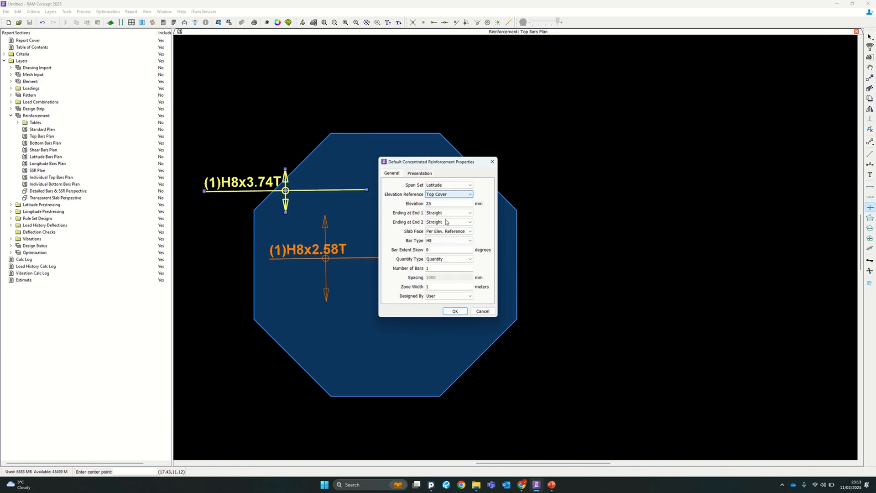
left_click(453, 311)
left_click(389, 236)
left_click(466, 241)
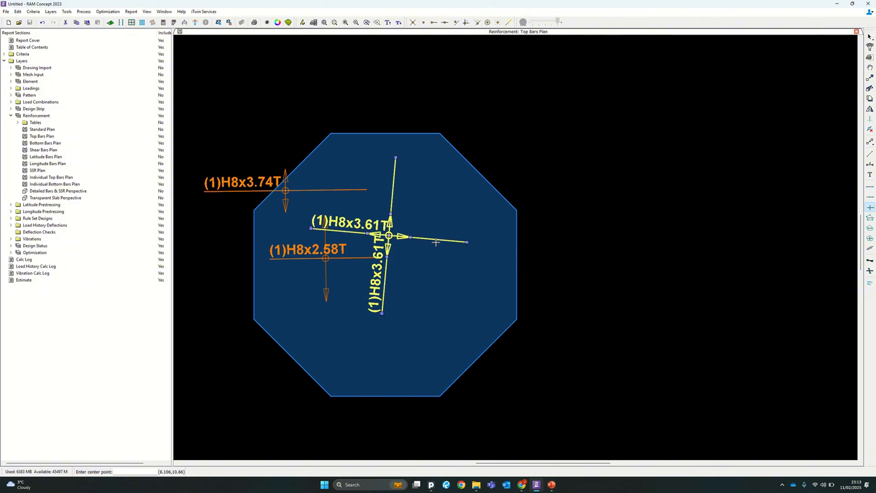
Delete the reinforcement cross and both single concentrated bars from the slab
key("Delete")
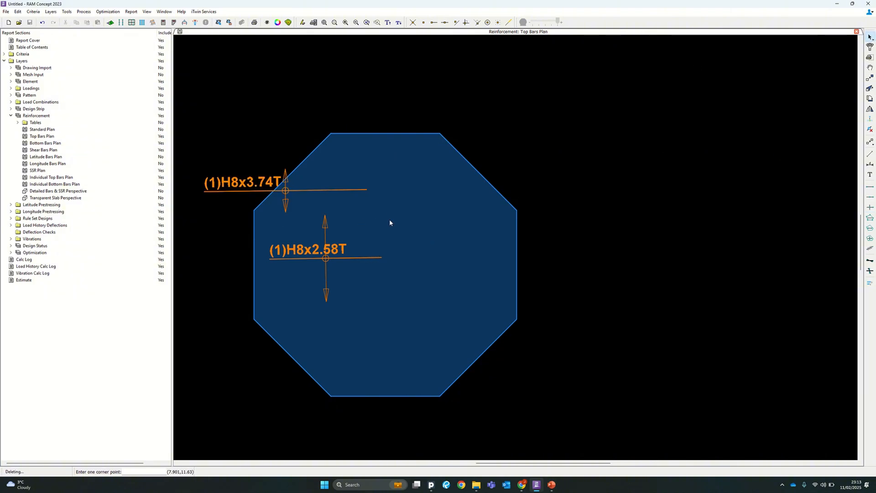
left_click(332, 258)
key("Delete")
left_click(293, 193)
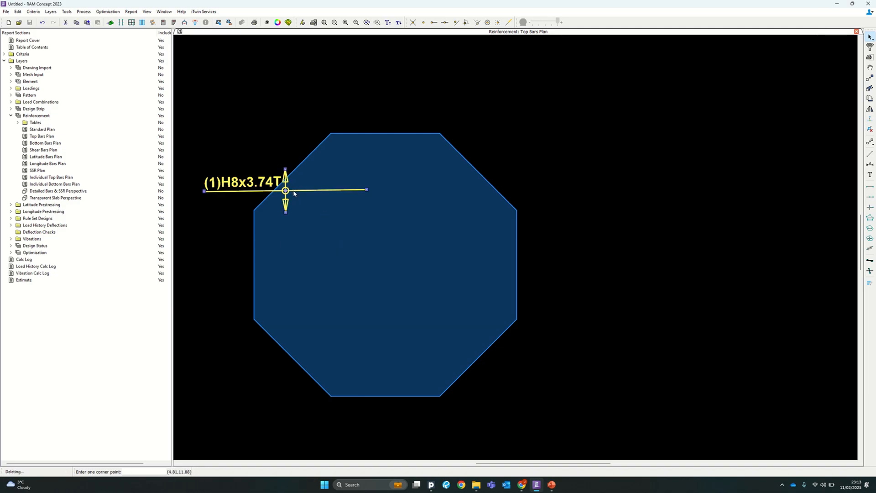
key("Delete")
middle_click_drag(418, 262, 516, 218)
middle_click_drag(530, 263, 530, 286)
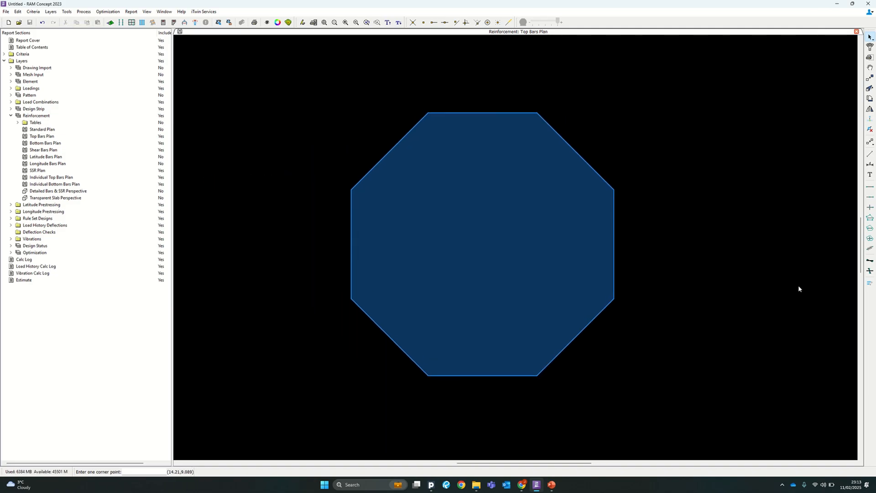
For the distributed reinforcement cross in a slab region, set the default elevation reference to Top Cover and the elevation to 35 mm
left_click(870, 239)
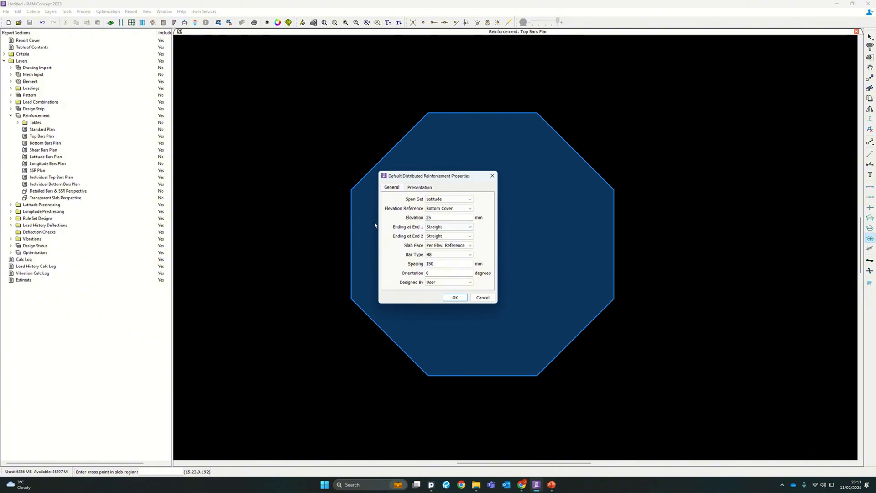
left_click(442, 209)
left_click(440, 217)
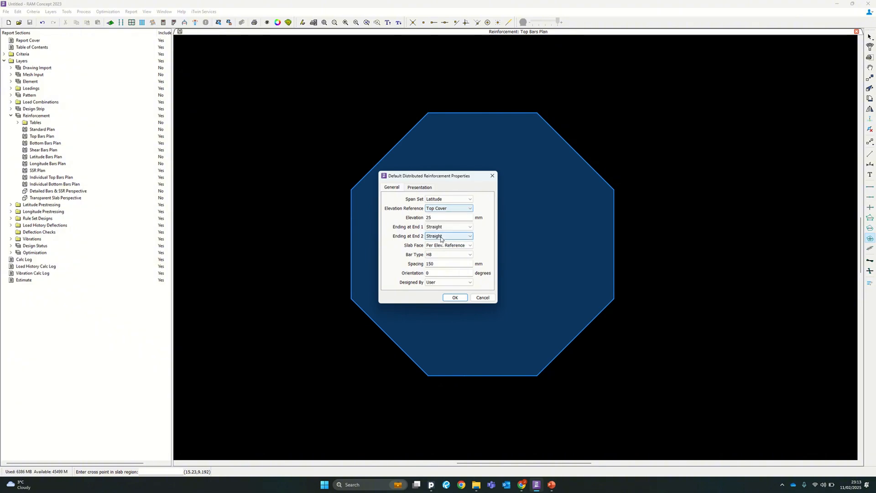
left_click(437, 217)
double_click(435, 217)
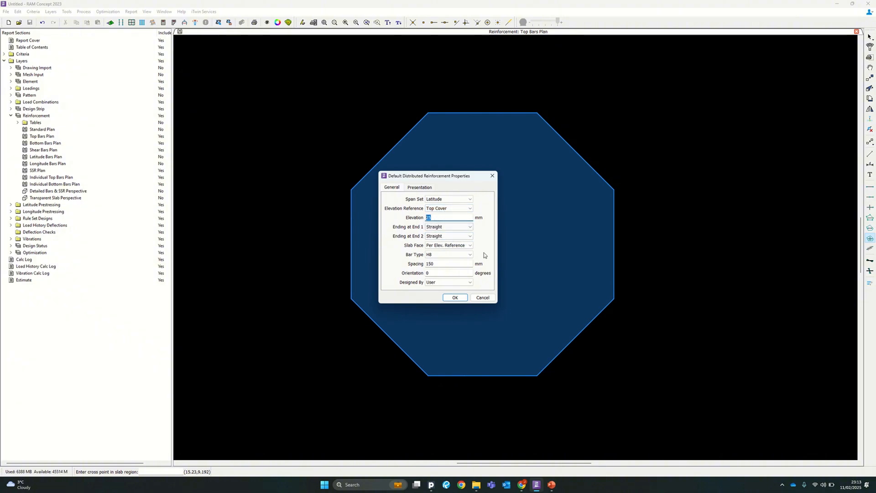
type("35")
Set both bar endings, End 1 and End 2, of the default distributed reinforcement to Anchored
left_click(454, 226)
left_click(455, 228)
left_click(436, 227)
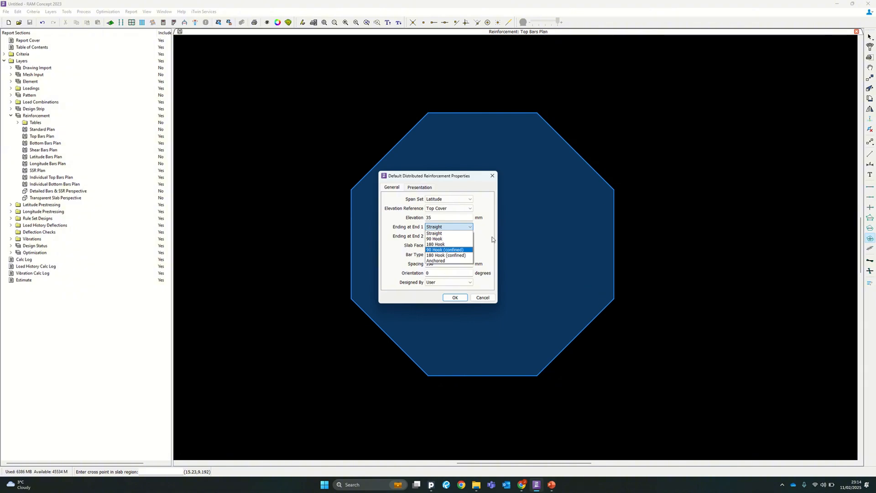
left_click(470, 228)
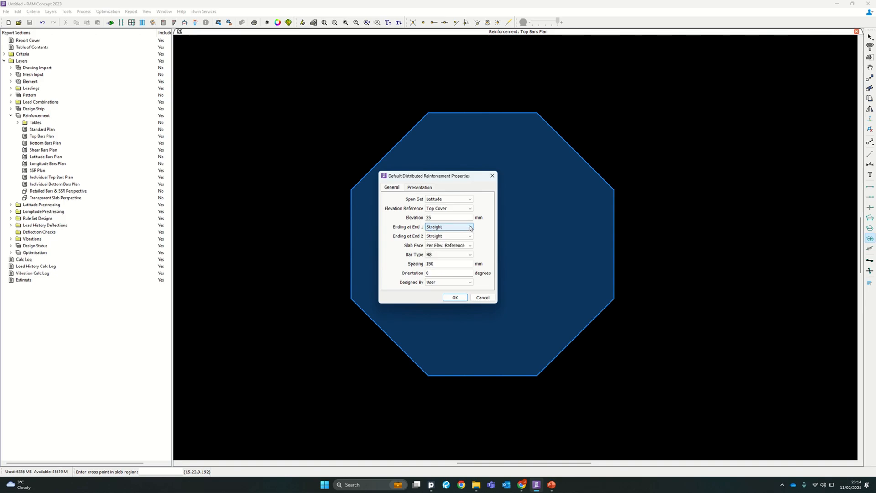
left_click(470, 228)
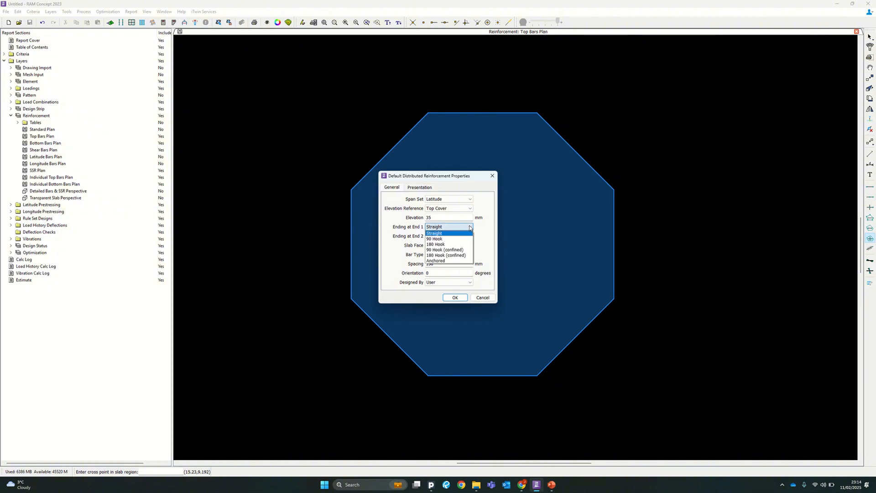
left_click(447, 261)
left_click(447, 236)
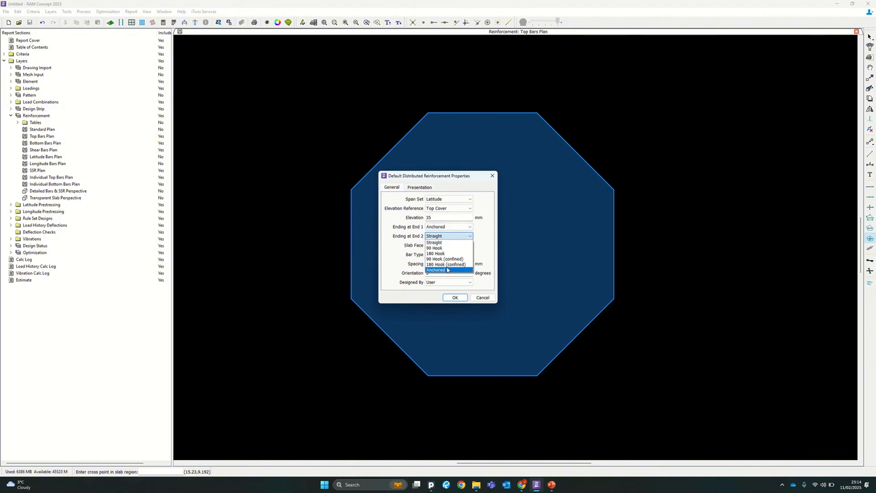
left_click(447, 269)
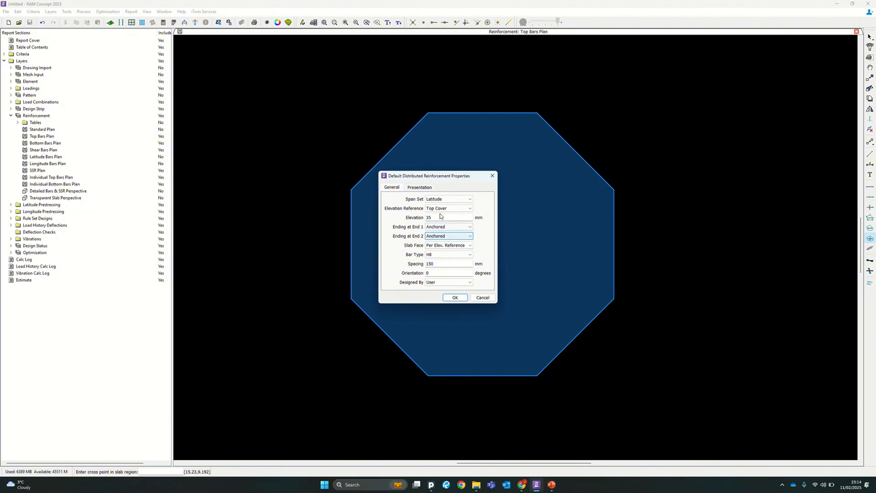
Set the default distributed bars to H16 at 200 mm spacing, and place the top reinforcement cross from the slab's middle to its upper edge
left_click(444, 255)
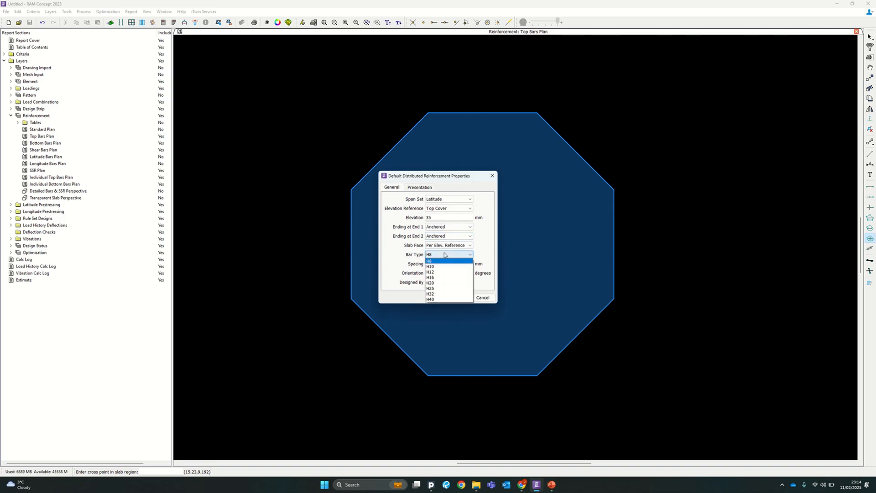
left_click(436, 277)
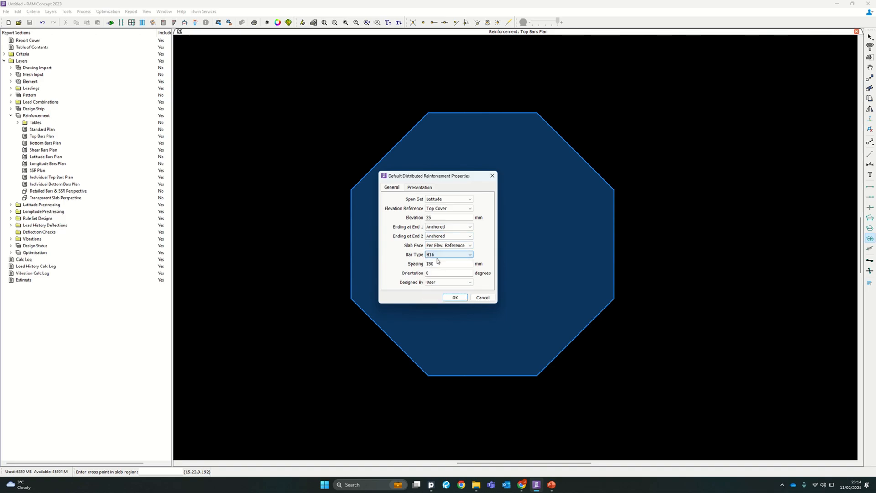
key("Tab")
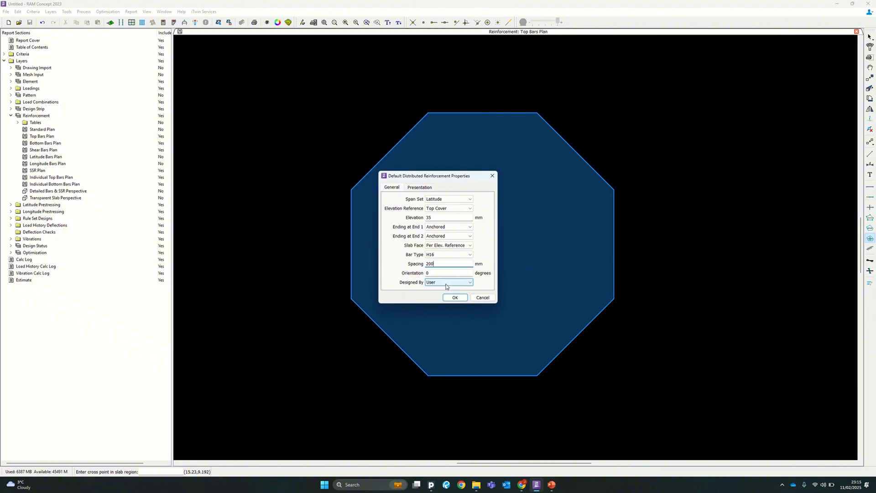
left_click(455, 298)
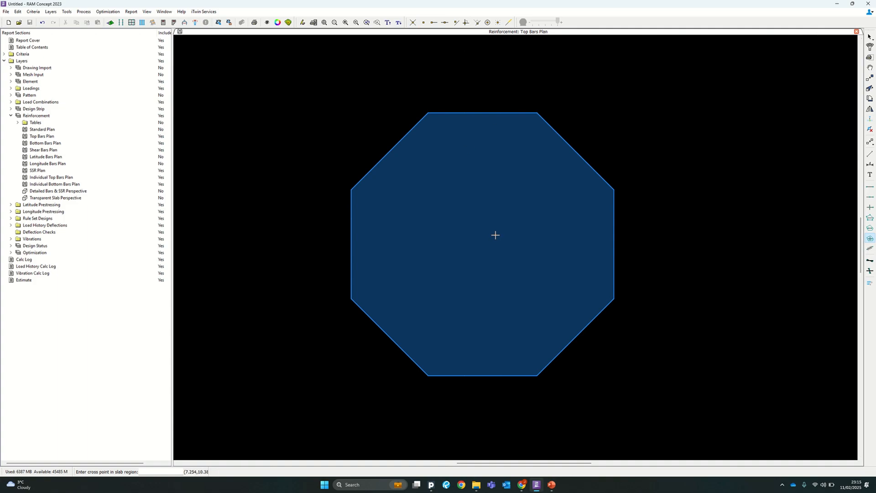
left_click(478, 245)
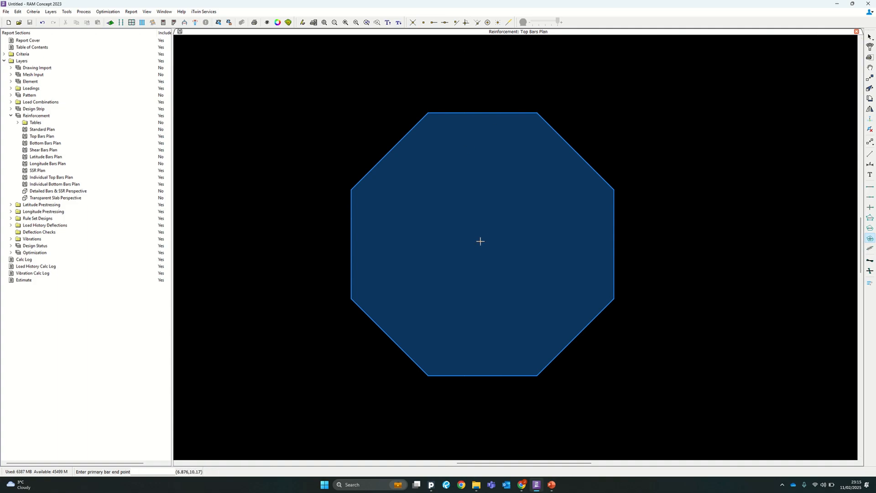
left_click(477, 112)
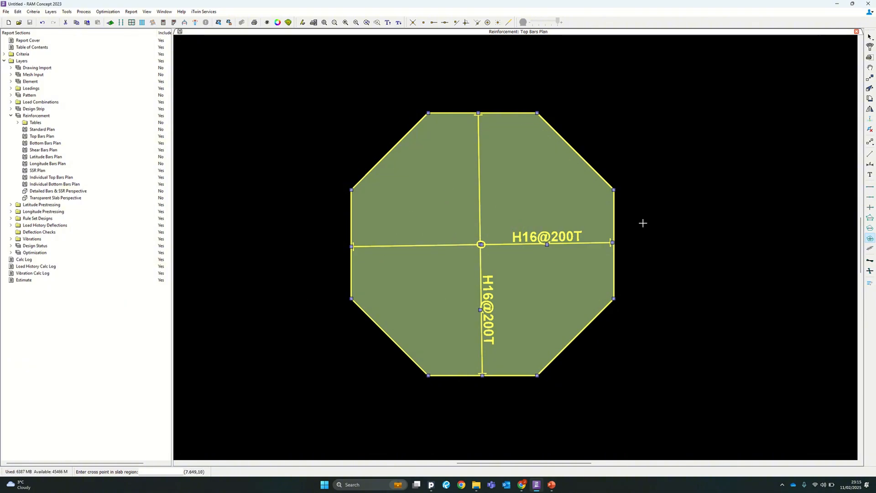
On the Bottom Bars Plan, set the default distributed reinforcement cross's elevation reference to Bottom Cover, keeping the Latitude span set and H16 bars
double_click(45, 143)
scroll(512, 268, "up", 5)
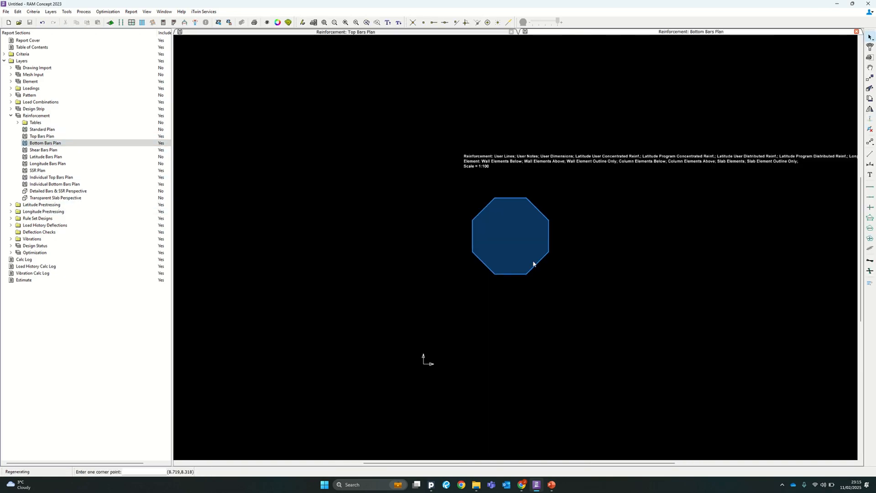
middle_click_drag(532, 260, 495, 309)
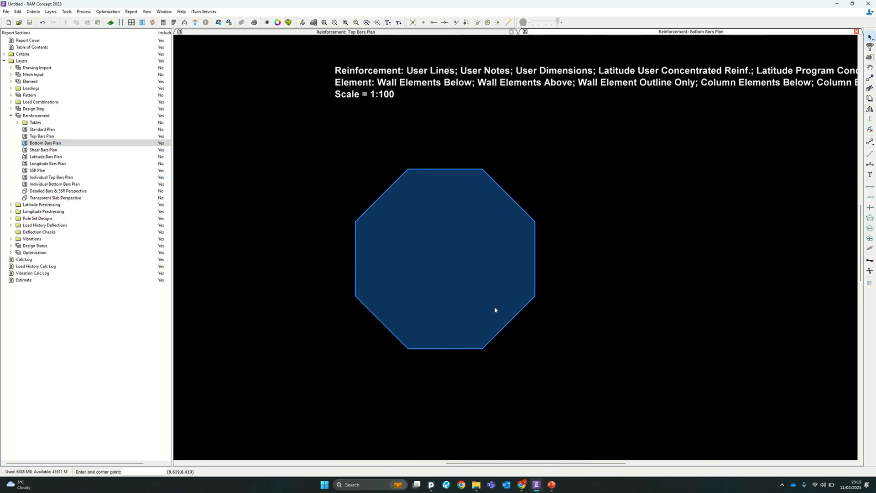
double_click(869, 239)
left_click(447, 208)
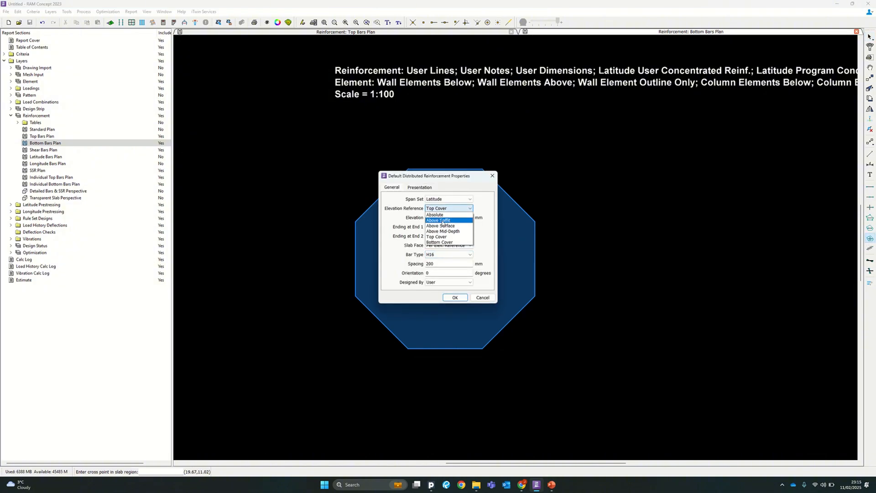
left_click(440, 242)
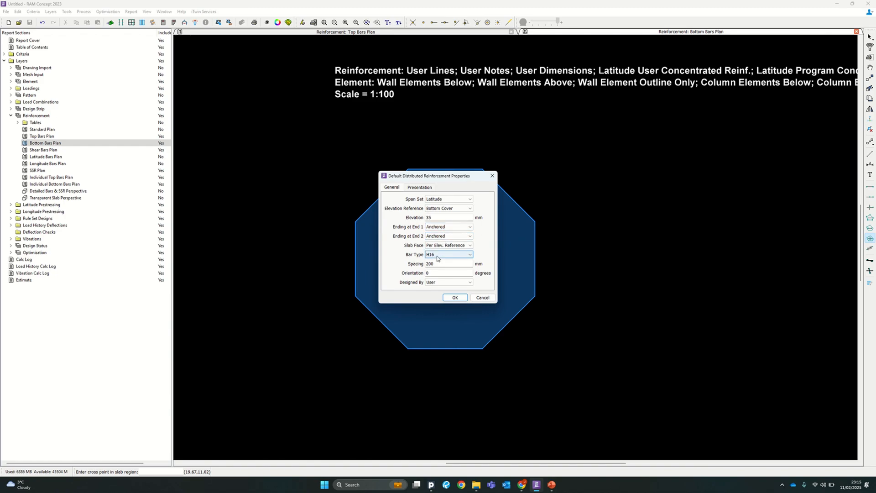
left_click(437, 199)
left_click(435, 204)
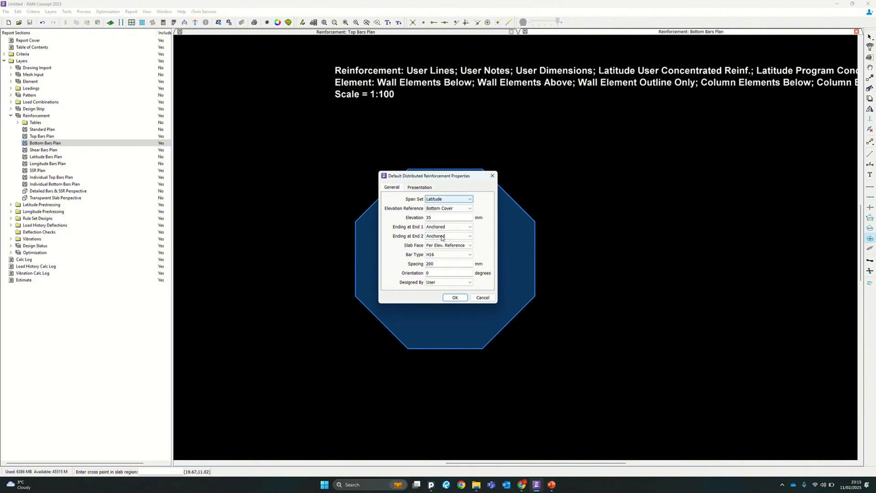
left_click(436, 255)
left_click(436, 256)
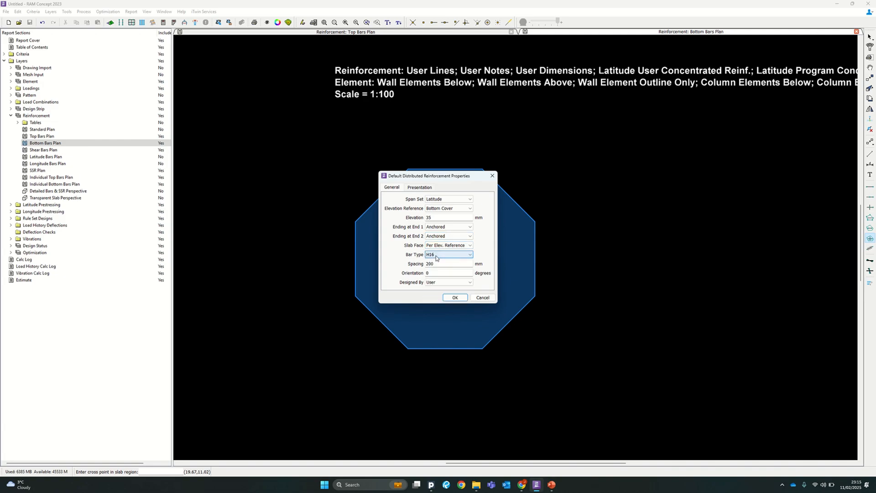
left_click(454, 297)
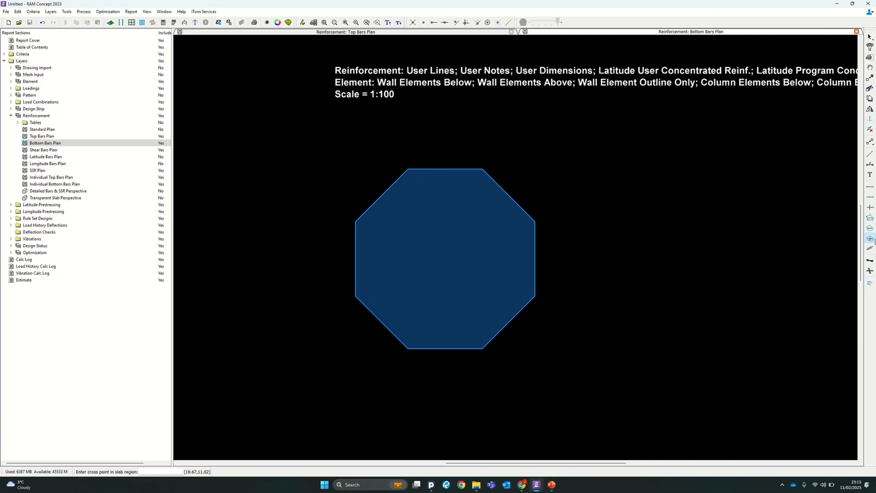
Place the bottom reinforcement cross at the slab's middle with its primary bar ending just inside the upper edge, and compare it with the Top Bars Plan
left_click(443, 258)
left_click(443, 182)
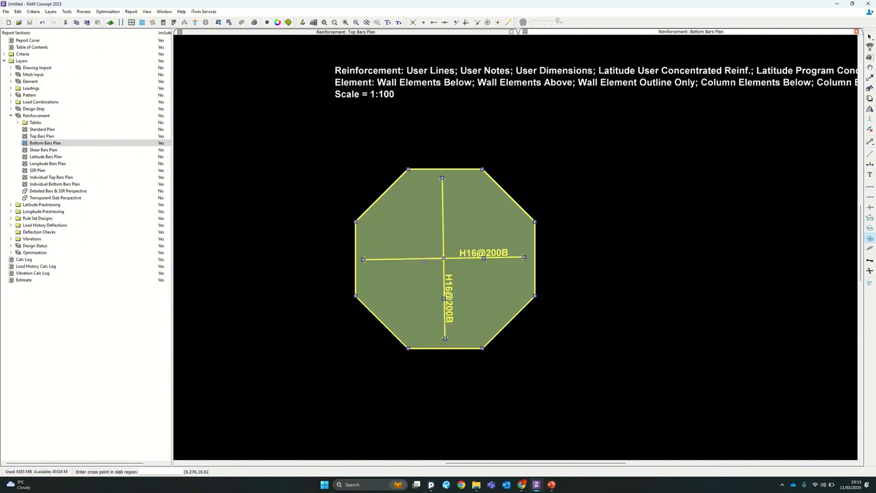
left_click(446, 34)
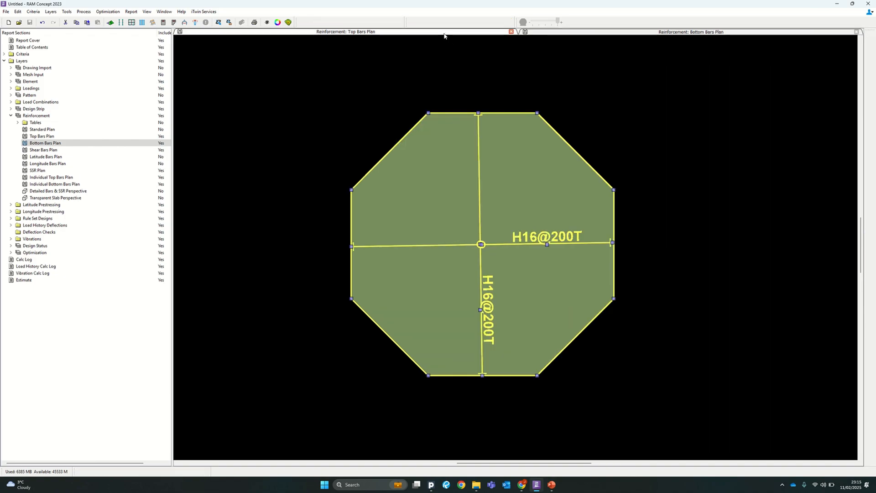
left_click(613, 32)
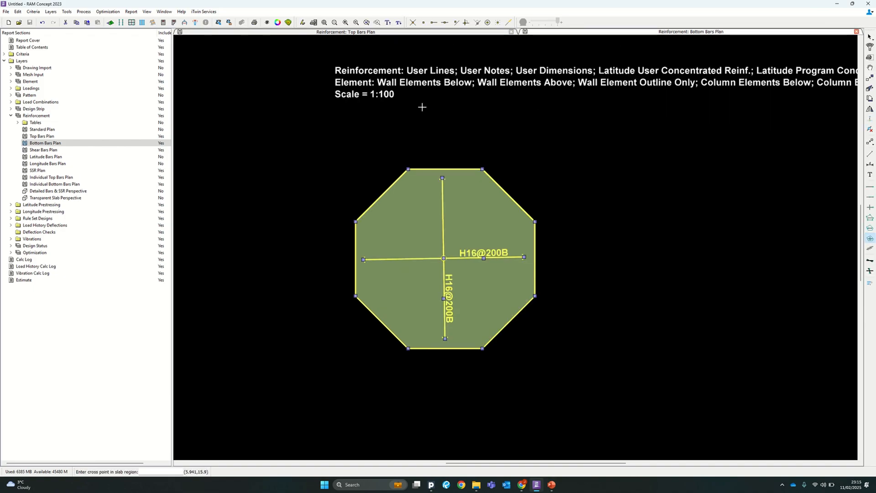
Leave the reinforcement tool, collapse the Reinforcement layer, and close the Bottom Bars and Top Bars plans
left_click(869, 37)
scroll(395, 233, "down", 2)
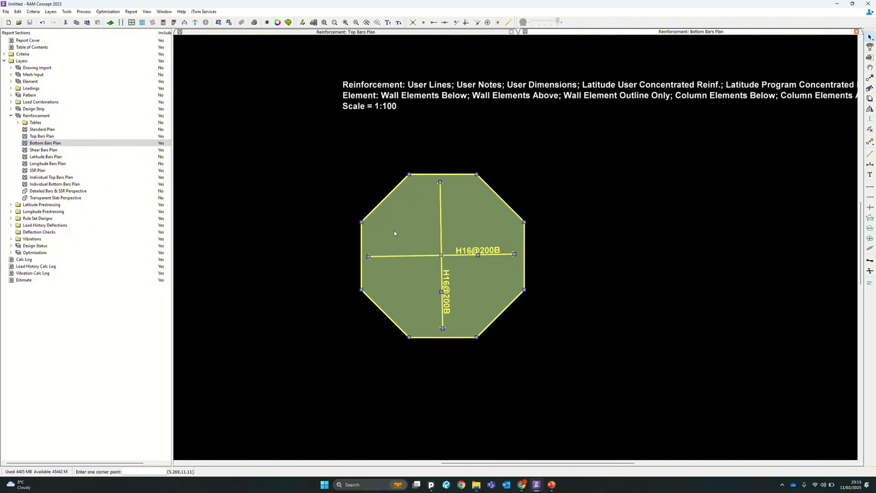
left_click(11, 115)
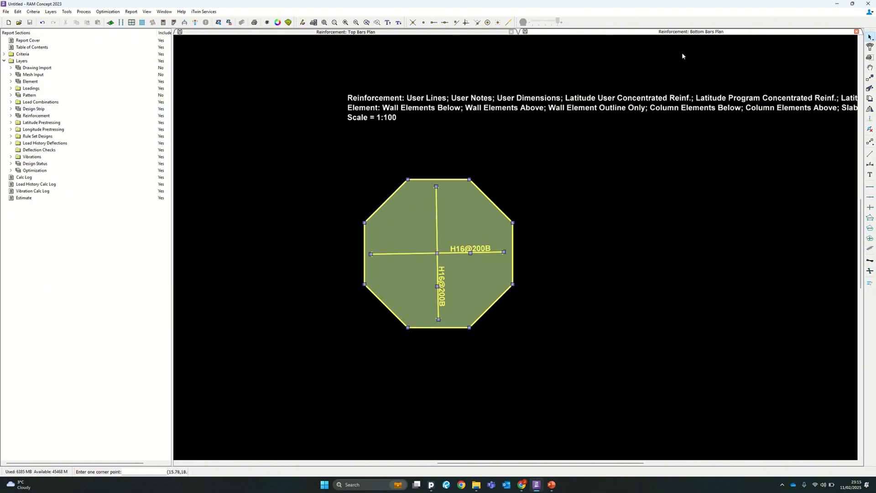
left_click(856, 32)
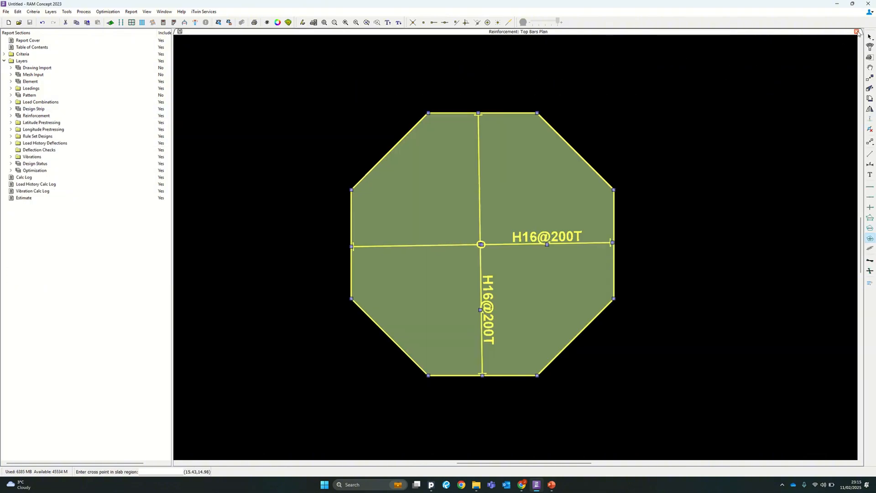
left_click(857, 32)
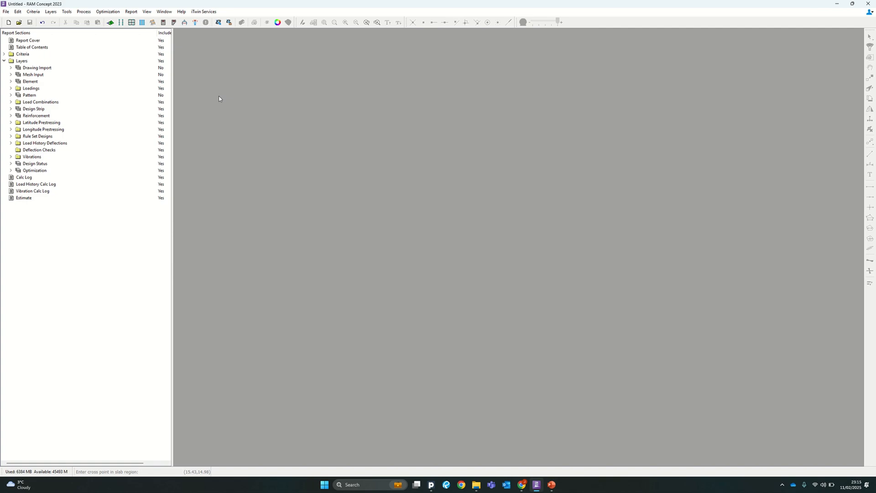
Open the Latitude Design Spans Plan and delete the existing latitude spans and span strip from the slab
left_click(11, 109)
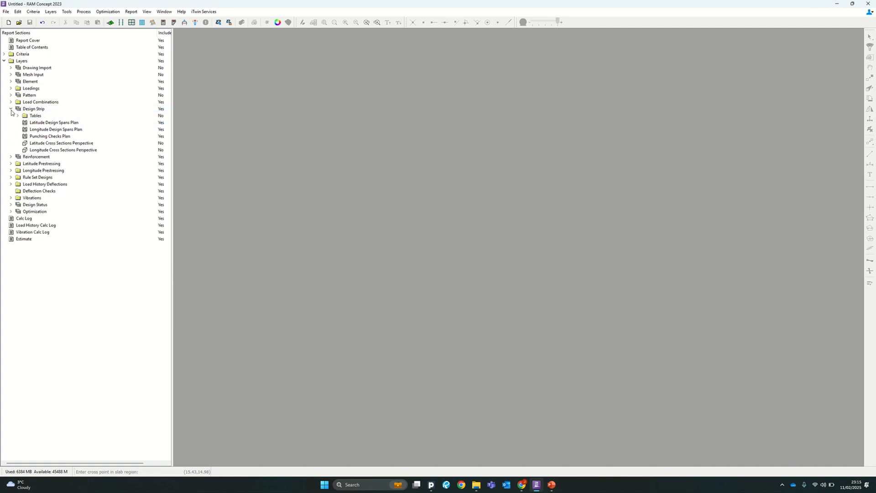
left_click(48, 122)
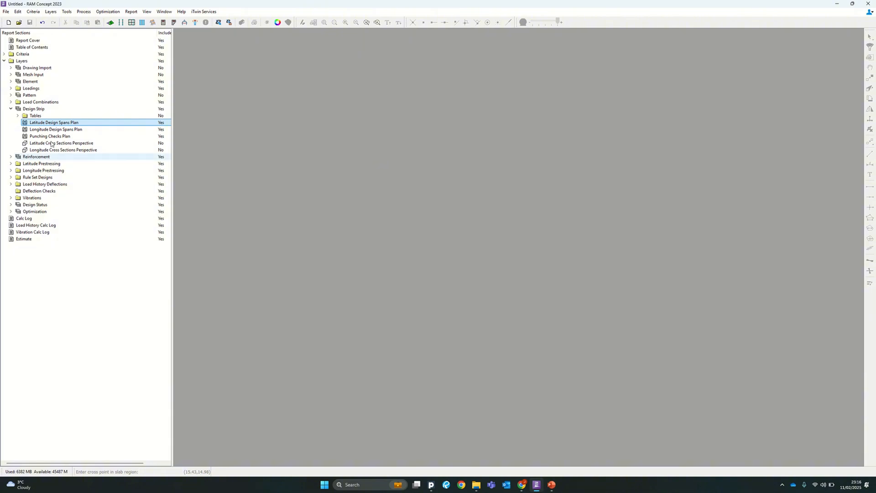
double_click(43, 124)
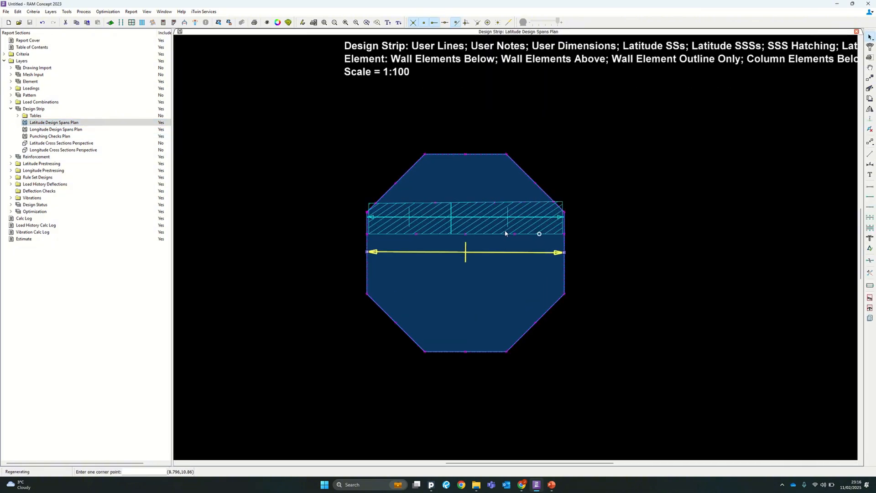
scroll(492, 230, "up", 1)
left_click_drag(480, 277, 449, 213)
left_click_drag(473, 272, 416, 204)
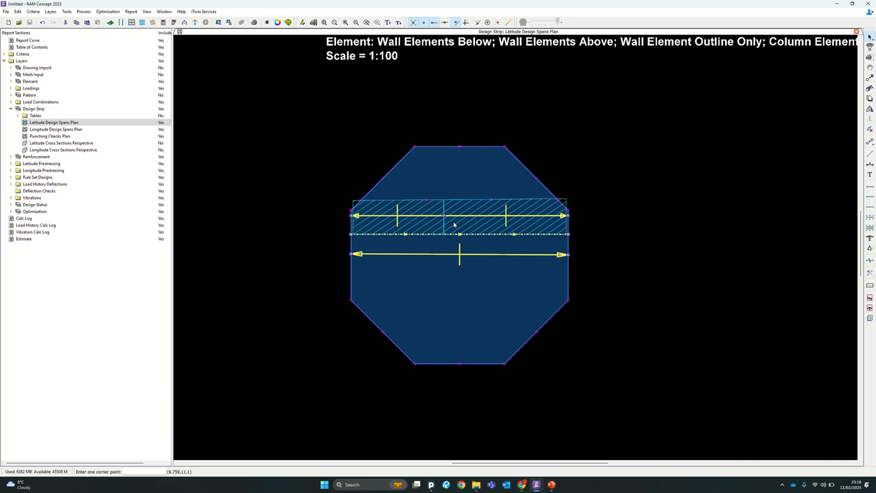
key("Delete")
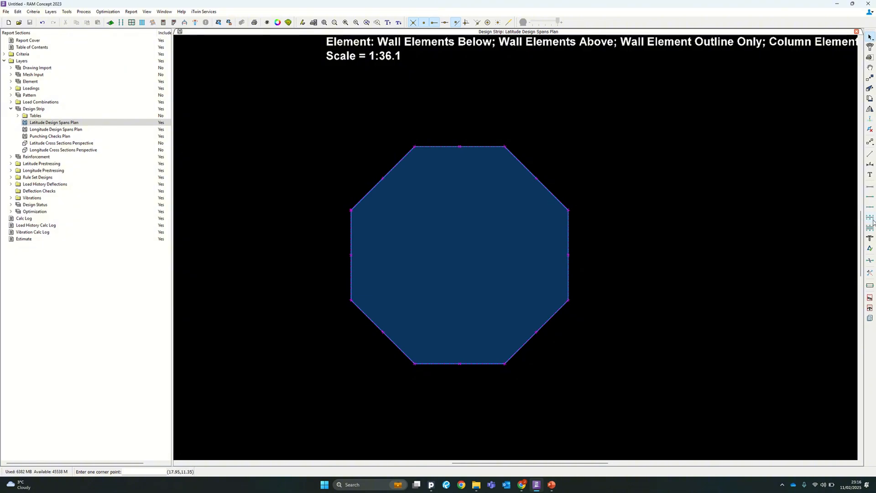
Try drawing a latitude span between the midpoints of the slab's left and right edges, and remove it
left_click(869, 199)
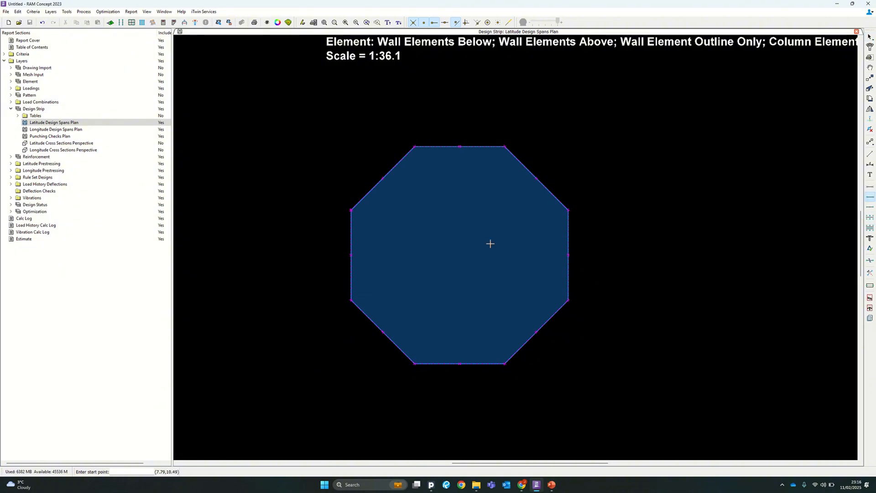
left_click(351, 255)
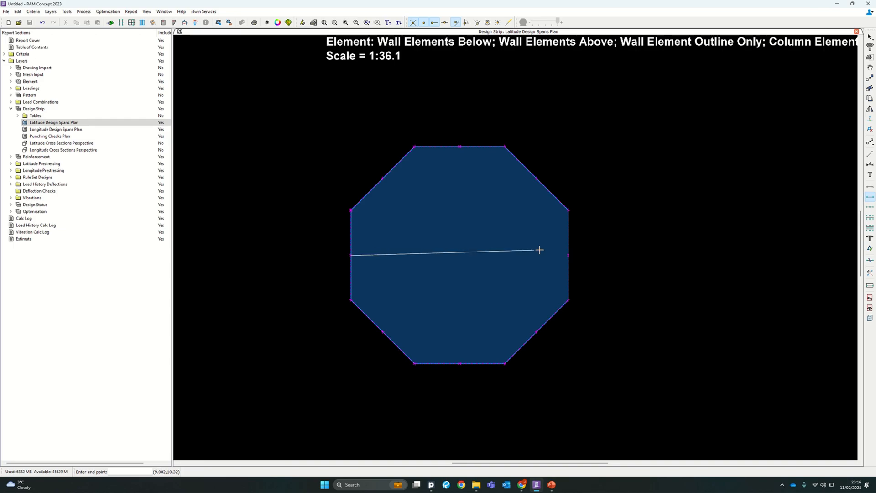
left_click(568, 255)
key("Delete")
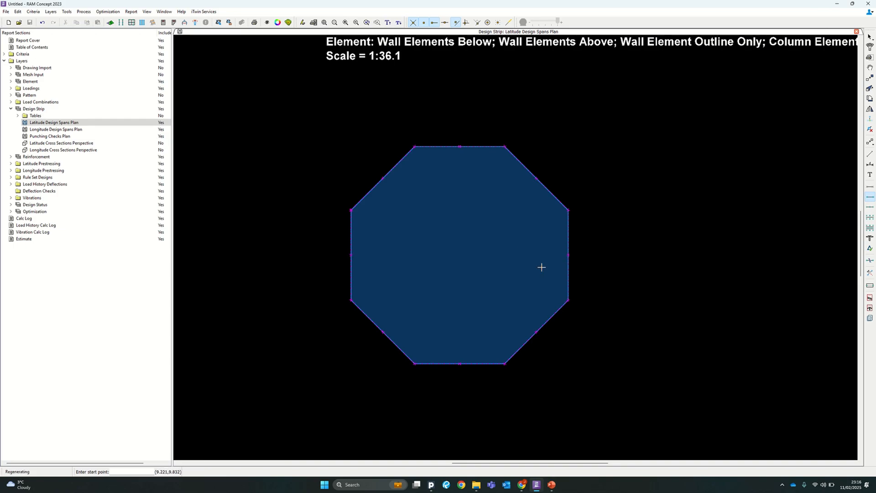
left_click(870, 37)
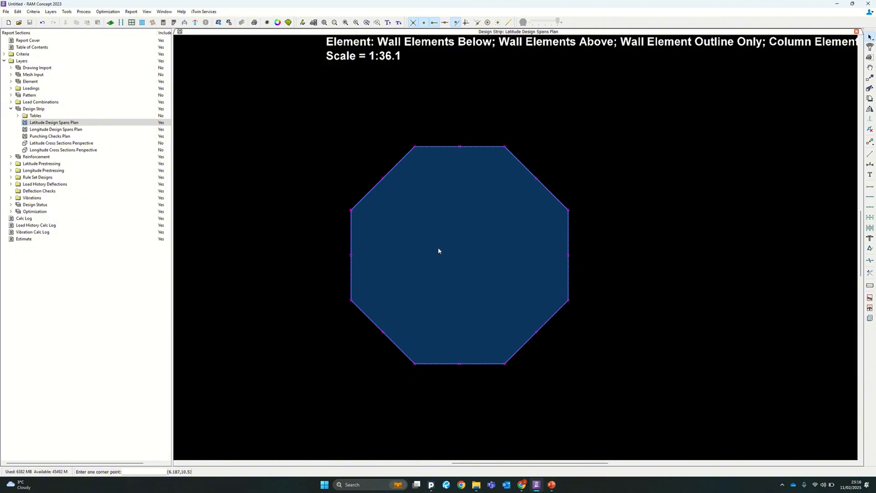
Set the default span's column strip width calculation to Manual, and review the column and middle strip properties
double_click(869, 197)
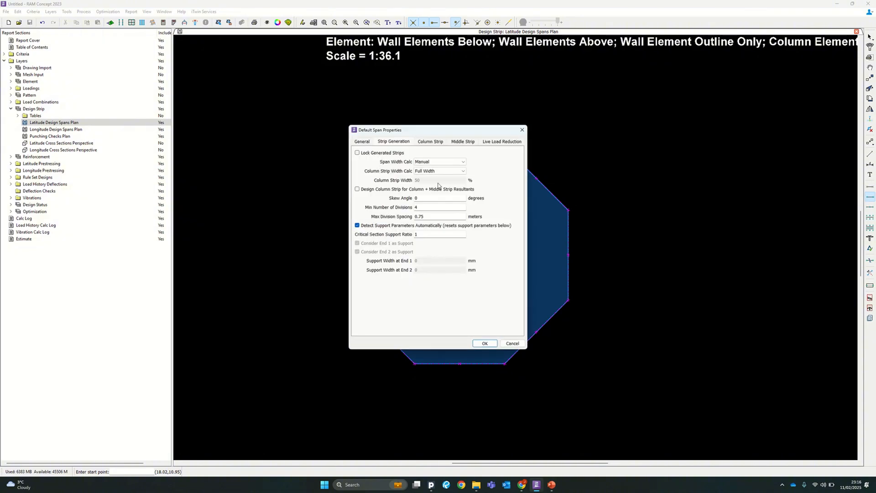
left_click(436, 171)
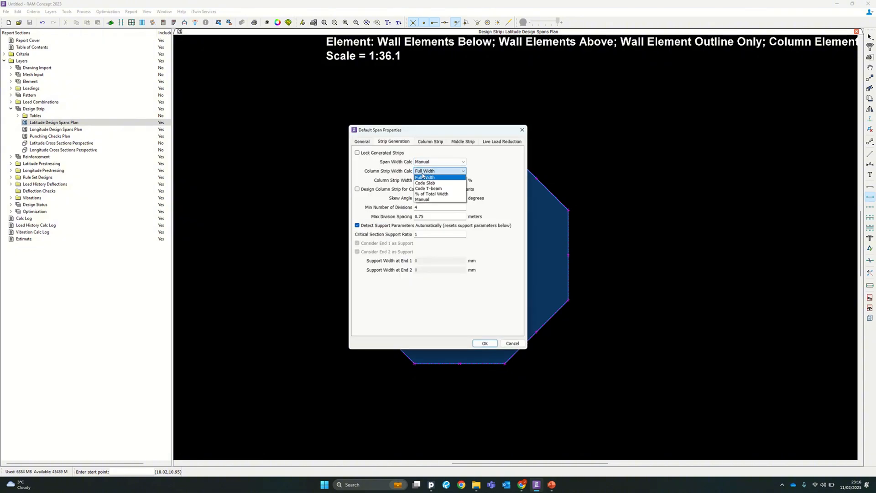
left_click(433, 199)
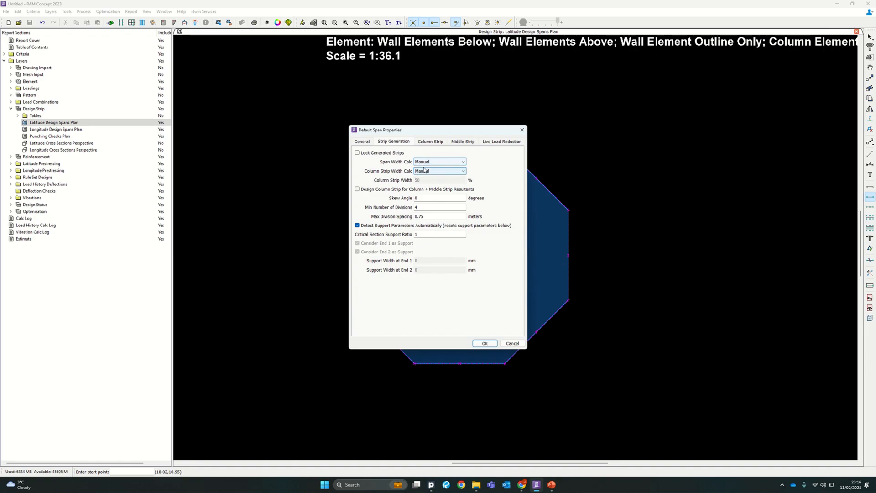
left_click(428, 143)
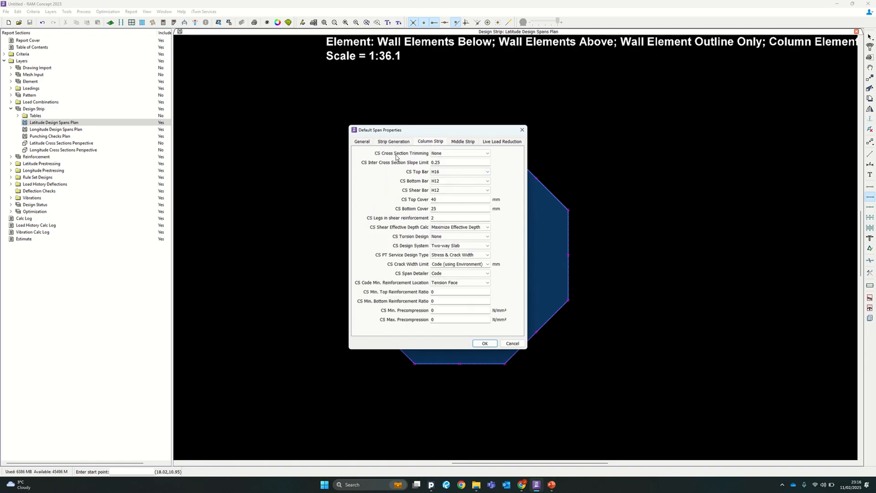
left_click(462, 142)
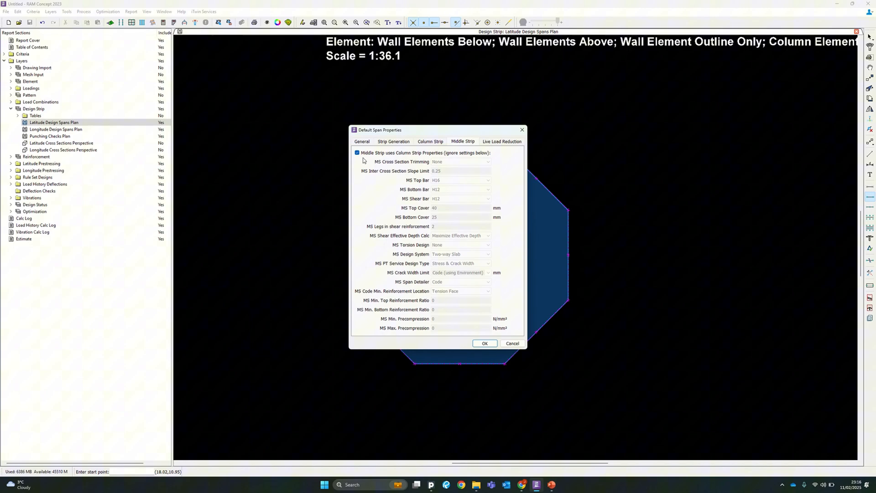
left_click(437, 142)
left_click(484, 344)
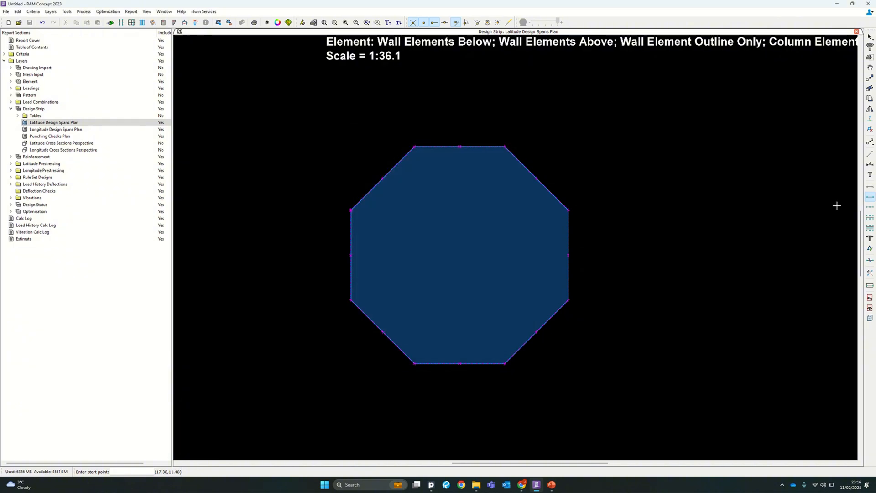
Draw a latitude span boundary polyline between the upper ends of the slab's two vertical edges
left_click(870, 218)
left_click(350, 210)
left_click(568, 210)
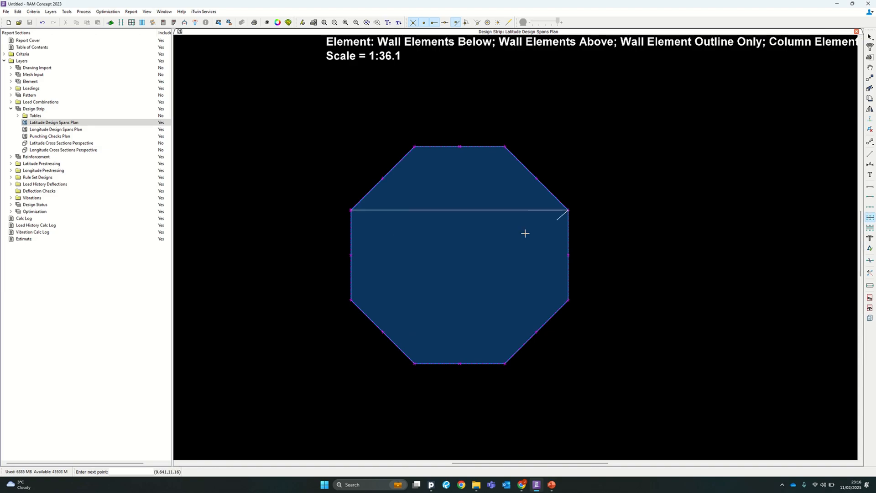
right_click(580, 209)
left_click(590, 213)
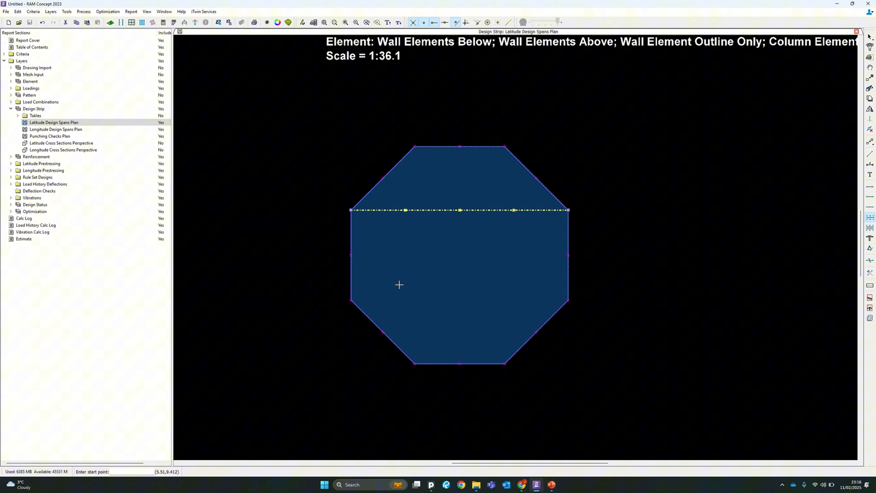
Draw a second span boundary between the lower ends of the slab's vertical edges, and check its endpoint at the corner
left_click(350, 299)
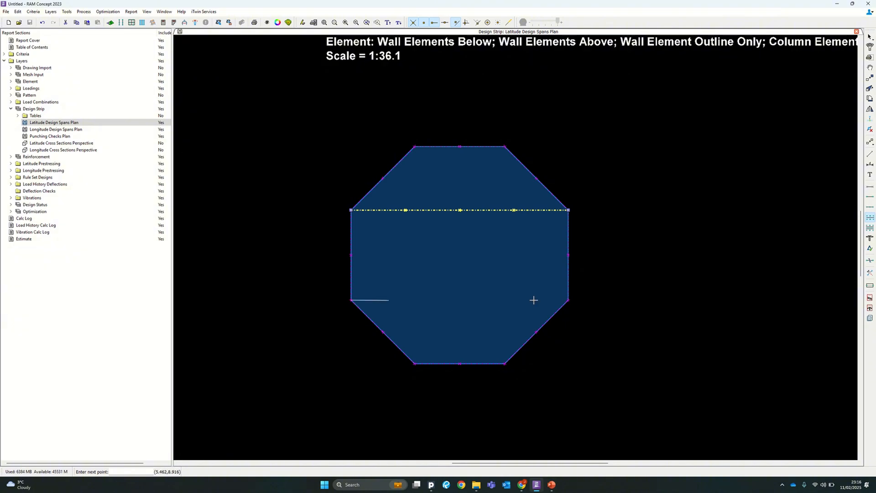
left_click(568, 300)
right_click(569, 300)
left_click(581, 302)
scroll(568, 302, "up", 5)
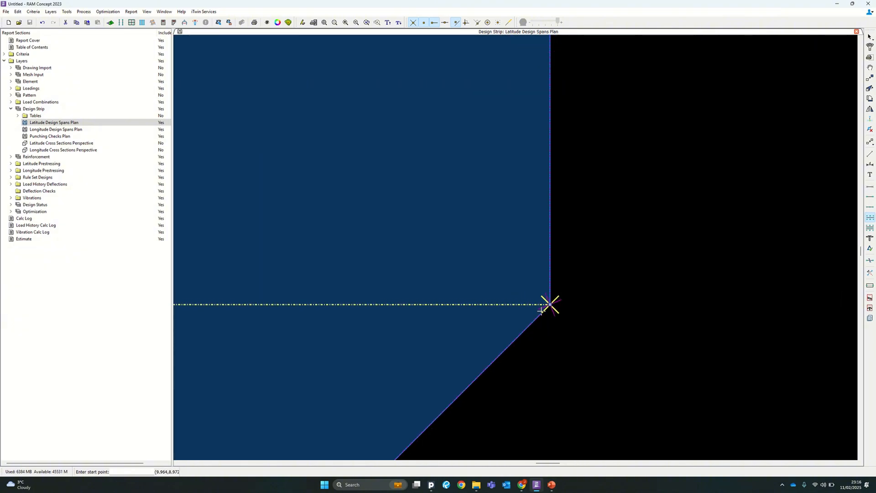
scroll(543, 310, "up", 4)
scroll(625, 293, "down", 6)
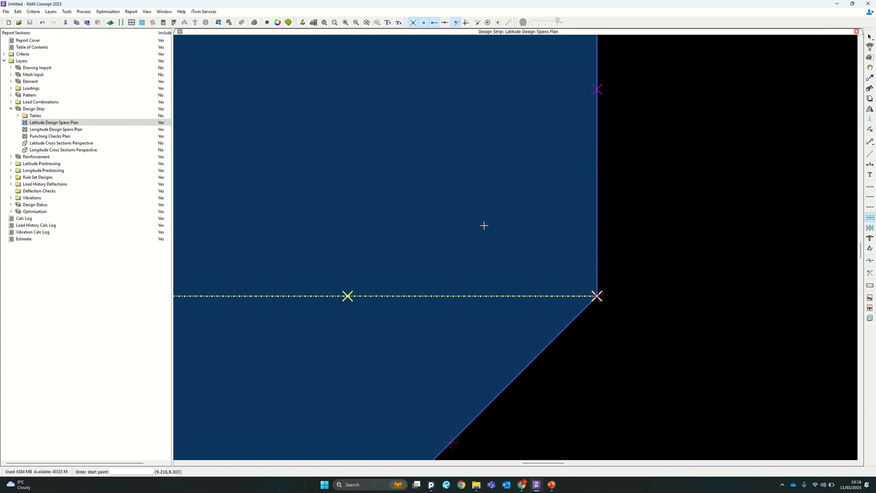
scroll(516, 291, "down", 5)
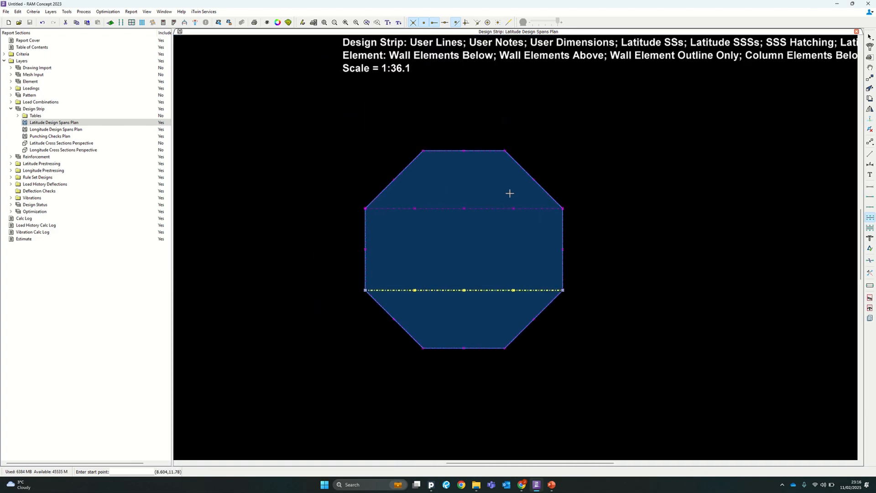
Draw a span boundary across the slab's upper part, between points near the middle of the two upper sloping edges
scroll(509, 192, "up", 3)
scroll(516, 215, "down", 1)
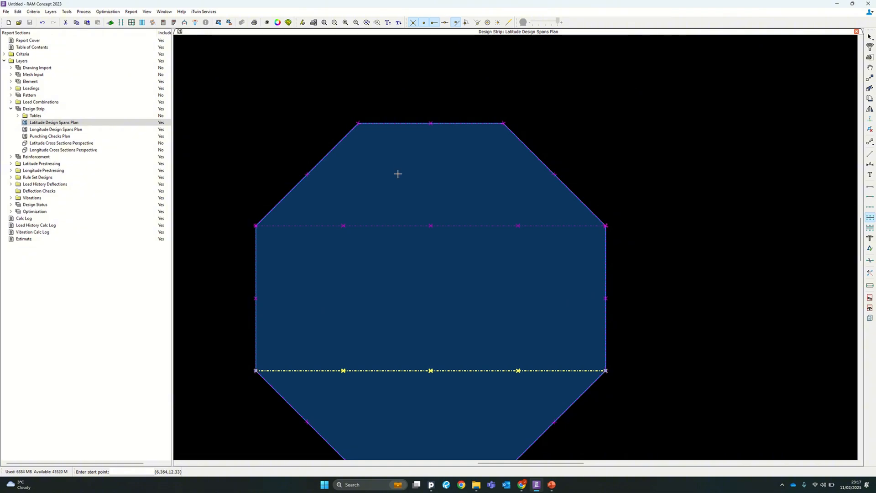
left_click(319, 164)
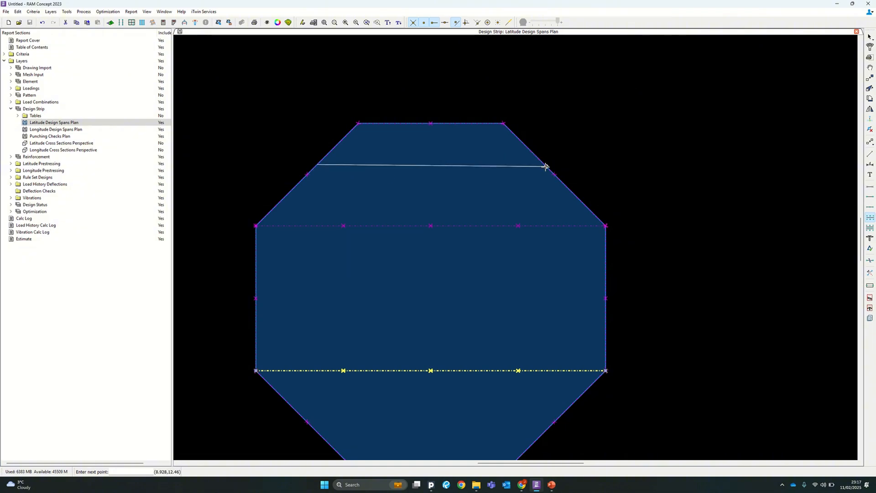
key("Escape")
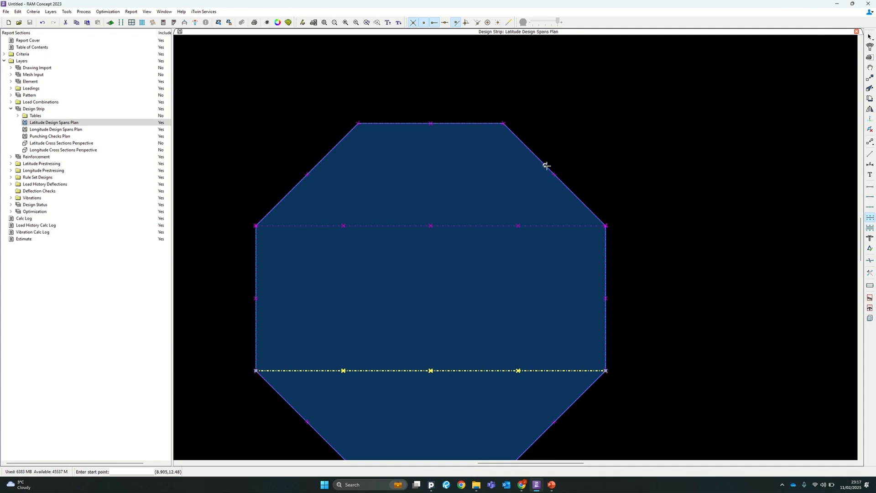
left_click(311, 170)
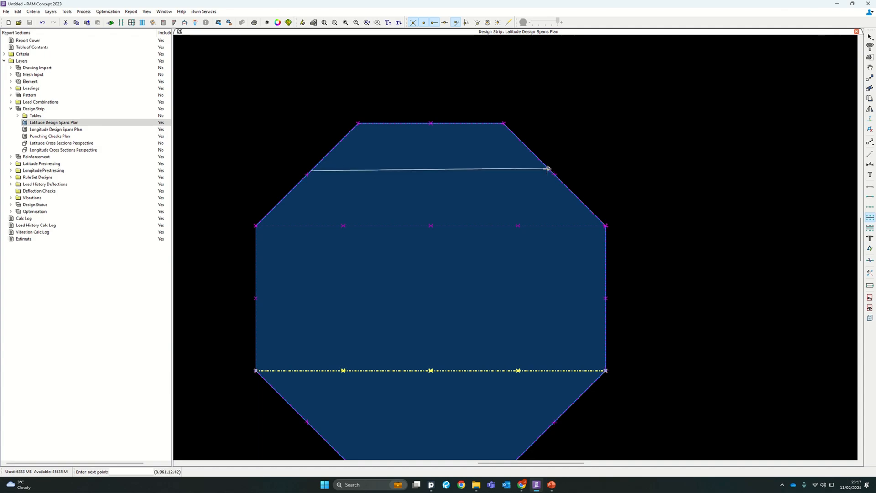
right_click(547, 168)
left_click(555, 172)
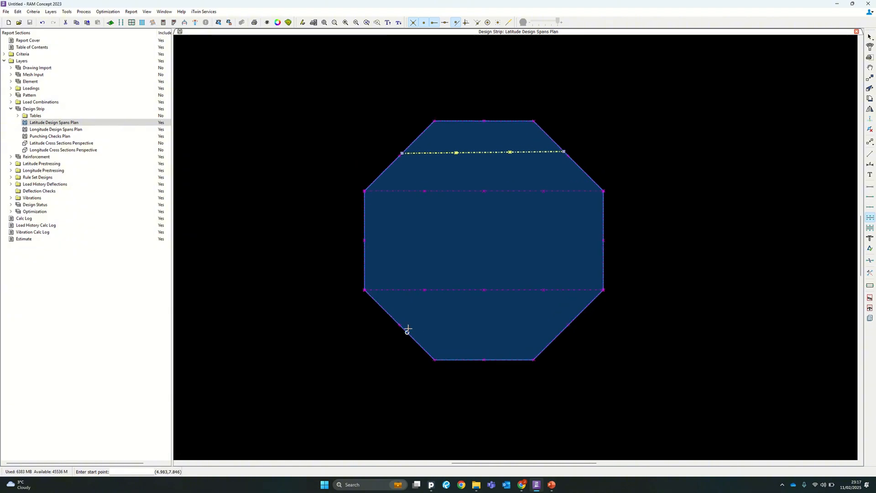
Draw a matching span boundary across the slab's lower part, near the middle of the two lower sloping edges
scroll(407, 329, "up", 1)
left_click(400, 326)
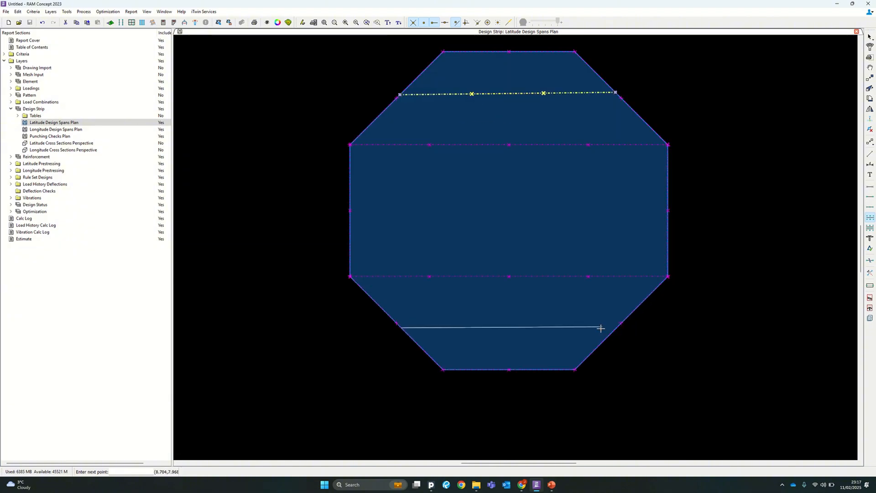
left_click(616, 328)
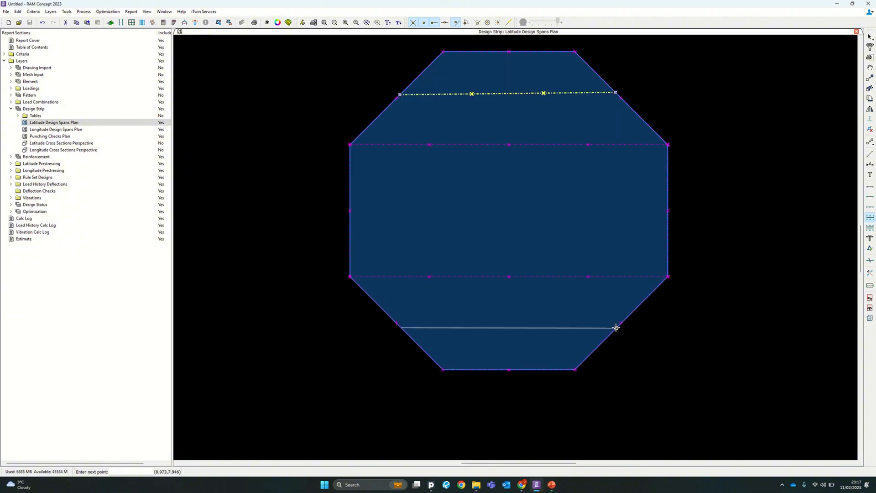
right_click(616, 328)
left_click(624, 331)
Turn on orthogonal snapping and draw a latitude span across the band just below the slab's lower vertical-edge corners
left_click(870, 197)
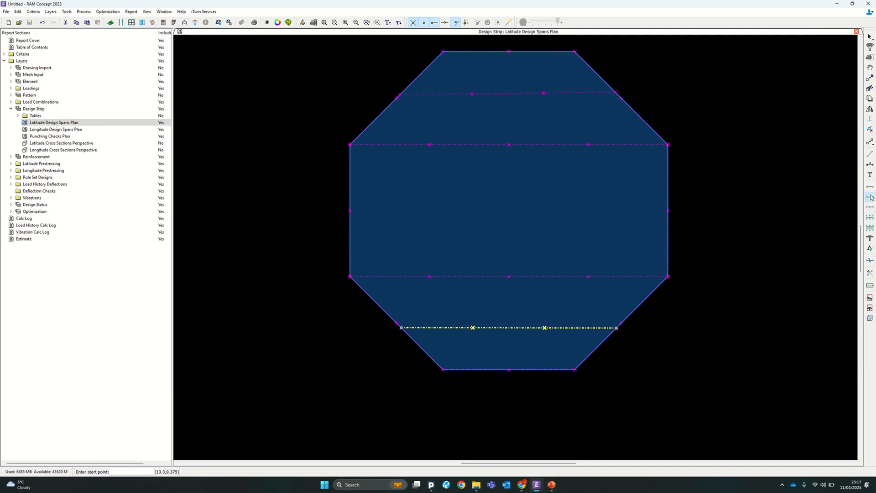
scroll(377, 297, "up", 2)
left_click(373, 301)
scroll(587, 294, "down", 1)
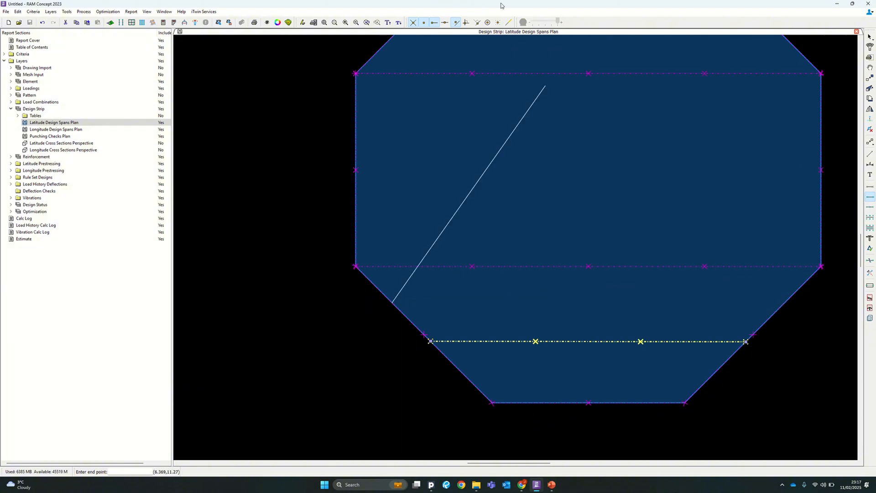
left_click(467, 23)
left_click(784, 303)
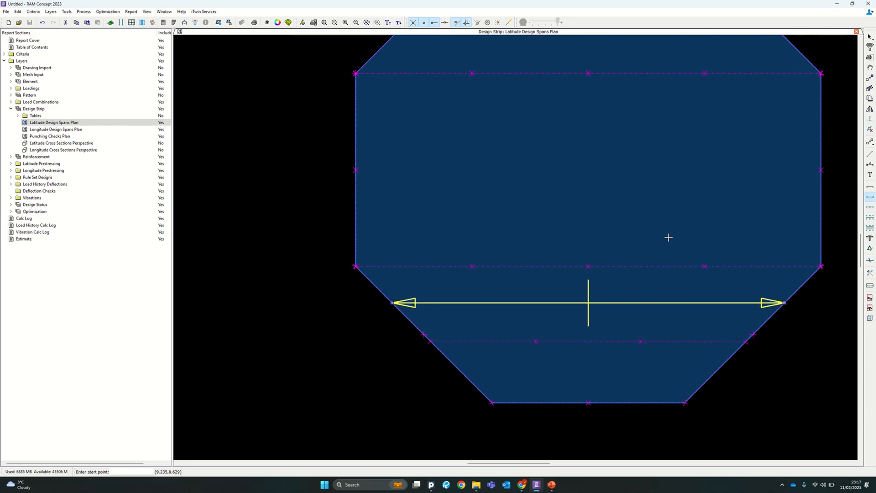
Draw latitude spans across the lowest band and across the middle band between the midpoints of the vertical edges
scroll(470, 299, "down", 2)
scroll(465, 344, "up", 1)
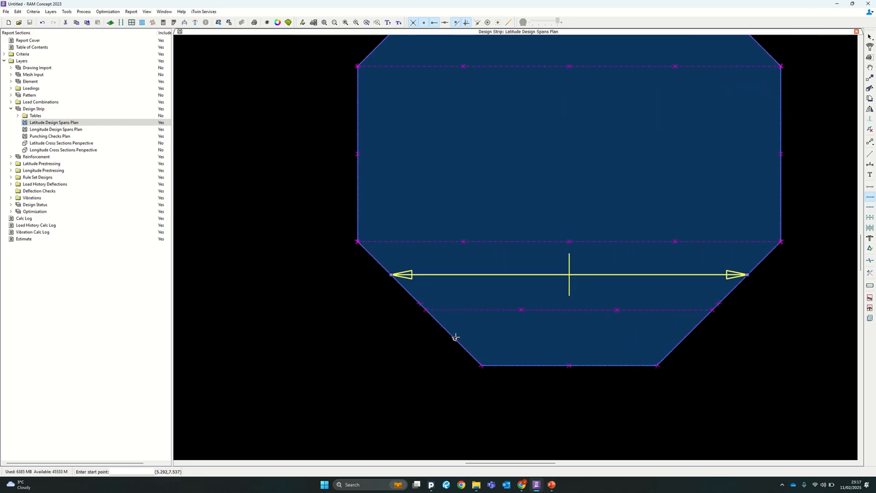
left_click(456, 338)
left_click(683, 339)
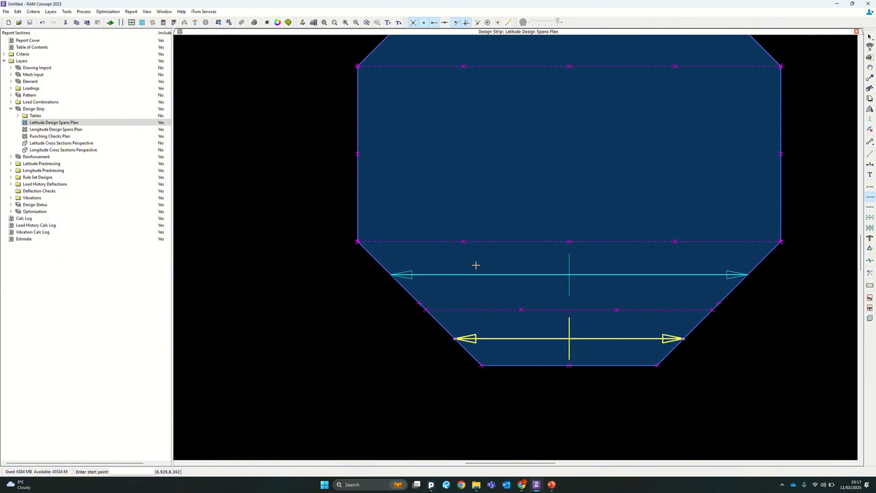
scroll(476, 265, "down", 1)
left_click(387, 195)
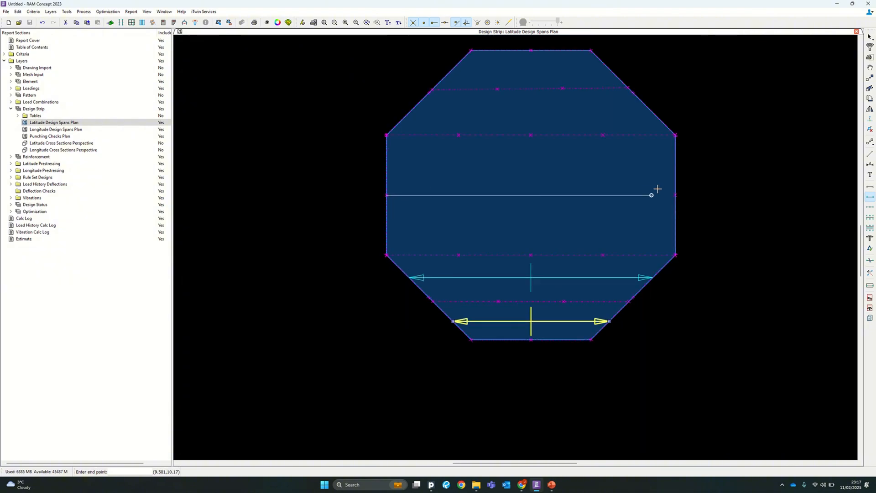
left_click(676, 195)
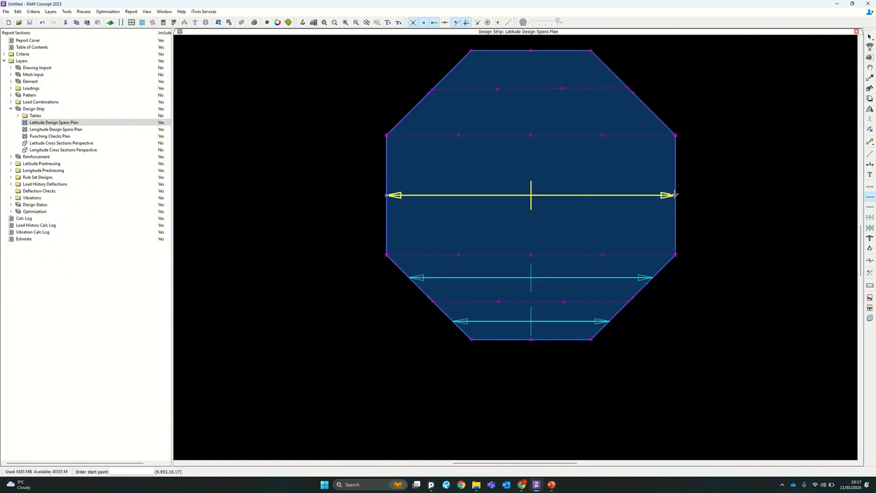
Draw latitude spans across the two upper bands between the sloping edges, and leave the span tool
left_click(411, 111)
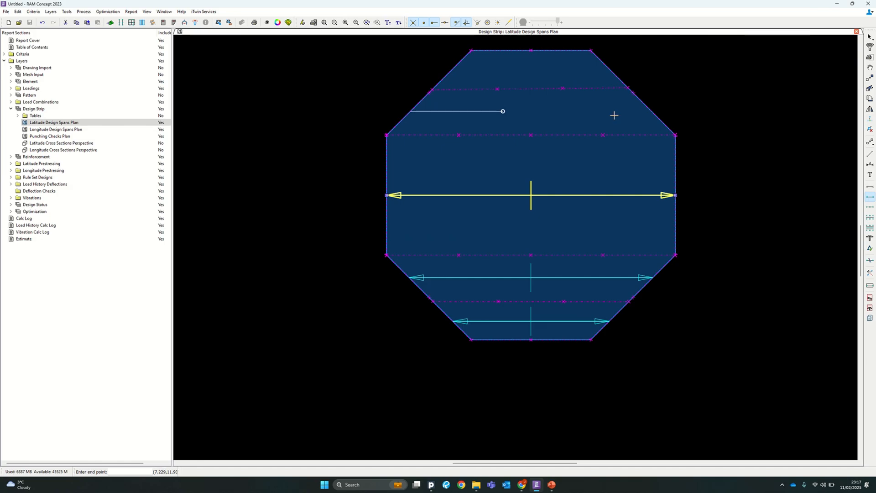
left_click(651, 111)
left_click(455, 66)
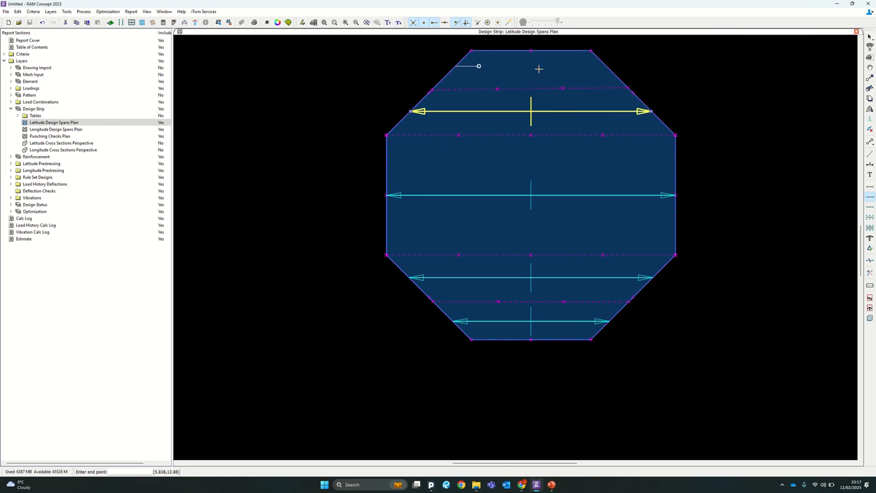
left_click(606, 67)
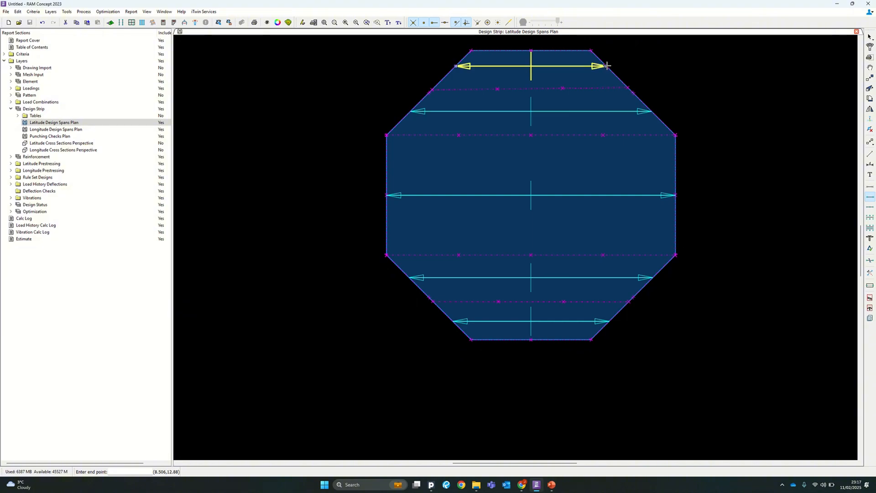
left_click(869, 37)
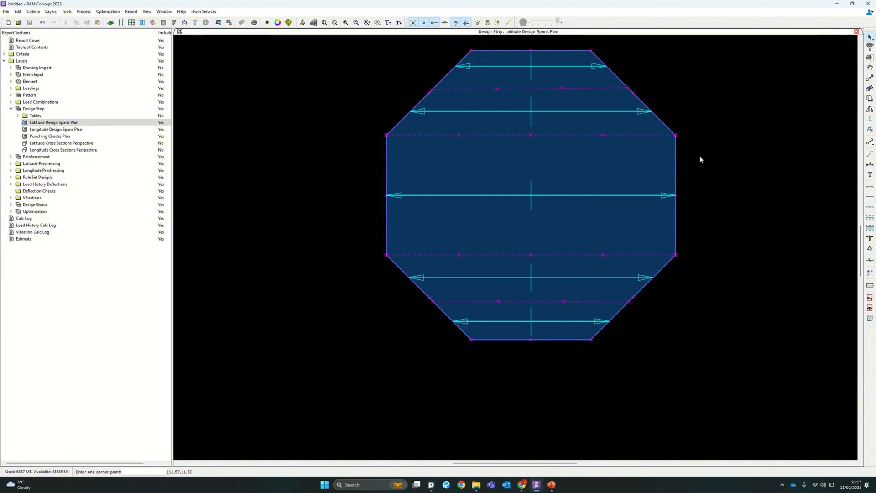
Generate the design strips for the five latitude spans and bring the slab's upper part into view
left_click(131, 22)
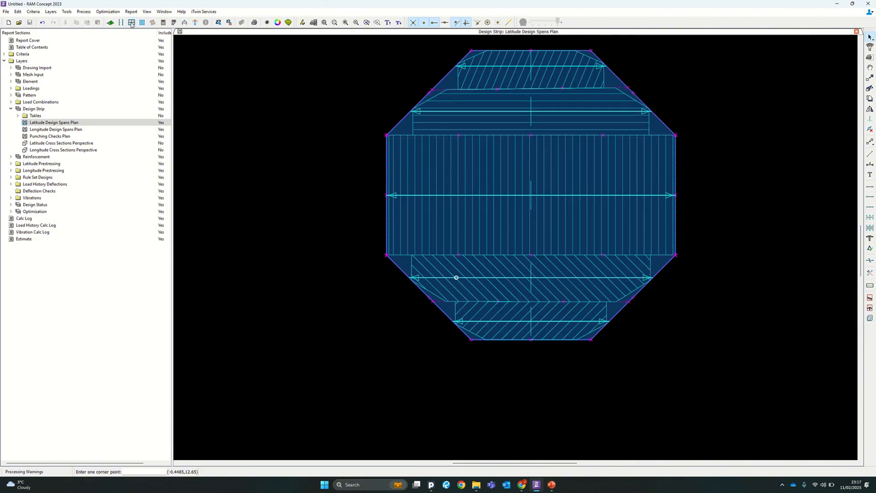
middle_click_drag(645, 192, 532, 224)
scroll(509, 144, "up", 2)
middle_click_drag(508, 146, 630, 193)
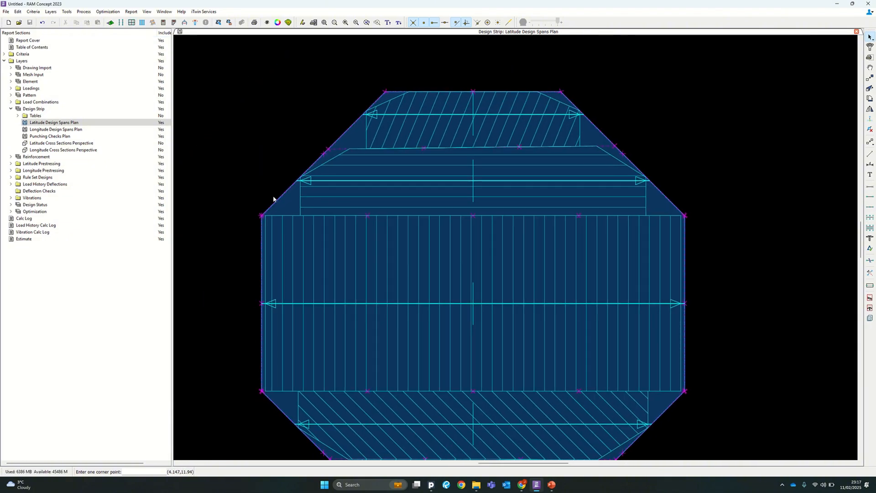
Examine how the generated latitude strips cover the slab, especially along the sloping edges and at the corners
scroll(275, 199, "up", 4)
scroll(271, 217, "down", 4)
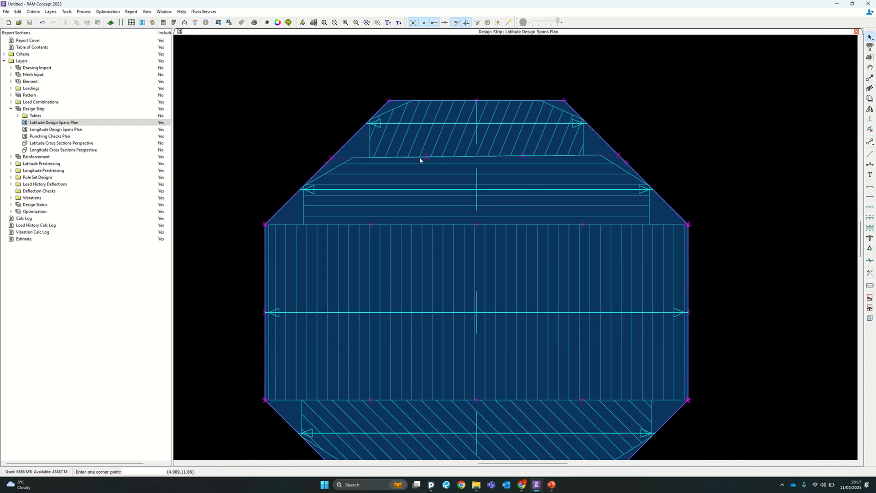
scroll(407, 125, "up", 2)
scroll(433, 114, "up", 2)
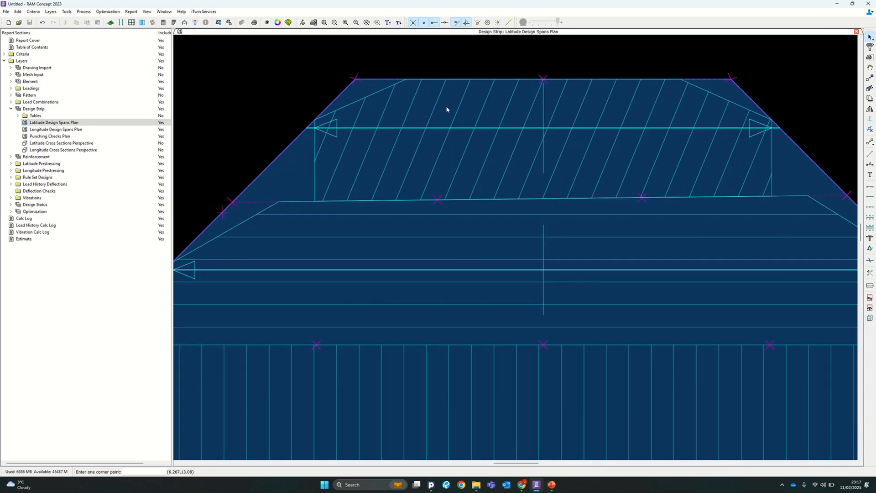
scroll(449, 102, "down", 2)
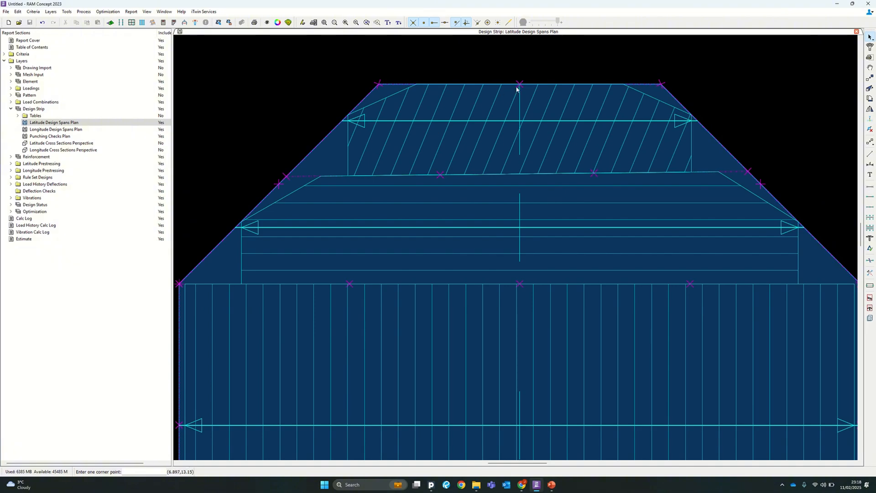
scroll(517, 89, "down", 2)
scroll(649, 156, "up", 2)
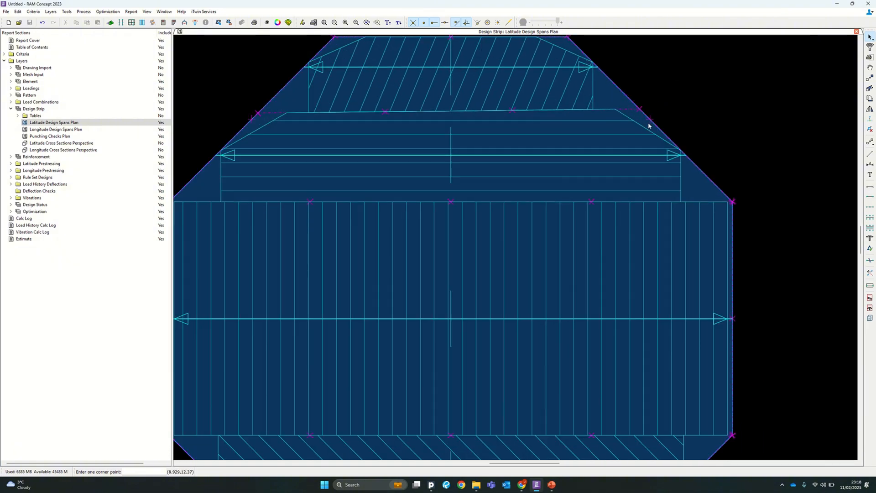
scroll(711, 180, "up", 2)
scroll(763, 190, "down", 3)
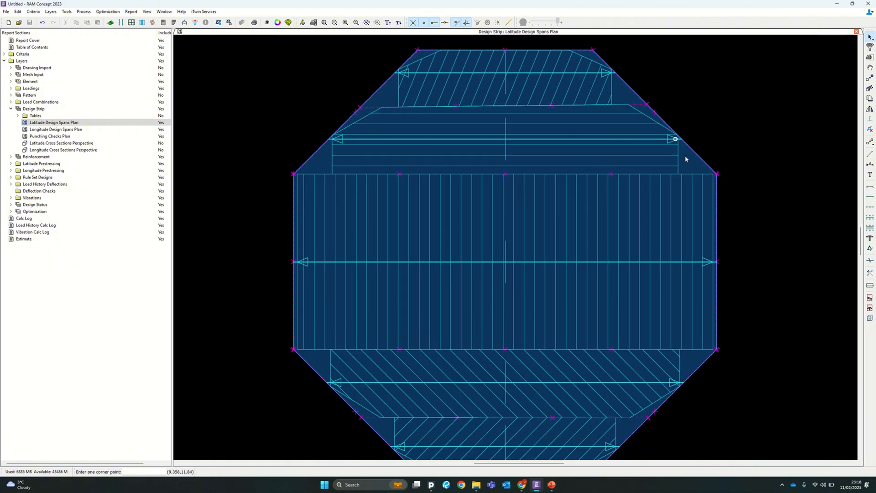
scroll(686, 158, "down", 1)
scroll(681, 320, "up", 2)
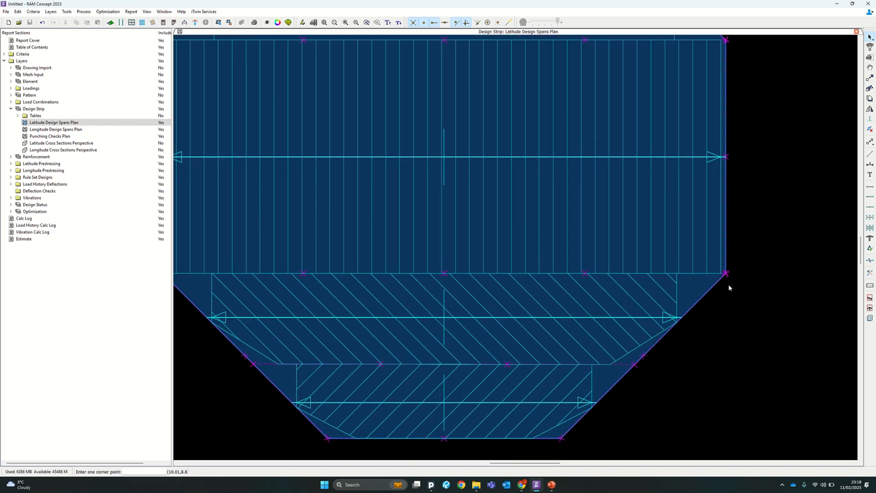
scroll(690, 291, "down", 3)
scroll(684, 289, "up", 4)
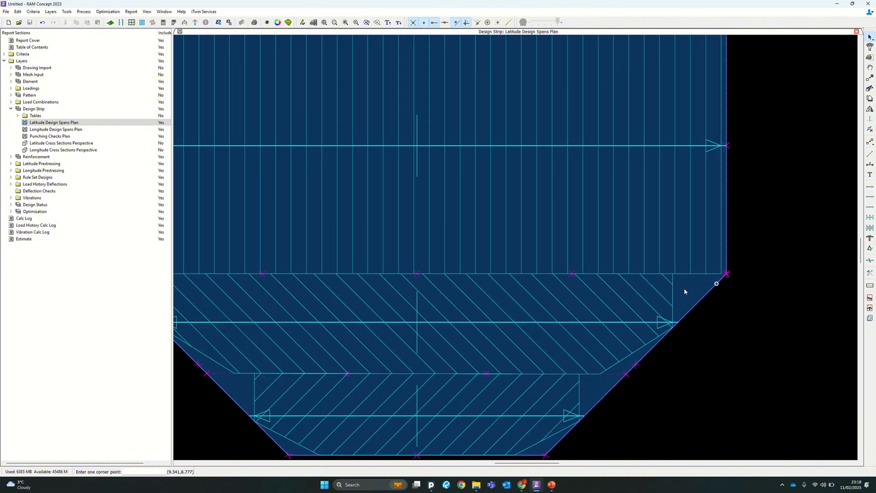
scroll(685, 302, "down", 4)
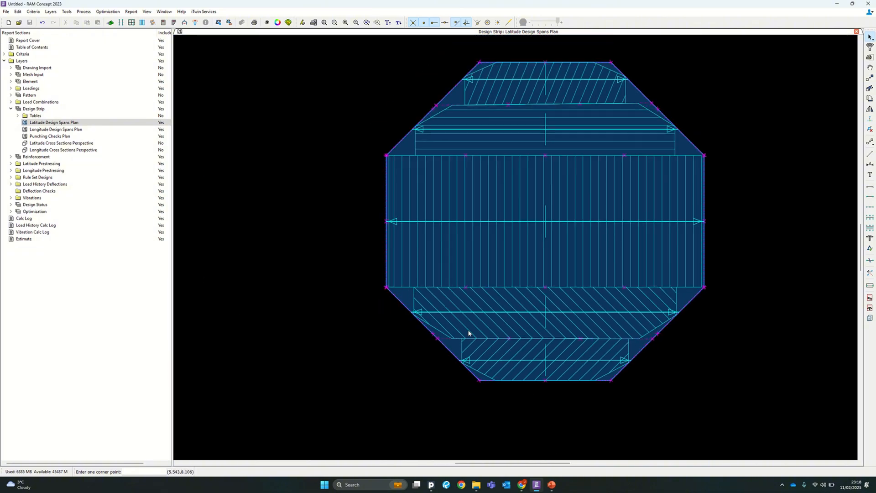
scroll(423, 297, "up", 3)
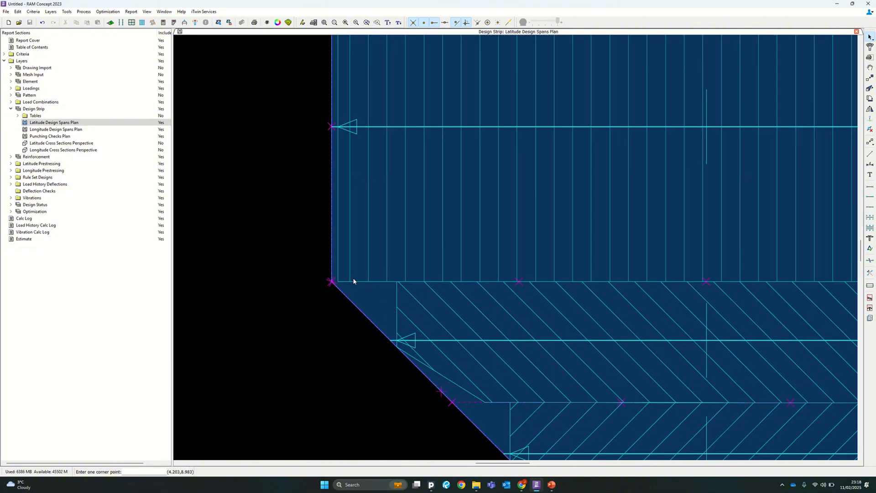
Check the middle and lower latitude strips against the slab outline, comparing the lower-left corner with the whole slab
scroll(353, 281, "down", 2)
scroll(470, 297, "down", 1)
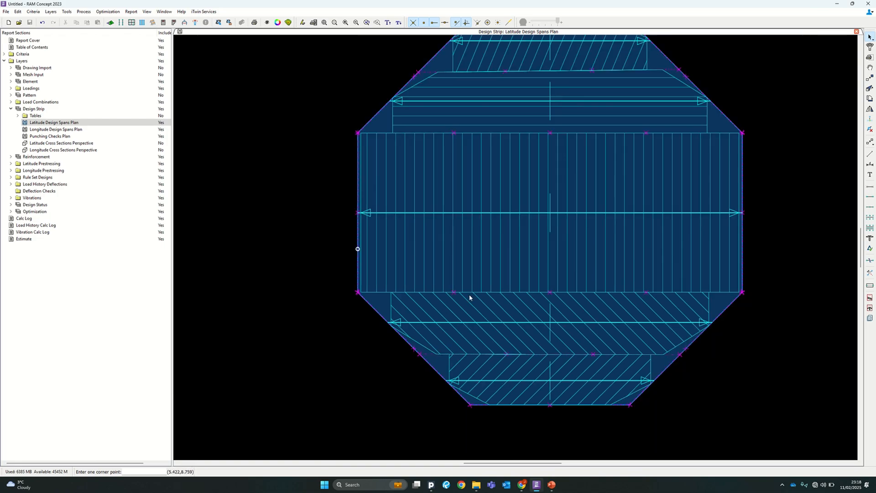
scroll(392, 301, "up", 2)
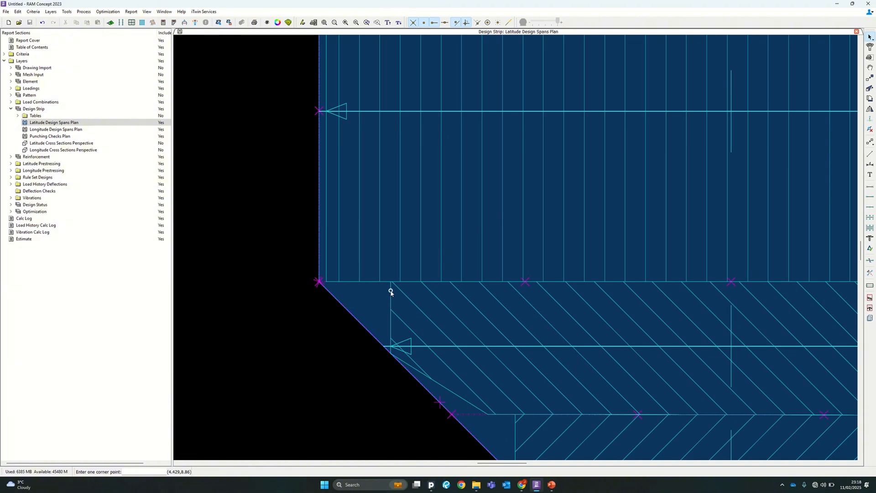
scroll(390, 291, "down", 3)
scroll(309, 277, "down", 5)
middle_click_drag(308, 277, 246, 320)
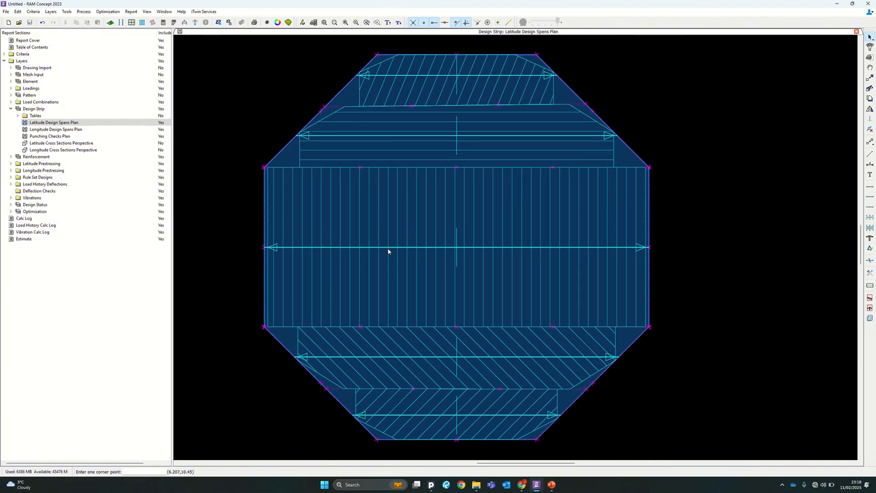
scroll(388, 251, "down", 1)
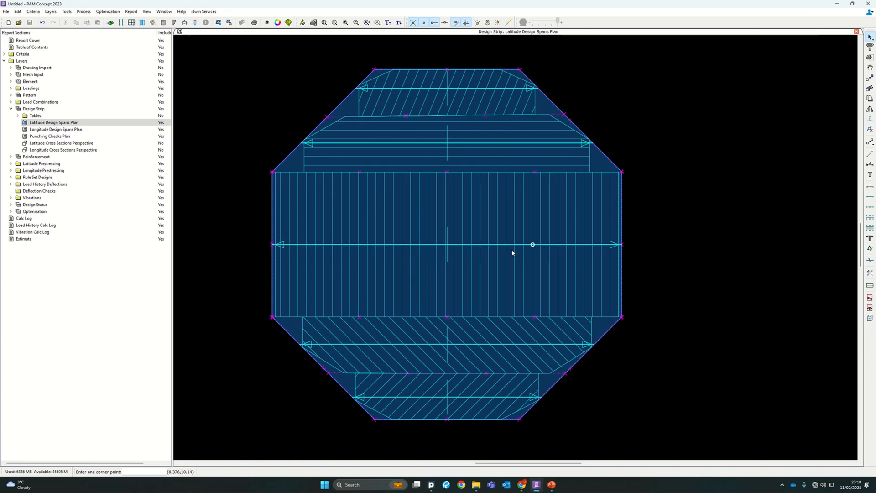
scroll(287, 338, "up", 2)
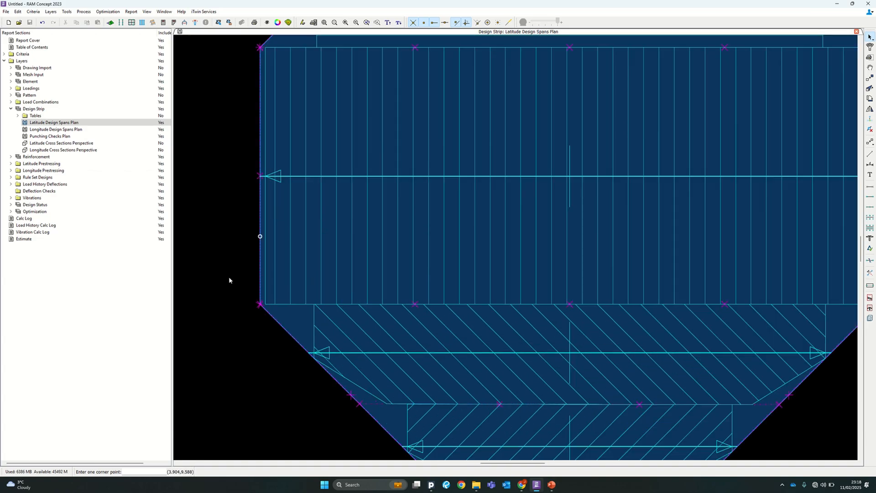
scroll(360, 321, "down", 2)
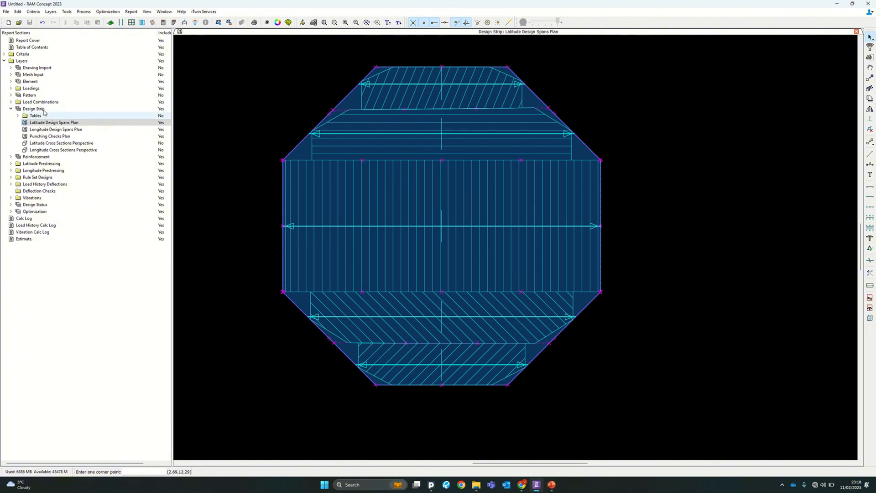
Open the Longitude Design Spans Plan and start the span boundary tool with point and orthogonal snapping turned on
double_click(46, 130)
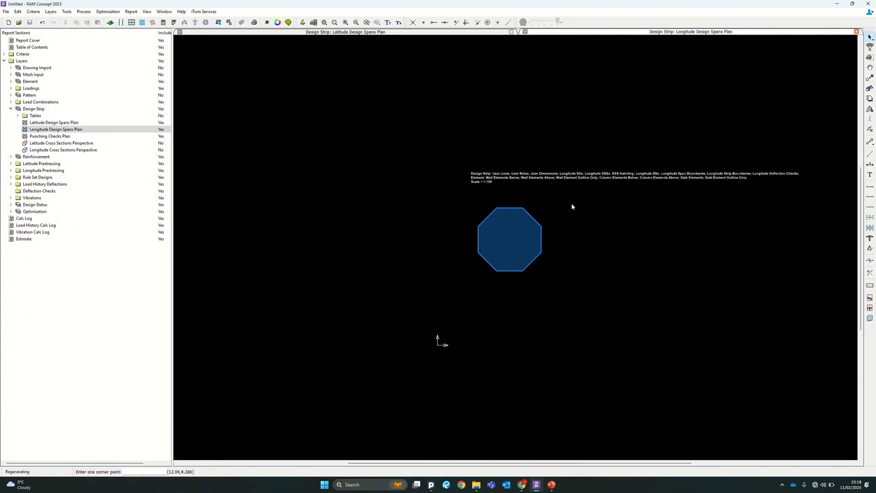
scroll(496, 249, "up", 1)
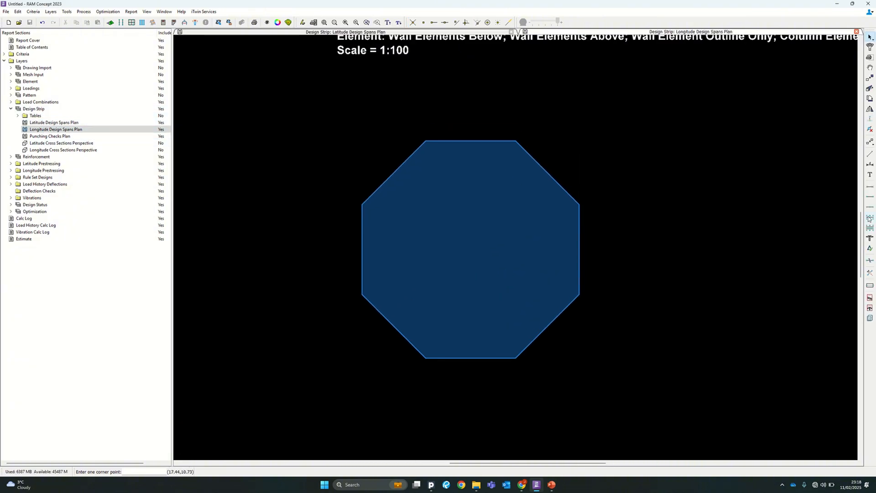
left_click(870, 218)
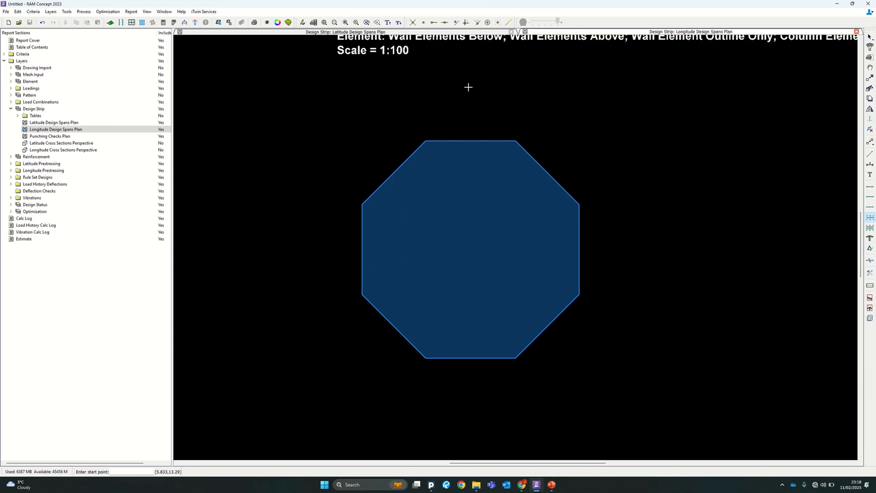
left_click(424, 23)
left_click(435, 22)
left_click(455, 23)
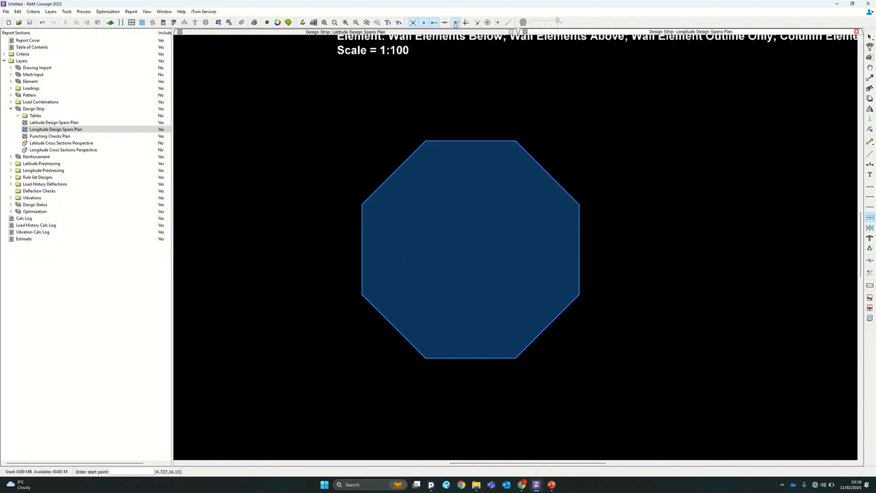
left_click(466, 23)
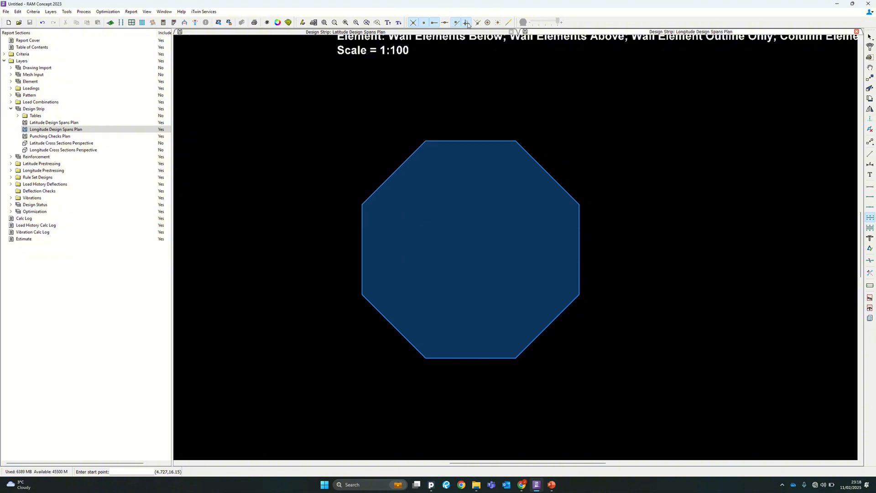
Draw two vertical span boundaries connecting the corners of the slab's upper and lower edges
left_click(425, 140)
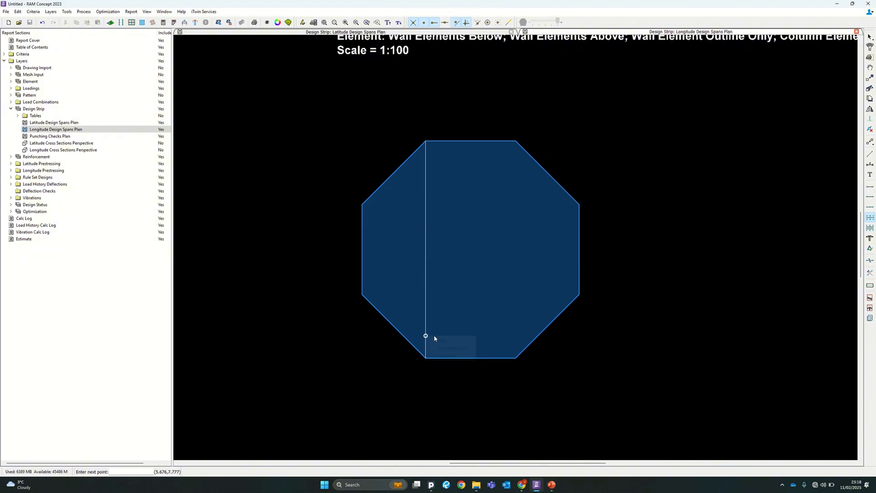
left_click(426, 357)
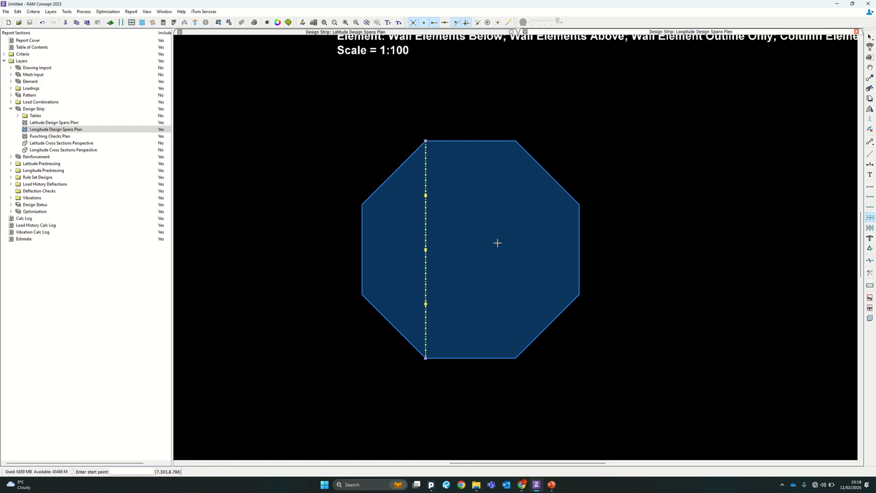
left_click(516, 358)
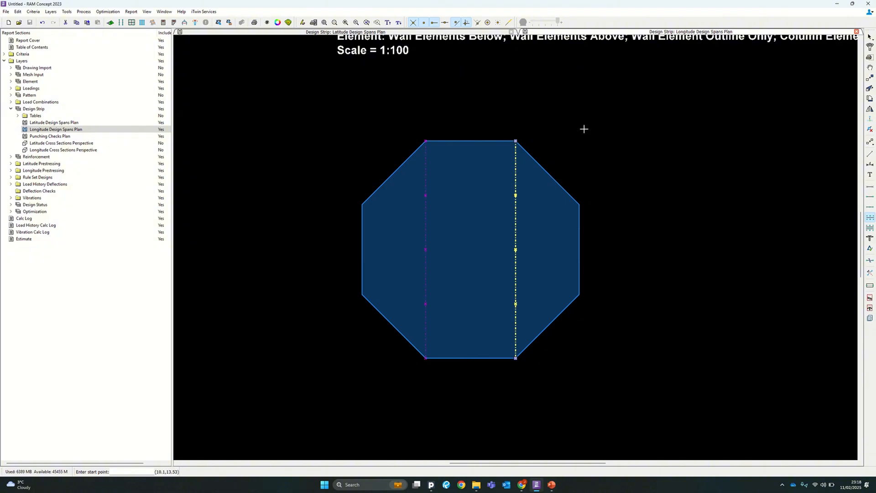
Draw three vertical longitude spans, one in the middle band and one between the sloping edges on each side
left_click(870, 196)
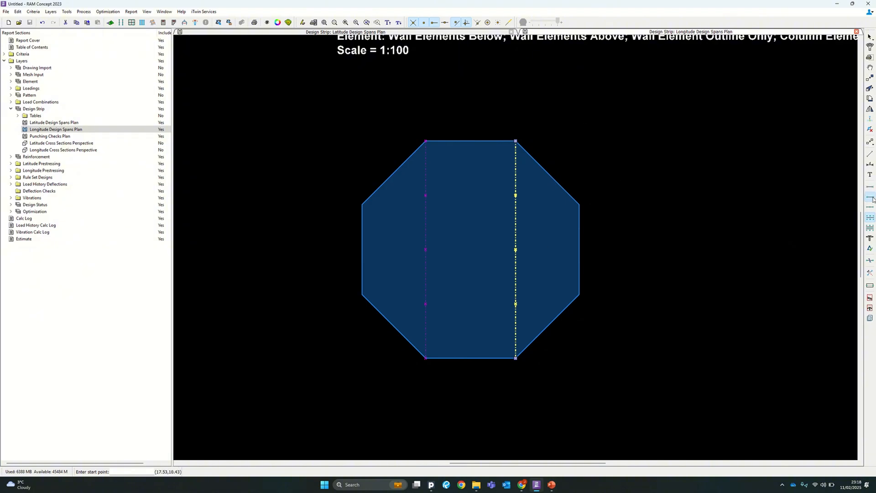
left_click(546, 327)
left_click(546, 171)
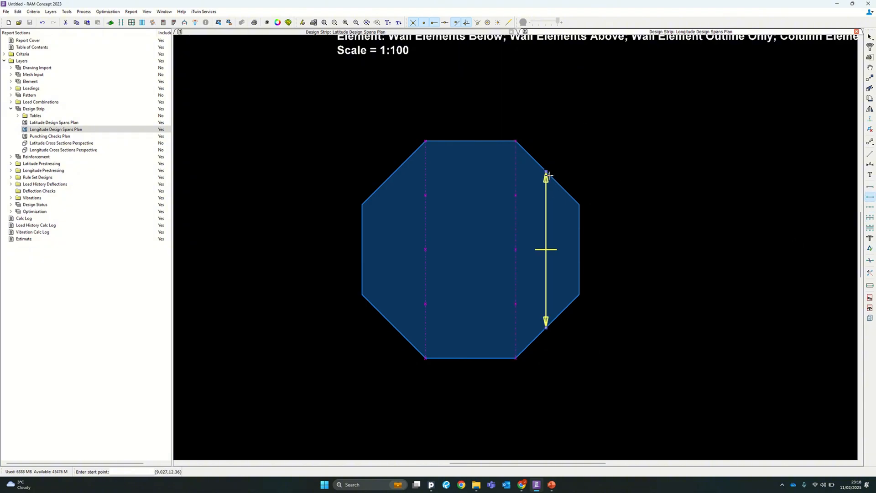
left_click(468, 358)
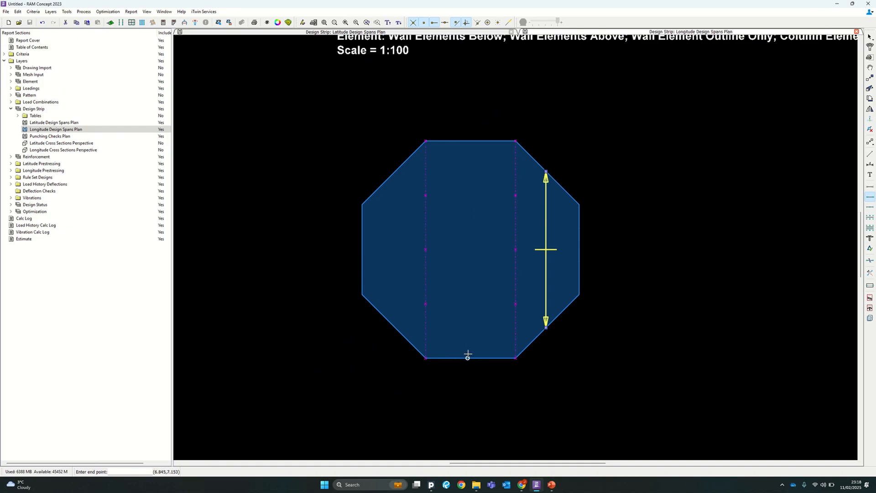
left_click(468, 140)
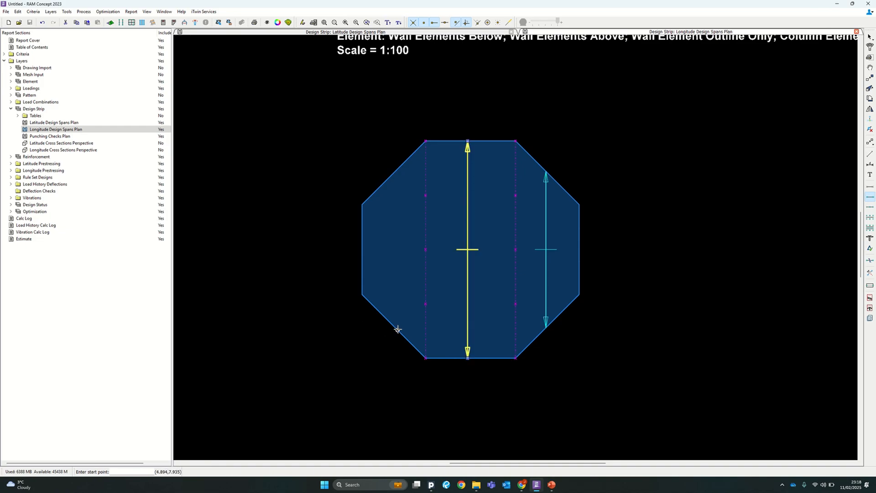
left_click(397, 329)
left_click(398, 169)
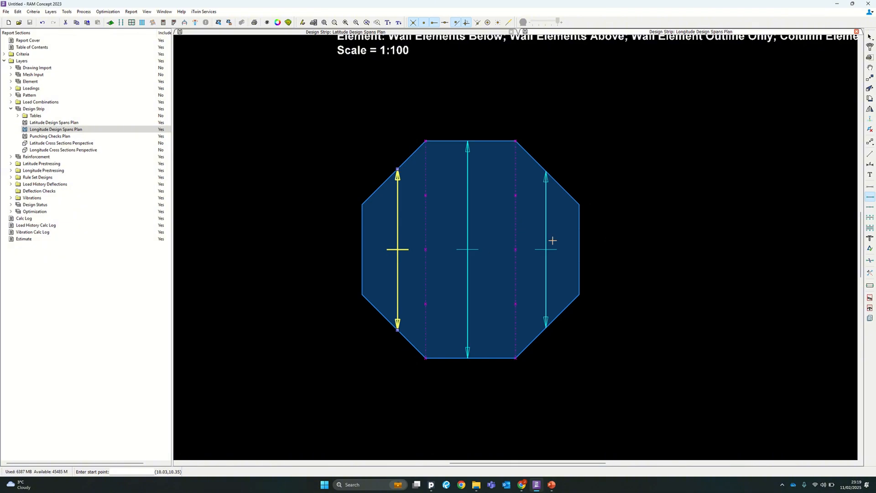
Generate the design strips for the three longitude spans
scroll(552, 241, "down", 1)
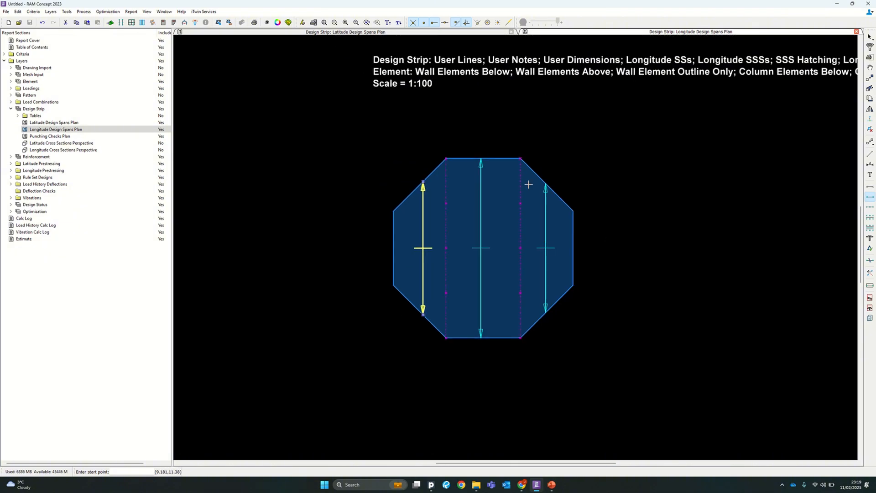
left_click(132, 23)
scroll(414, 250, "up", 2)
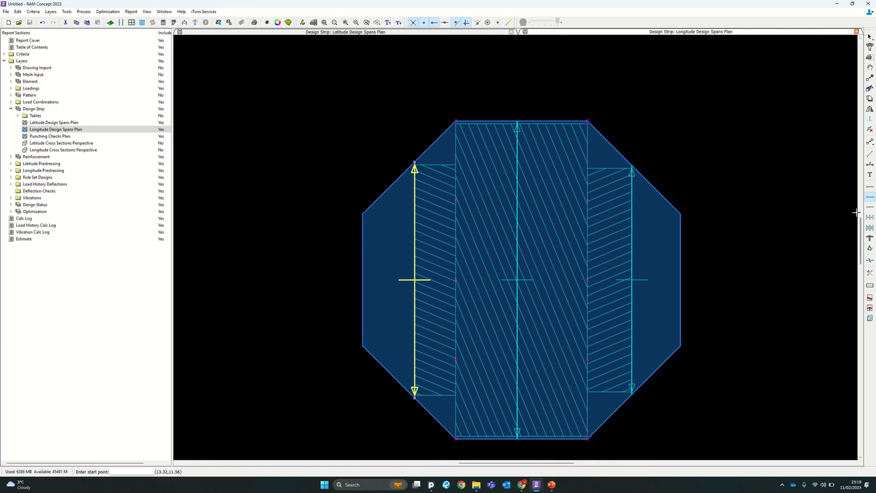
Draw a closed longitude span boundary around the slab perimeter through all eight corners of the octagon, with orthogonal snapping off
left_click(870, 218)
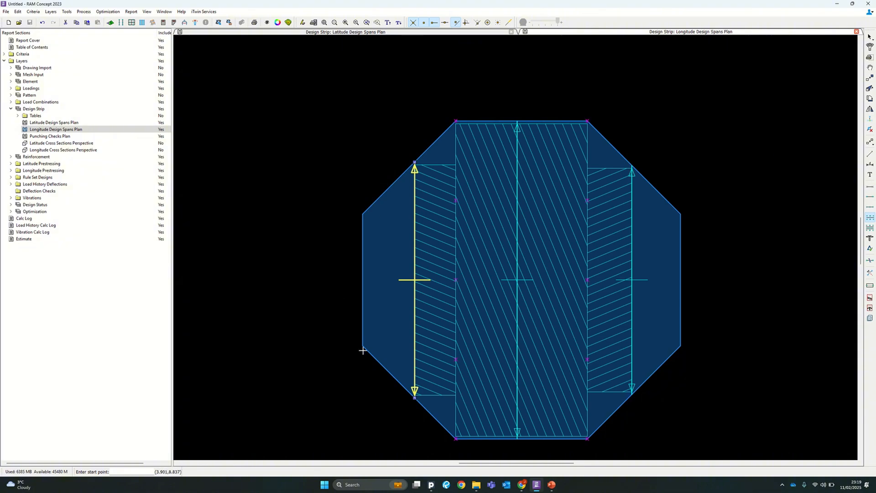
left_click(362, 214)
left_click(455, 121)
left_click(587, 121)
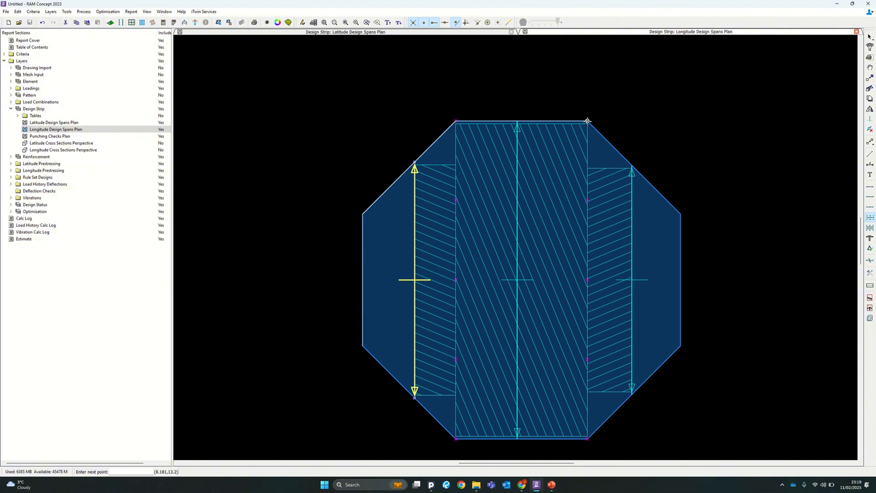
left_click(680, 214)
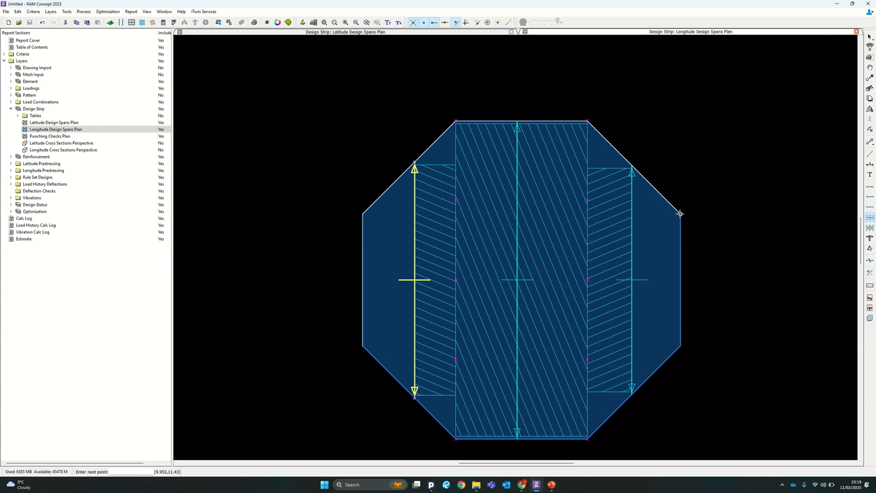
left_click(680, 346)
left_click(587, 439)
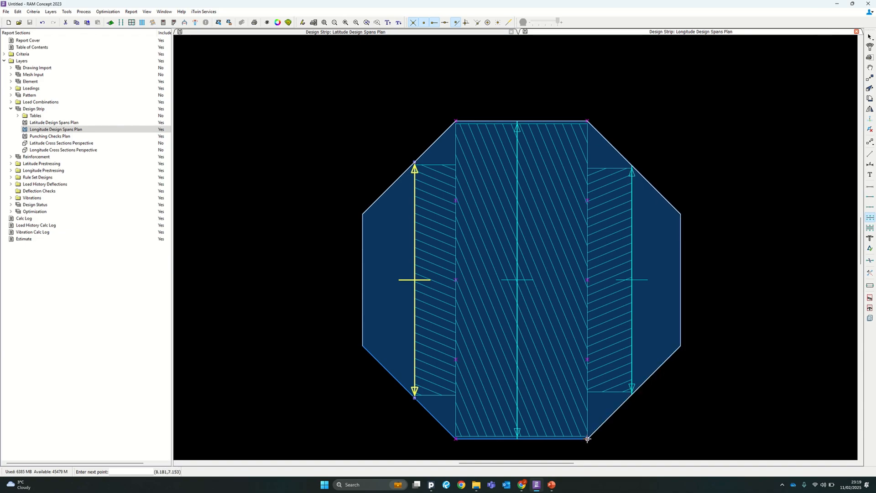
left_click(455, 439)
left_click(363, 345)
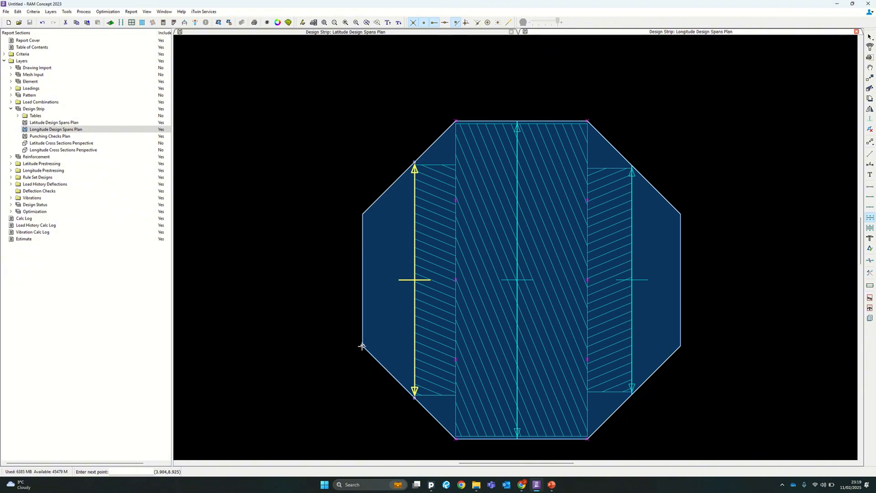
right_click(360, 345)
left_click(366, 351)
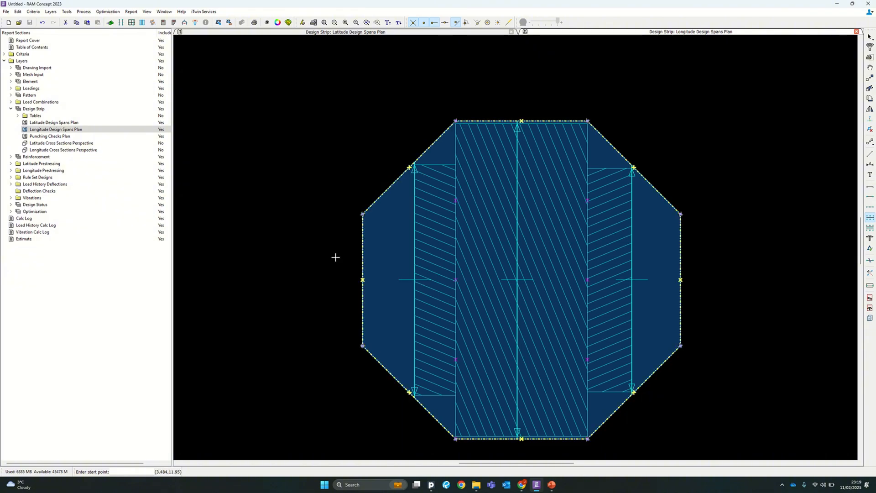
Delete the two outer longitude spans, keeping the middle one
left_click(868, 37)
left_click(415, 237)
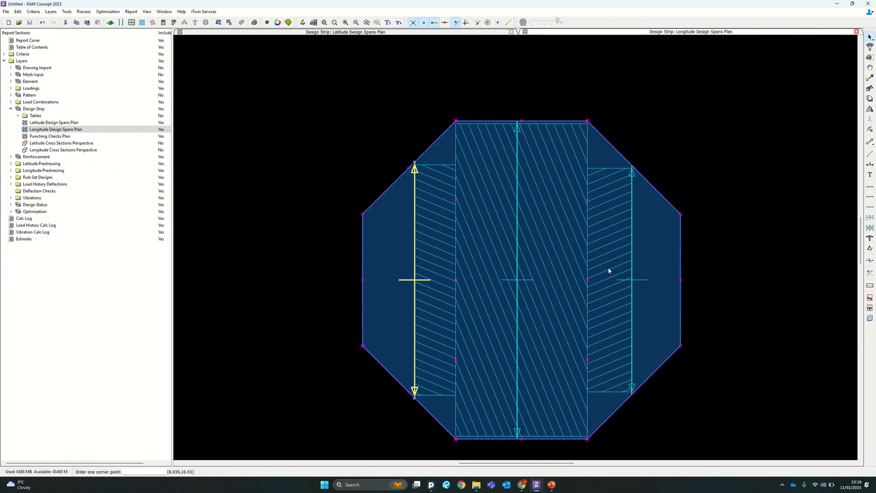
left_click(631, 260, "shift")
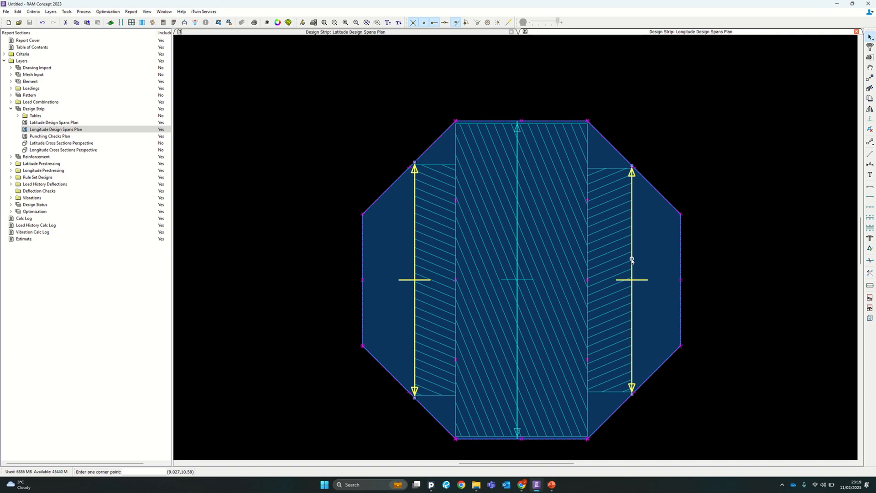
key("Delete")
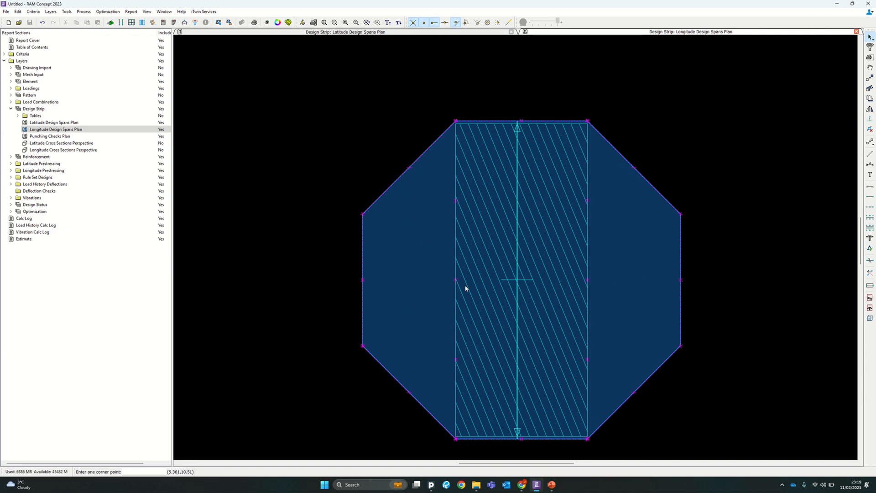
Draw a horizontal span boundary from the midpoint of the slab's left edge to the left vertical boundary, using orthogonal snapping
left_click(869, 217)
left_click(405, 388)
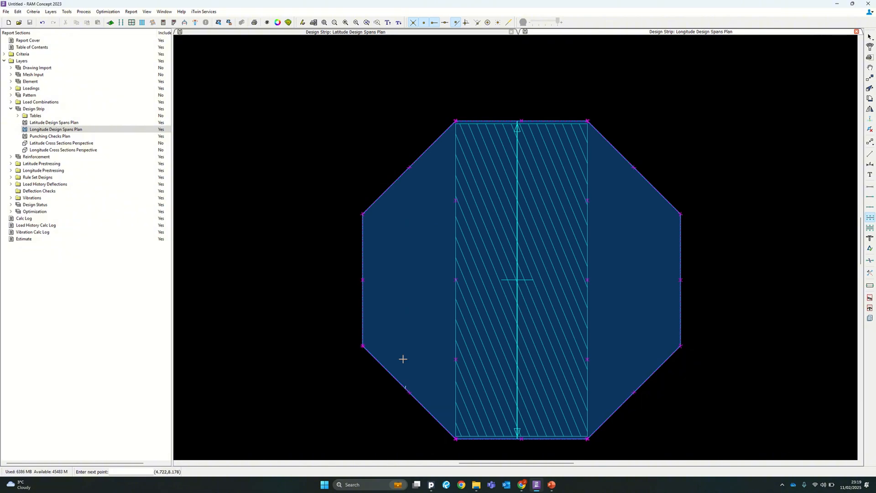
left_click(410, 169)
left_click(466, 22)
left_click(363, 280)
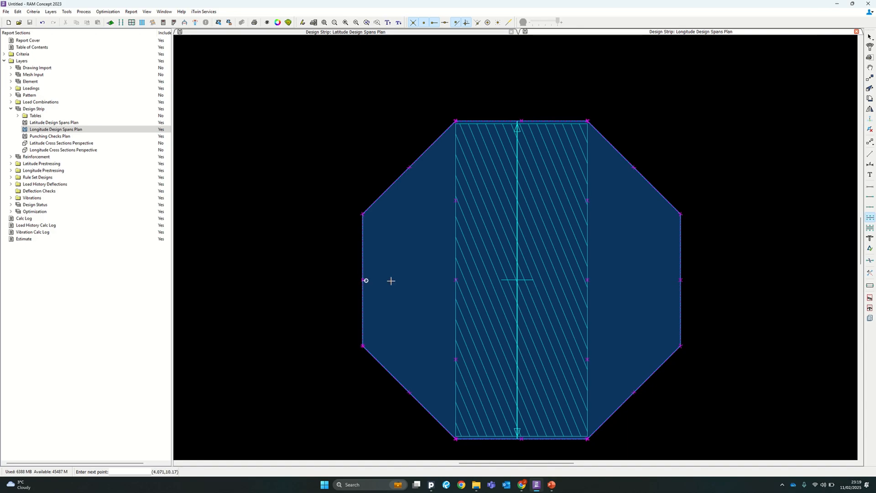
left_click(455, 280)
right_click(455, 279)
left_click(464, 286)
Draw a horizontal span boundary from the midpoint of the right vertical boundary to the midpoint of the slab's right edge
left_click(587, 280)
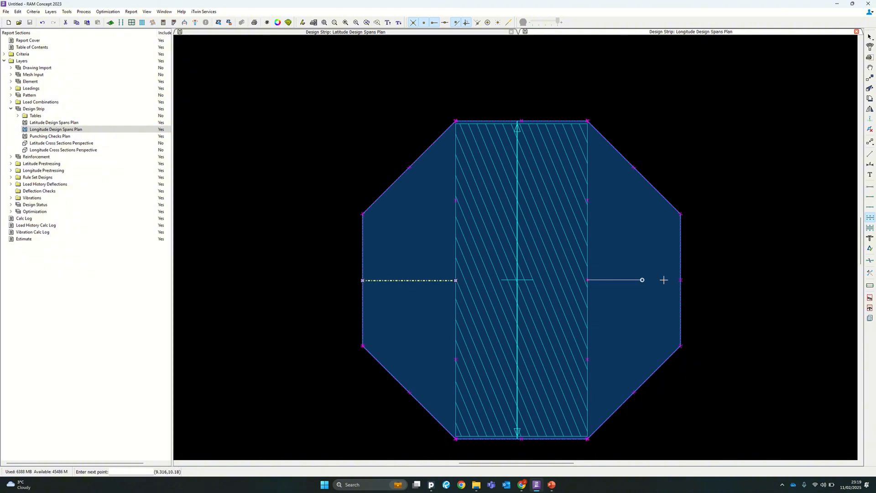
left_click(680, 279)
right_click(680, 279)
left_click(690, 286)
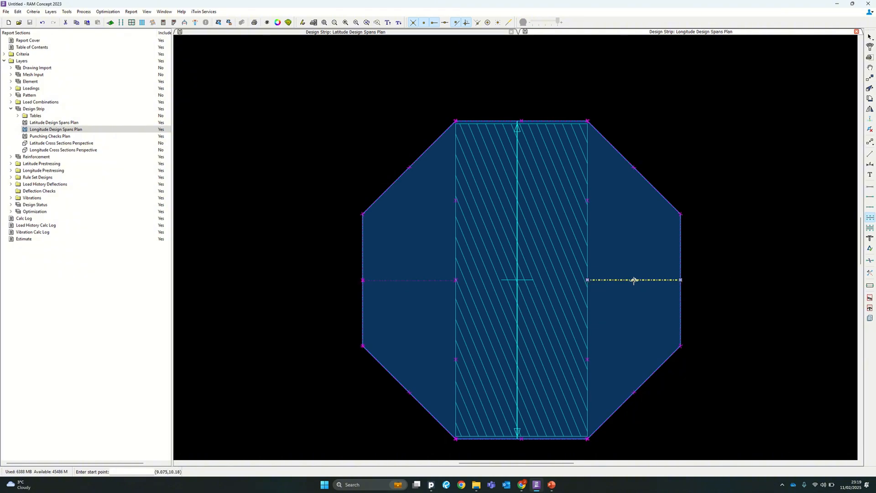
Draw a vertical longitude span boundary between the midpoints of the slab's upper-right and lower-right diagonal edges
left_click(636, 169)
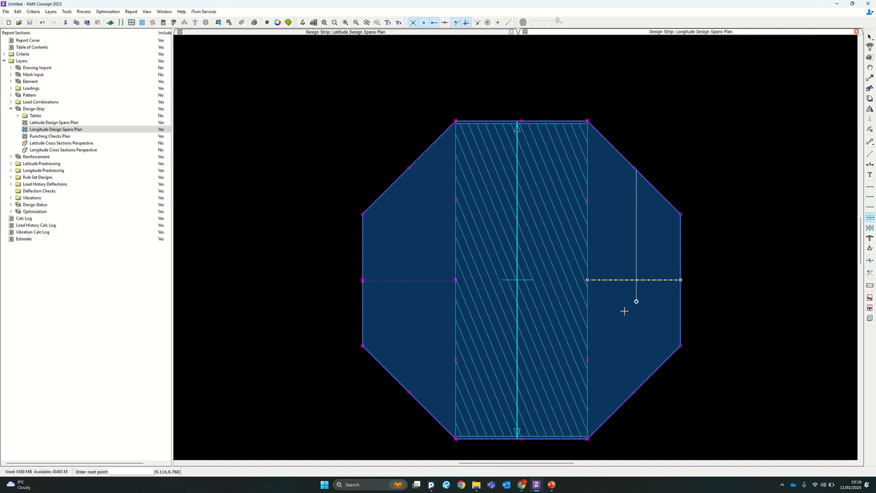
left_click(637, 388)
right_click(637, 388)
left_click(648, 394)
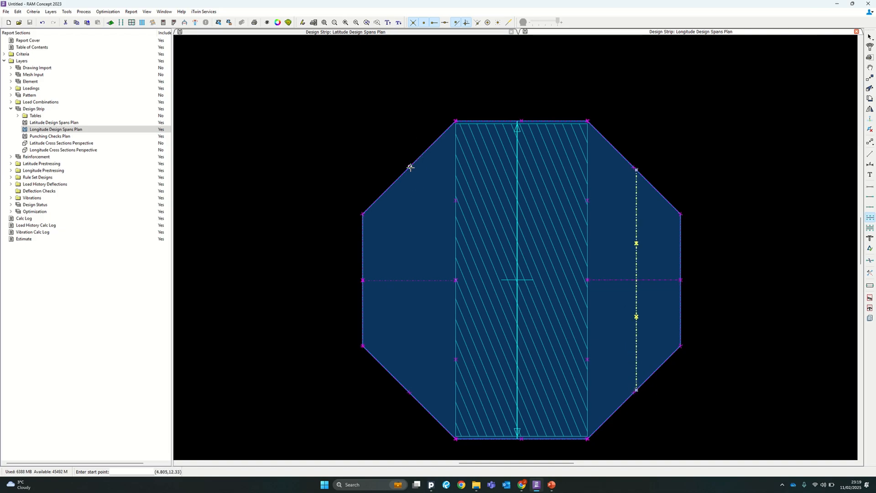
Draw a vertical longitude span boundary between the midpoints of the slab's lower-left and upper-left diagonal edges
left_click(409, 391)
left_click(408, 391)
left_click(408, 168)
right_click(408, 168)
left_click(420, 173)
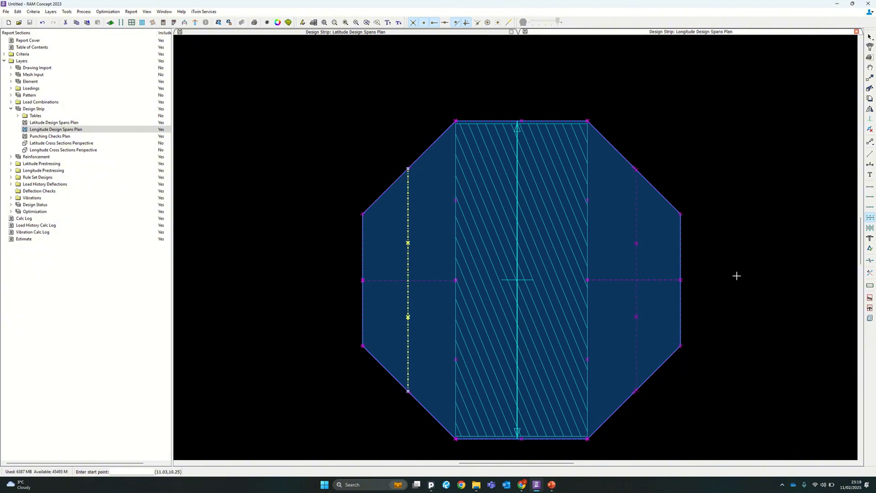
Draw four vertical longitude spans in the slab's left part, one per bounded region, from the horizontal boundary to the diagonal edges
left_click(870, 197)
left_click(388, 280)
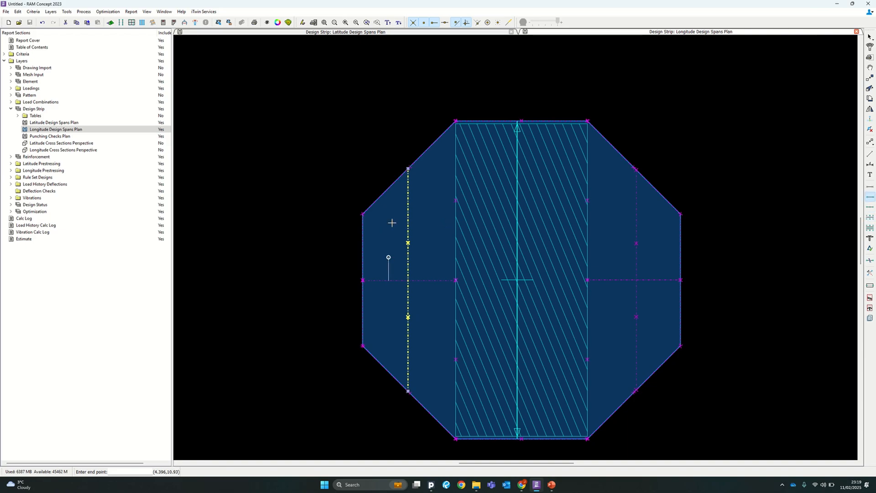
left_click(388, 190)
left_click(436, 280)
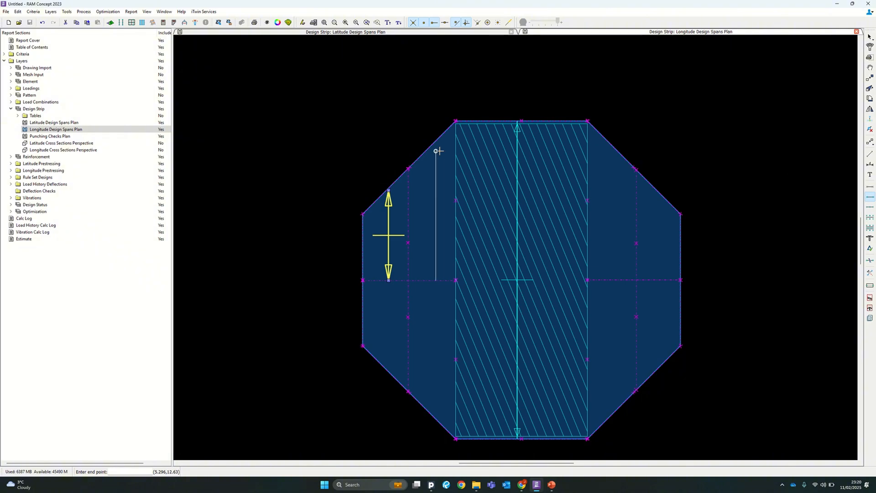
left_click(435, 144)
left_click(388, 280)
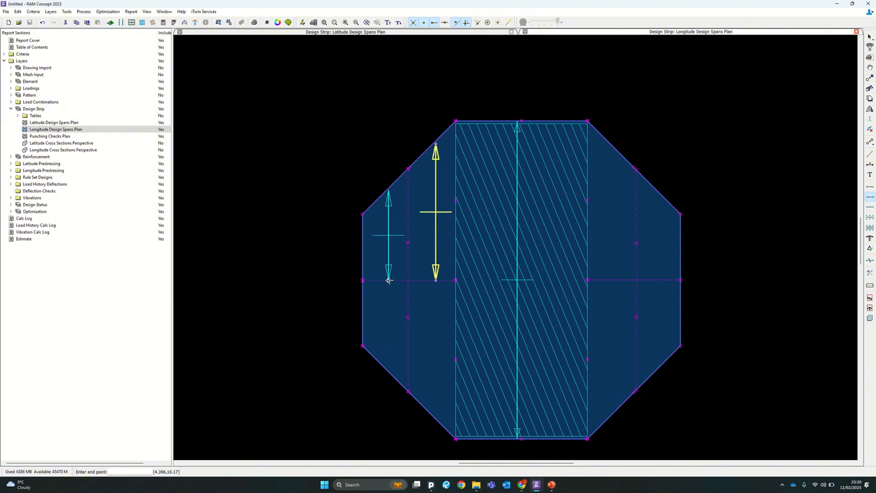
left_click(388, 366)
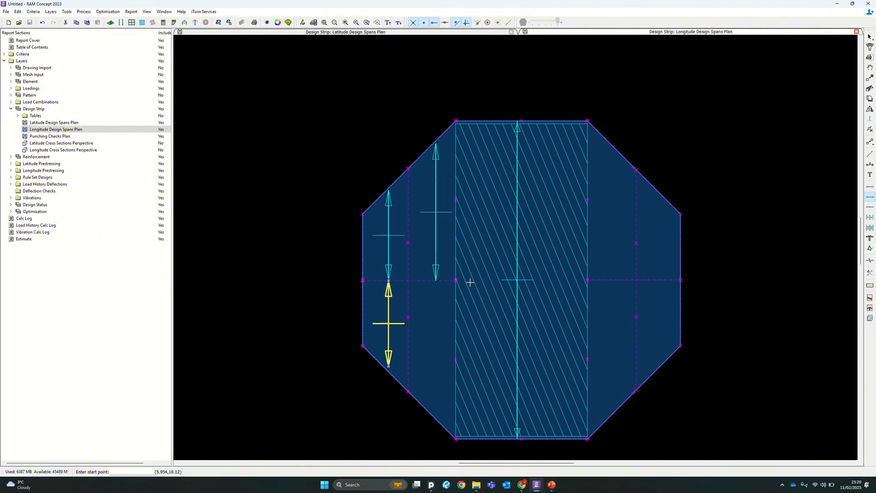
left_click(436, 280)
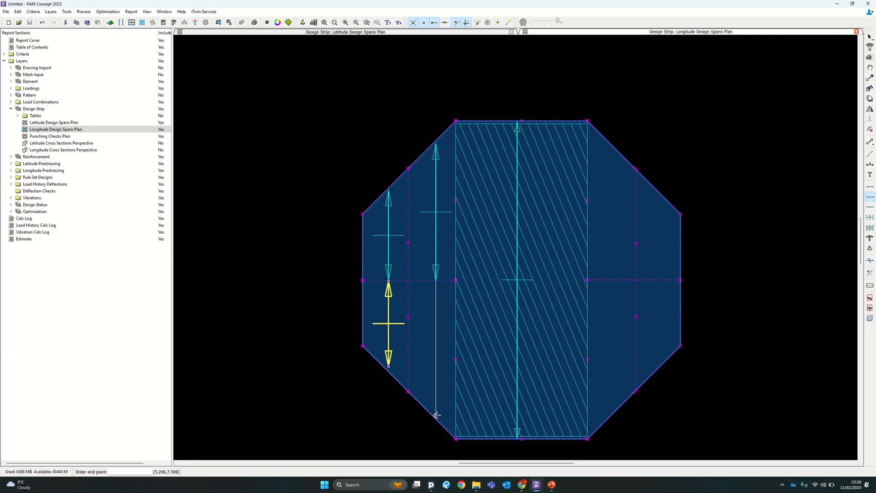
left_click(436, 415)
Draw four vertical longitude spans in the slab's right part, one per bounded region, from the horizontal boundary to the diagonal edges
left_click(614, 280)
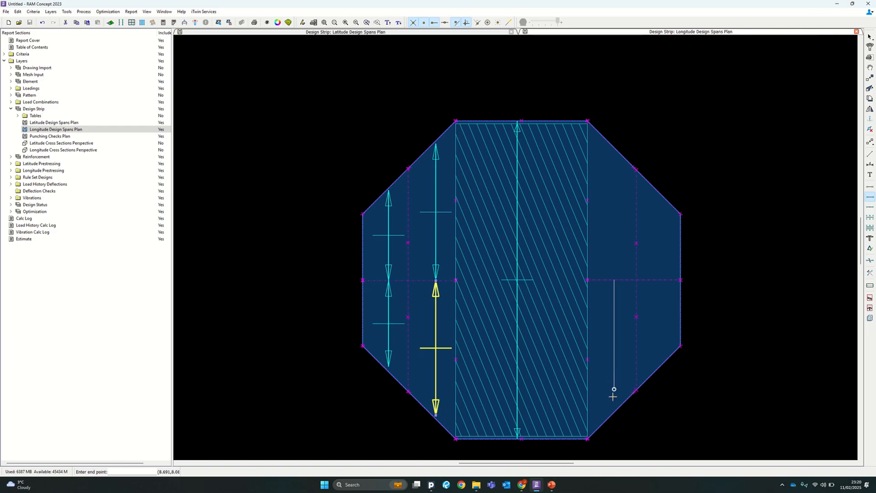
key("Escape")
left_click(612, 280)
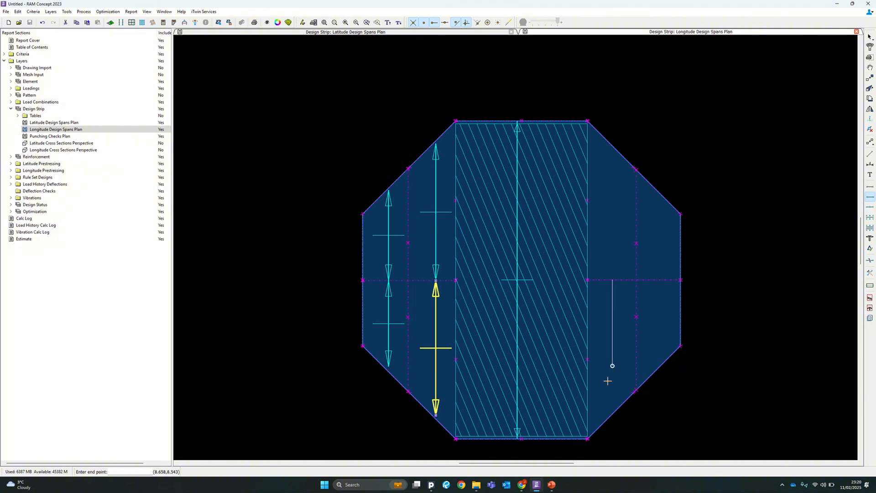
left_click(612, 411)
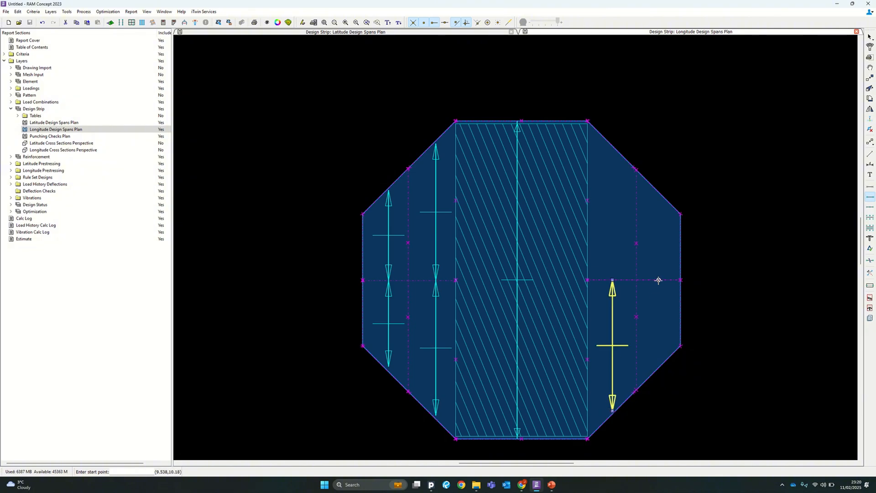
left_click(659, 280)
left_click(659, 364)
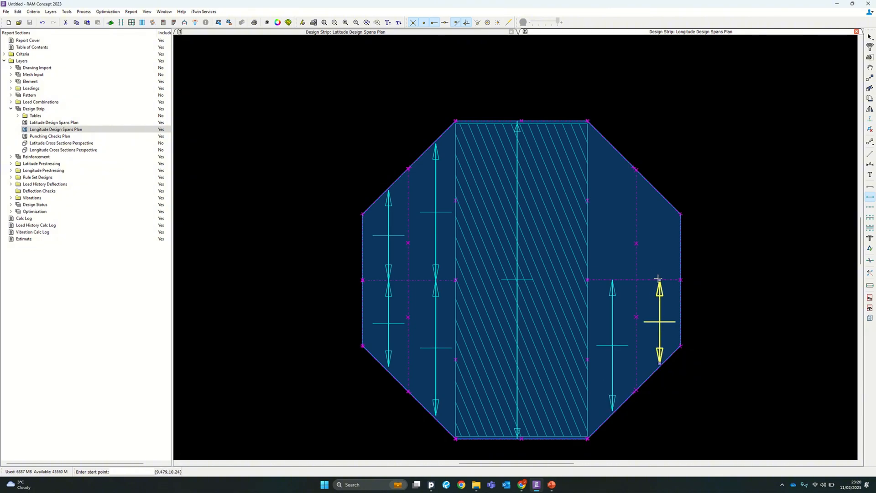
left_click(659, 279)
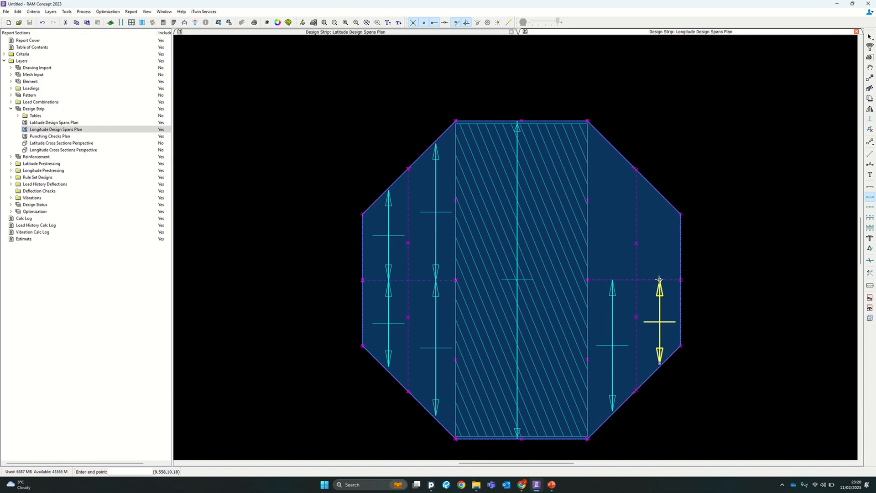
left_click(658, 196)
left_click(612, 279)
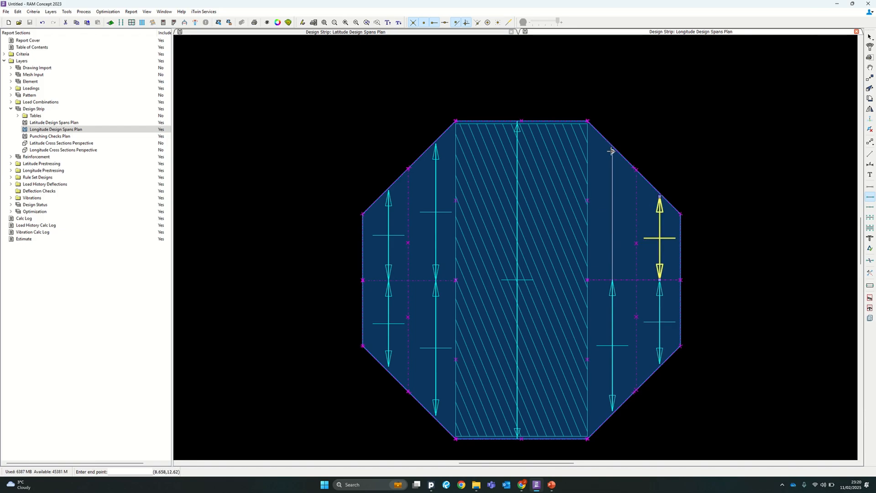
left_click(612, 152)
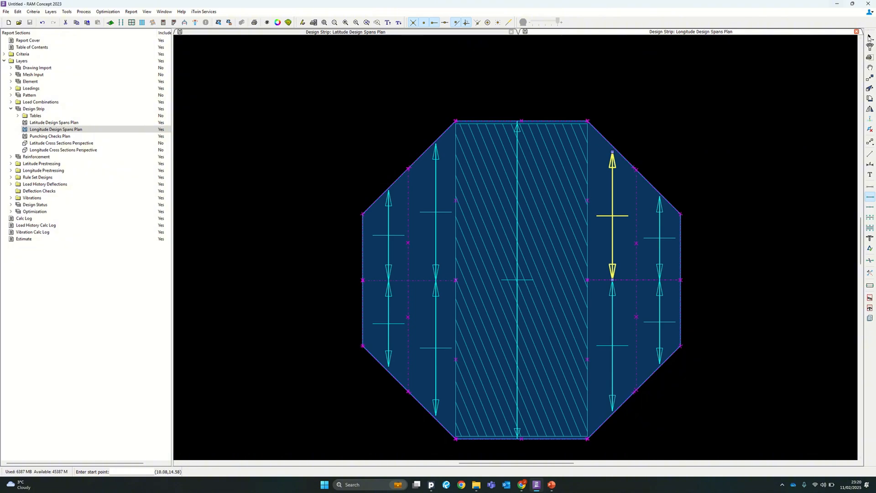
Generate the span strips for all longitude spans and close both design span plans
left_click(869, 37)
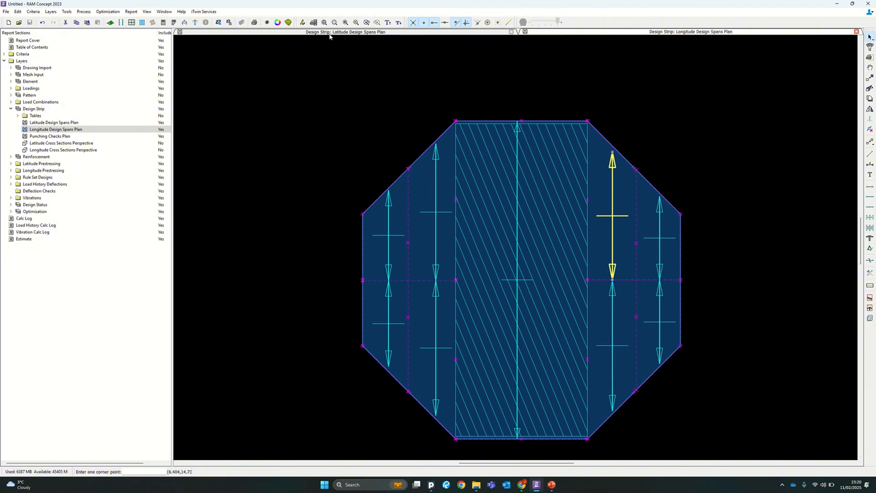
left_click(132, 22)
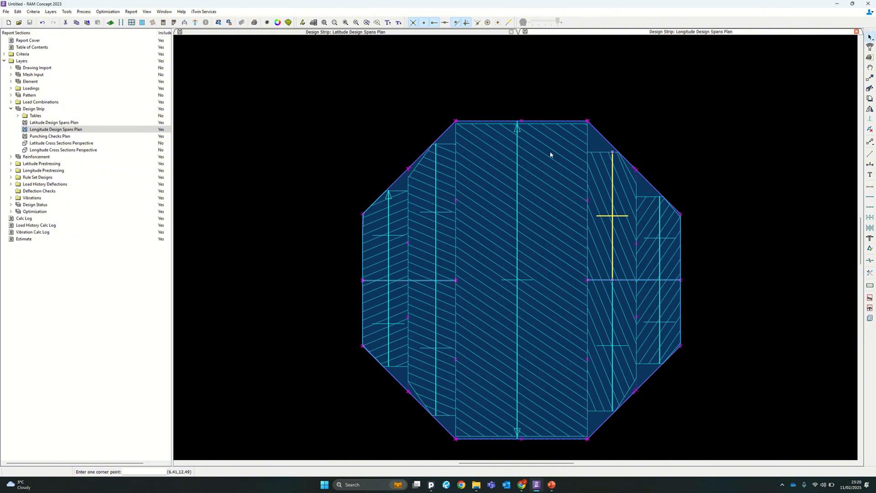
left_click(857, 32)
left_click(856, 32)
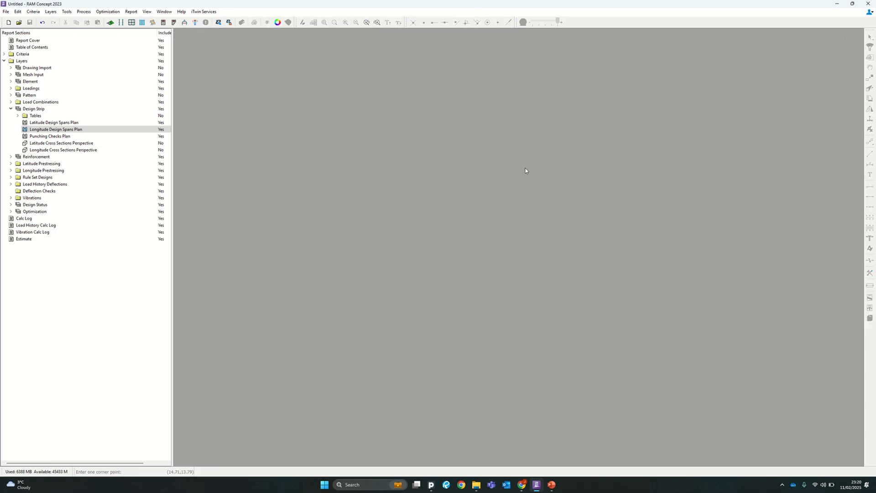
left_click(11, 109)
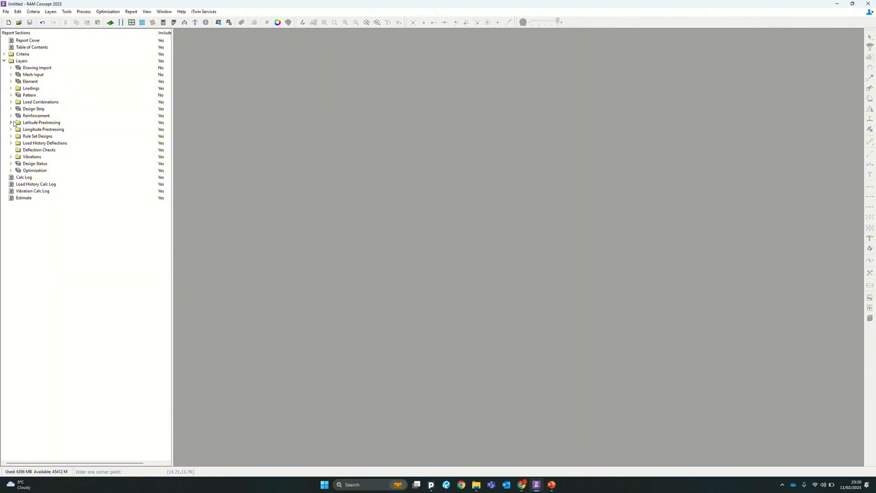
Run the calculation with its extent set to include design and detailing, and dismiss the warnings and errors list
left_click(173, 23)
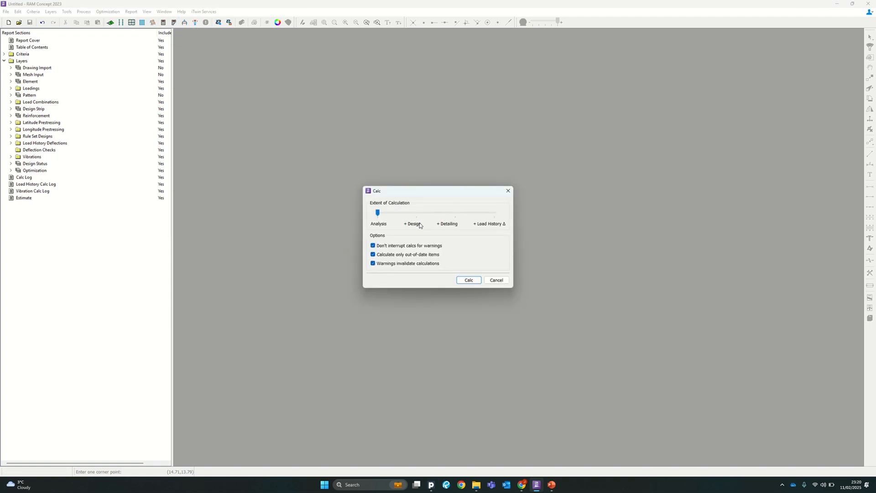
left_click_drag(378, 214, 420, 216)
left_click_drag(417, 214, 454, 215)
left_click(467, 280)
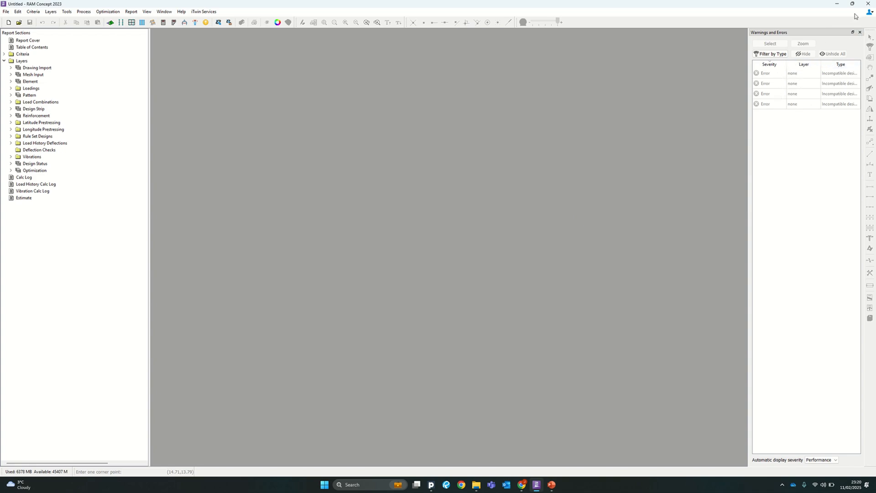
left_click(860, 31)
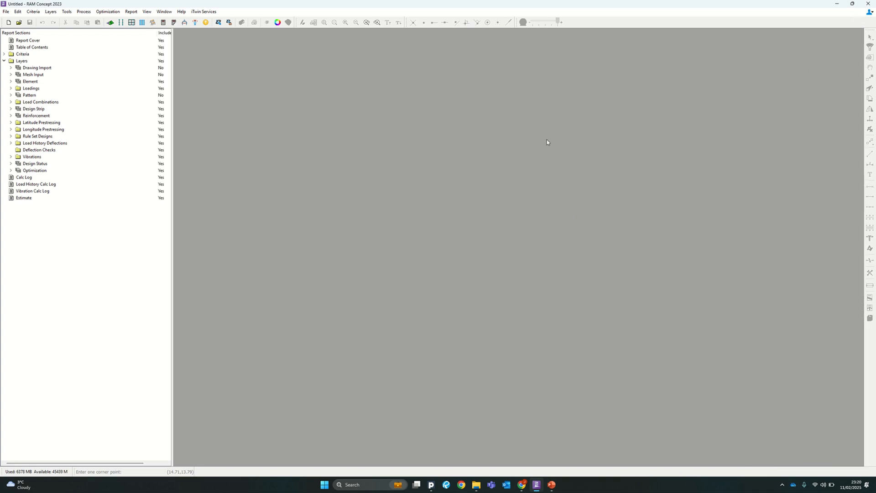
Open the Detailed Bars & SSR Perspective of the reinforcement and examine the slab's bar layout from several angles
left_click(11, 116)
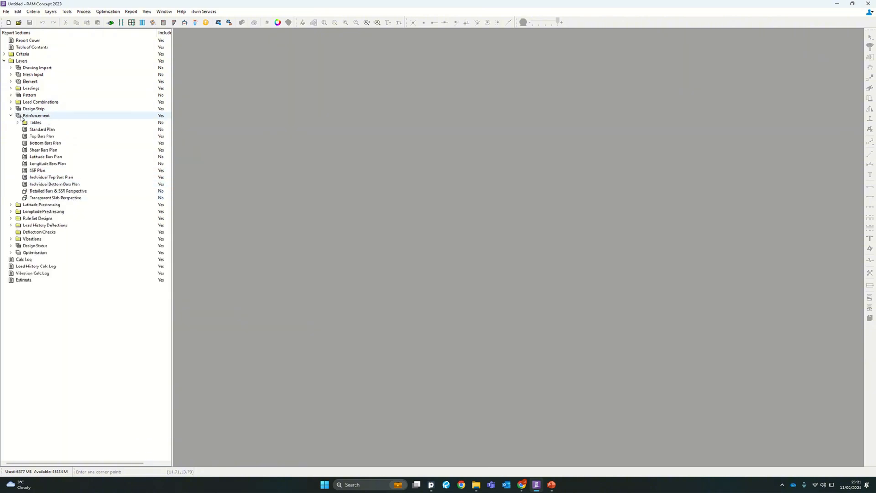
left_click(65, 191)
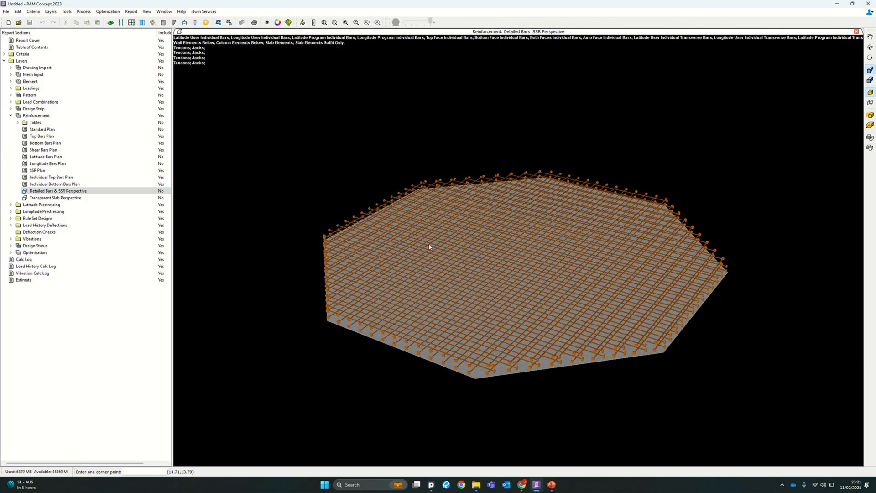
scroll(769, 257, "down", 2)
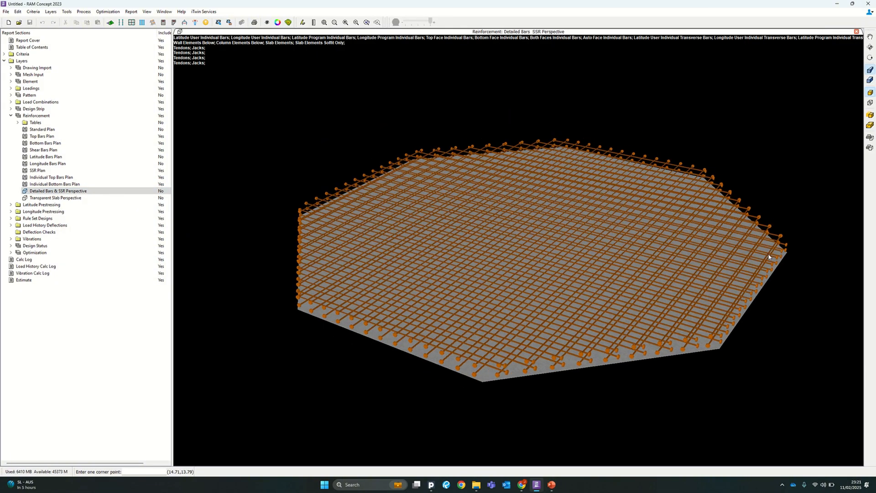
left_click(870, 47)
left_click_drag(776, 293, 592, 305)
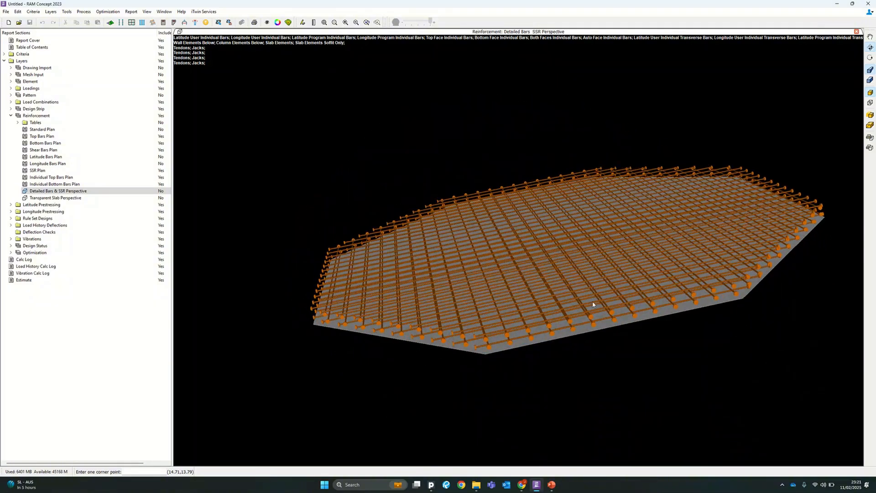
right_click(593, 303)
Open the Transparent Slab Perspective and examine the top and bottom bars inside the slab from the side and close up
left_click(59, 200)
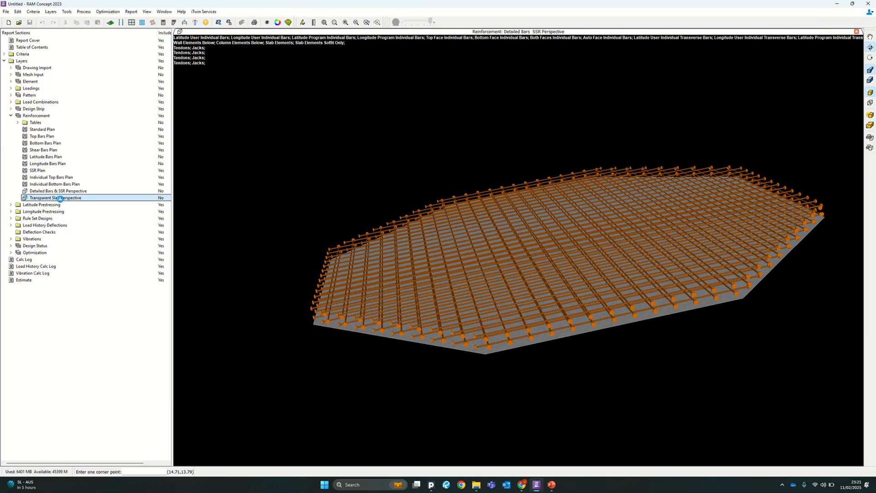
scroll(585, 348, "up", 4)
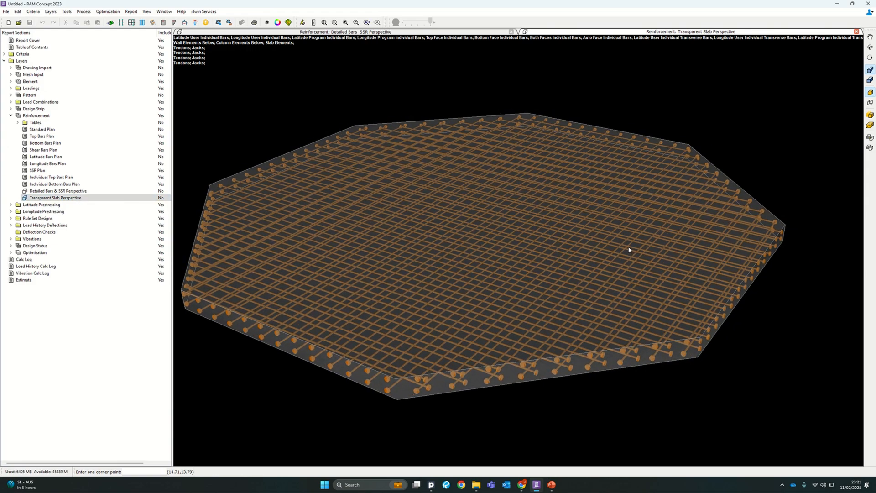
scroll(573, 274, "down", 1)
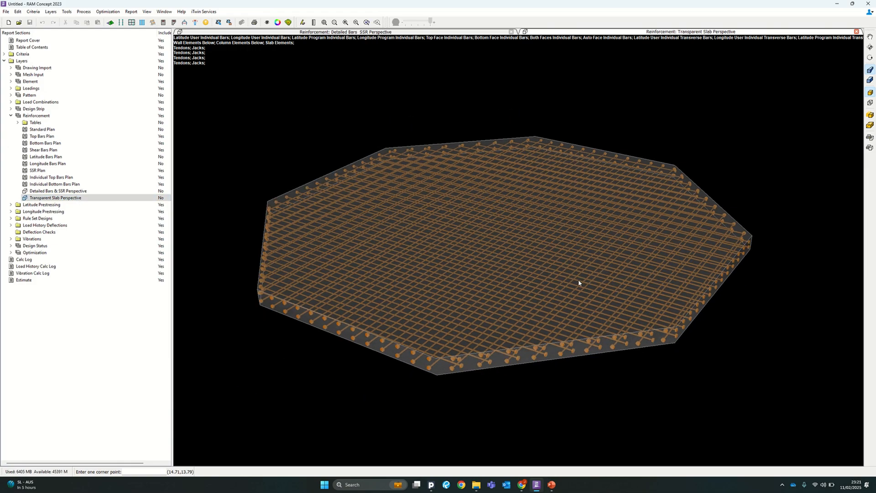
left_click(870, 48)
left_click_drag(668, 393, 639, 391)
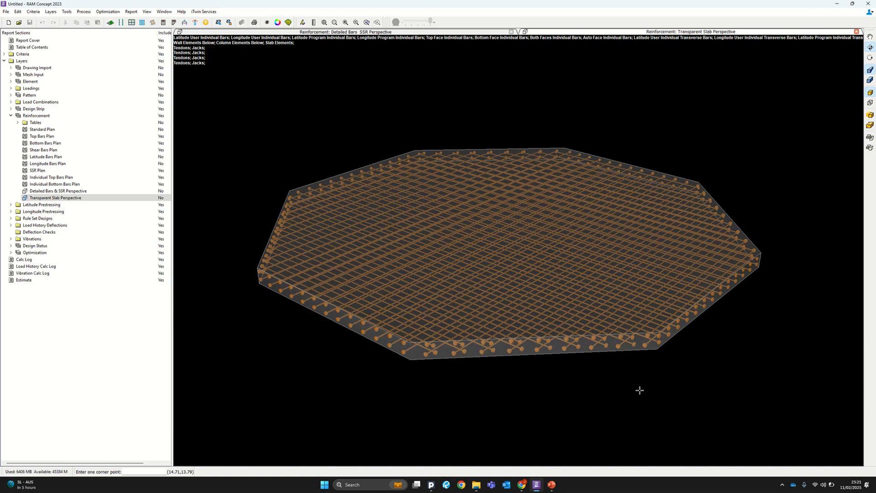
left_click_drag(636, 379, 528, 368)
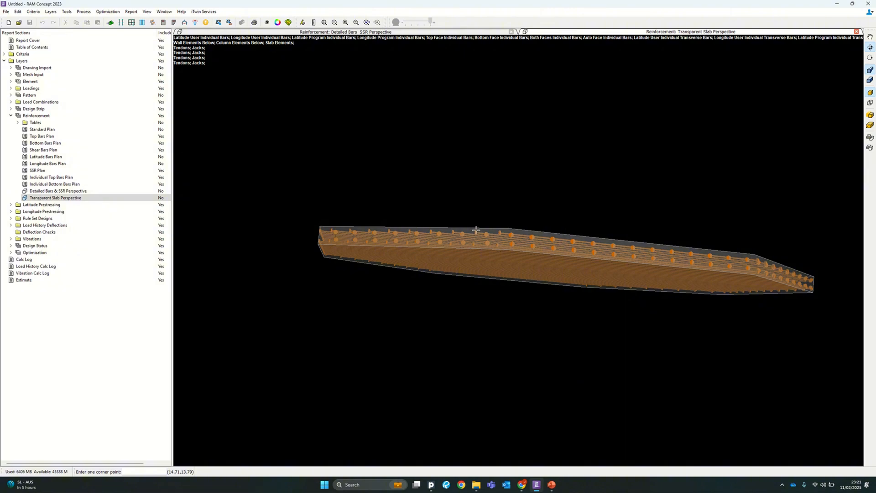
left_click_drag(875, 53, 875, 45)
left_click(872, 38)
left_click_drag(546, 278, 319, 261)
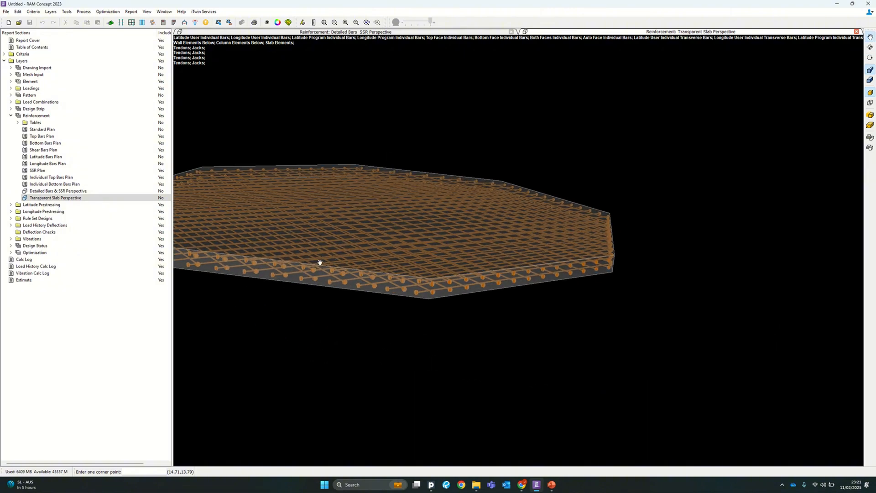
Close both reinforcement perspectives and expand the list of Design Status plans
left_click(856, 32)
left_click(857, 32)
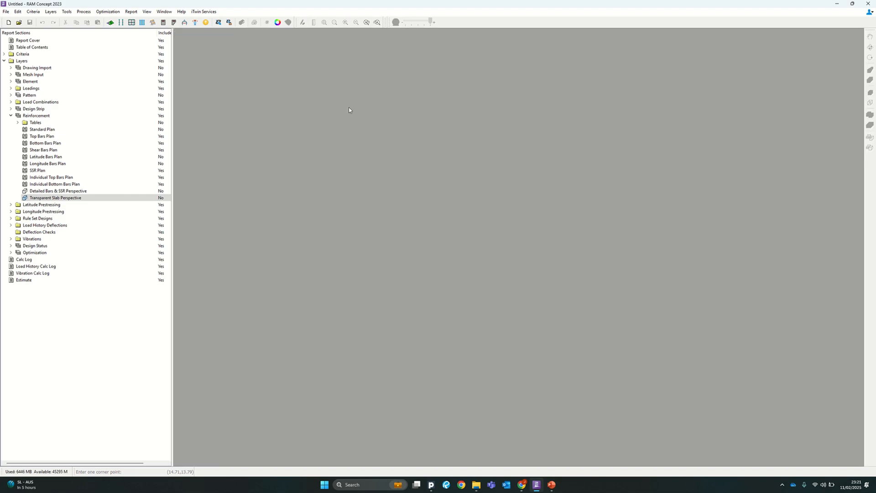
left_click(10, 116)
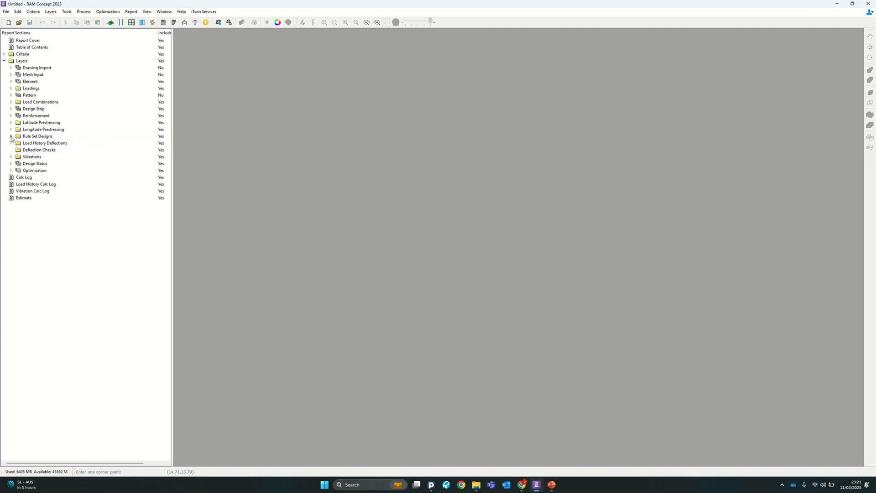
left_click(10, 164)
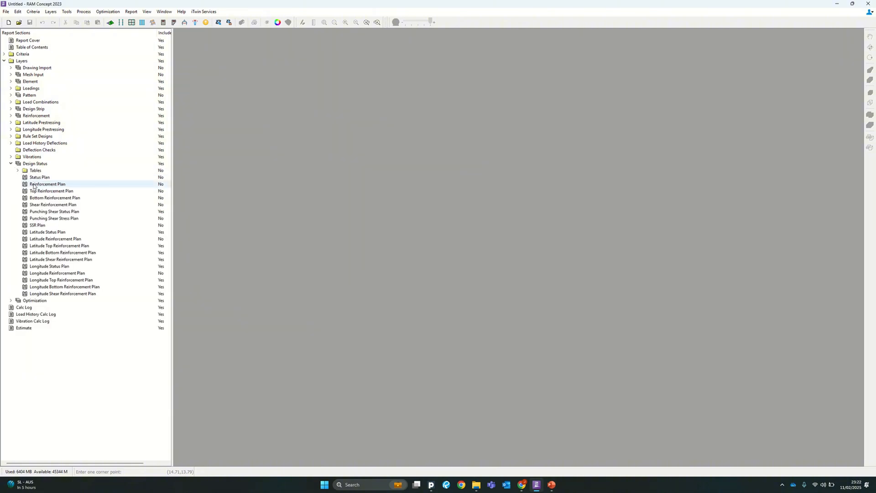
Open the Status Plan under Design Status and inspect the design strip labels on the octagonal slab
double_click(44, 179)
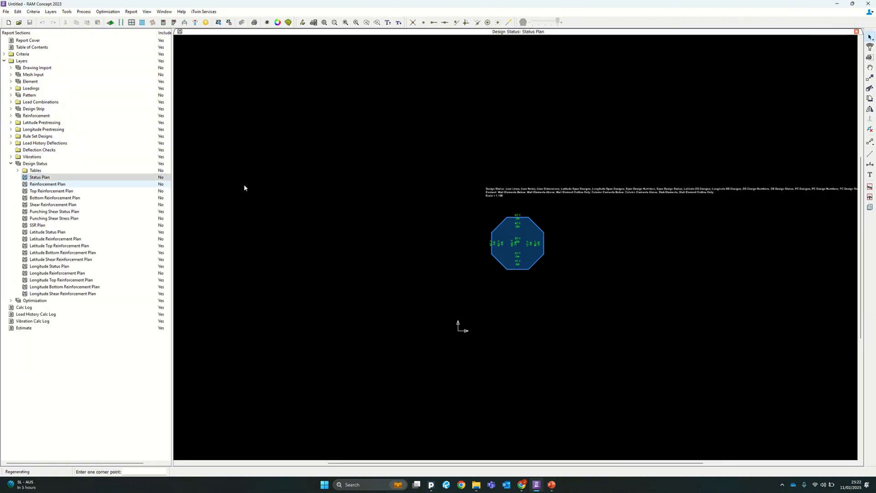
scroll(538, 245, "up", 2)
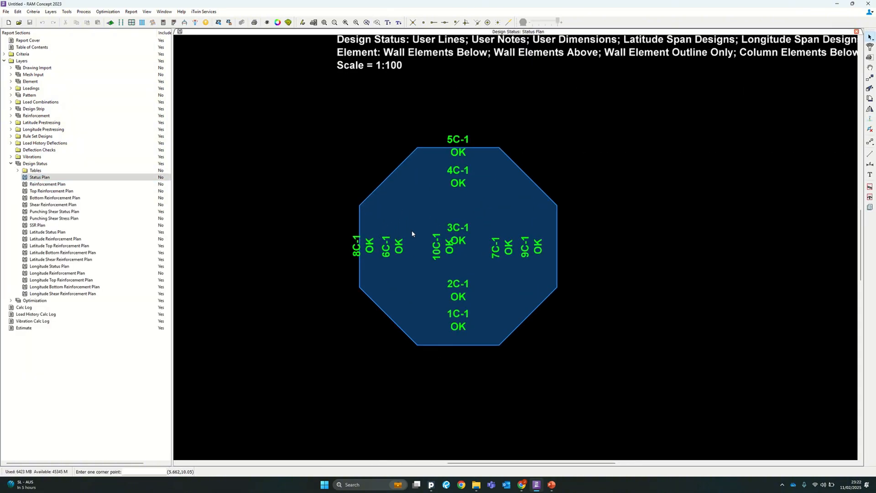
left_click(288, 22)
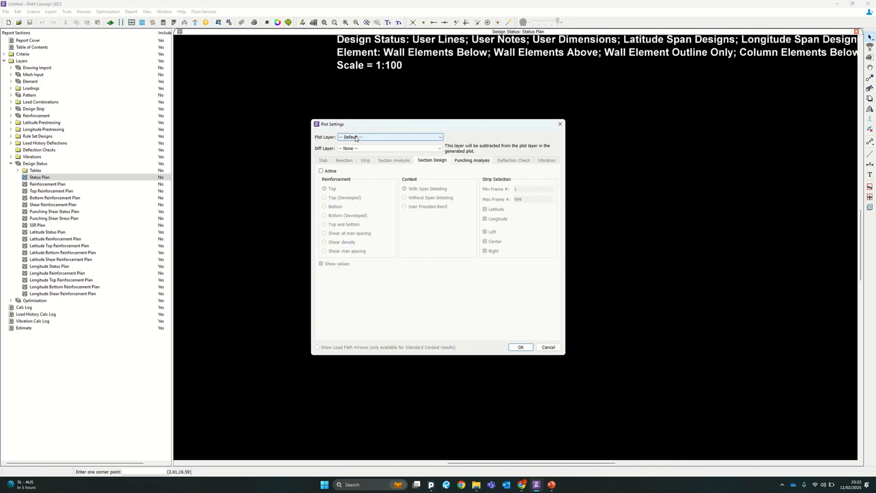
left_click_drag(444, 125, 709, 118)
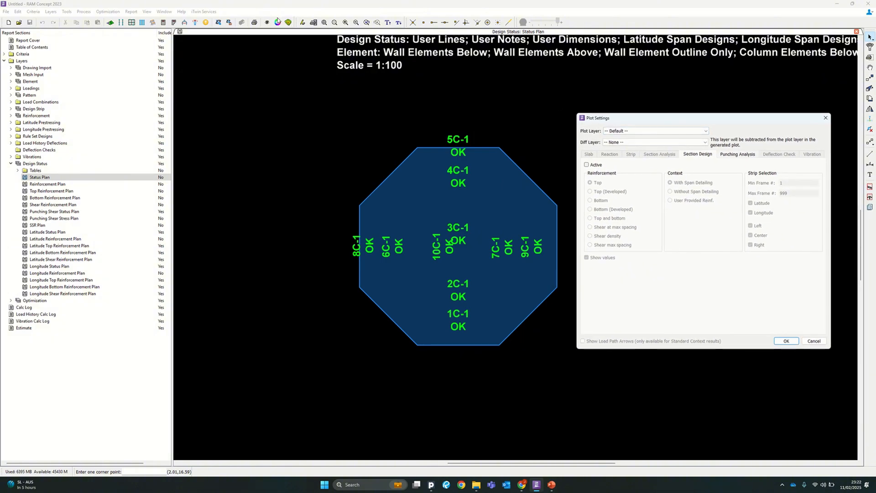
left_click(826, 119)
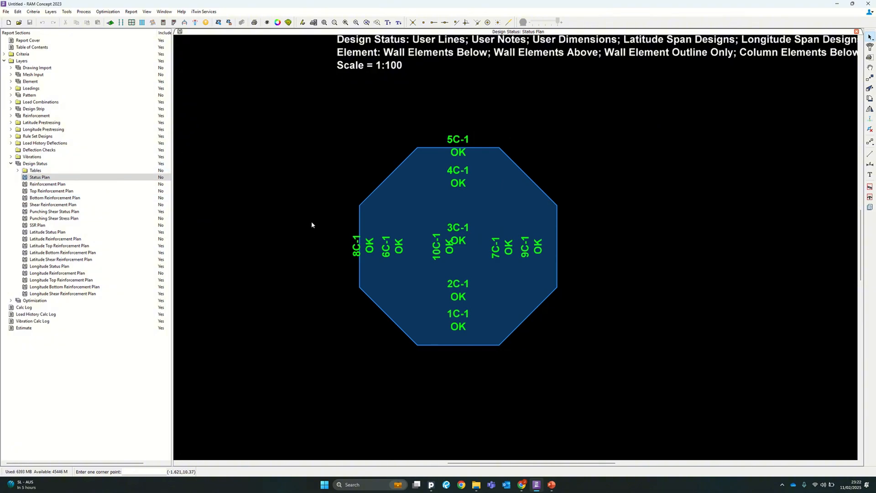
Set the plot layer in the Status Plan's plot settings to Strength Design
scroll(403, 344, "down", 1)
scroll(546, 301, "up", 1)
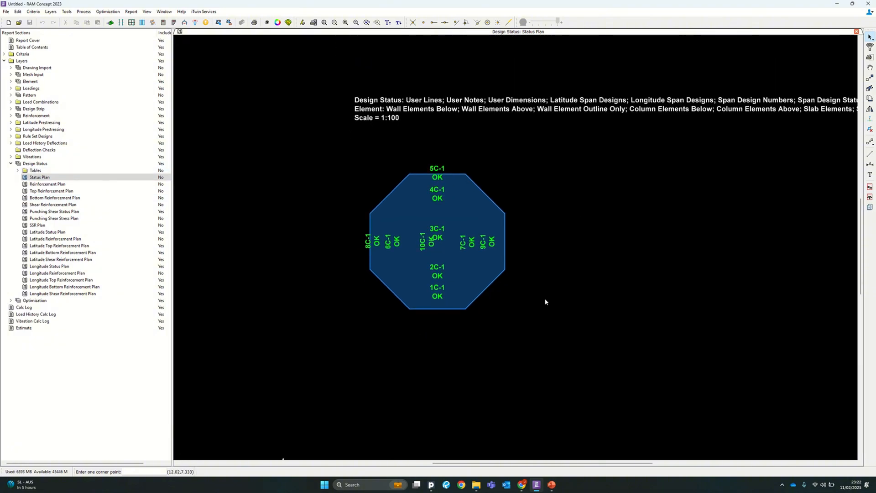
scroll(481, 248, "up", 1)
mouse_move(500, 214)
middle_mouse_down()
mouse_move(489, 245)
mouse_move(491, 220)
middle_mouse_up()
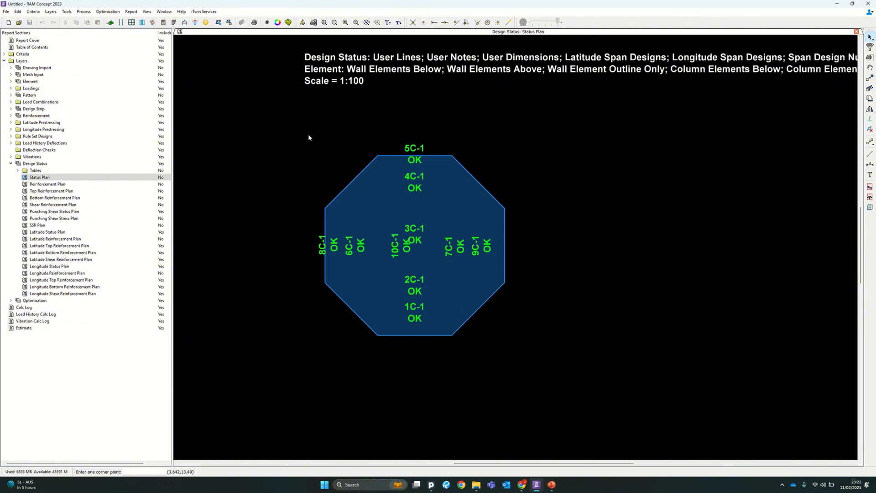
left_click(287, 22)
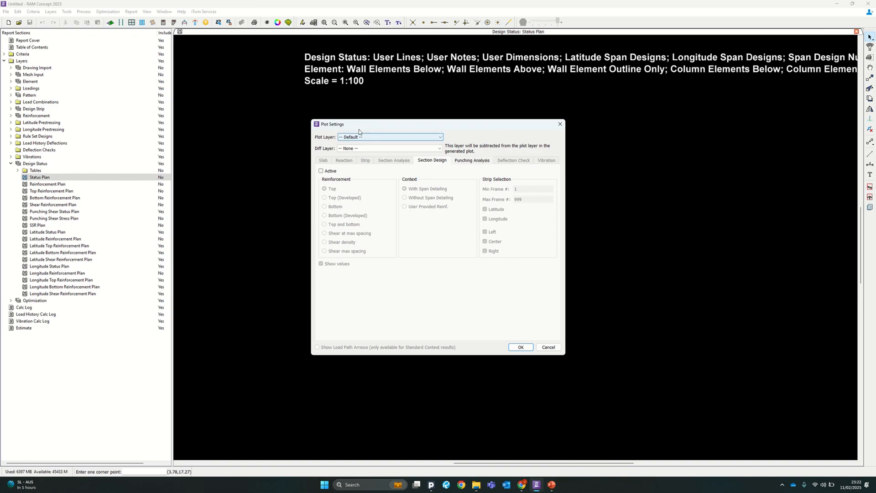
left_click_drag(365, 125, 591, 121)
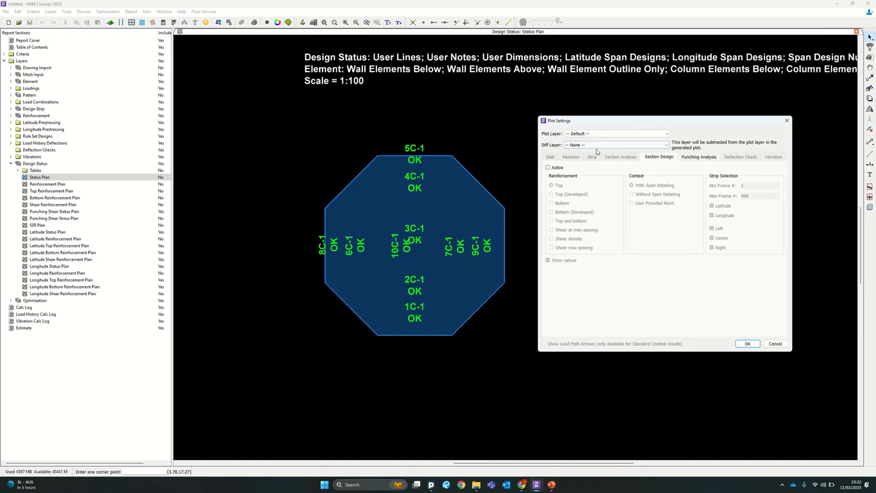
left_click(597, 133)
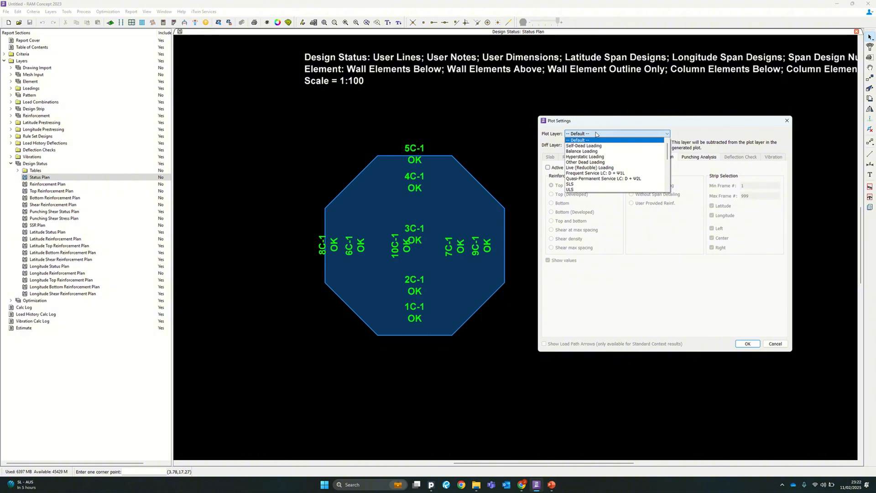
left_click(580, 189)
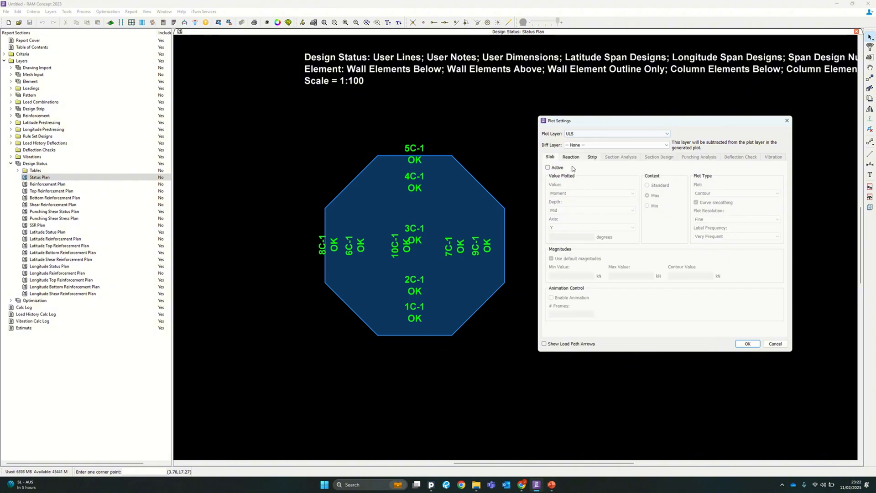
left_click(592, 135)
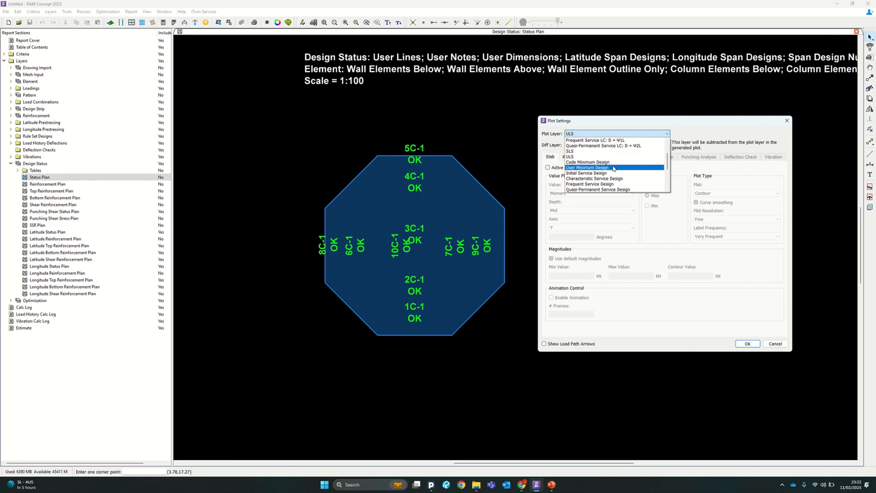
scroll(613, 168, "down", 1)
scroll(611, 168, "down", 1)
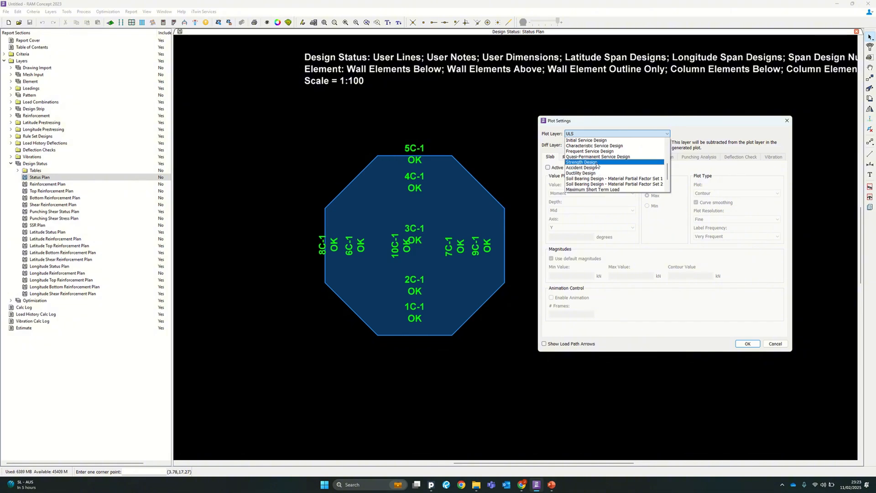
left_click(596, 162)
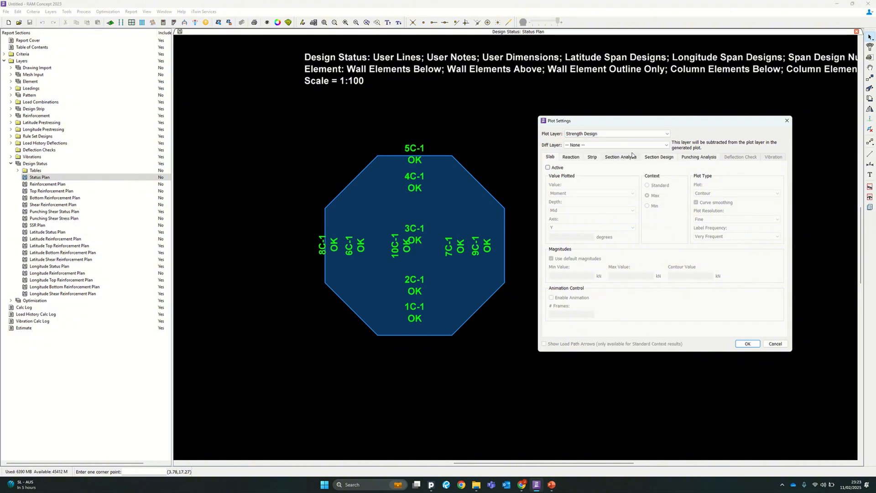
Activate the Section Design plot for top reinforcement with the context set to Without Span Detailing, and display it on the slab
left_click(663, 158)
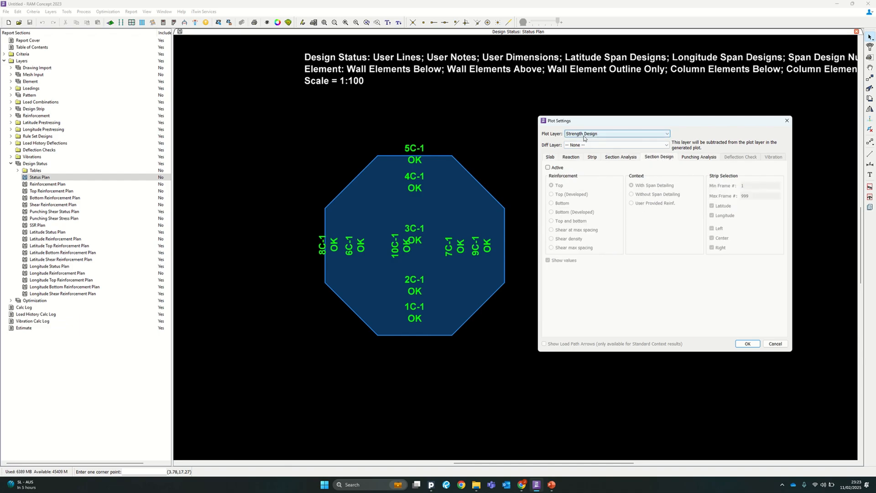
left_click(549, 169)
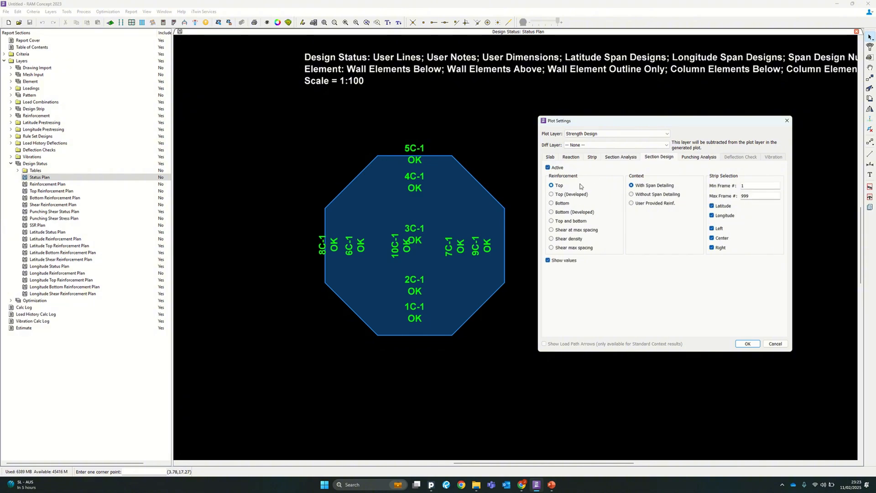
left_click(634, 198)
left_click(747, 344)
scroll(343, 290, "up", 3)
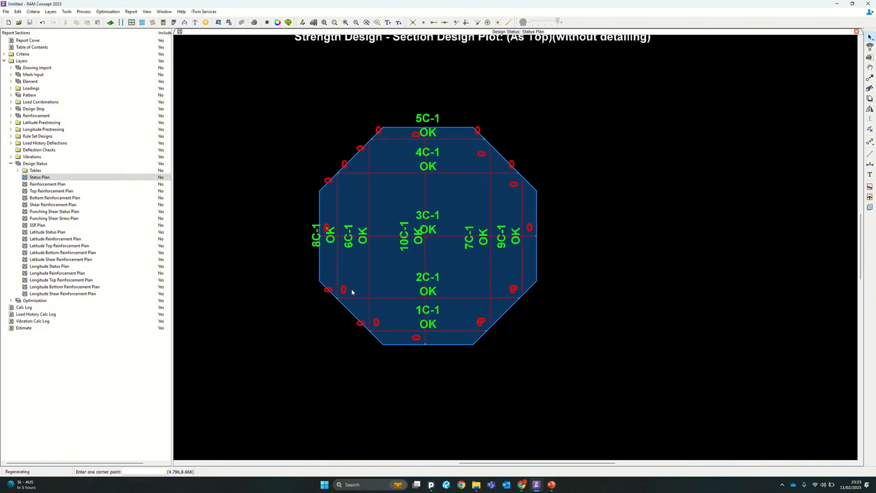
scroll(478, 242, "down", 1)
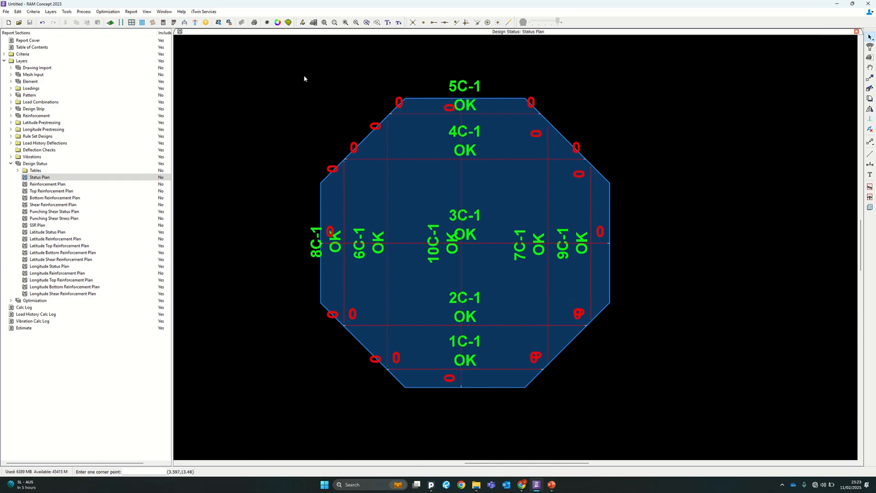
Review the Punching Analysis and Section Design options in the plot settings, keeping the current plot
left_click(288, 22)
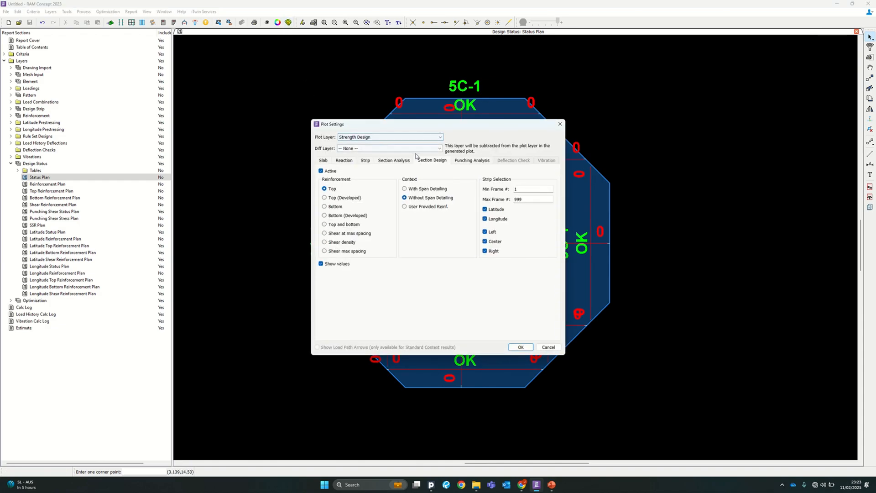
left_click(464, 161)
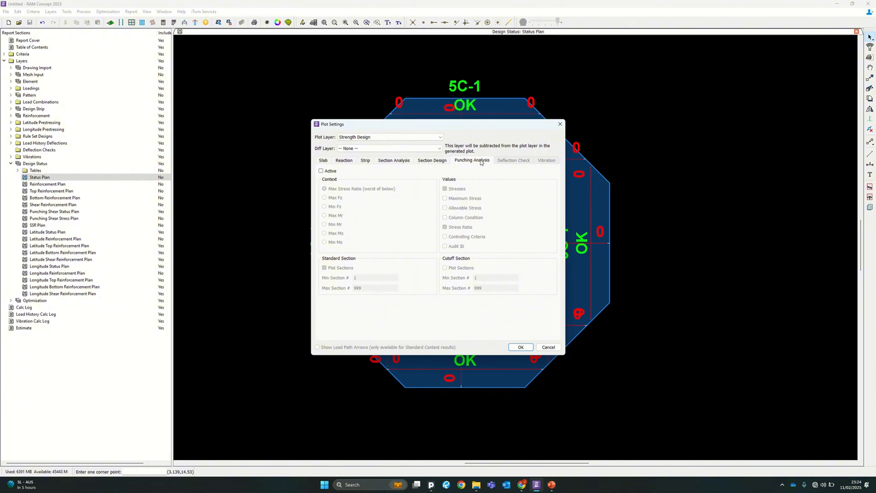
left_click(434, 161)
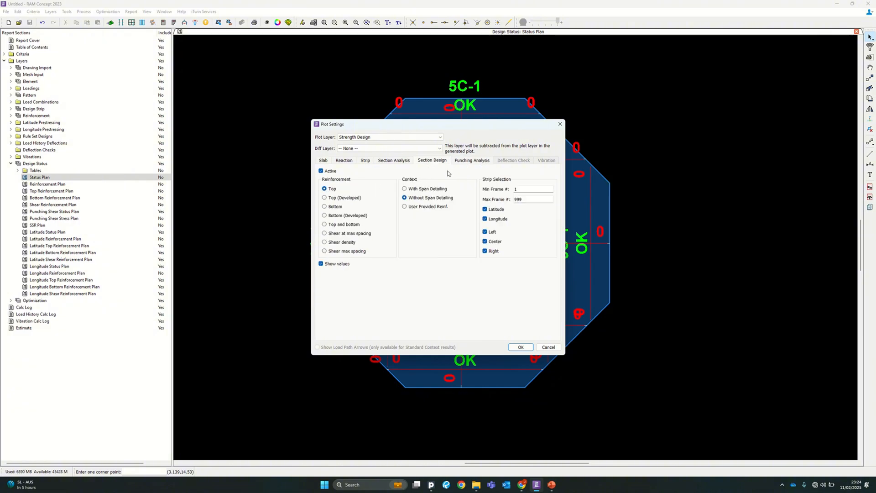
left_click(521, 347)
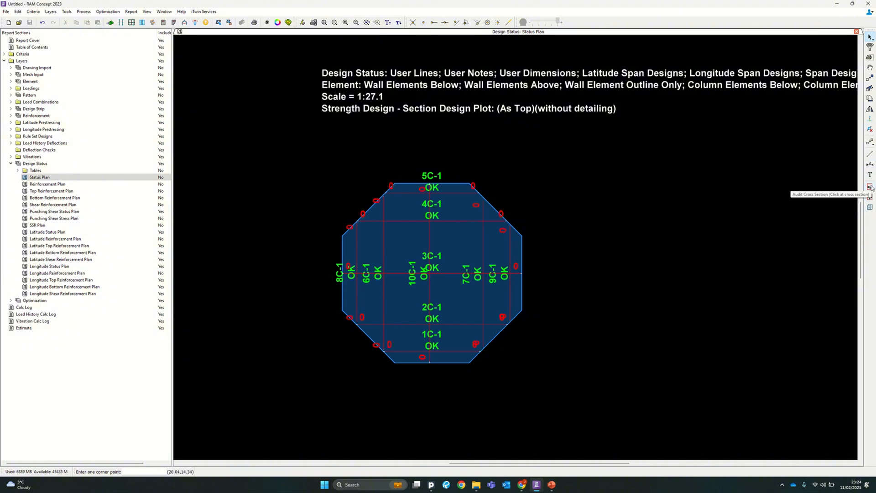
Audit a cross section on design strip 6C-1 in the upper half of the slab and place the report beside the plan
left_click(869, 189)
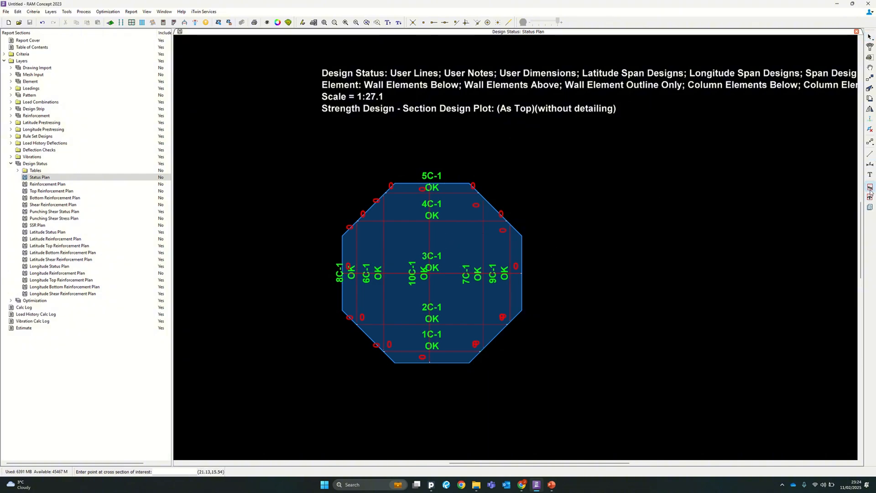
scroll(399, 302, "up", 2)
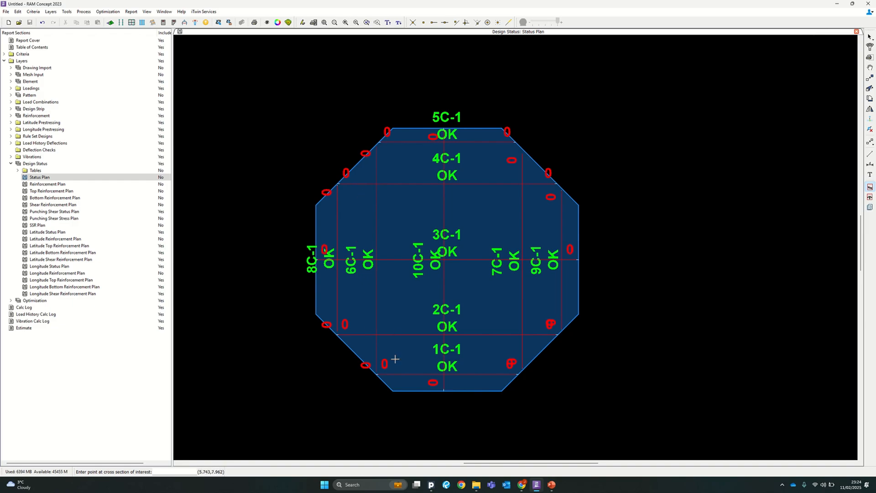
left_click(377, 229)
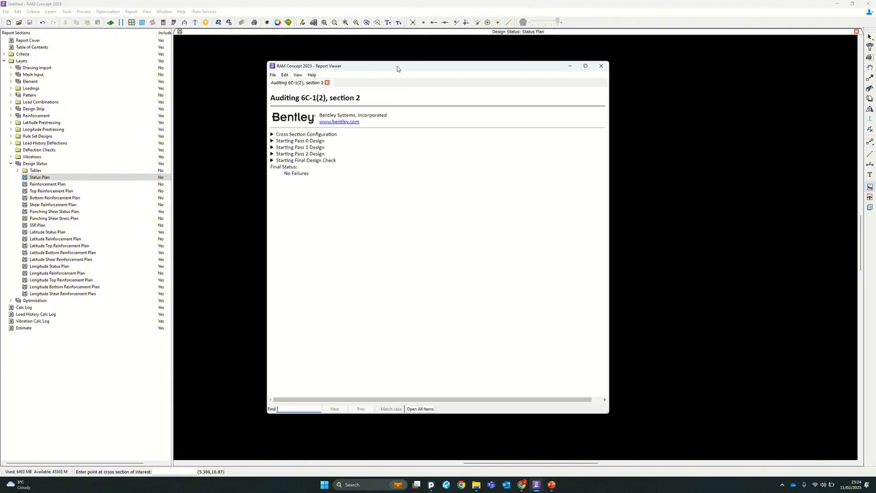
left_click_drag(397, 69, 662, 78)
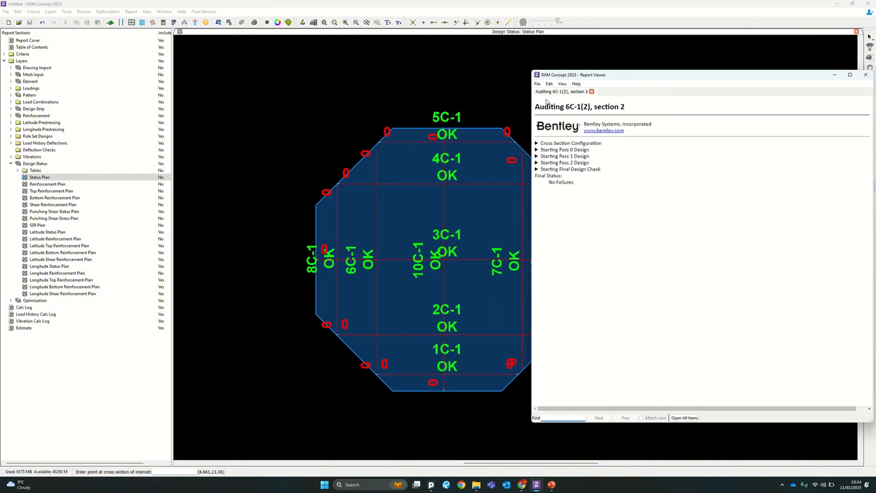
left_click_drag(529, 108, 594, 108)
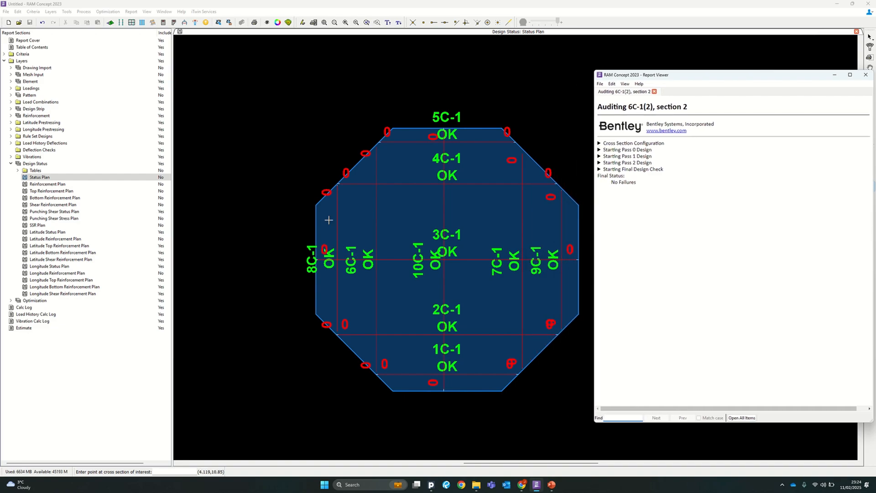
Expand the audit report's Cross Section Configuration and examine its concrete block, longitudinal bar and transverse bar tables
left_click(599, 143)
left_click_drag(679, 78, 532, 83)
left_click_drag(727, 177, 797, 179)
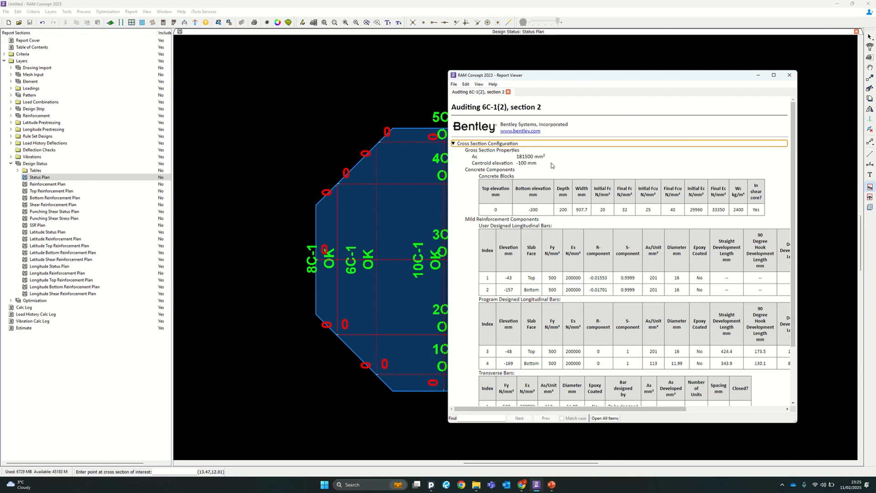
scroll(576, 312, "down", 2)
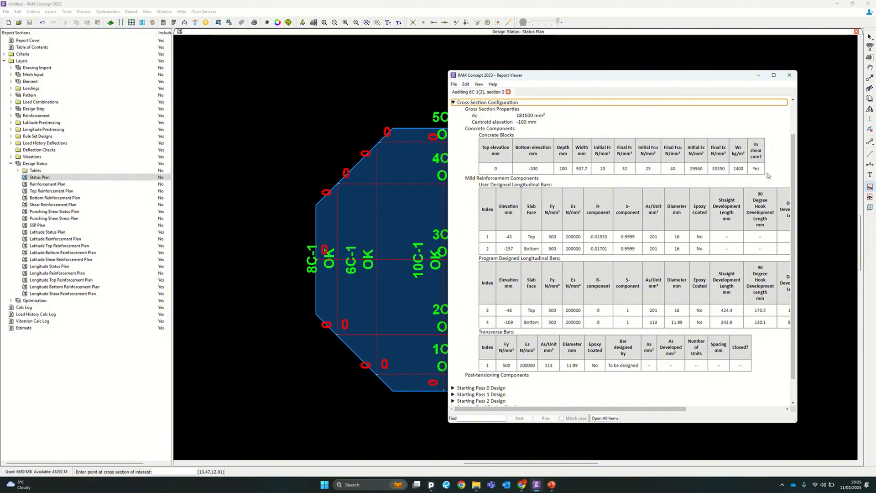
left_click_drag(447, 200, 326, 200)
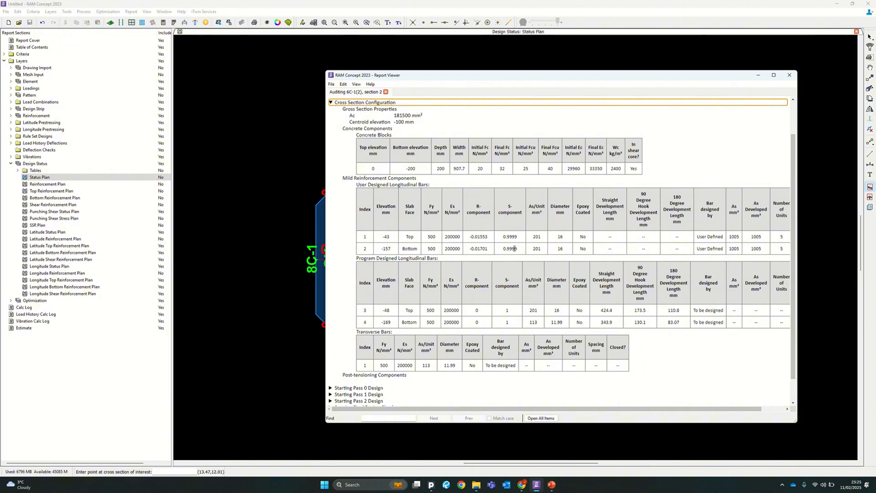
left_click_drag(557, 85, 429, 83)
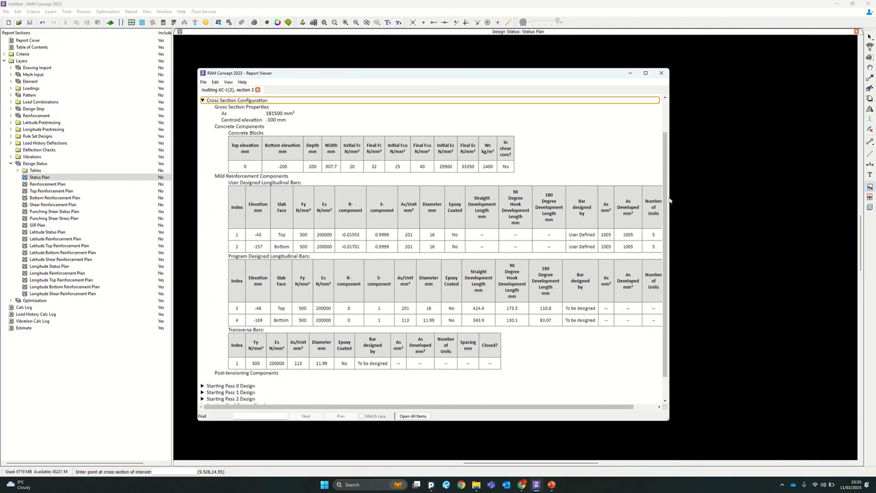
left_click_drag(672, 217, 783, 218)
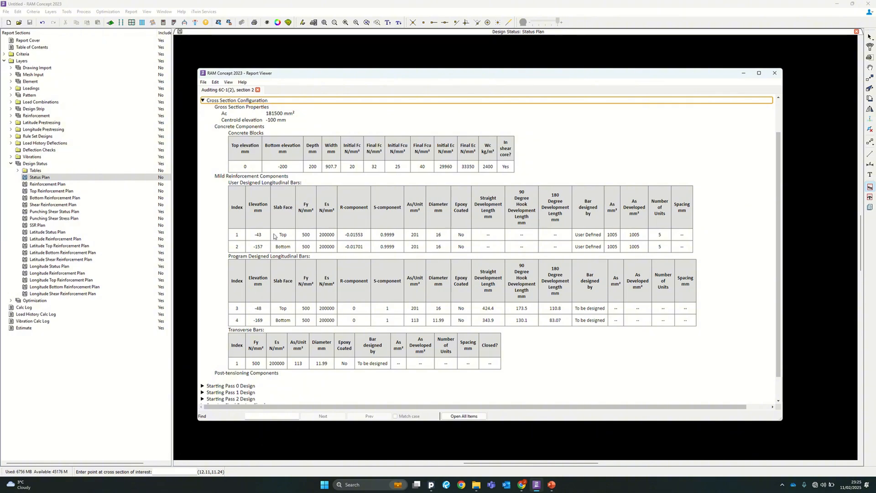
scroll(288, 343, "down", 2)
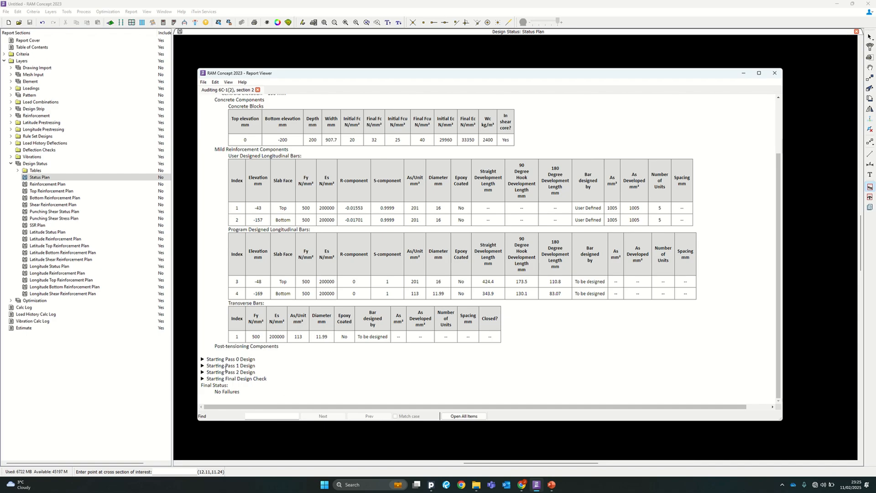
Expand the Final Design Check in the audit report and examine its rule set checks and final status
left_click(203, 379)
scroll(237, 355, "down", 3)
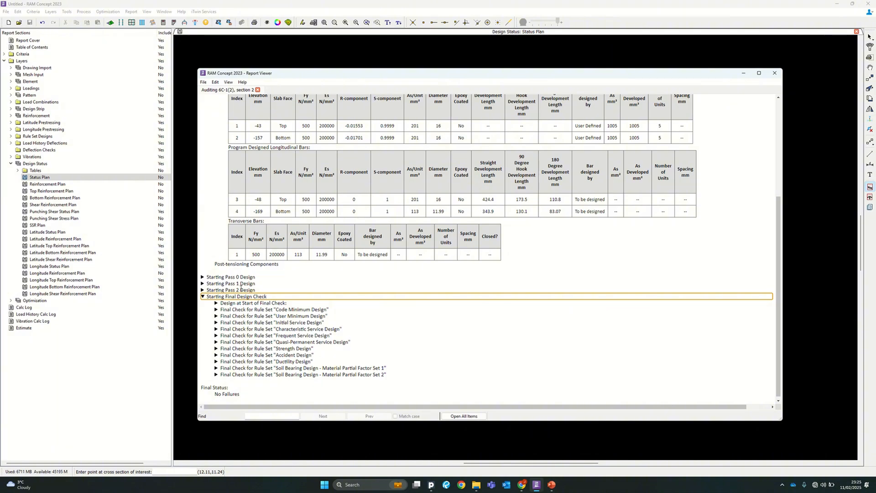
scroll(266, 308, "down", 1)
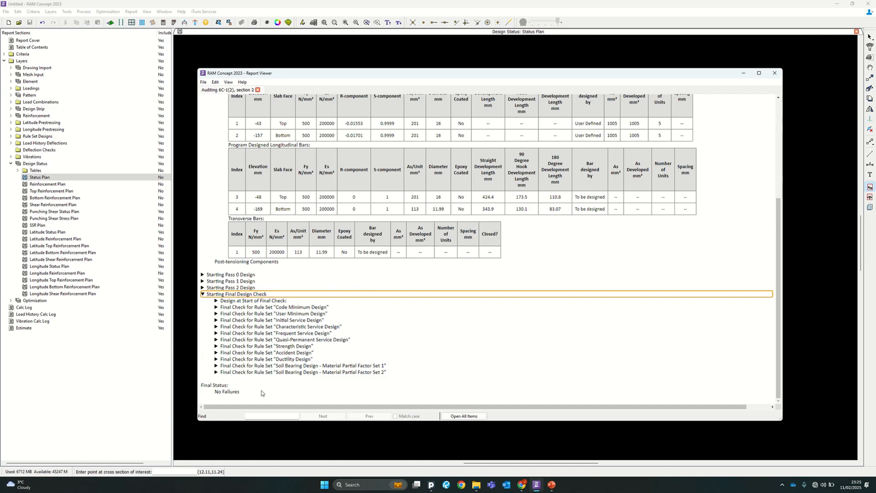
Close the cross section audit report and the Status Plan, and collapse the Design Status layer
scroll(384, 251, "up", 5)
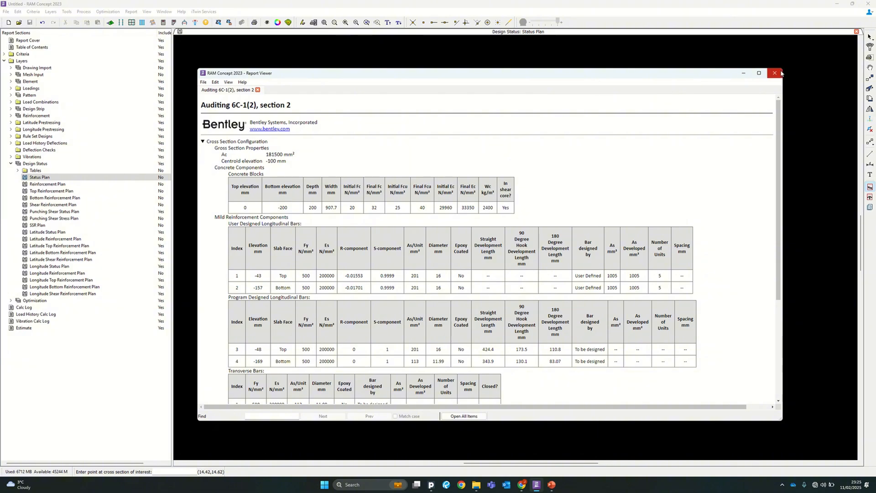
left_click(775, 73)
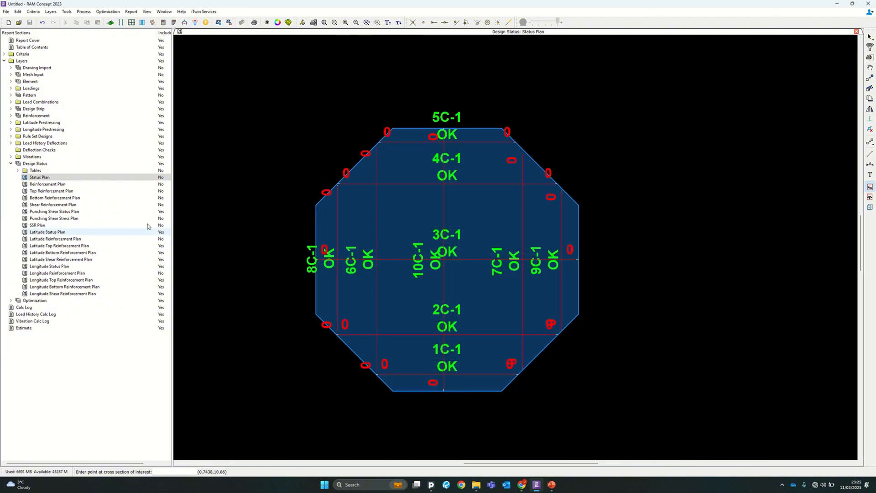
left_click(857, 32)
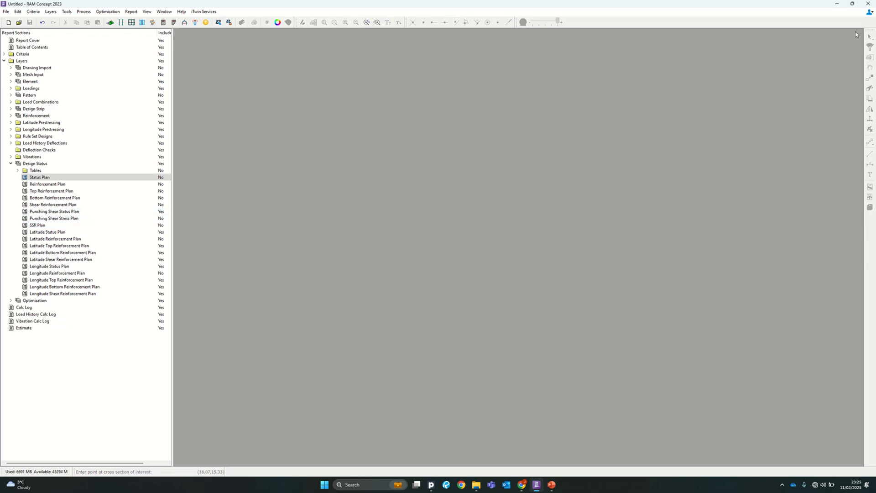
left_click(11, 163)
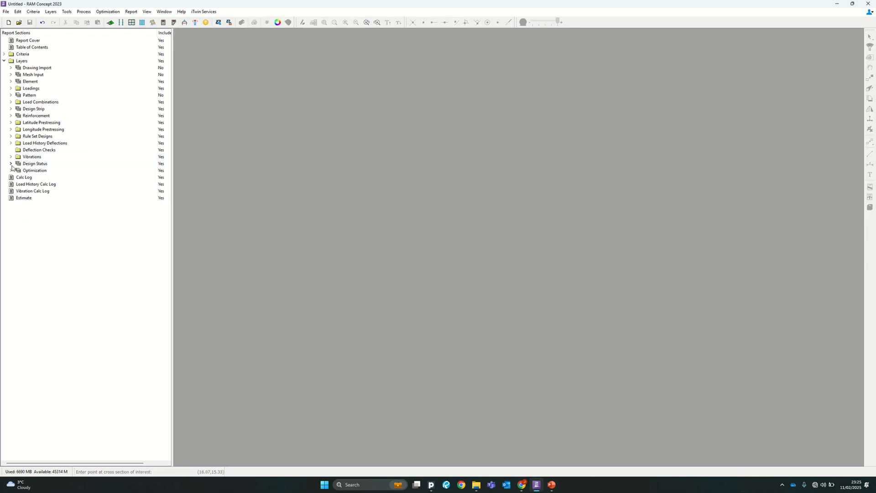
Open the Latitude Design Spans Plan of the Design Strip layer and bring the octagonal slab into full view
left_click(11, 109)
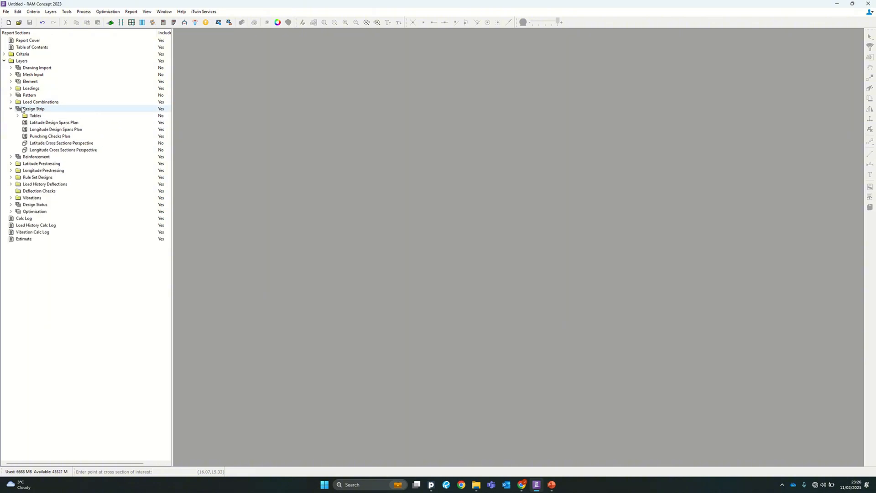
double_click(53, 122)
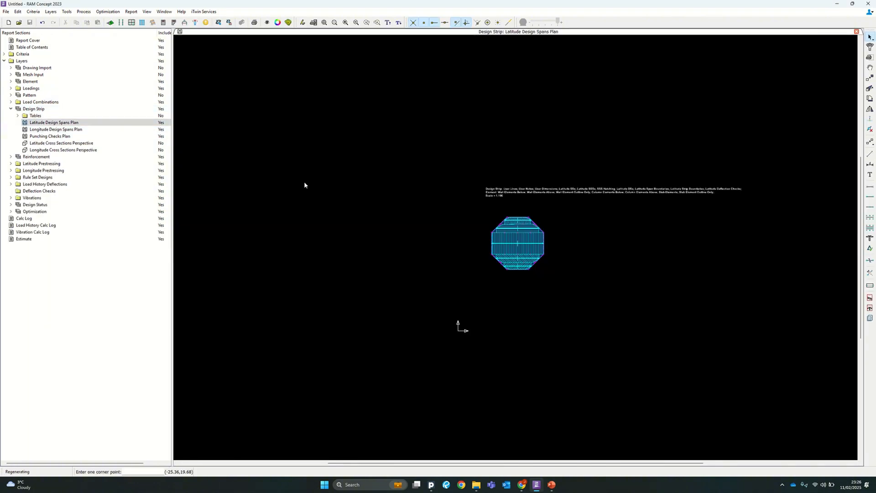
scroll(591, 267, "up", 6)
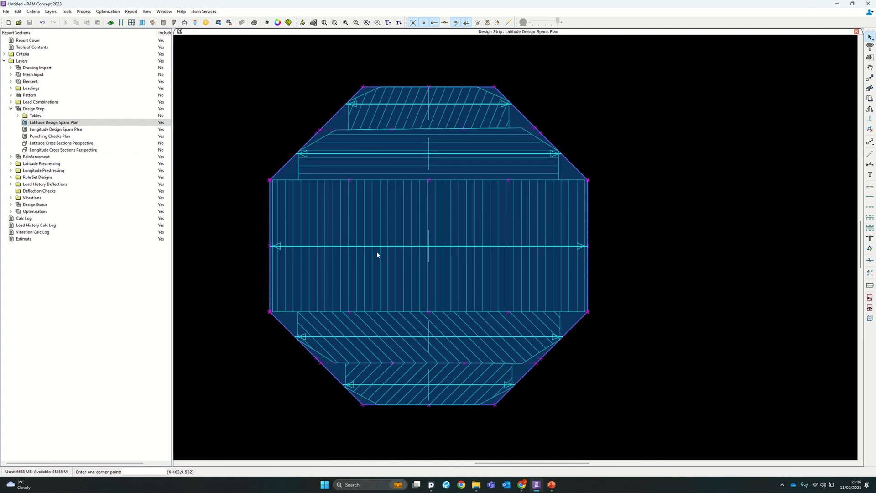
mouse_move(377, 254)
middle_mouse_down()
mouse_move(444, 260)
mouse_move(464, 237)
middle_mouse_up()
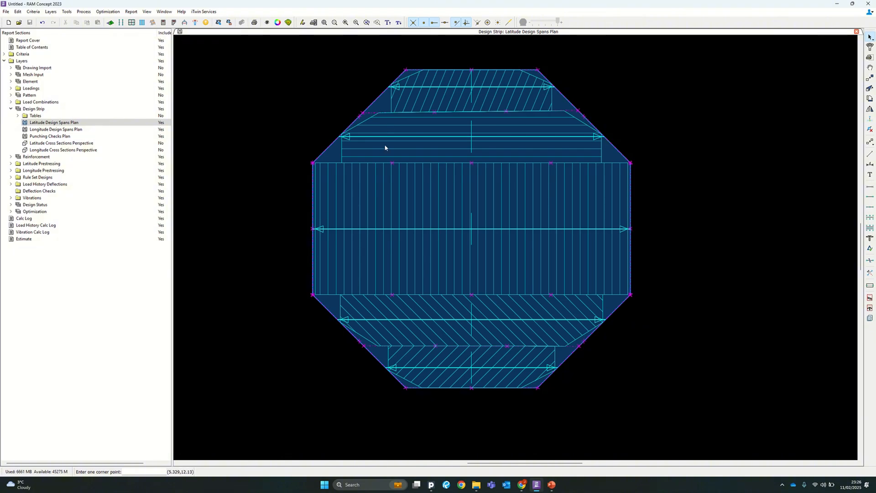
Activate a strip plot of Bending for the ULS layer in the Maximum Moment context, with values shown
left_click(288, 23)
left_click_drag(406, 123, 642, 130)
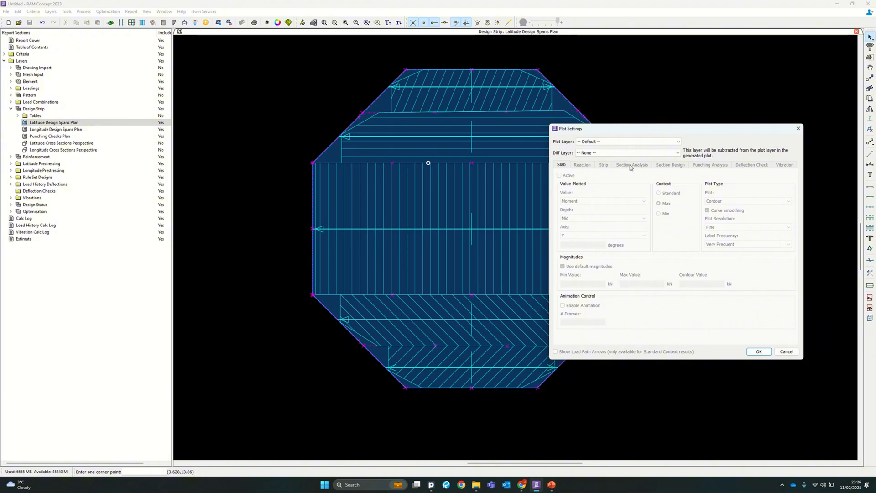
left_click(655, 142)
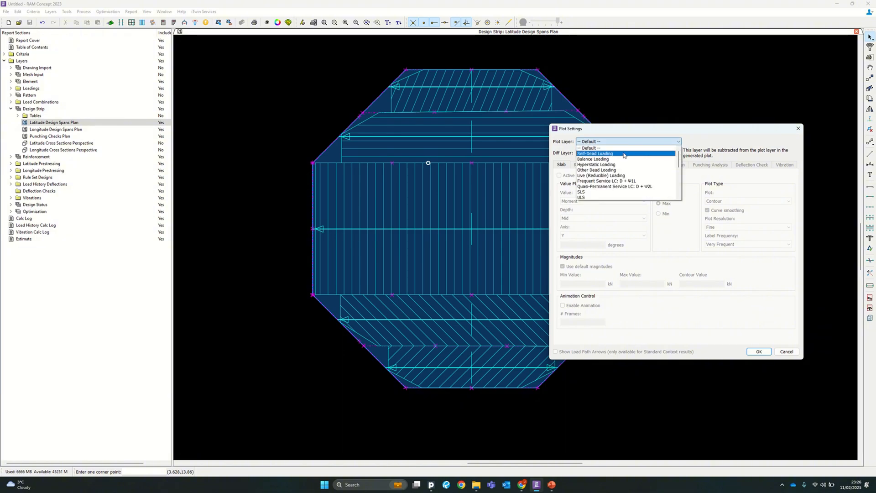
left_click(607, 197)
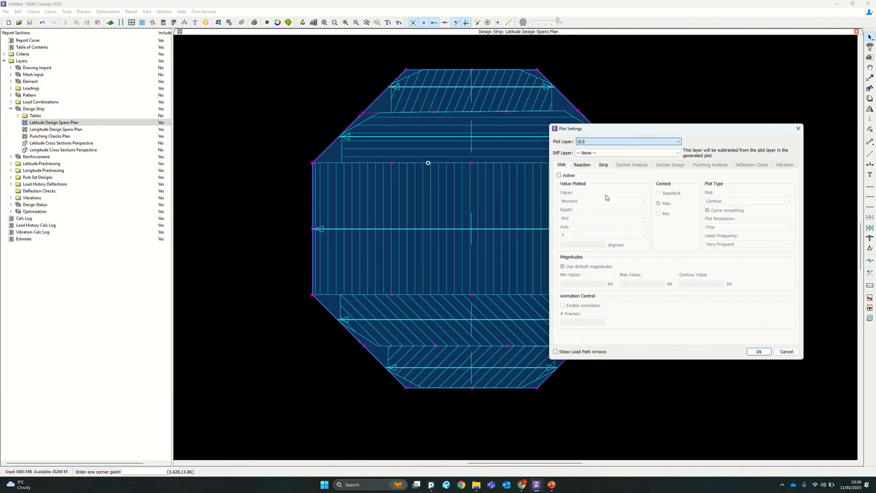
left_click(604, 166)
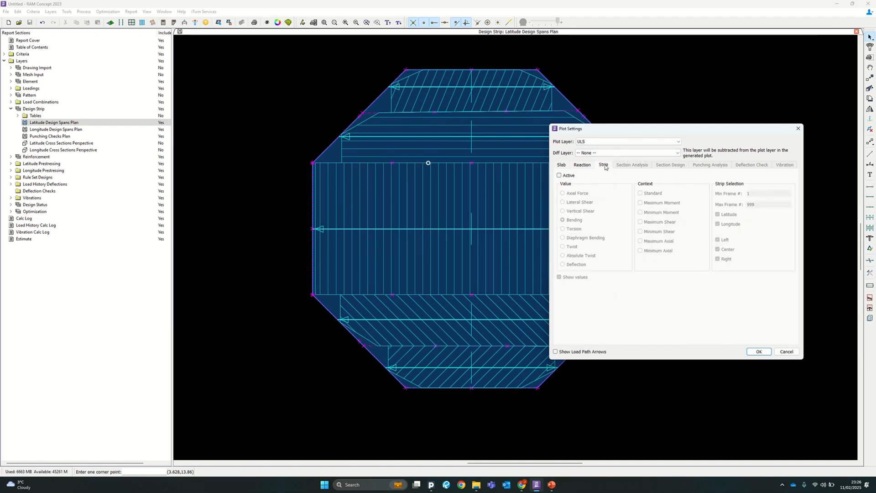
left_click(559, 175)
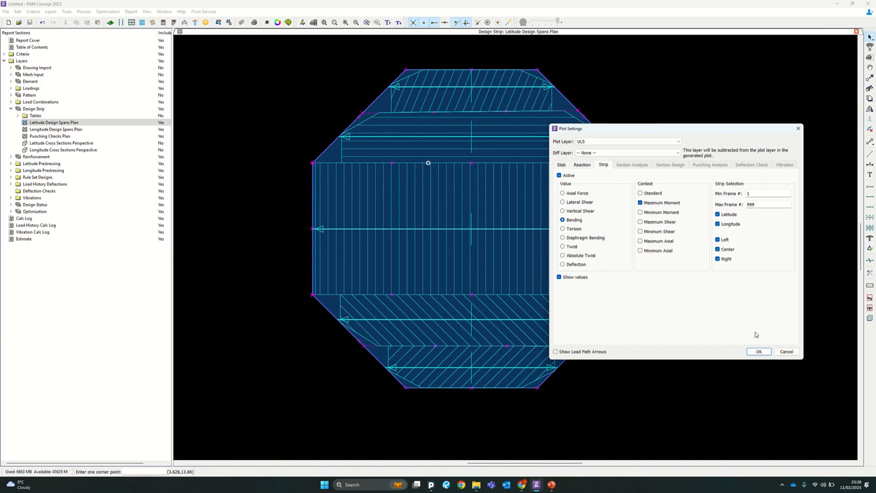
left_click(758, 351)
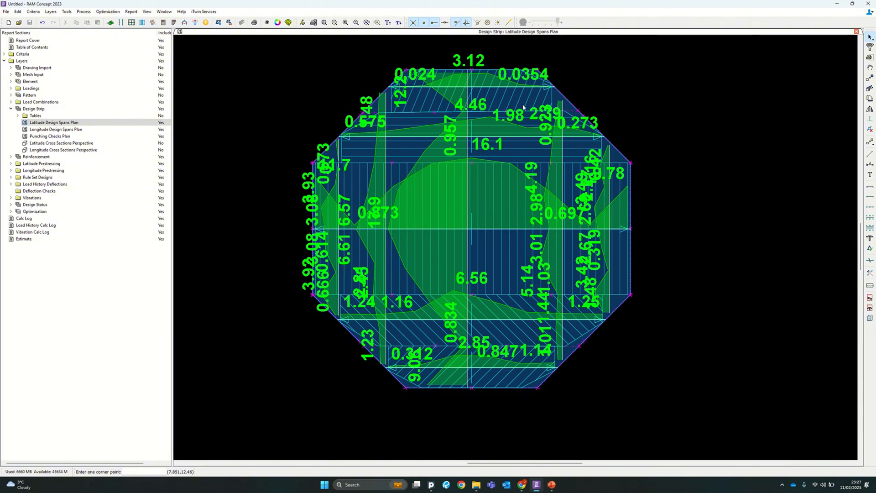
Reduce the plan's text size and examine the bending moment diagrams along the design strips
left_click(398, 25)
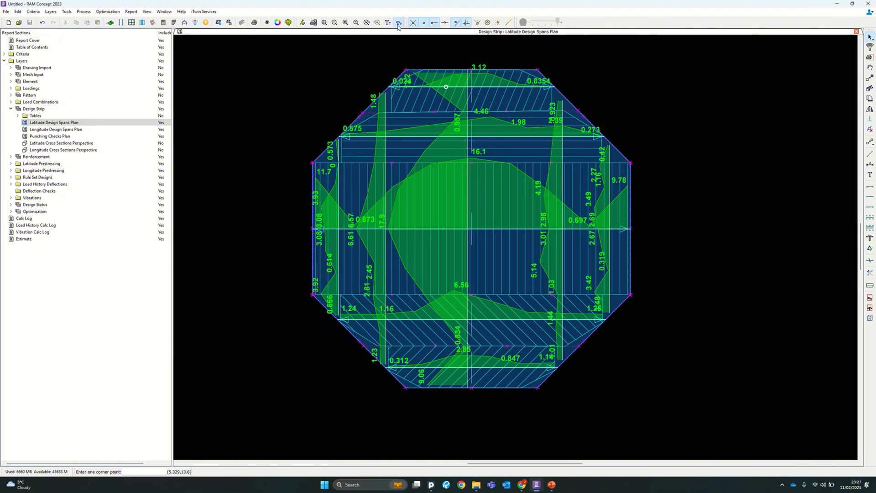
scroll(557, 190, "up", 4)
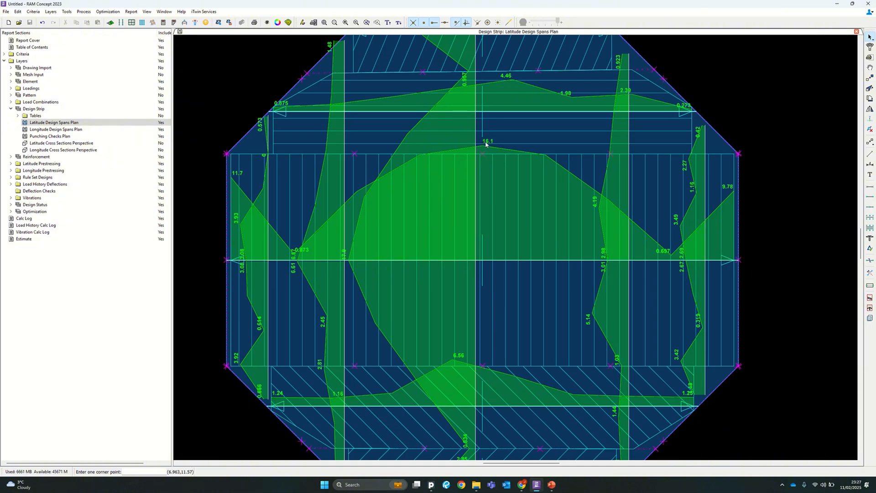
scroll(433, 228, "down", 2)
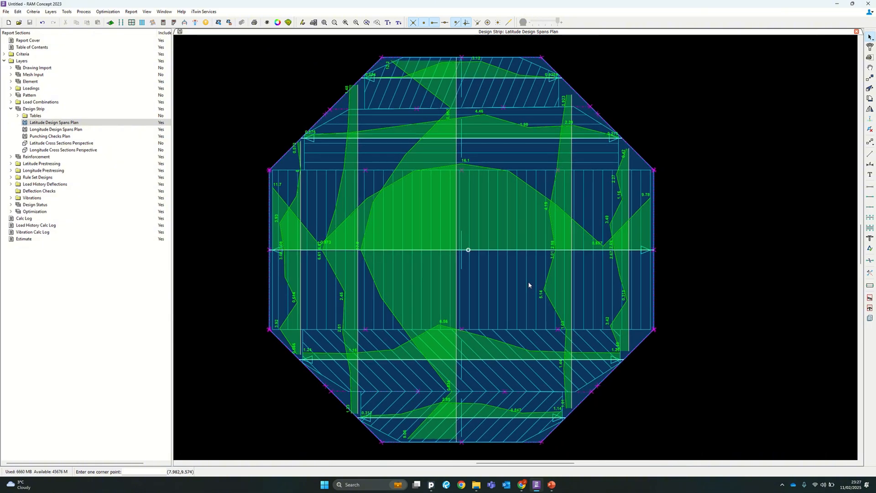
middle_click_drag(529, 285, 529, 260)
middle_click_drag(703, 249, 699, 258)
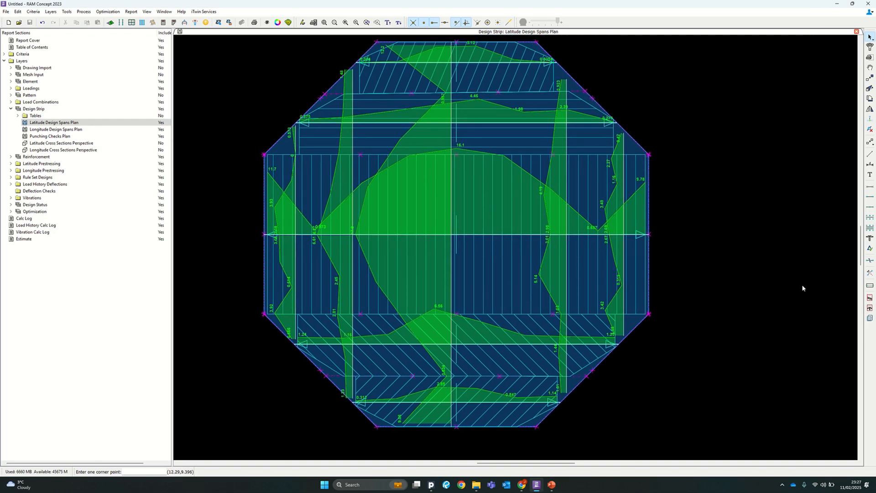
scroll(504, 179, "down", 1)
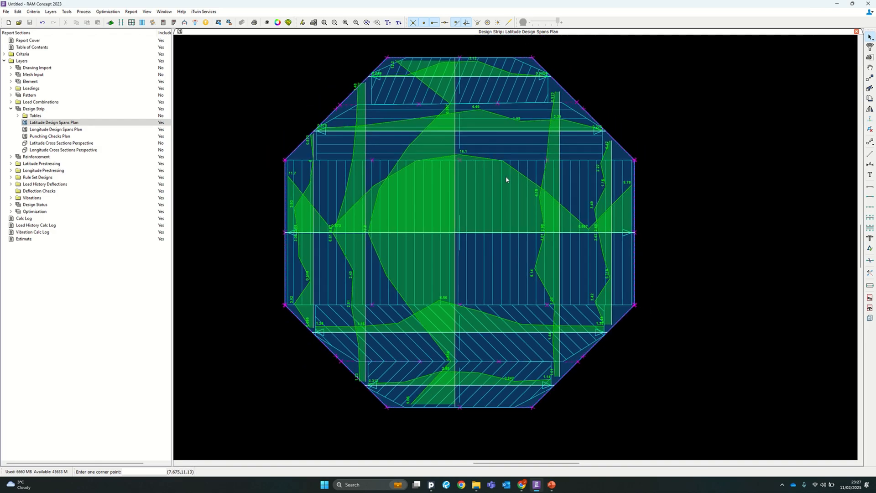
Review the Deflection option in the strip plot settings, keeping Bending as the plotted value
left_click(289, 22)
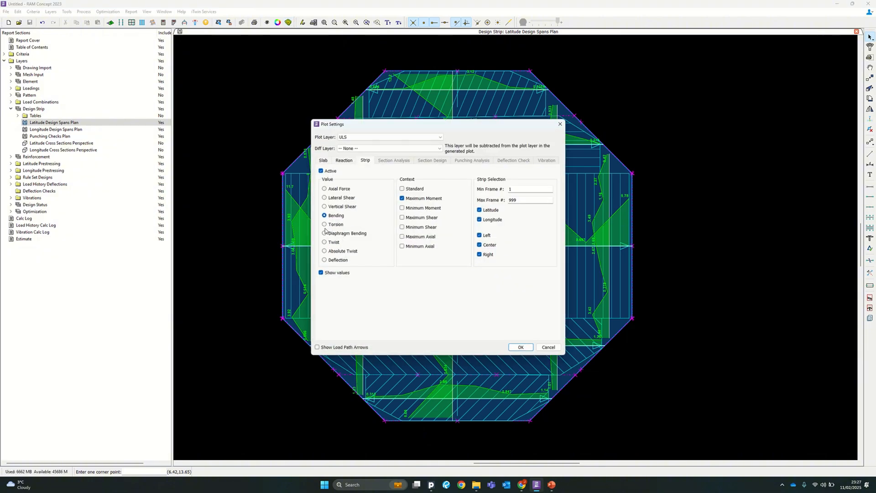
left_click(335, 262)
left_click(327, 215)
left_click(521, 347)
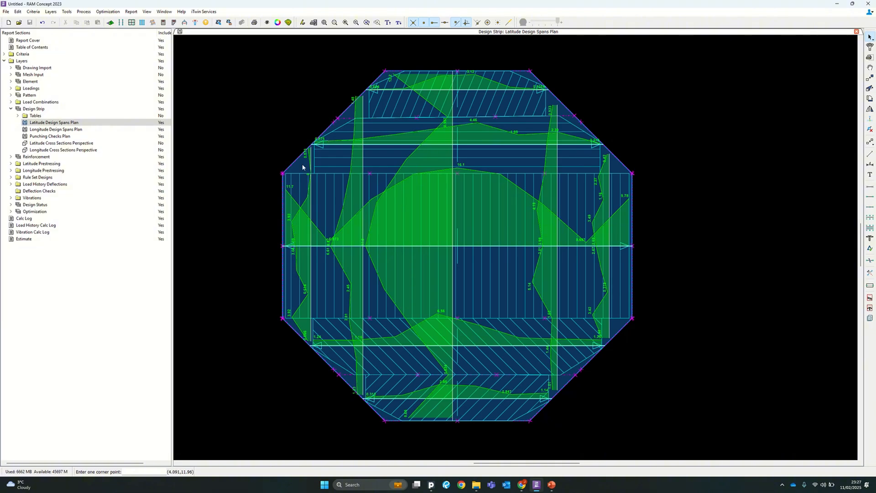
scroll(302, 167, "up", 5)
scroll(312, 163, "down", 6)
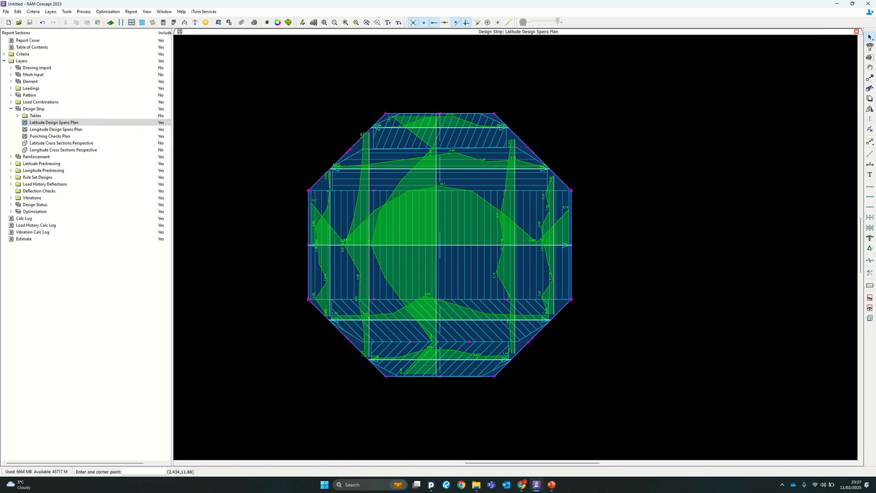
Examine the Max My Plan of the ULS load combination, close it, and compare it with the strip bending plot
left_click(11, 101)
left_click(17, 129)
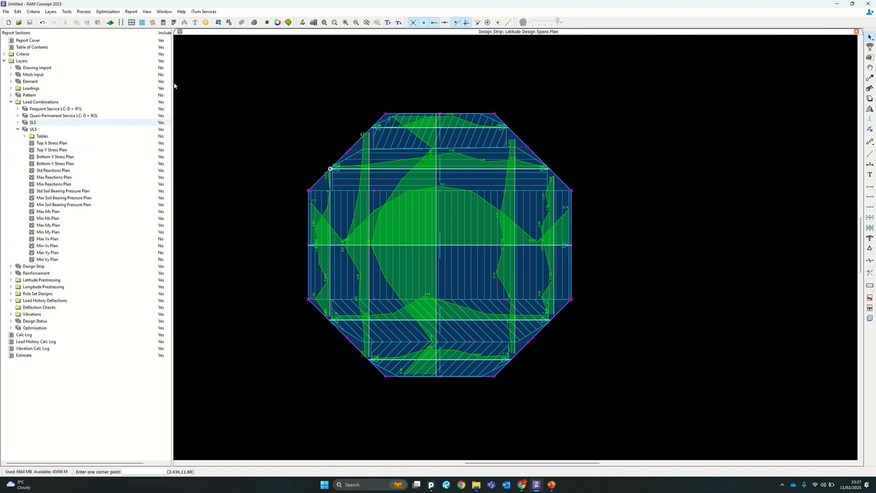
double_click(58, 225)
scroll(499, 230, "up", 3)
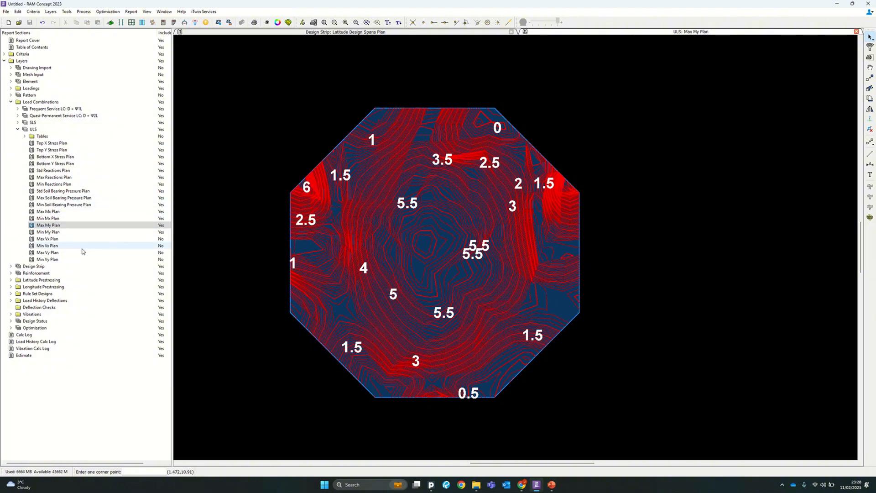
left_click(856, 32)
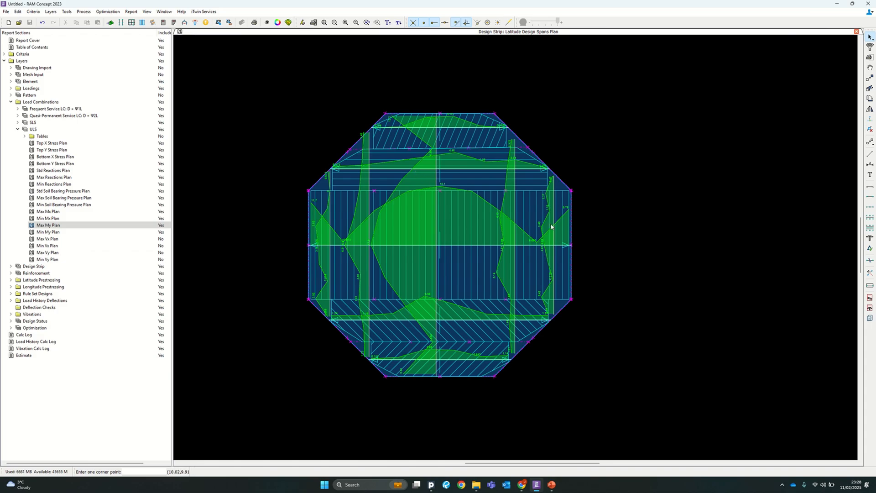
scroll(471, 269, "up", 2)
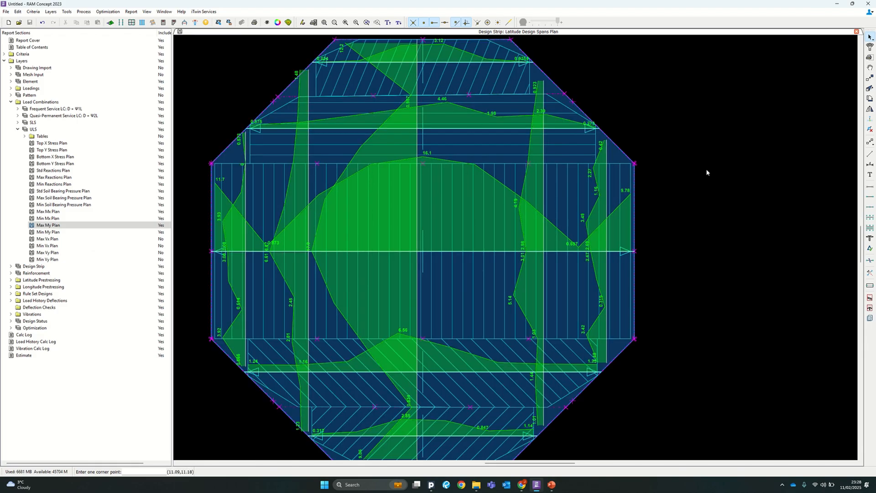
scroll(513, 171, "down", 1)
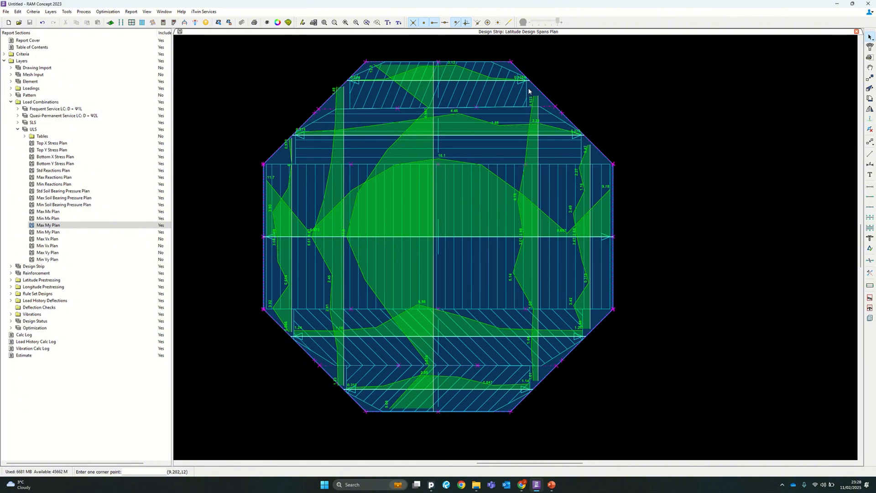
scroll(579, 223, "up", 2)
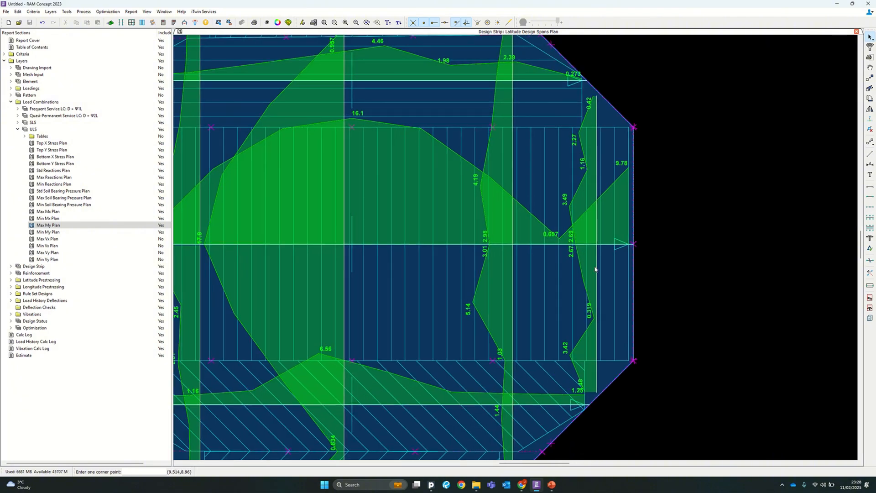
scroll(587, 183, "down", 2)
Change the ULS strip plot to Vertical Shear in the Maximum Shear context
left_click(289, 23)
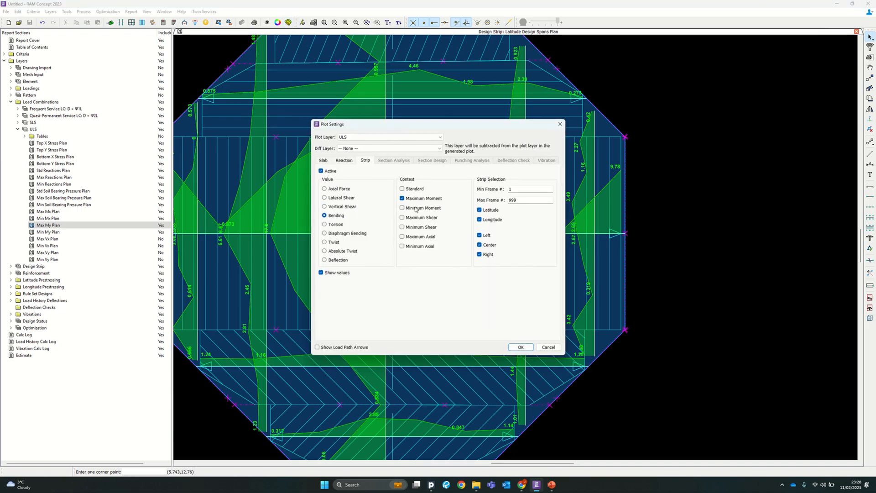
left_click(338, 207)
left_click(428, 219)
left_click(520, 347)
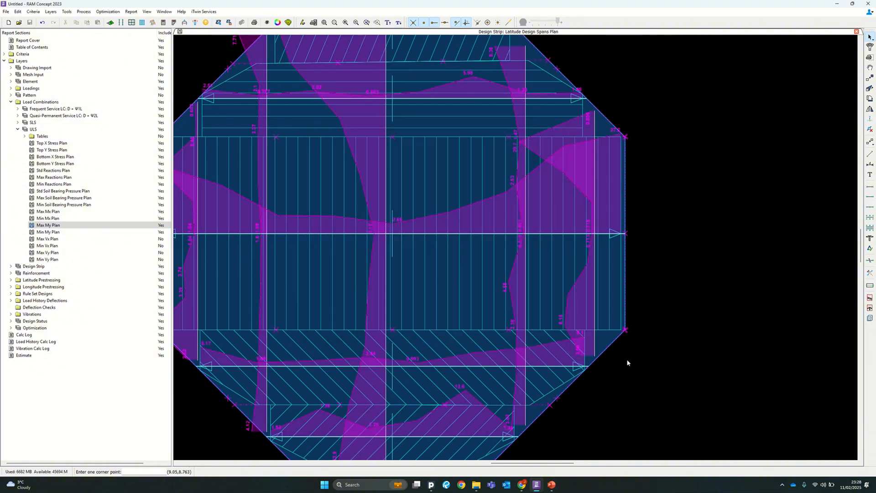
Check the shear envelope plot together with its caption, close the design spans plan and collapse the Load Combinations layer
scroll(626, 234, "down", 5)
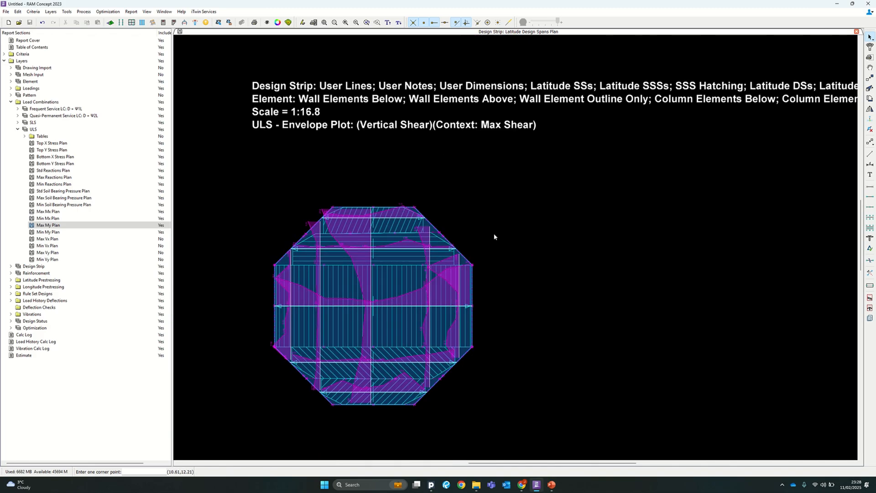
scroll(492, 229, "down", 1)
middle_click_drag(527, 259, 467, 208)
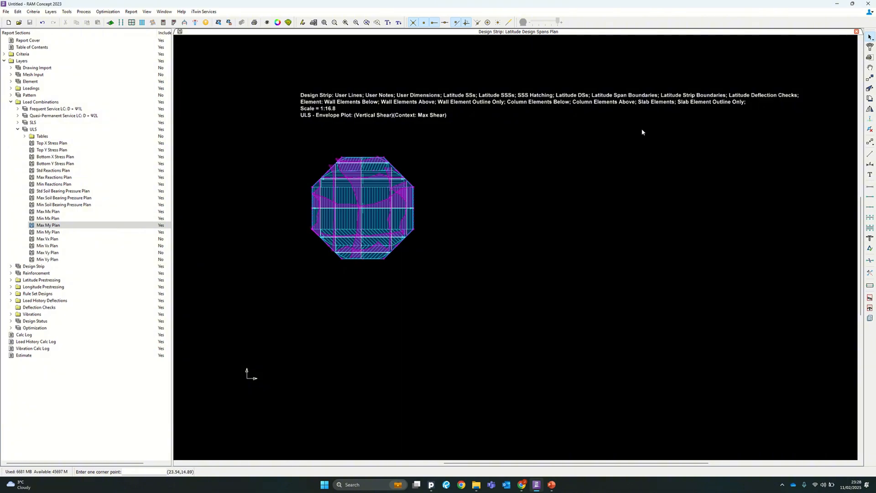
left_click(857, 32)
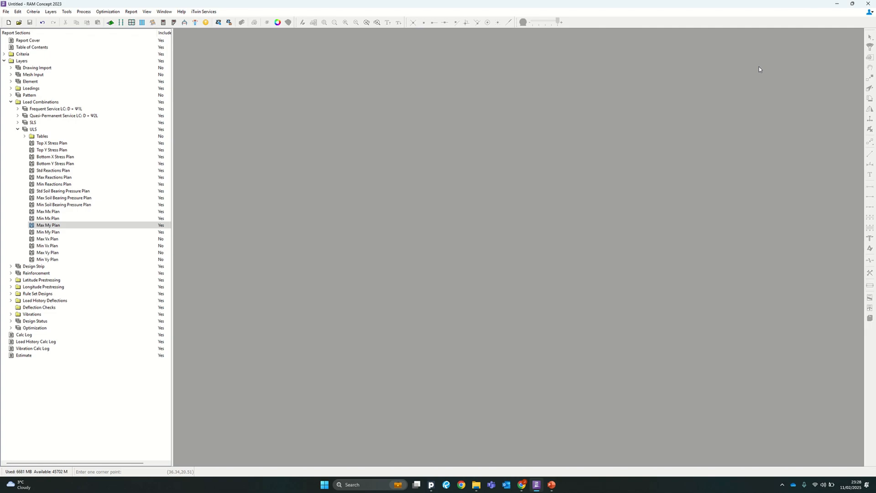
left_click(11, 102)
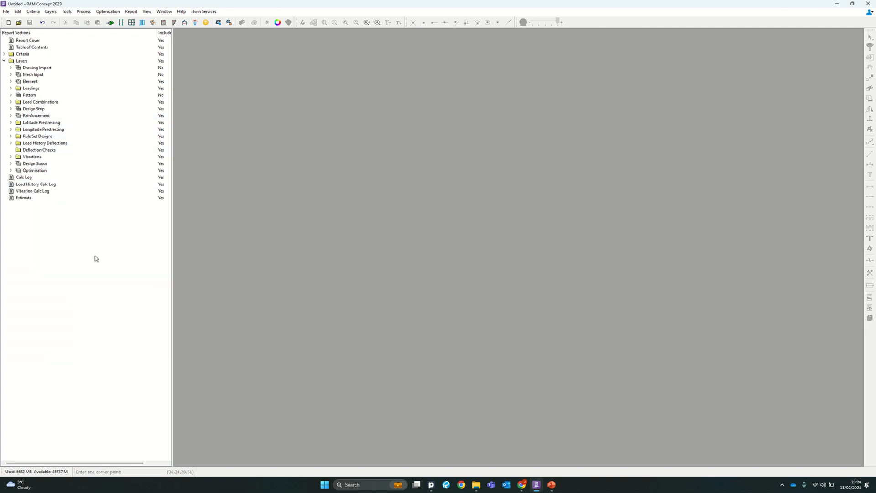